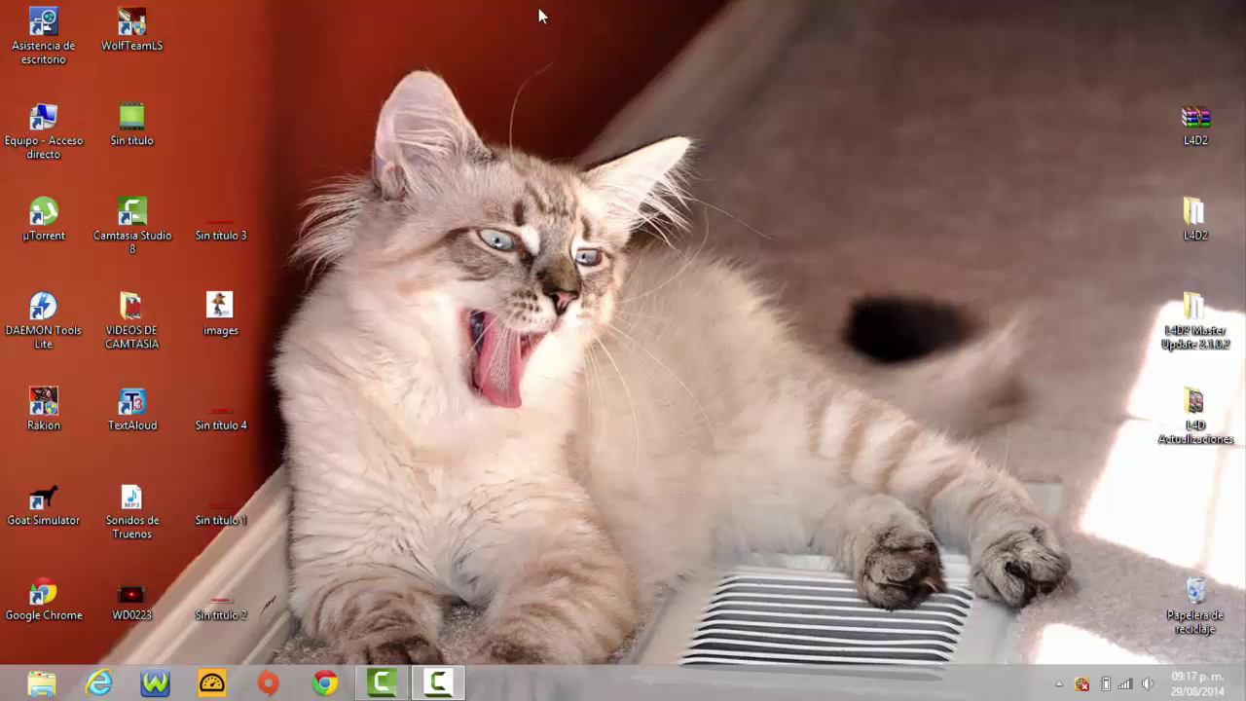
# Look through the update packs in the L4D Actualizaciones folder, then close it and return the folder to its place on the desktop
pyautogui.moveTo(1122, 277); pyautogui.dragTo(1209, 456)
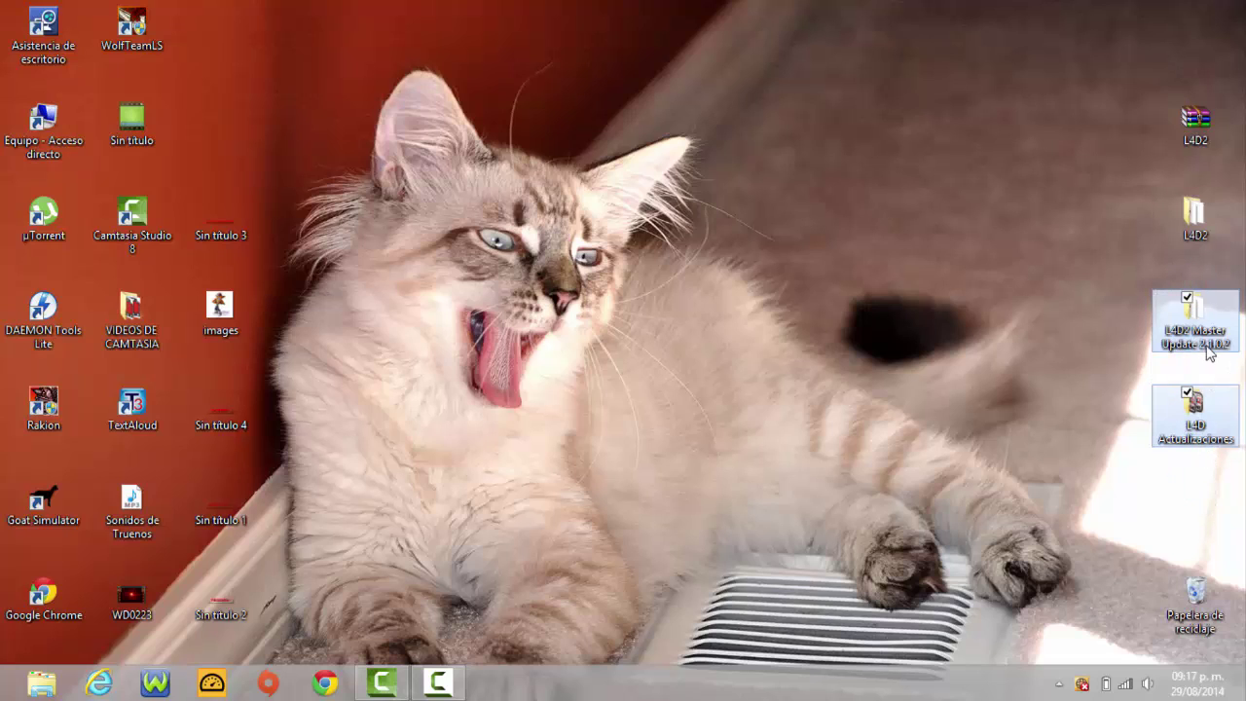
pyautogui.click(1115, 370)
pyautogui.moveTo(1199, 404); pyautogui.dragTo(943, 361)
pyautogui.doubleClick(936, 336)
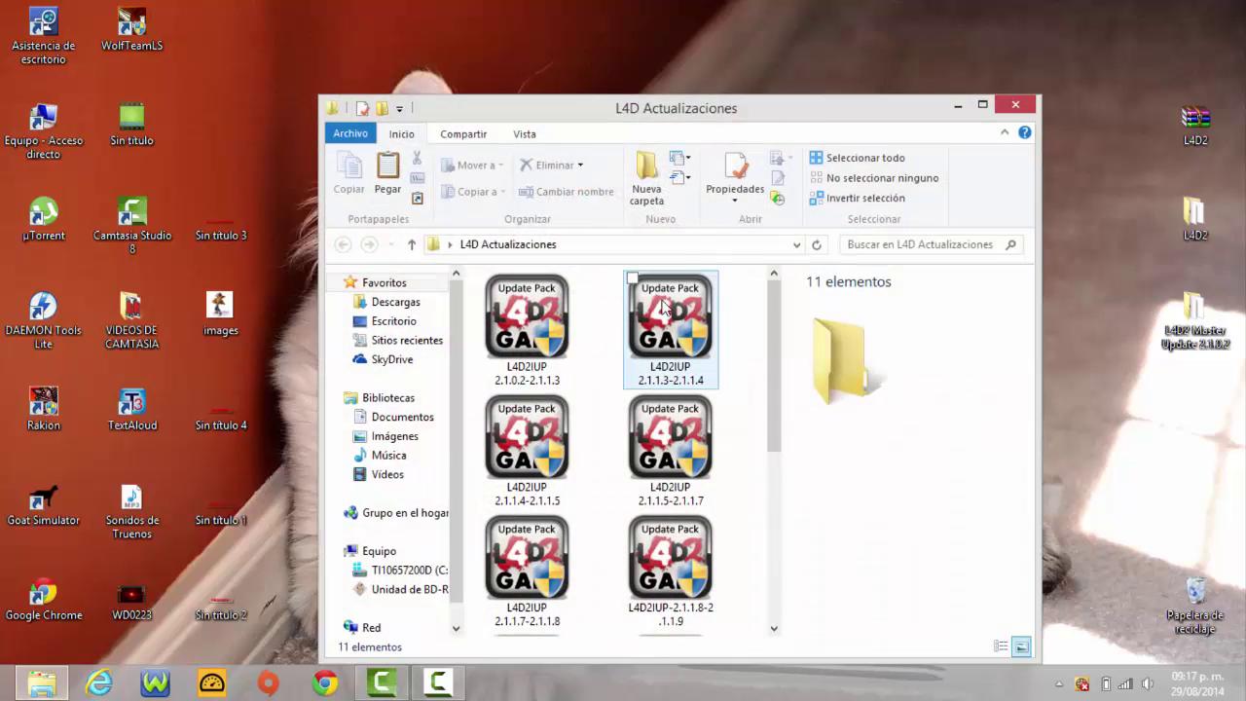
pyautogui.click(1015, 104)
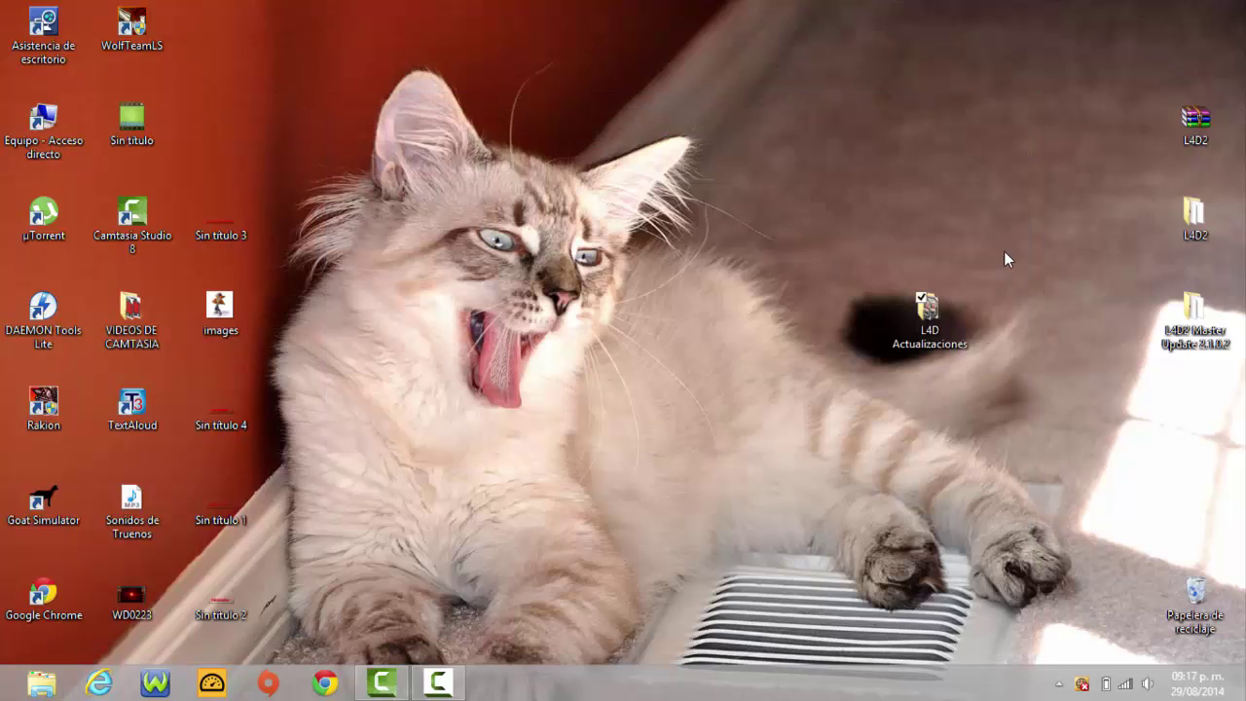
pyautogui.moveTo(840, 397); pyautogui.dragTo(1022, 282)
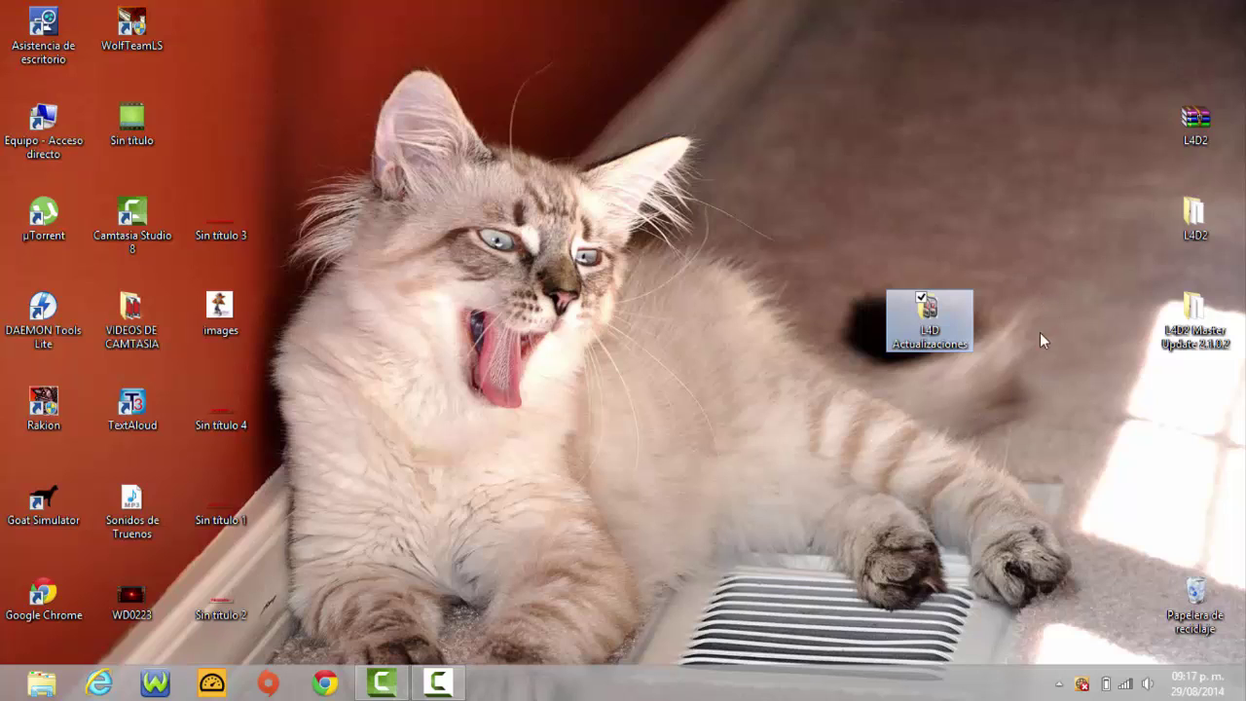
pyautogui.moveTo(929, 316); pyautogui.dragTo(1199, 417)
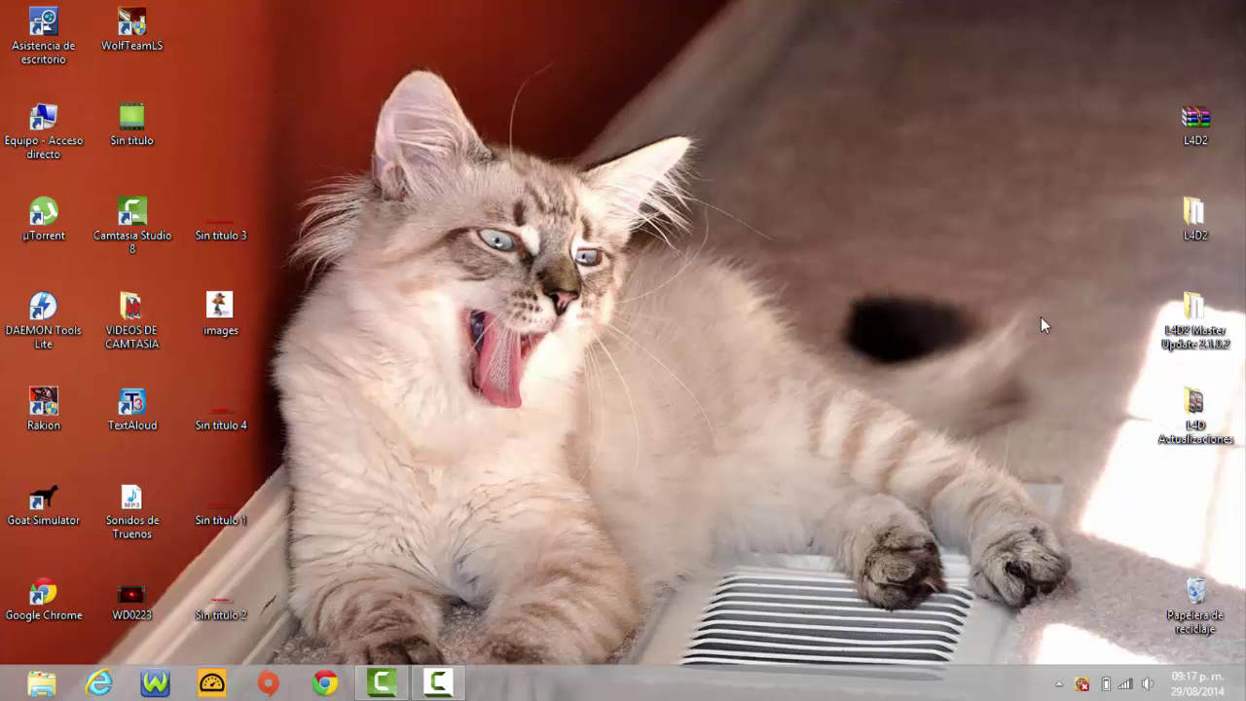
# Move the L4D2 archive away from the L4D2 folder on the desktop and open that folder in a maximized window
pyautogui.moveTo(1174, 140); pyautogui.dragTo(248, 141)
pyautogui.moveTo(511, 66); pyautogui.dragTo(511, 64)
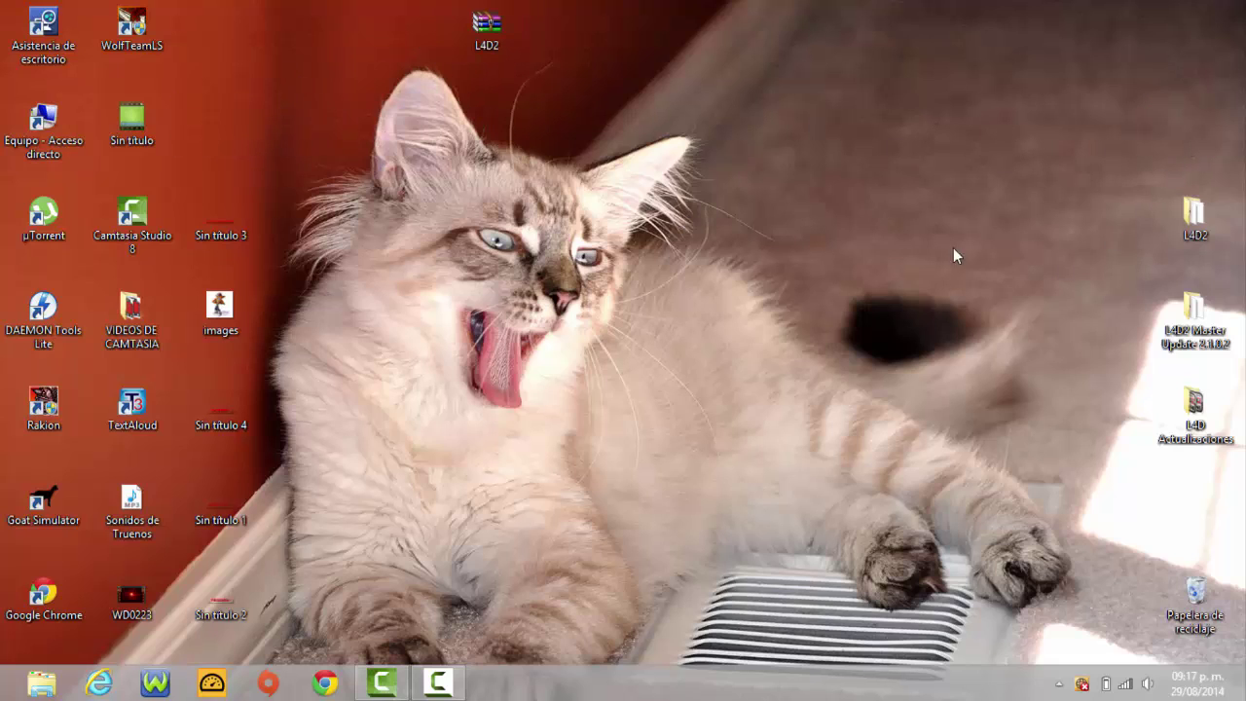
pyautogui.doubleClick(1207, 231)
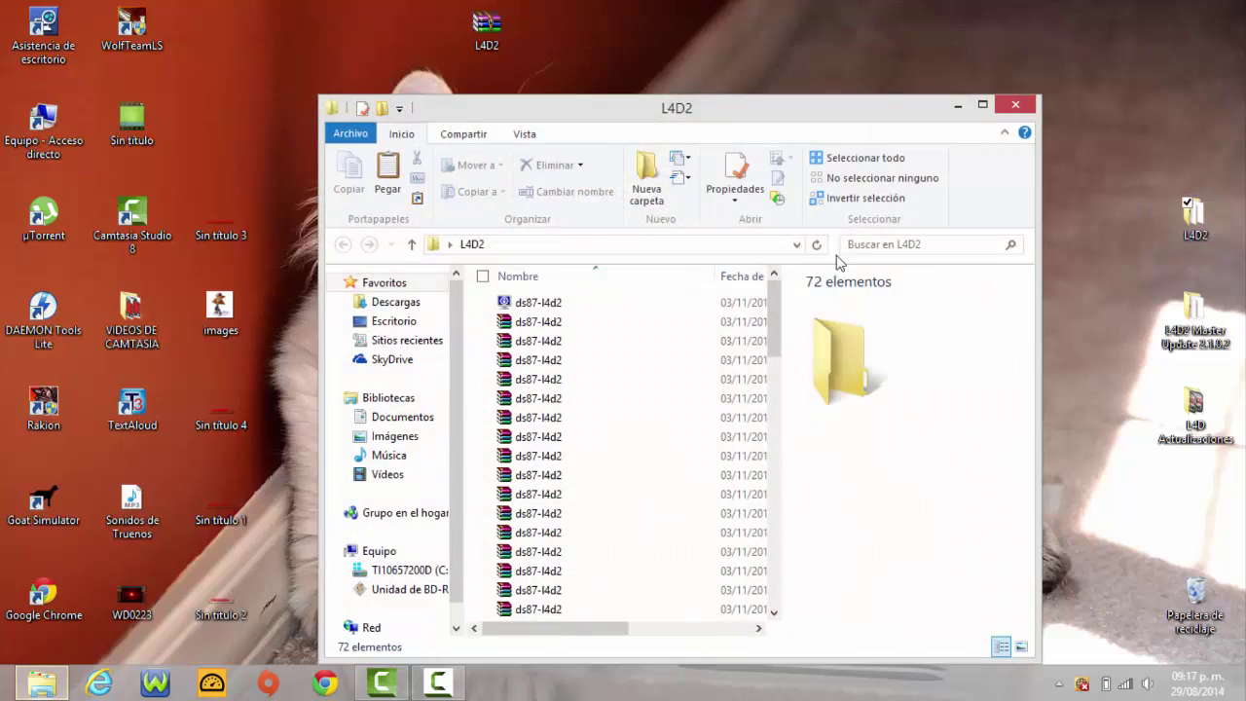
pyautogui.moveTo(775, 108); pyautogui.dragTo(737, 3)
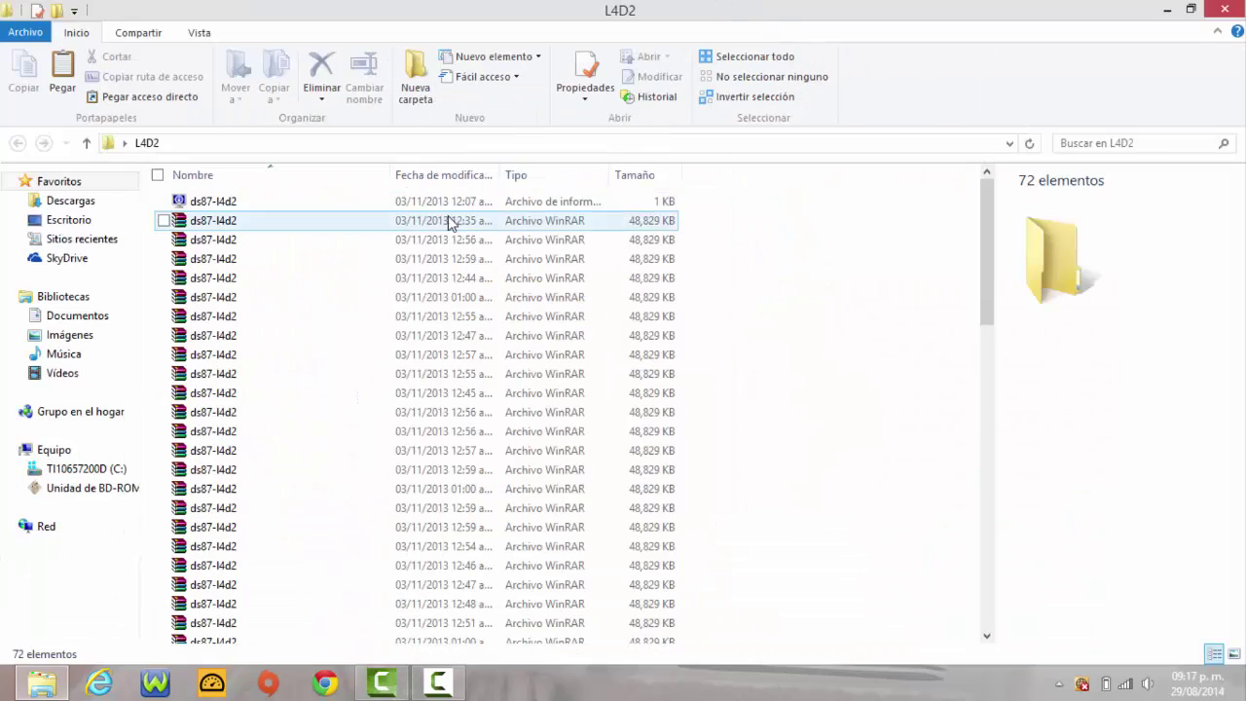
pyautogui.moveTo(988, 270); pyautogui.dragTo(1009, 217)
pyautogui.moveTo(992, 255); pyautogui.dragTo(952, 232)
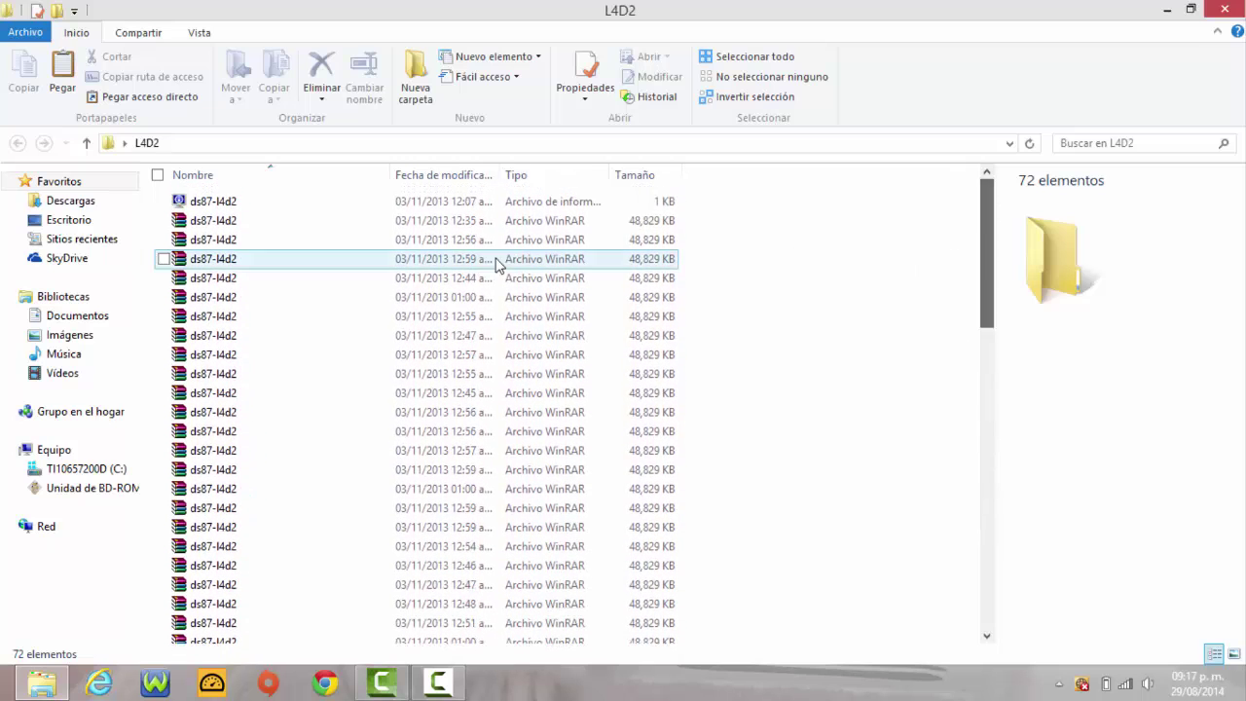
pyautogui.rightClick(204, 223)
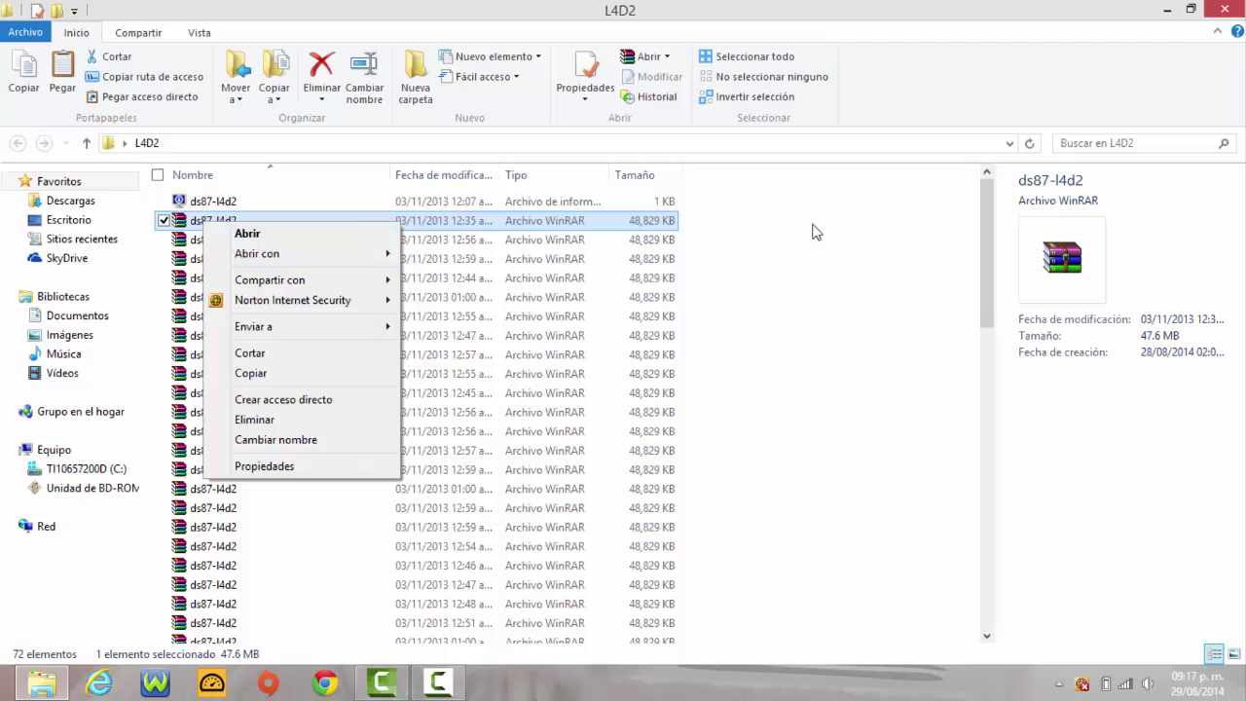
pyautogui.click(260, 236)
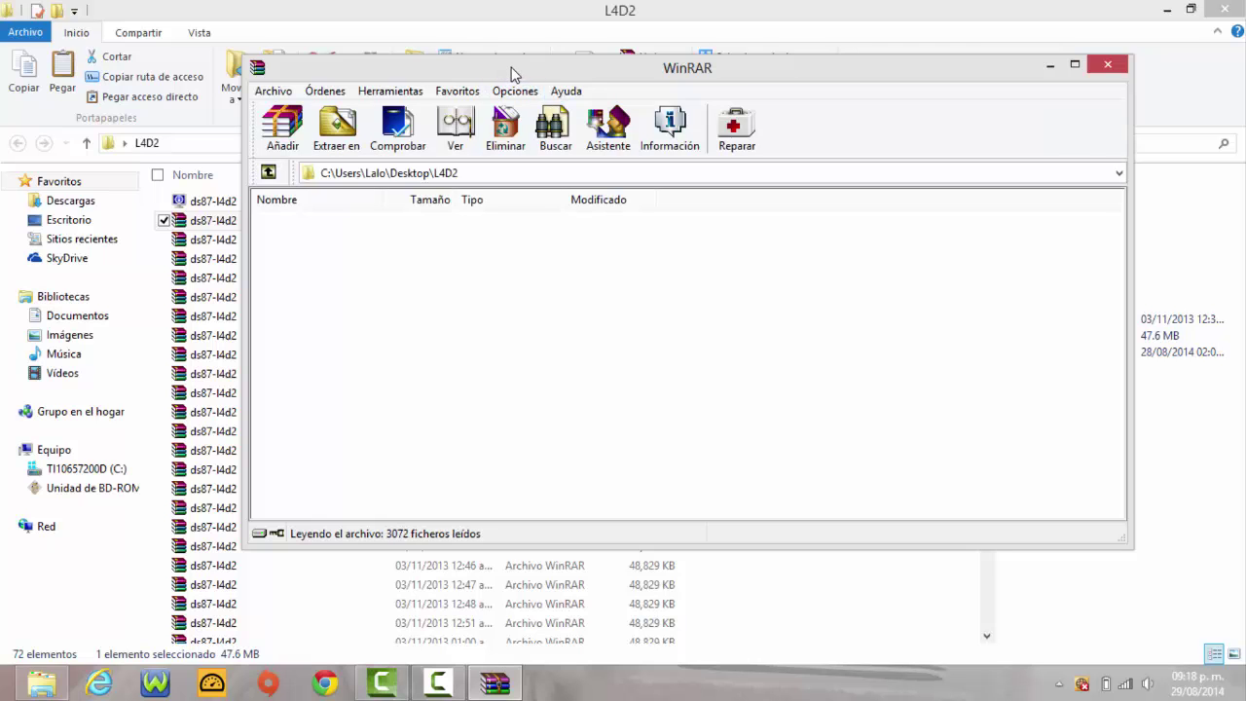
pyautogui.moveTo(506, 67); pyautogui.dragTo(637, 103)
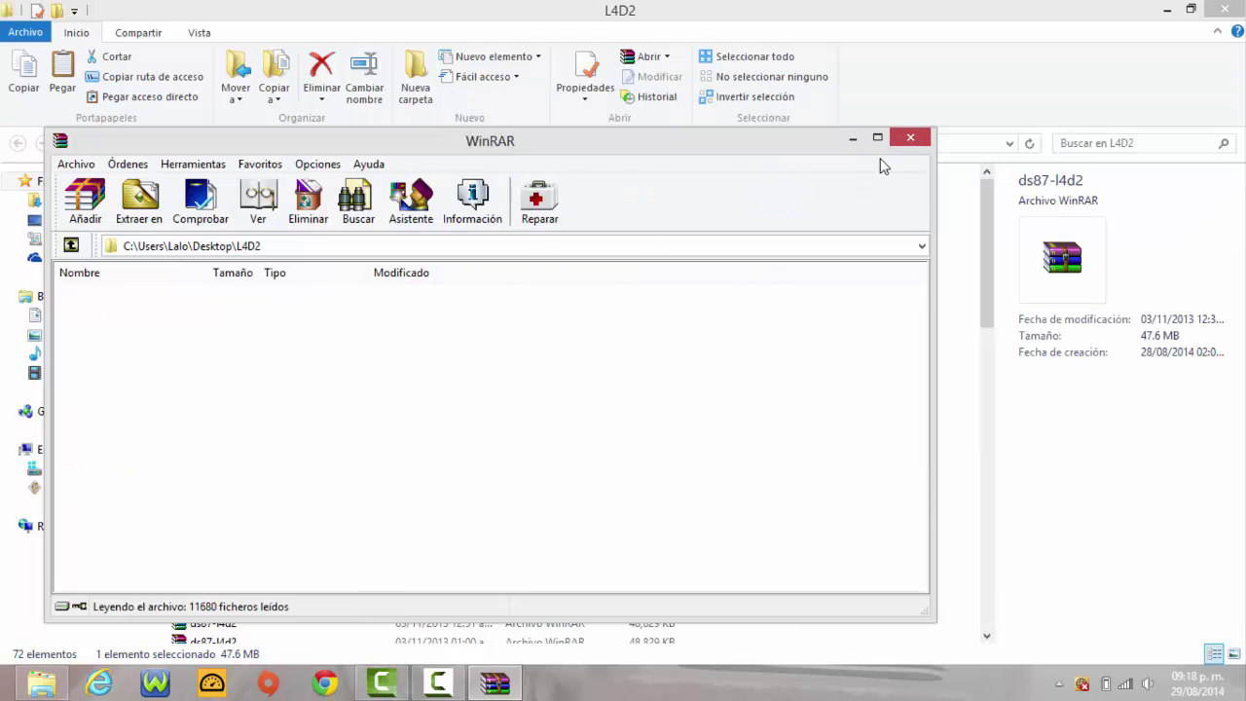
pyautogui.click(913, 140)
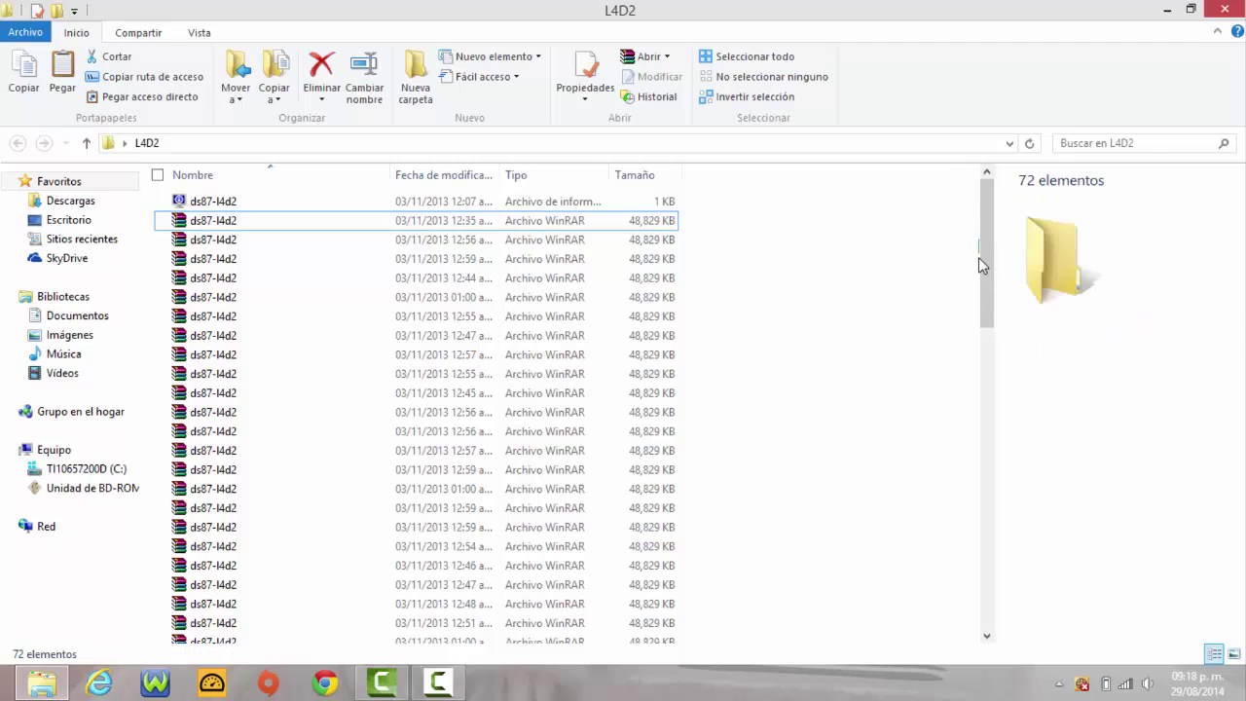
# Open the first ds87-l4d2 WinRAR archive in the L4D2 folder and dismiss the licence purchase reminder
pyautogui.click(315, 222)
pyautogui.rightClick(426, 218)
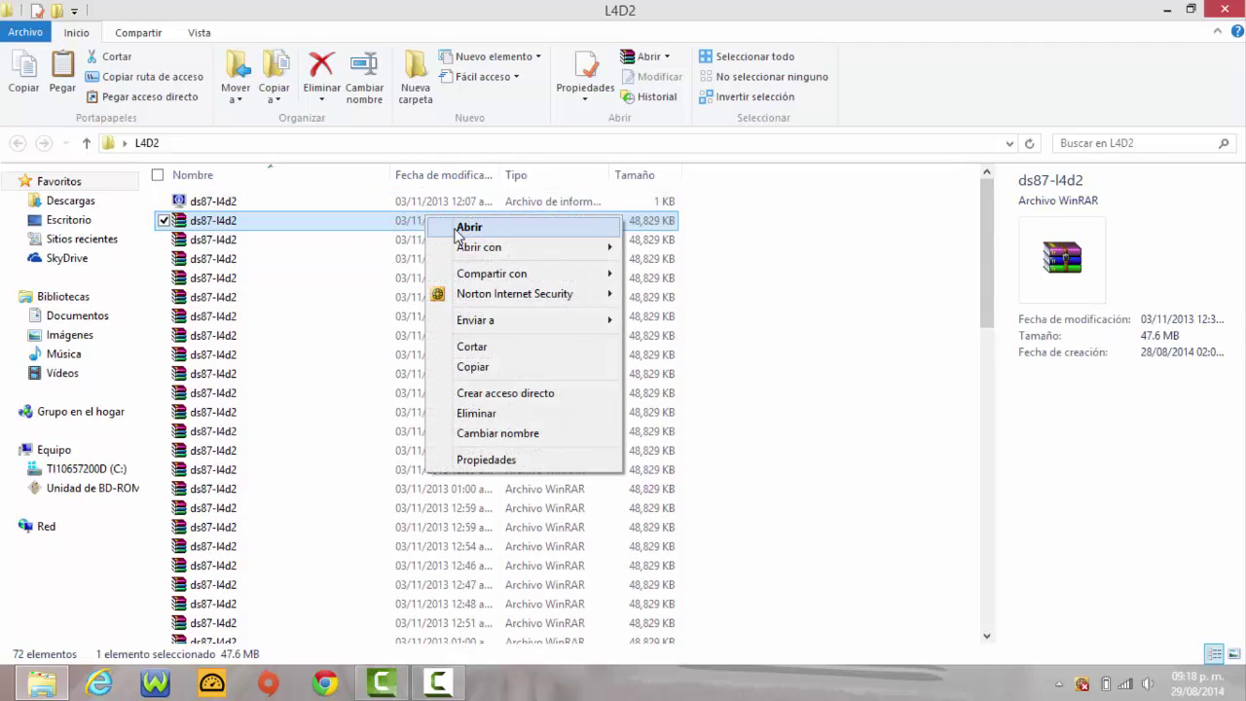
pyautogui.click(459, 229)
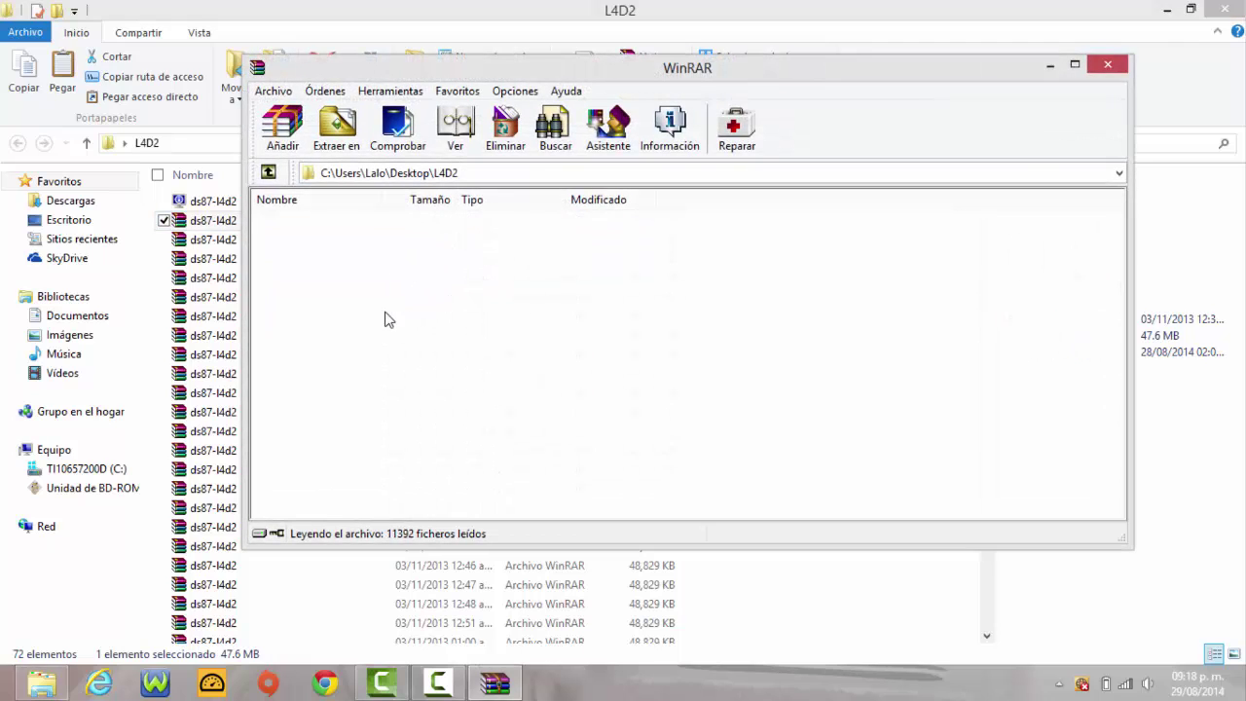
pyautogui.click(1107, 68)
pyautogui.click(1113, 76)
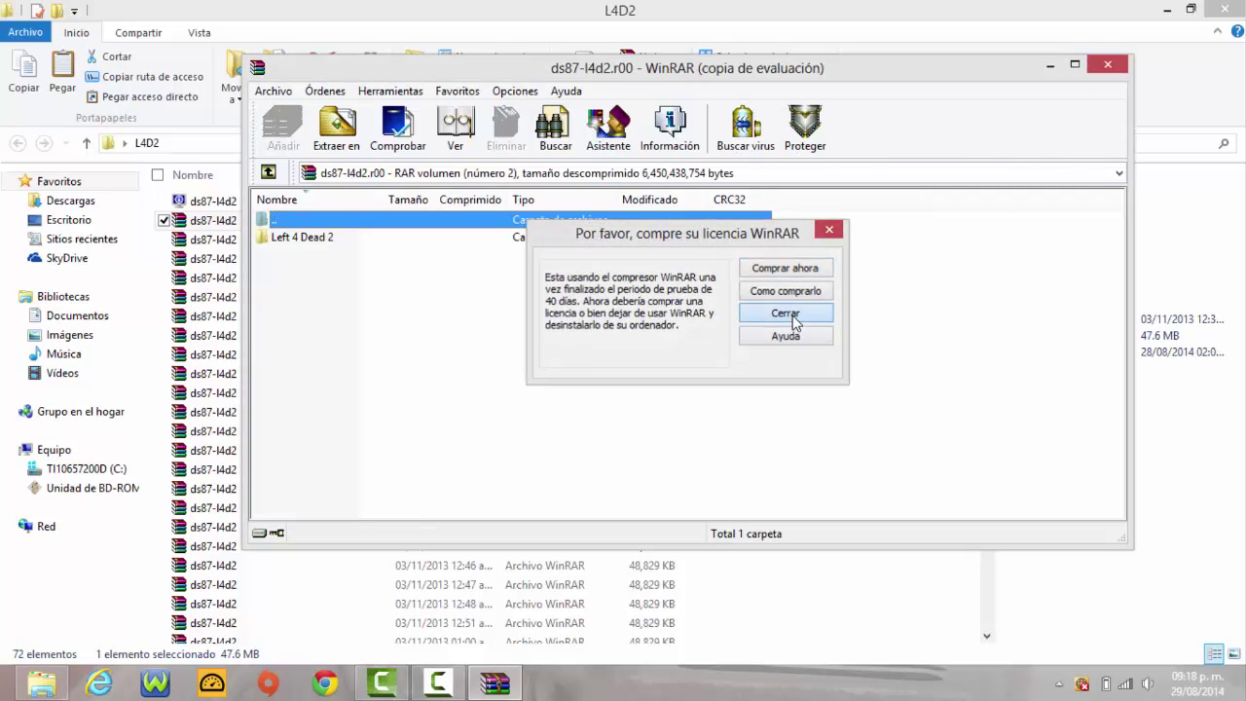
pyautogui.click(793, 317)
# Arrange WinRAR beside the folder window and extract the Left 4 Dead 2 folder from the archive into the L4D2 folder
pyautogui.click(388, 236)
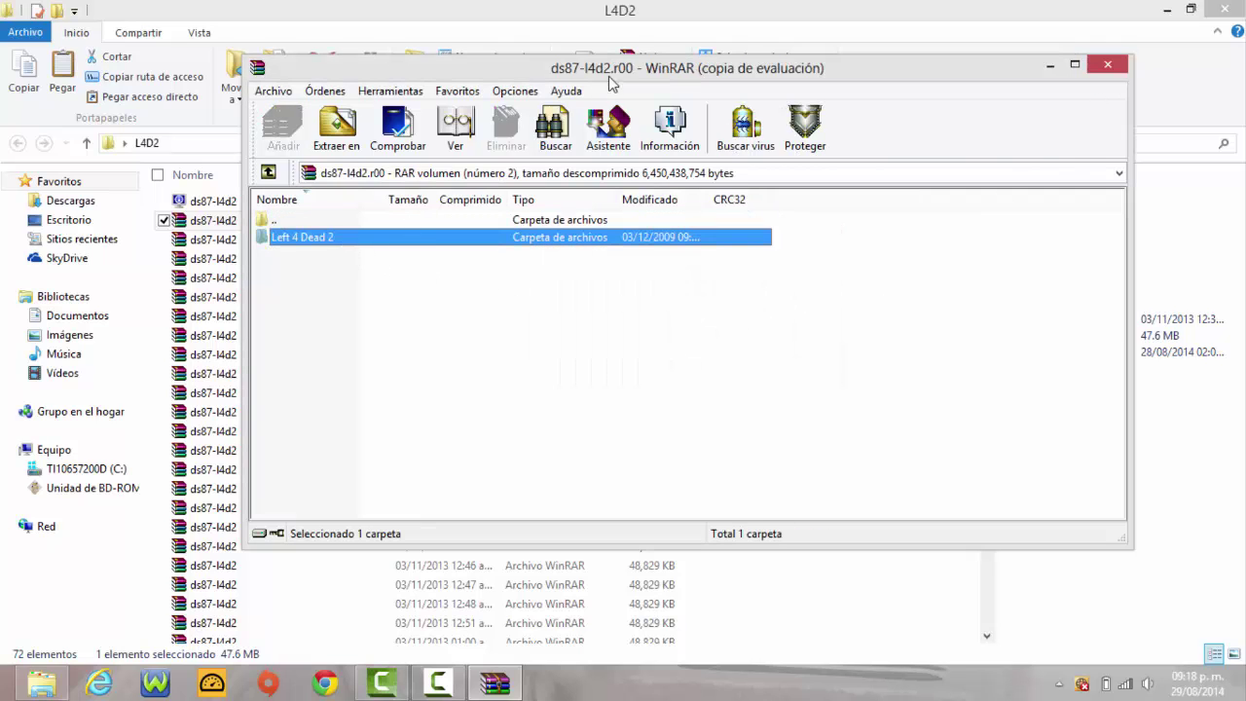
pyautogui.moveTo(610, 83); pyautogui.dragTo(1082, 127)
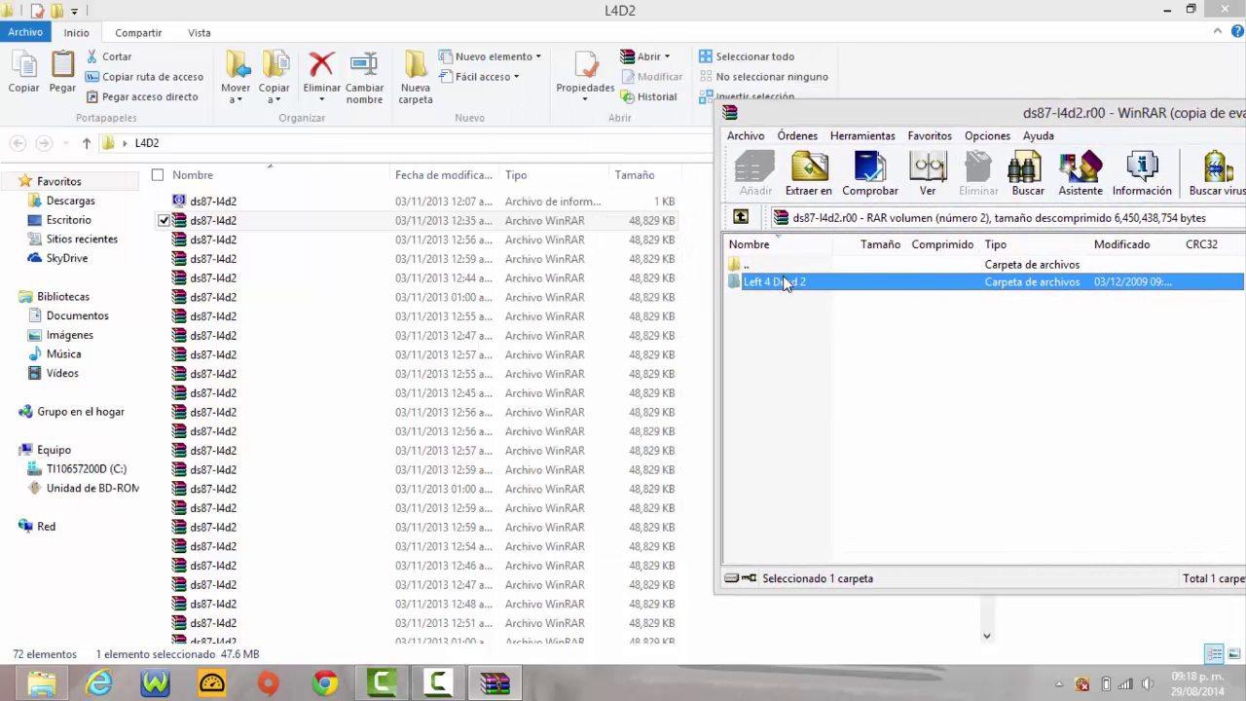
pyautogui.moveTo(805, 115); pyautogui.dragTo(958, 115)
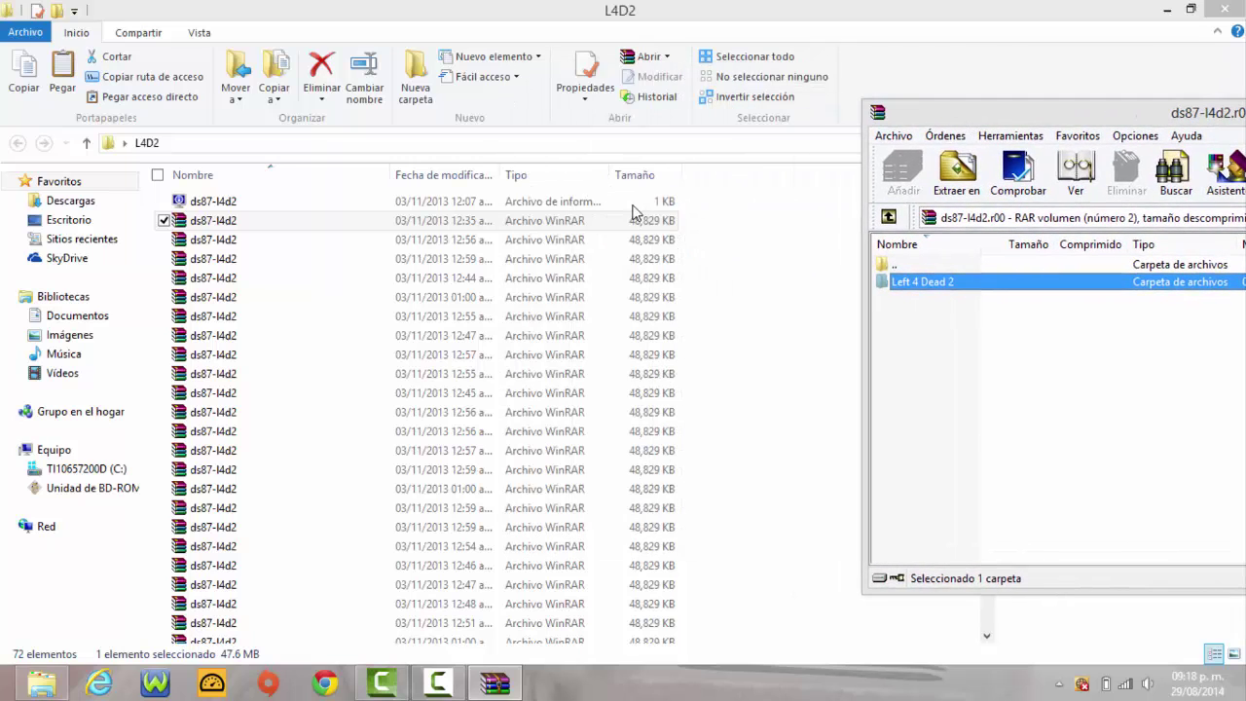
pyautogui.rightClick(460, 222)
pyautogui.click(495, 683)
pyautogui.moveTo(788, 251); pyautogui.dragTo(774, 226)
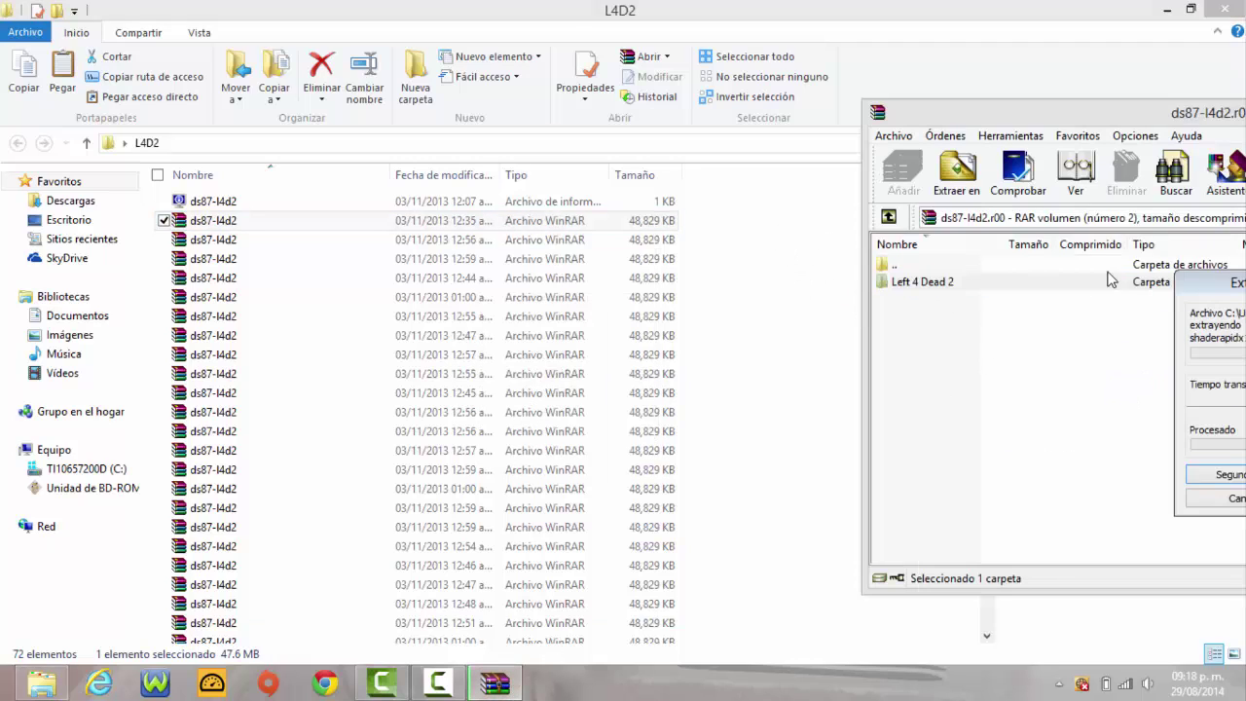
# Move the WinRAR window fully back into view and check the extraction progress
pyautogui.moveTo(1000, 126); pyautogui.dragTo(613, 128)
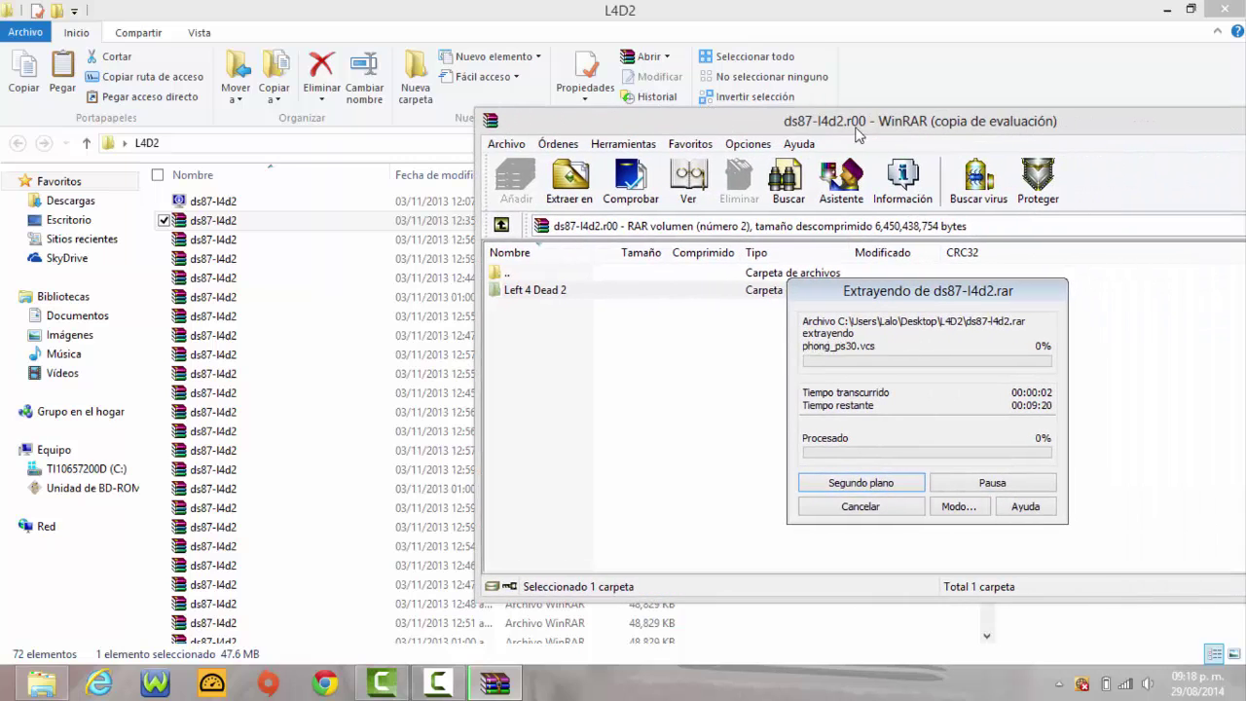
pyautogui.moveTo(893, 127); pyautogui.dragTo(623, 130)
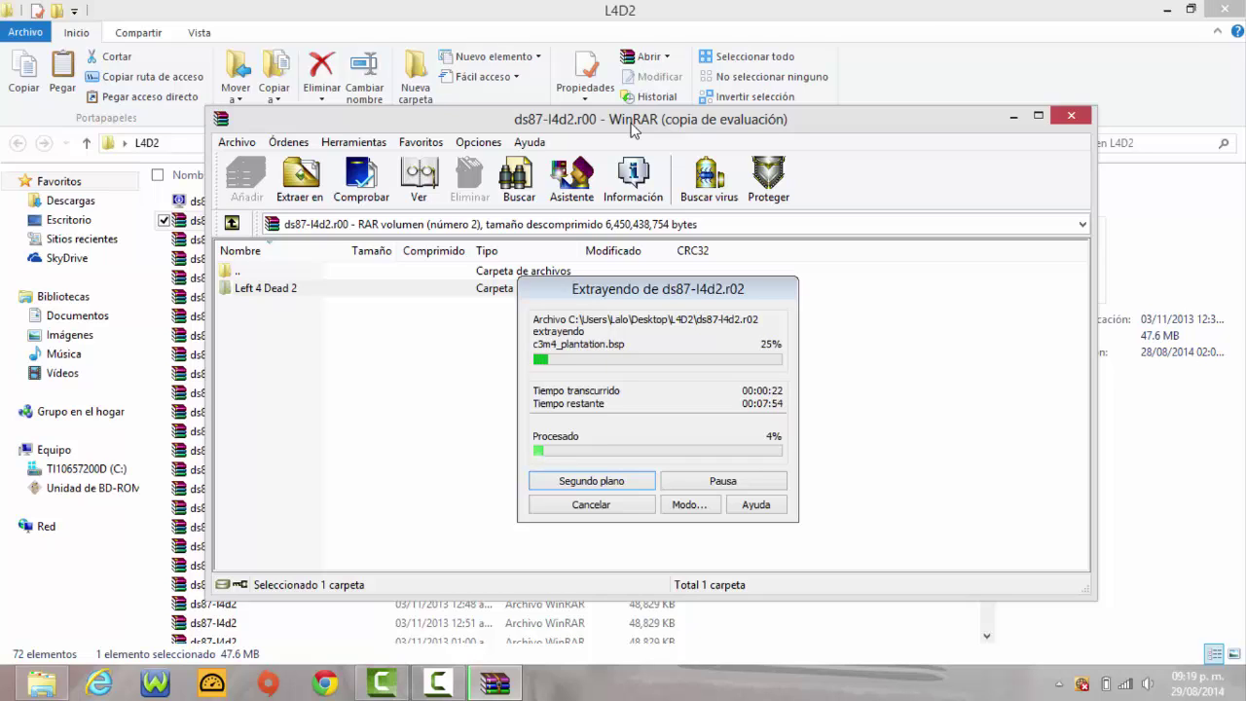
pyautogui.click(759, 282)
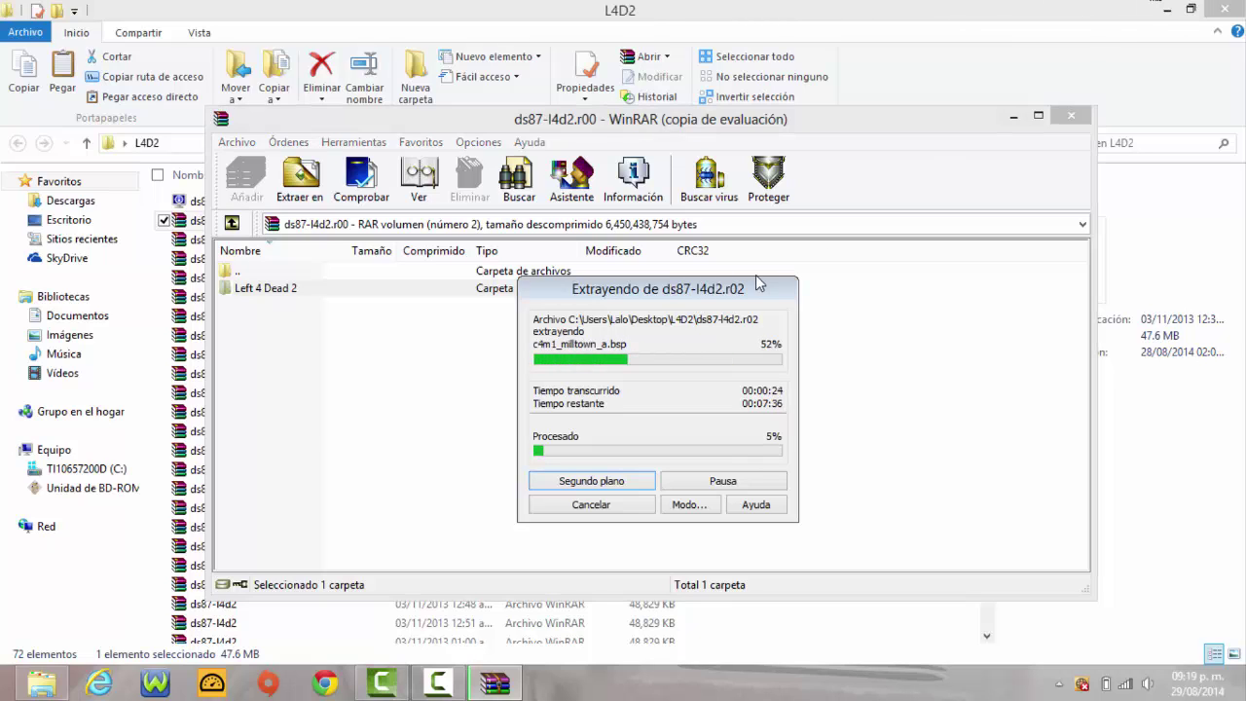
# Return to the desktop, place the L4D2 archive beside the Sin título file, and check the archive's properties
pyautogui.hotkey('alt', 'Tab')
pyautogui.hotkey('alt', 'Tab')
pyautogui.hotkey('alt', 'Tab')
pyautogui.hotkey('alt', 'Tab')
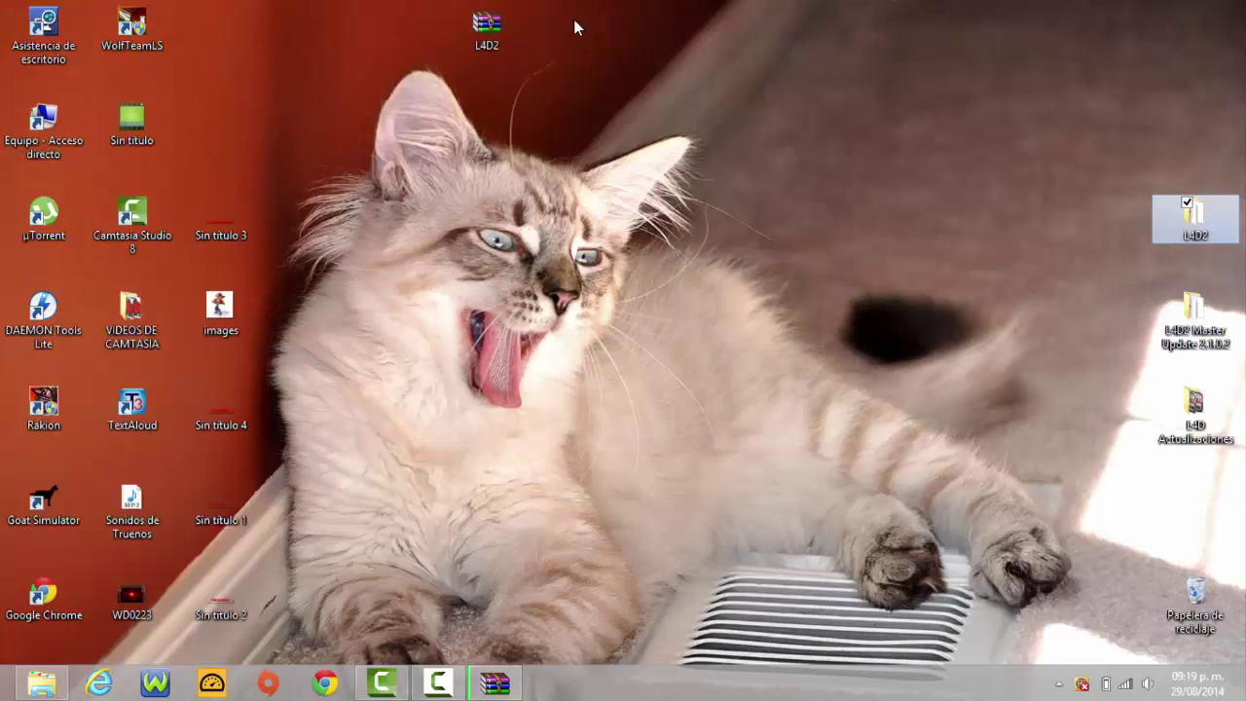
pyautogui.moveTo(575, 27); pyautogui.dragTo(240, 120)
pyautogui.rightClick(226, 128)
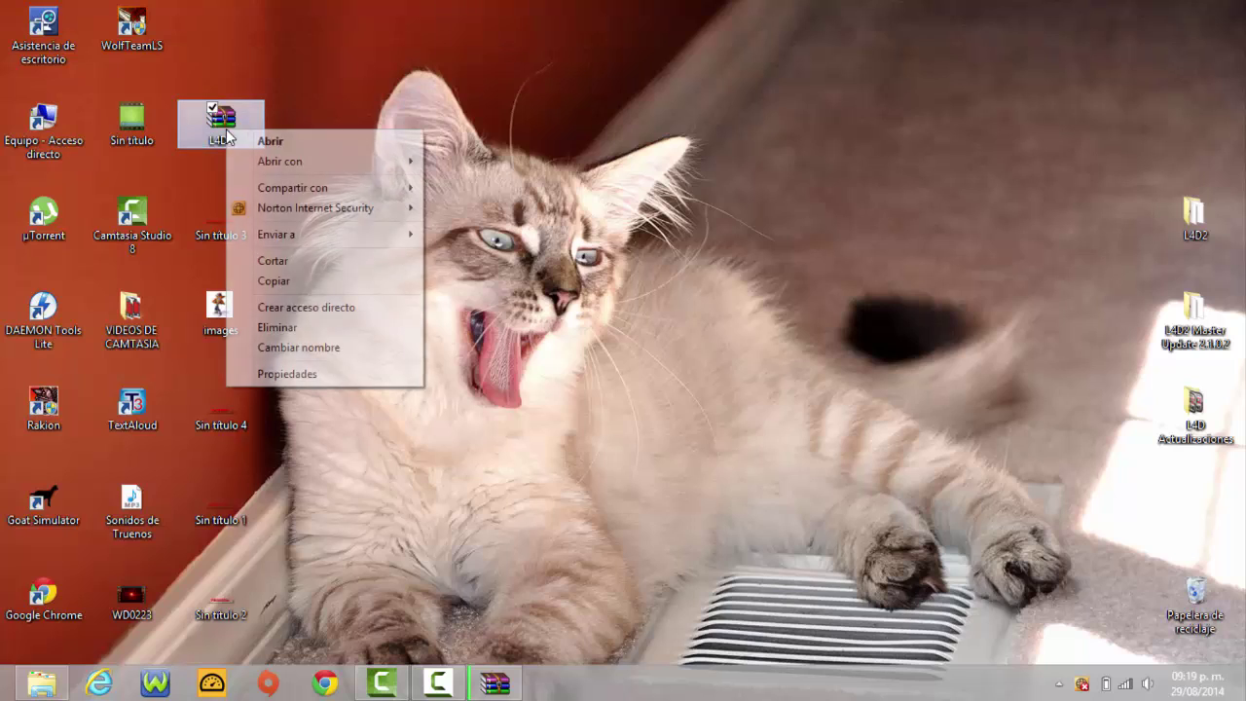
pyautogui.click(339, 371)
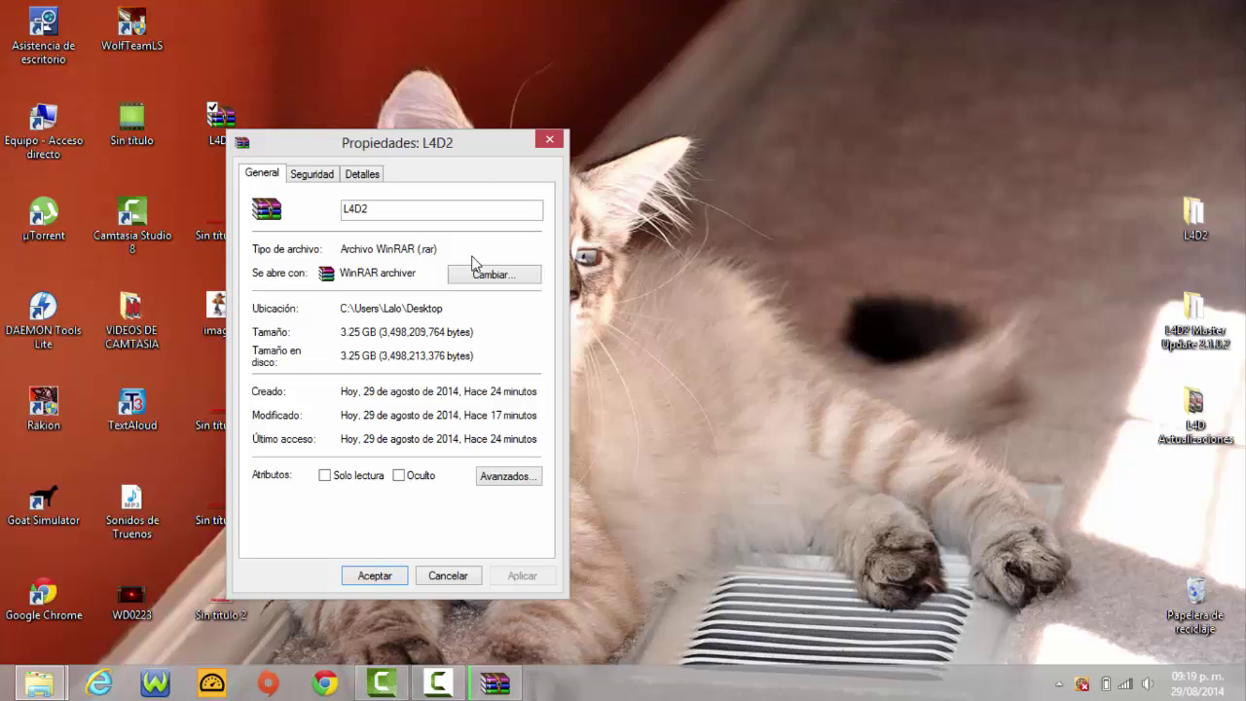
pyautogui.moveTo(441, 161); pyautogui.dragTo(455, 138)
pyautogui.click(574, 115)
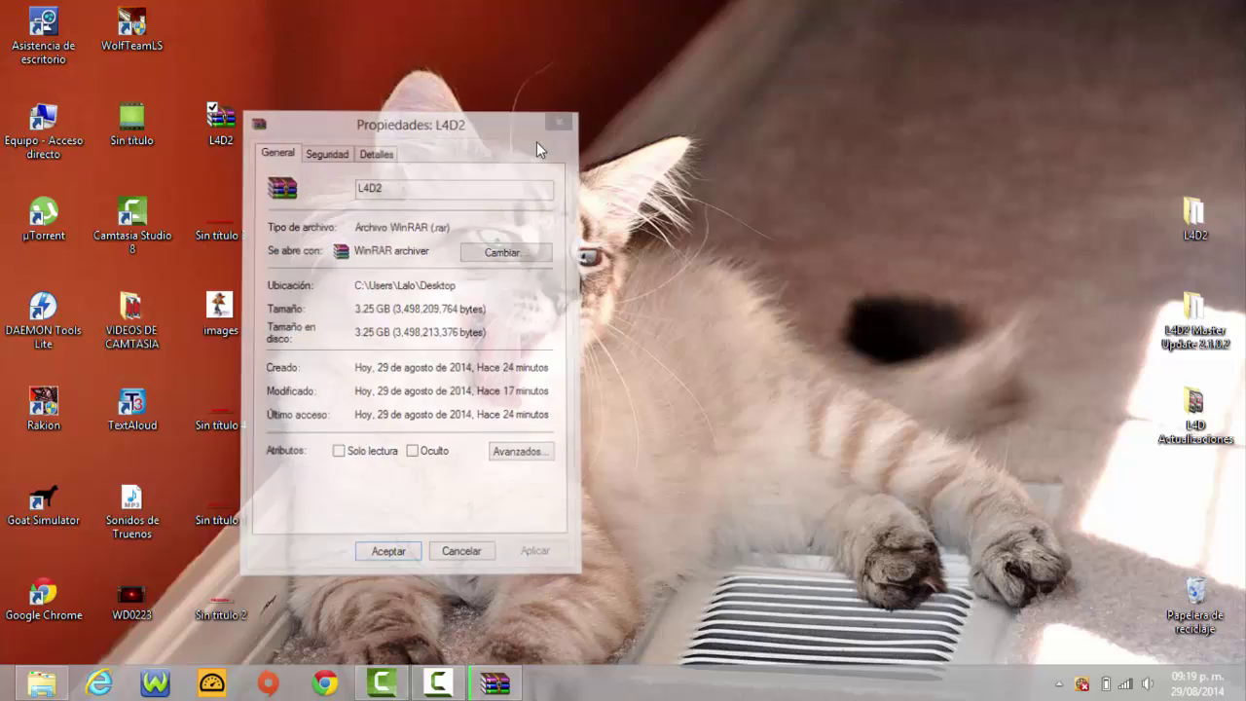
# Move the L4D2 archive on the desktop next to the WolfTeamLS shortcut and clear the selection
pyautogui.moveTo(306, 93); pyautogui.dragTo(199, 159)
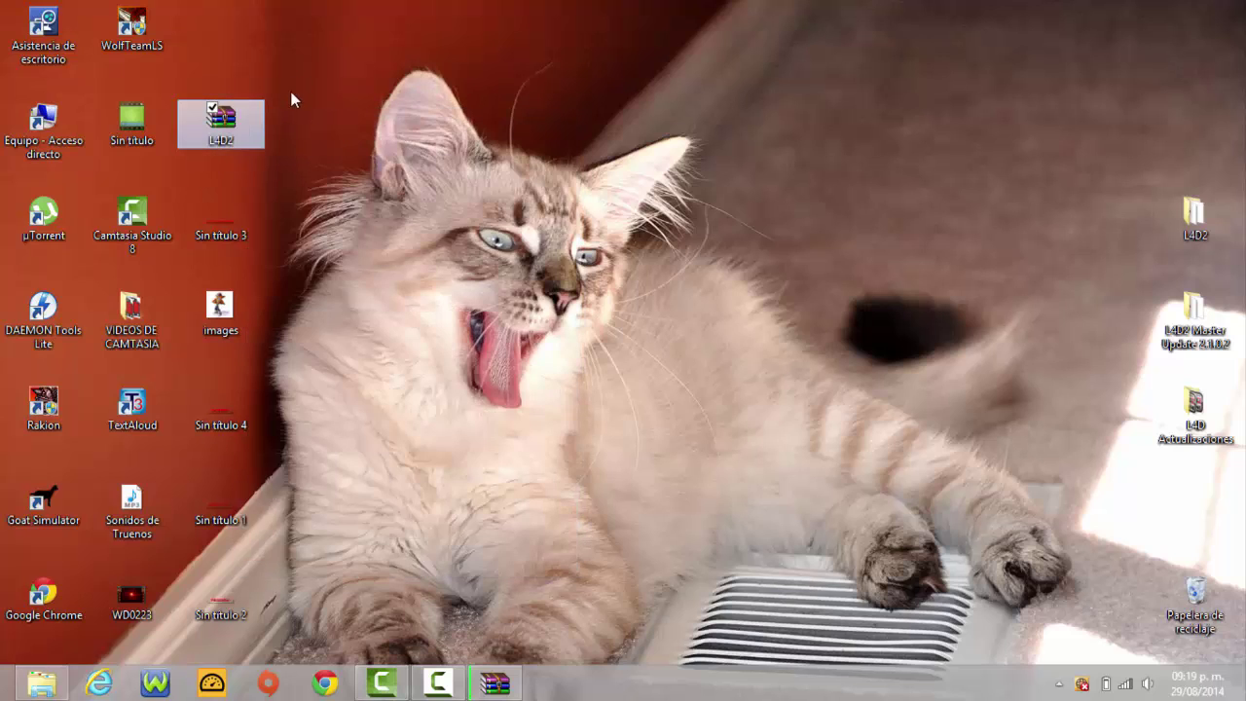
pyautogui.moveTo(291, 89); pyautogui.dragTo(189, 161)
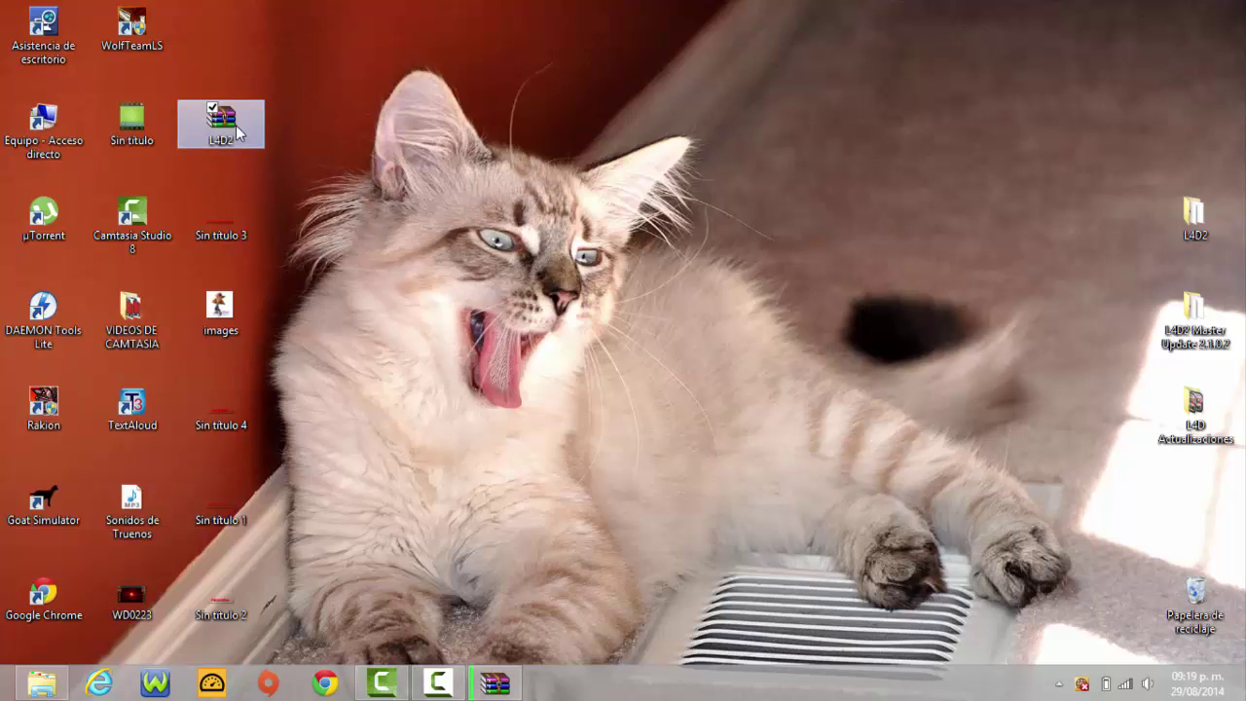
pyautogui.moveTo(250, 48); pyautogui.dragTo(250, 48)
pyautogui.click(592, 170)
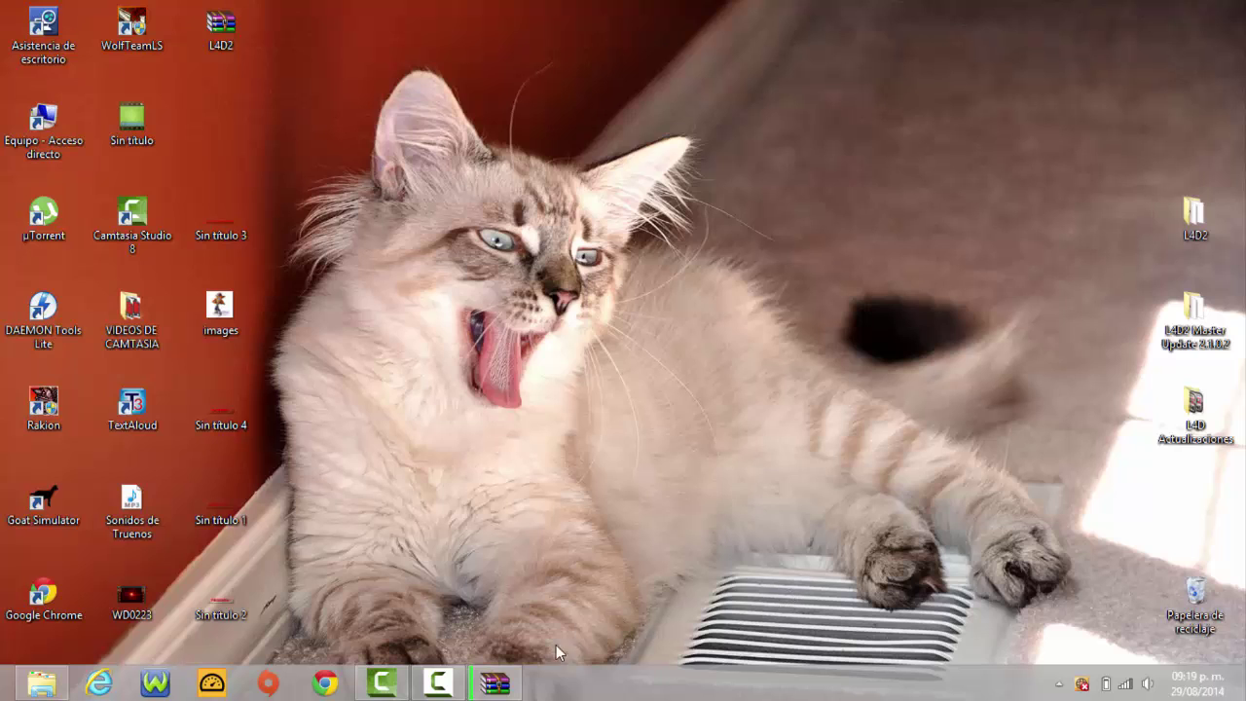
# Bring the WinRAR window back up and monitor the Left 4 Dead 2 extraction until it finishes
pyautogui.click(494, 683)
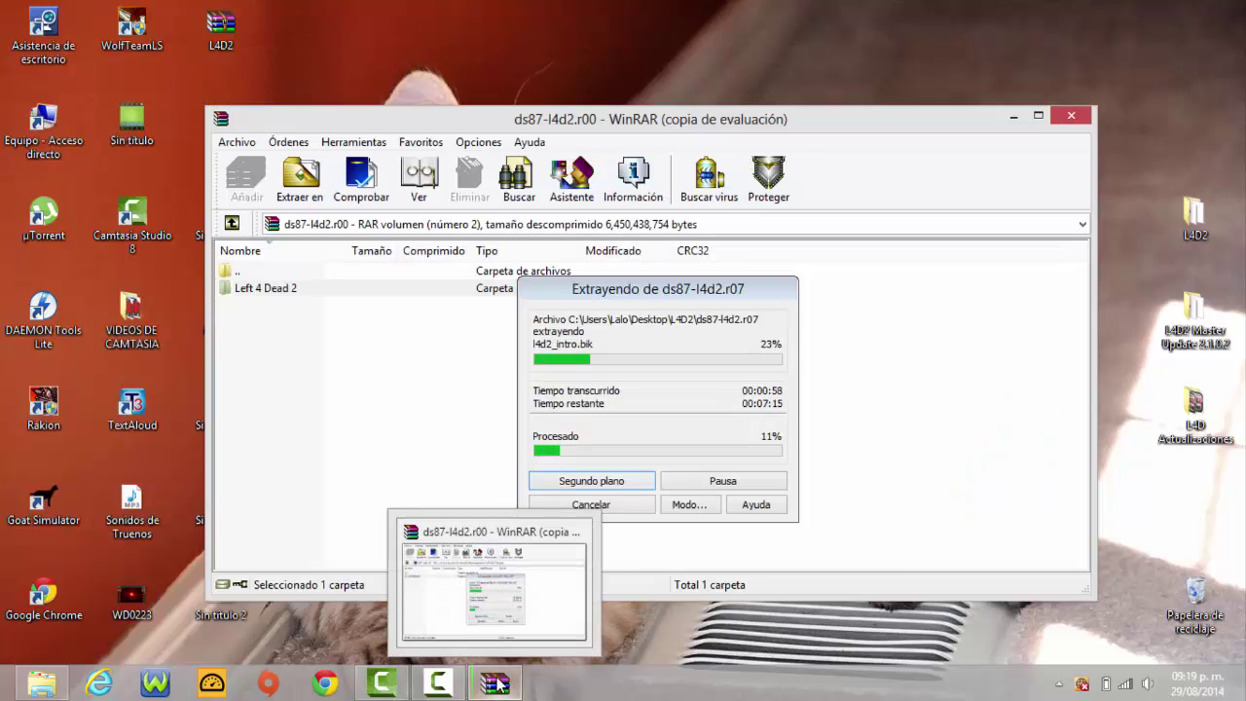
pyautogui.click(494, 683)
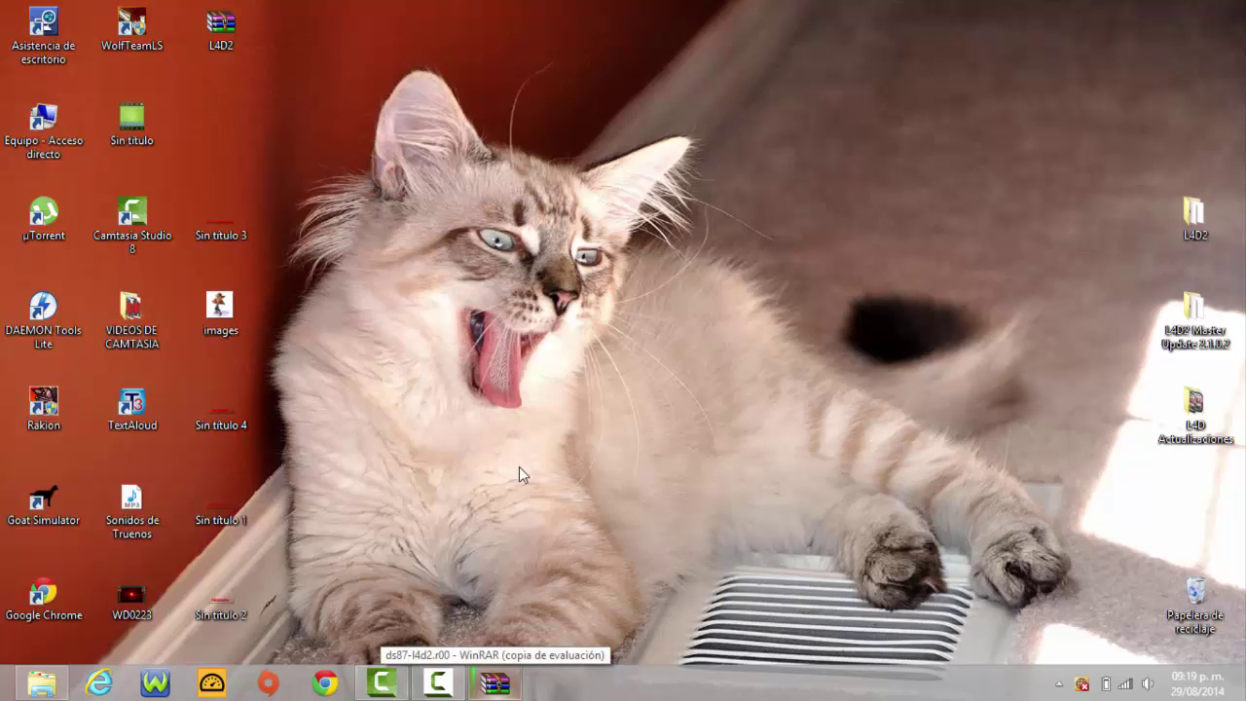
pyautogui.click(496, 684)
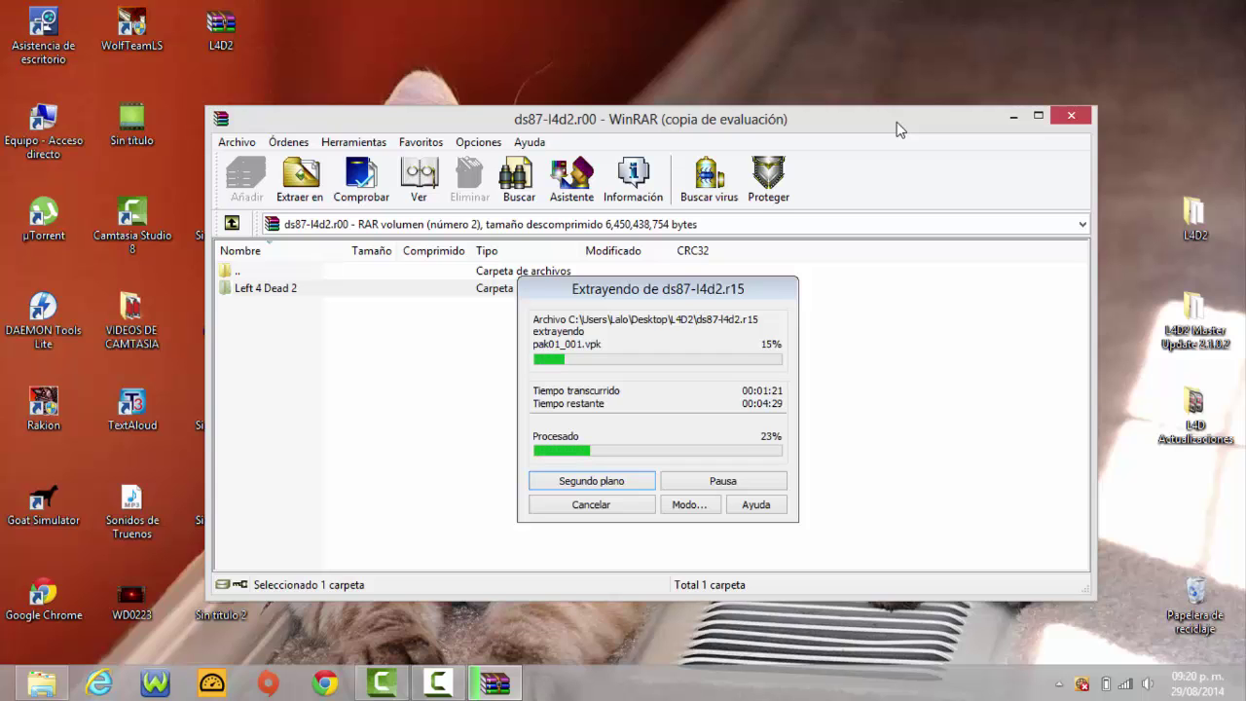
pyautogui.moveTo(886, 129); pyautogui.dragTo(874, 115)
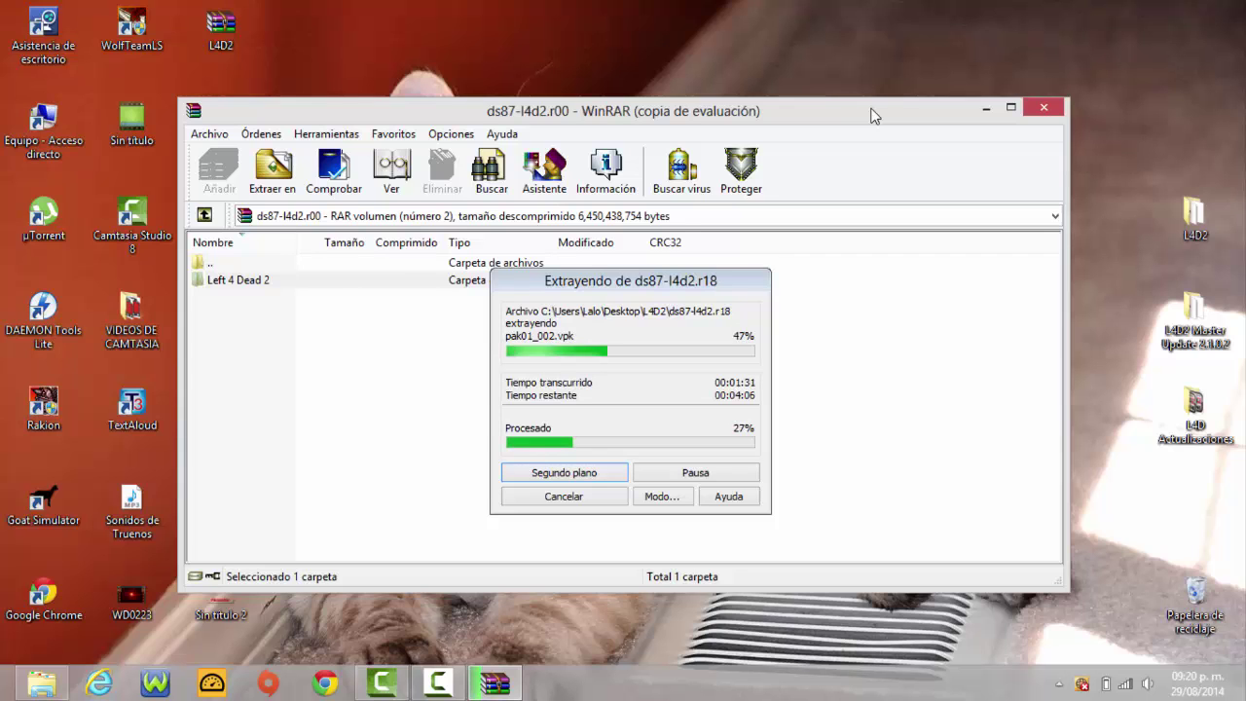
pyautogui.moveTo(869, 122); pyautogui.dragTo(919, 88)
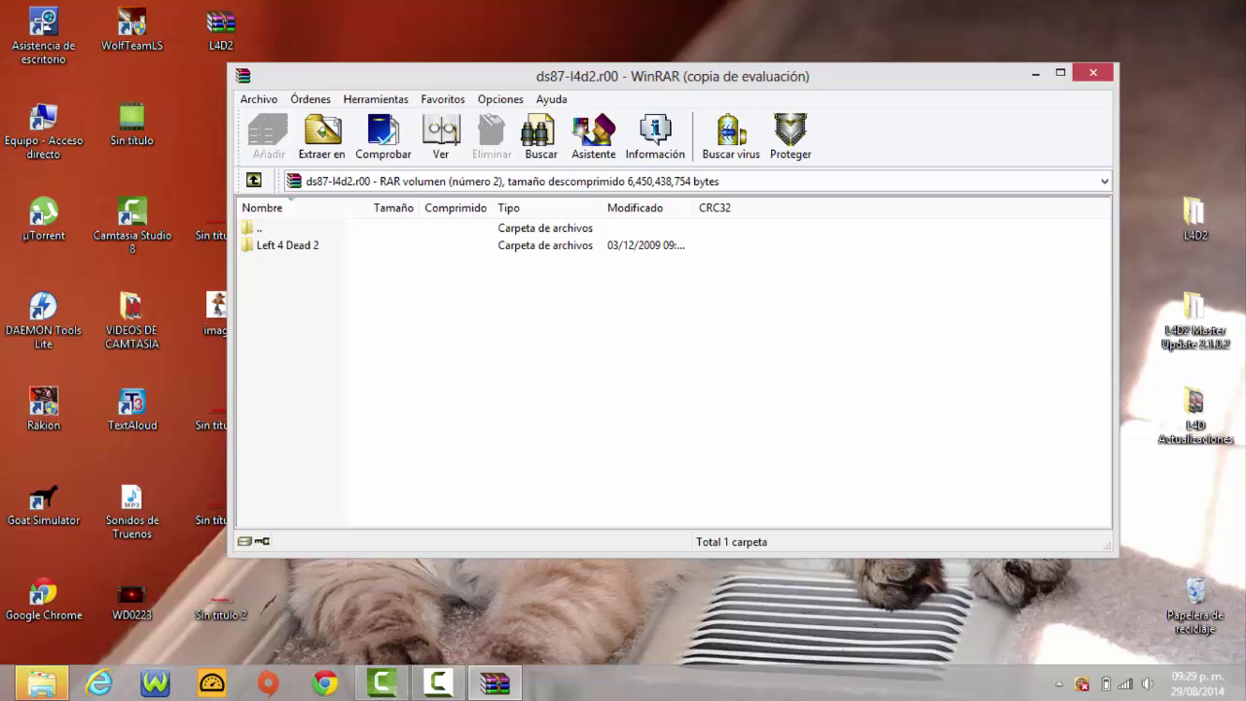
pyautogui.moveTo(381, 681)
pyautogui.click(409, 616)
pyautogui.click(438, 686)
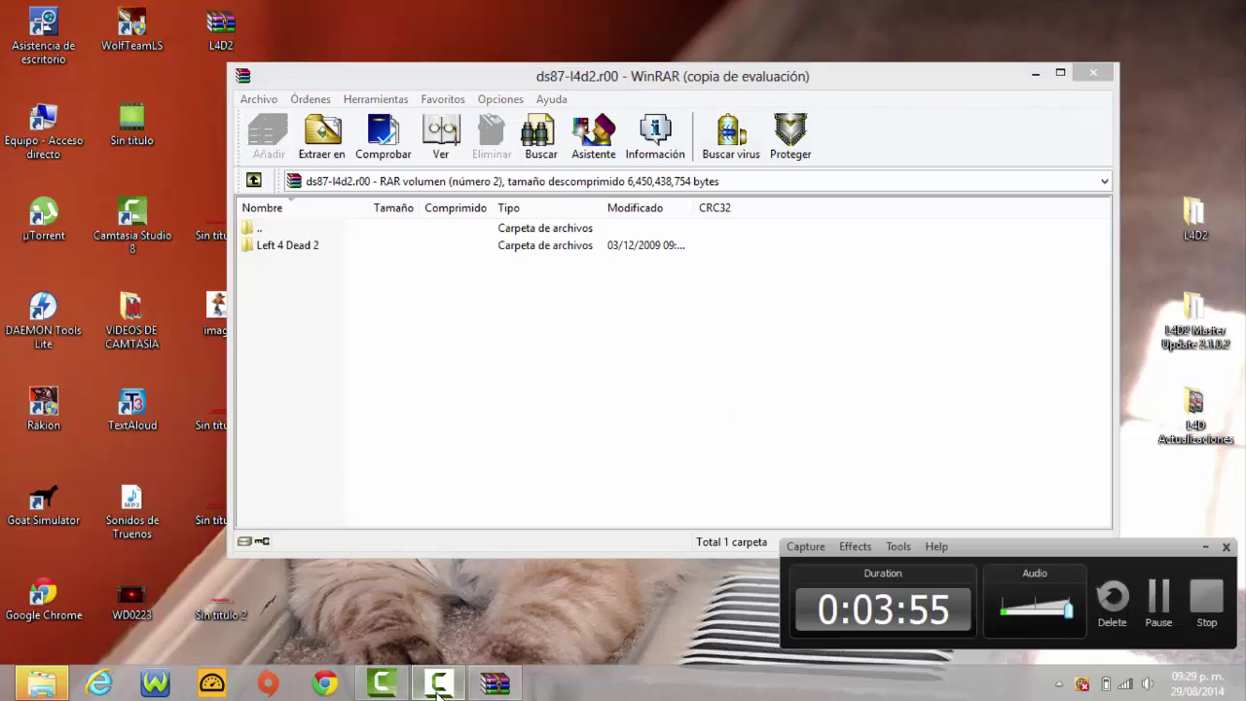
pyautogui.press('F9')
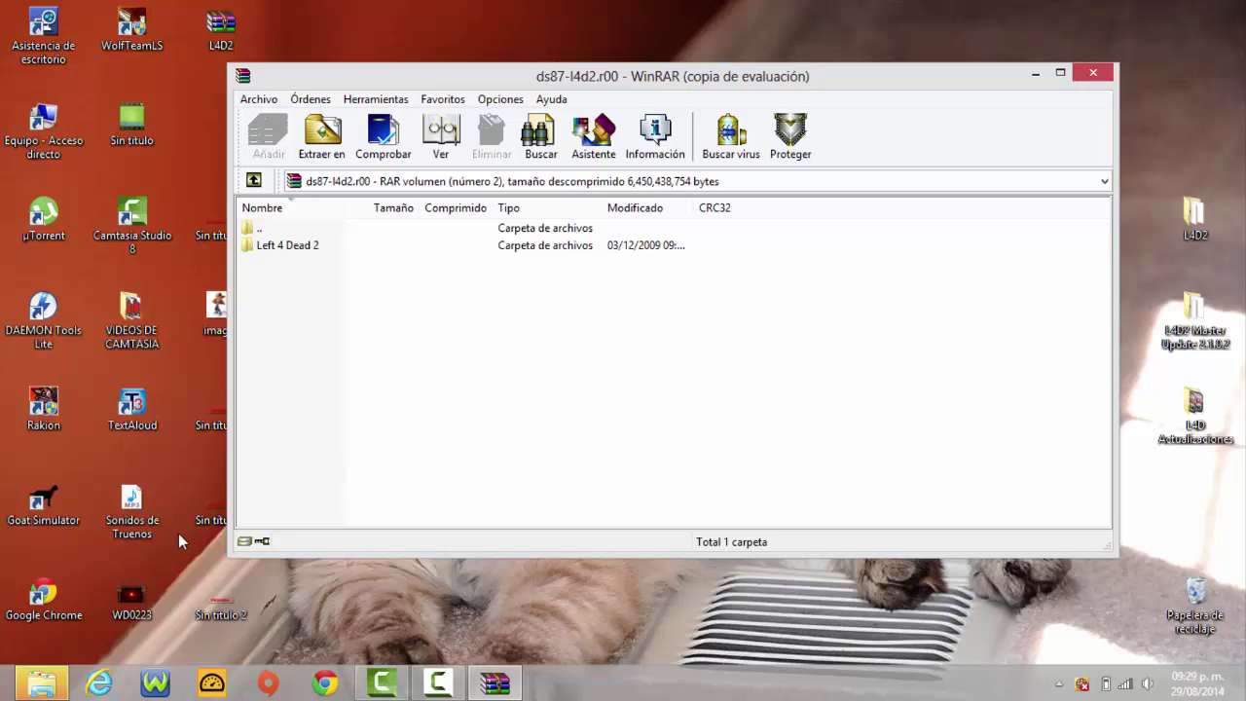
# Bring up the L4D2 folder window, clear the selection, and refresh its file list
pyautogui.click(42, 683)
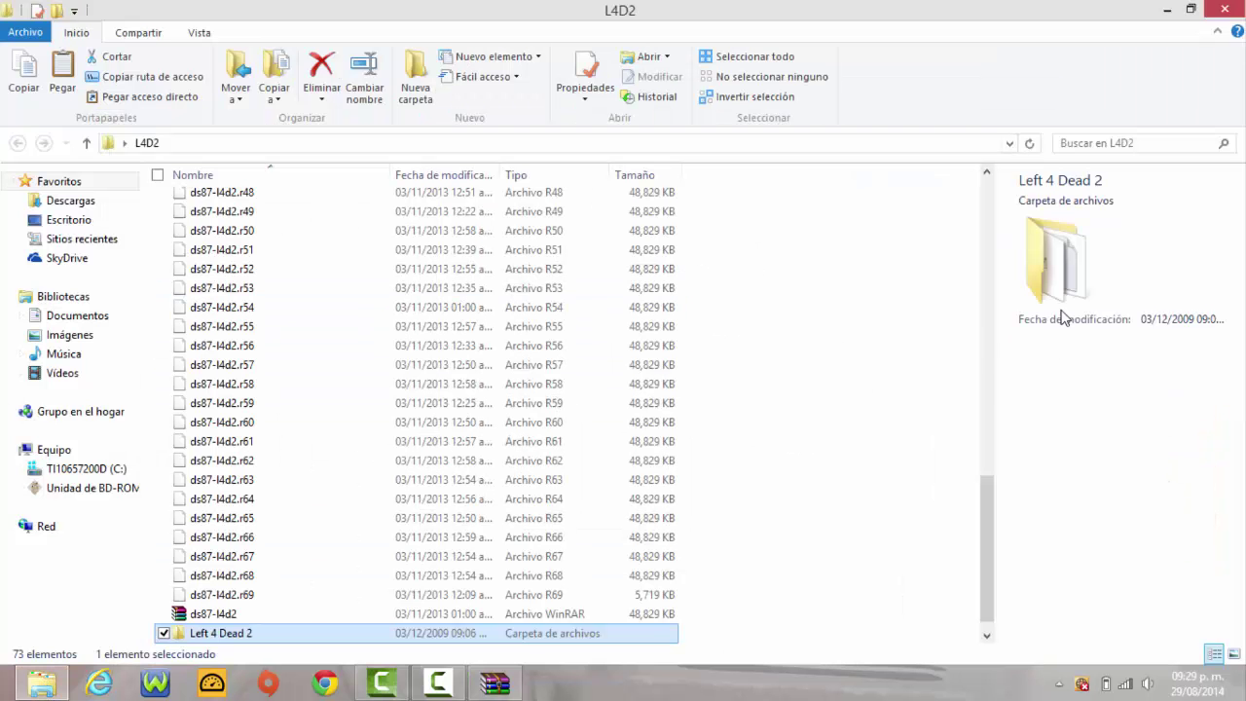
pyautogui.moveTo(990, 534); pyautogui.dragTo(964, 580)
pyautogui.click(828, 417)
pyautogui.rightClick(826, 415)
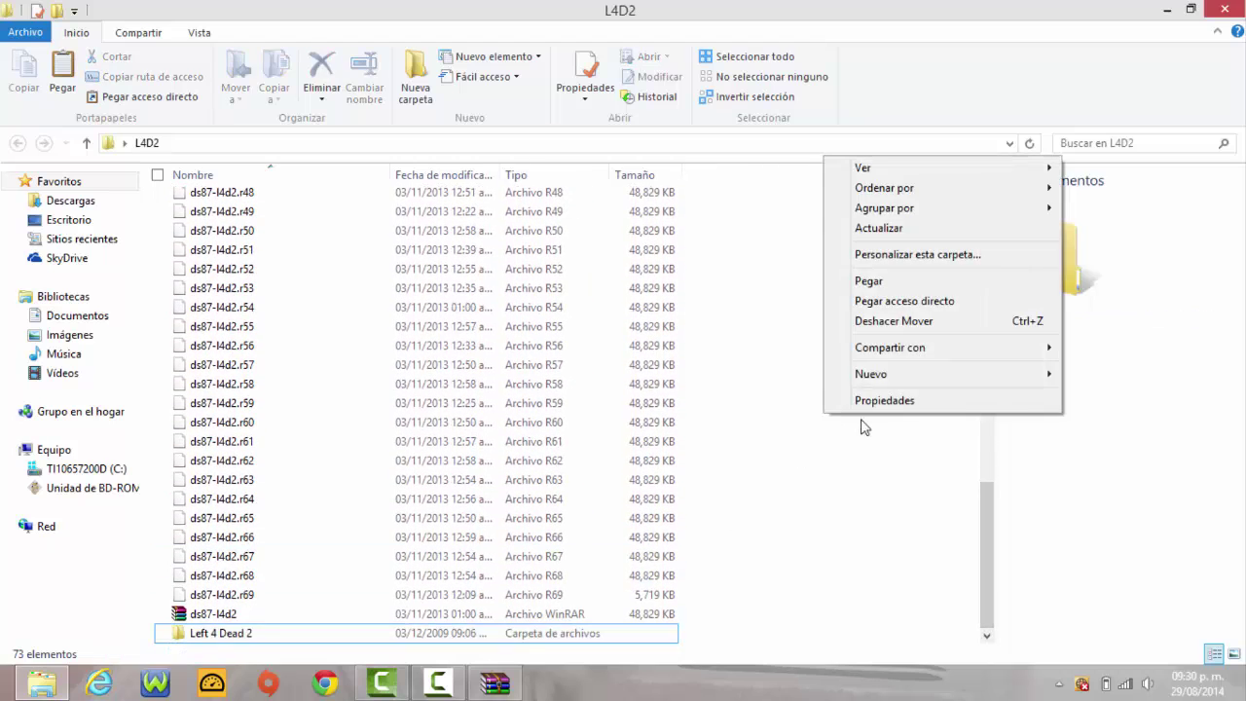
pyautogui.click(884, 229)
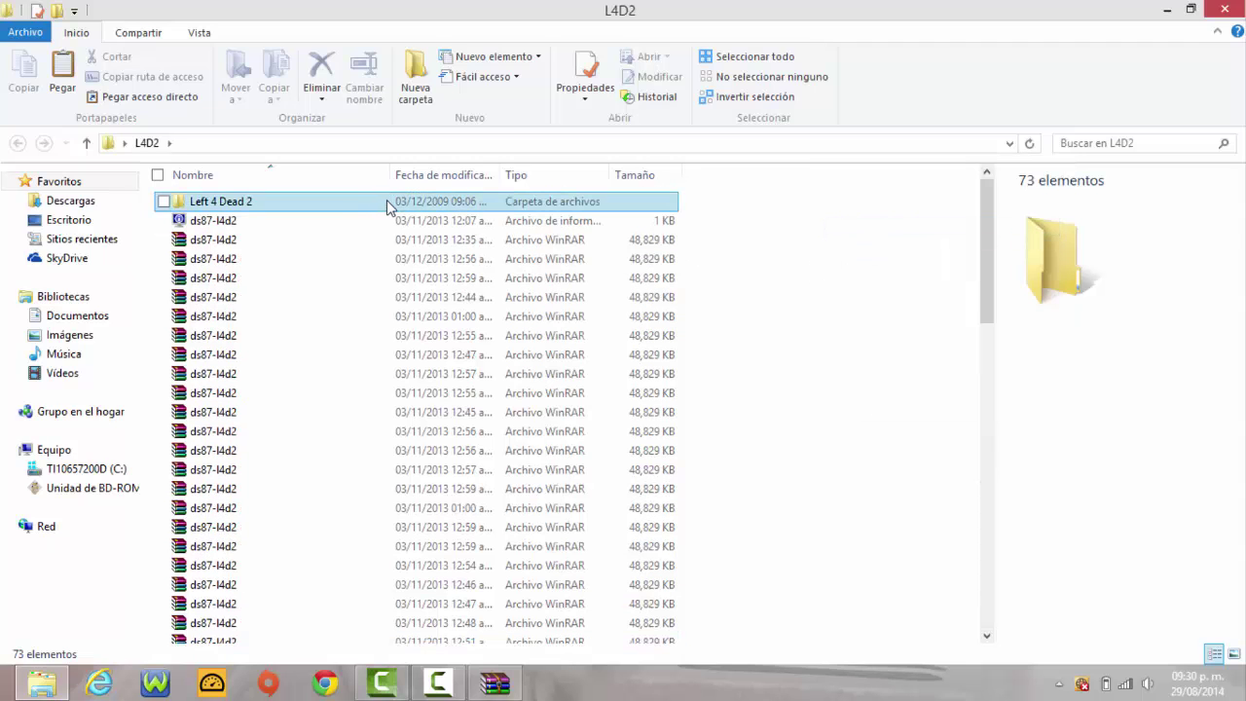
# Open the extracted Left 4 Dead 2 folder and examine its contents, including the two left4dead2 files
pyautogui.doubleClick(375, 206)
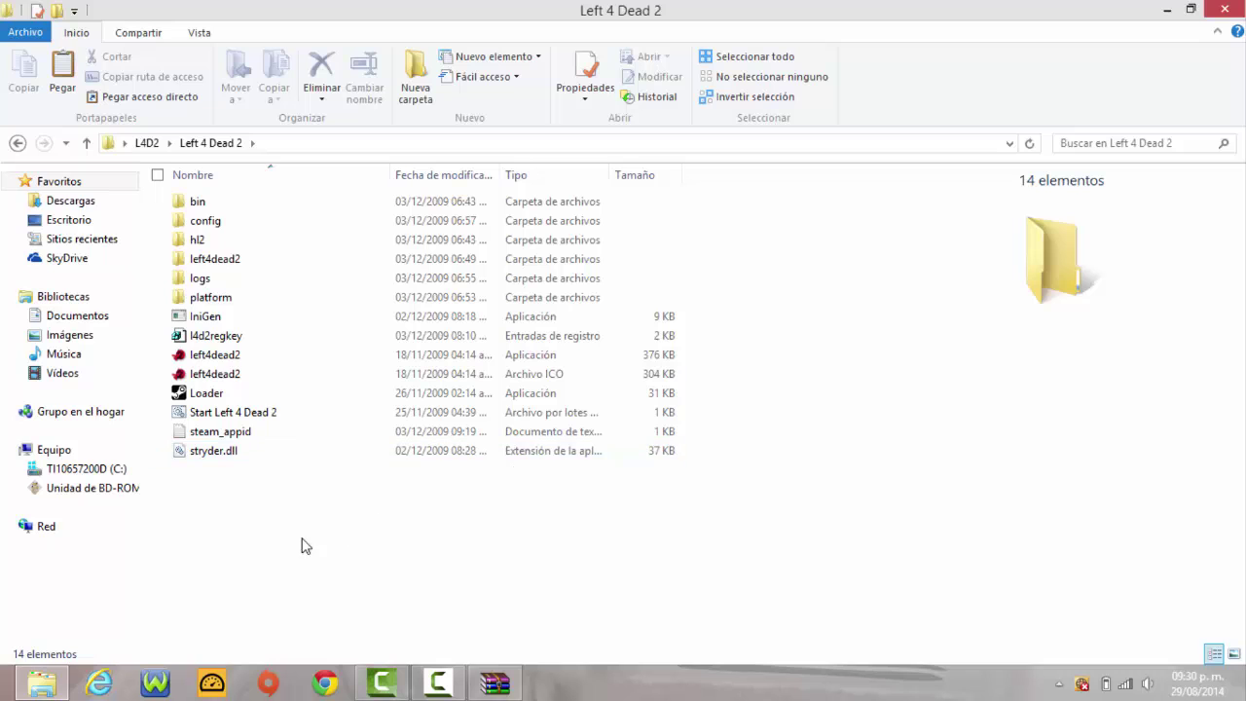
pyautogui.moveTo(275, 533); pyautogui.dragTo(244, 193)
pyautogui.moveTo(675, 535); pyautogui.dragTo(440, 190)
pyautogui.moveTo(340, 529); pyautogui.dragTo(652, 187)
pyautogui.click(810, 482)
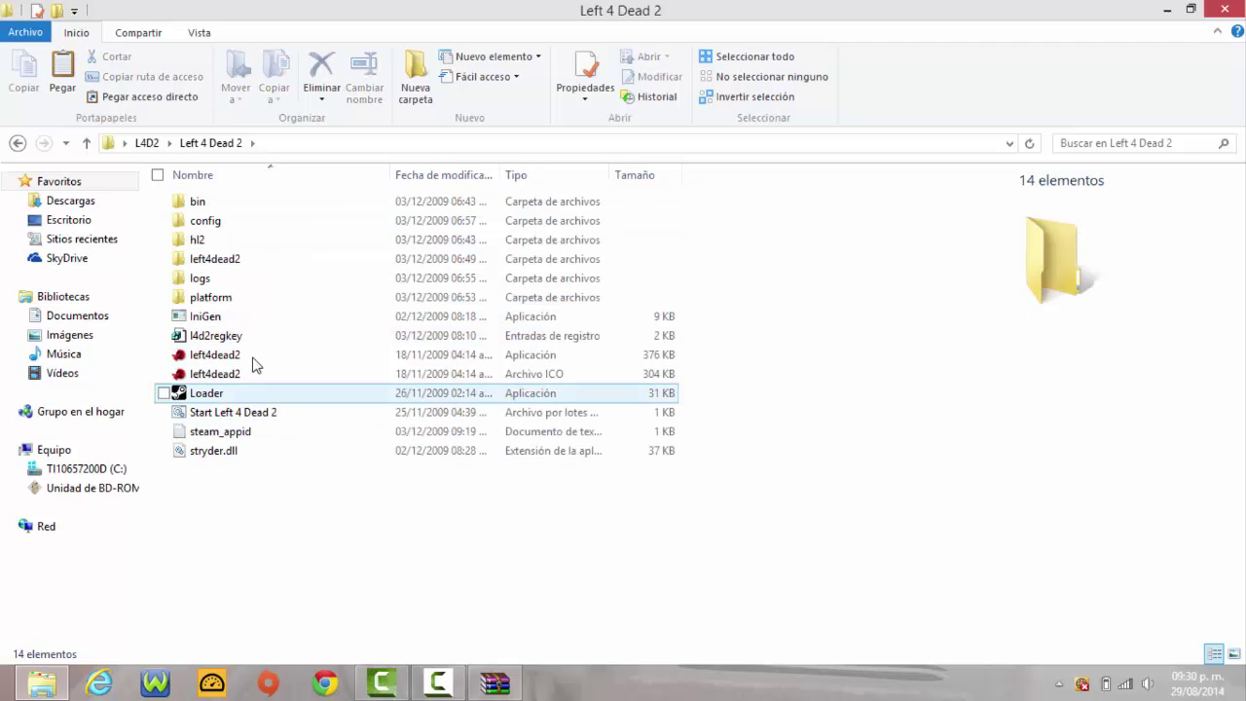
pyautogui.moveTo(726, 350); pyautogui.dragTo(511, 378)
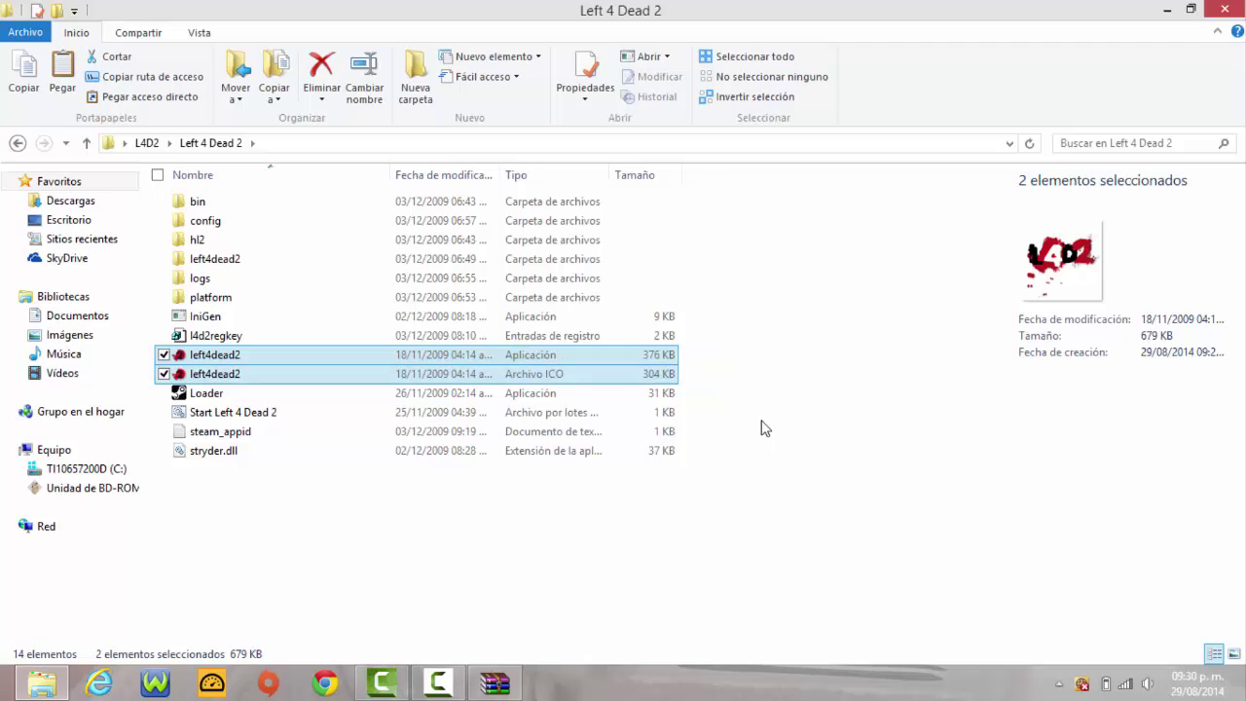
pyautogui.click(759, 425)
# Restore the Left 4 Dead 2 folder window from full screen, and close both it and the WinRAR window
pyautogui.doubleClick(990, 5)
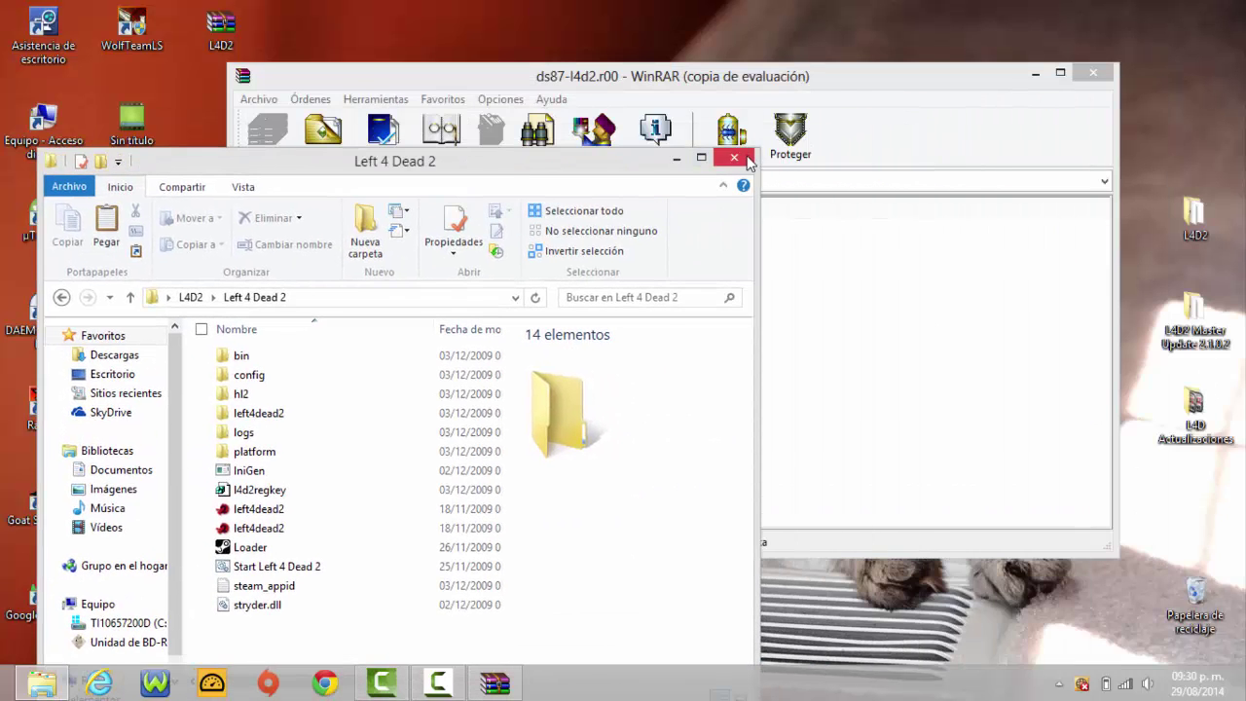
pyautogui.click(741, 158)
pyautogui.click(1094, 72)
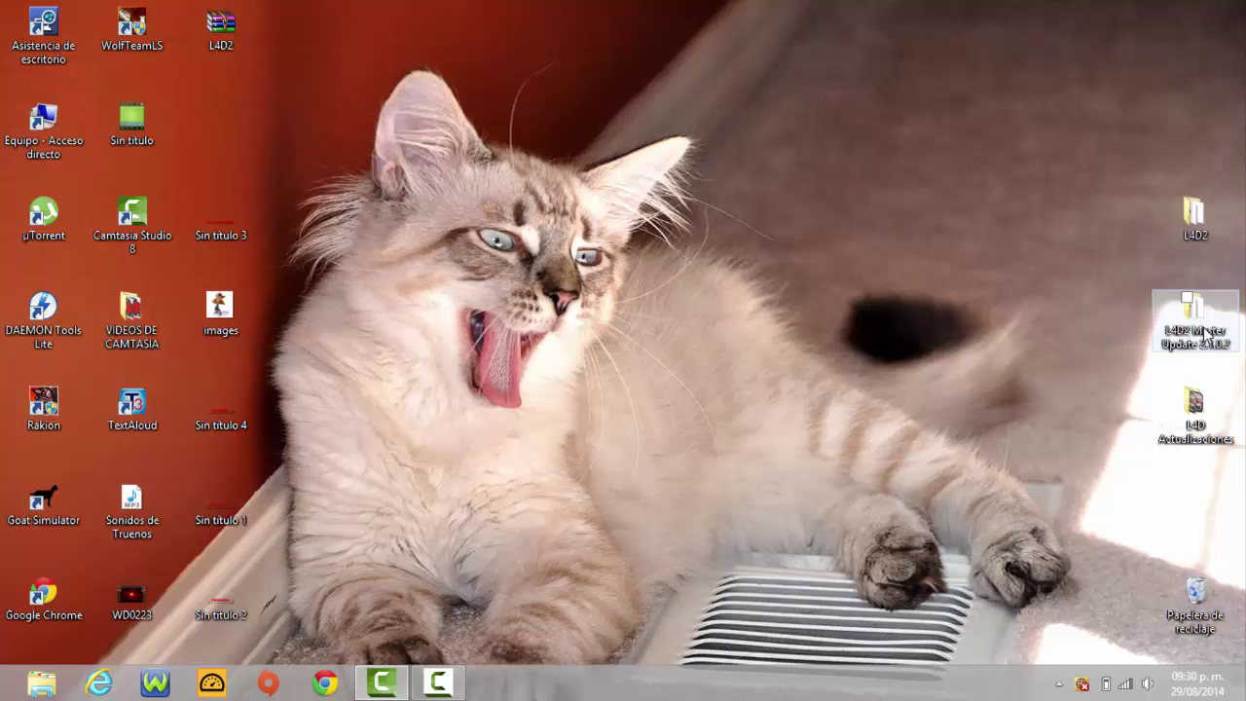
# Open the L4D Actualizaciones folder on the desktop to view the update packs, and close it
pyautogui.click(1209, 440)
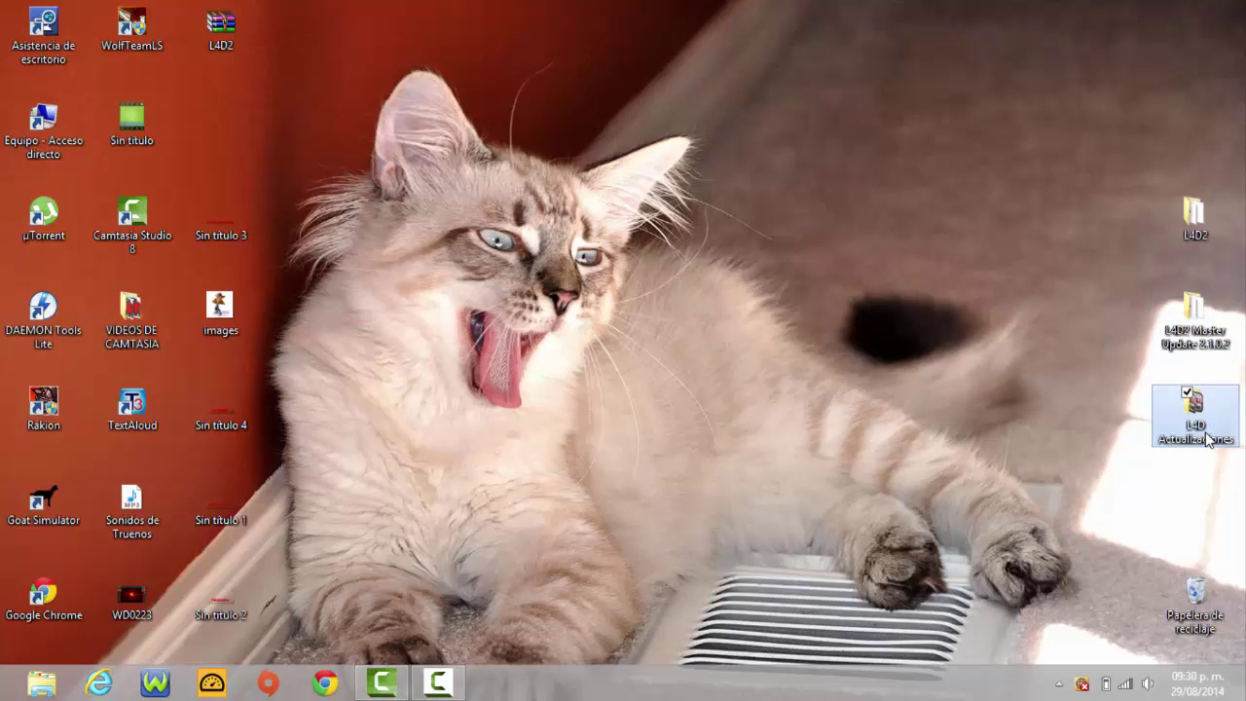
pyautogui.doubleClick(1209, 439)
pyautogui.click(745, 111)
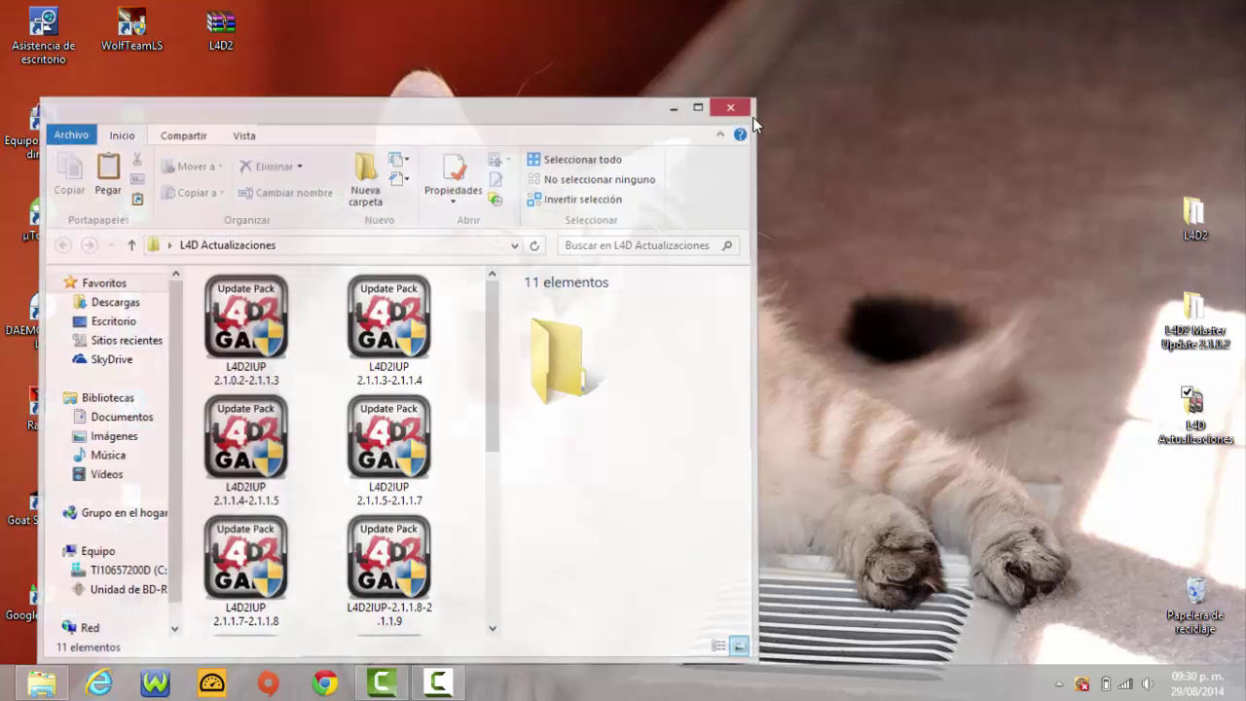
# Open the L4D2 Master Update 2.1.0.2 folder, maximize its window, and review the four extractor parts
pyautogui.doubleClick(1153, 338)
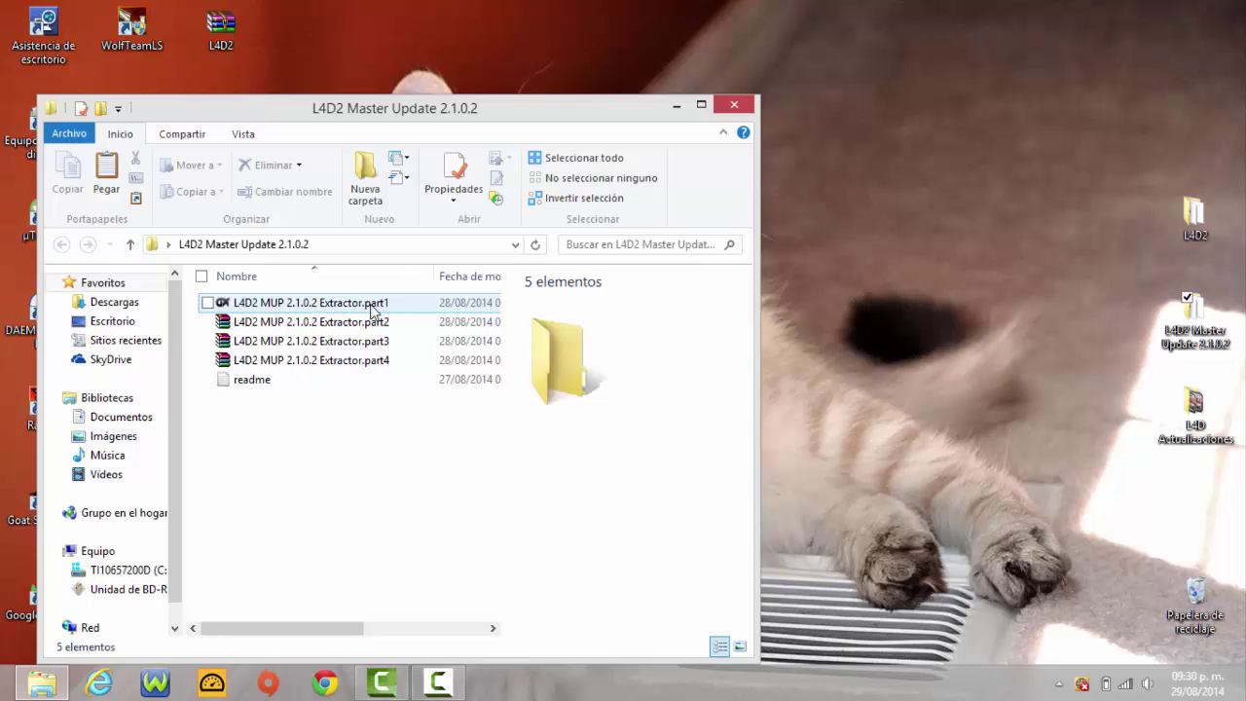
pyautogui.moveTo(307, 309); pyautogui.dragTo(431, 313)
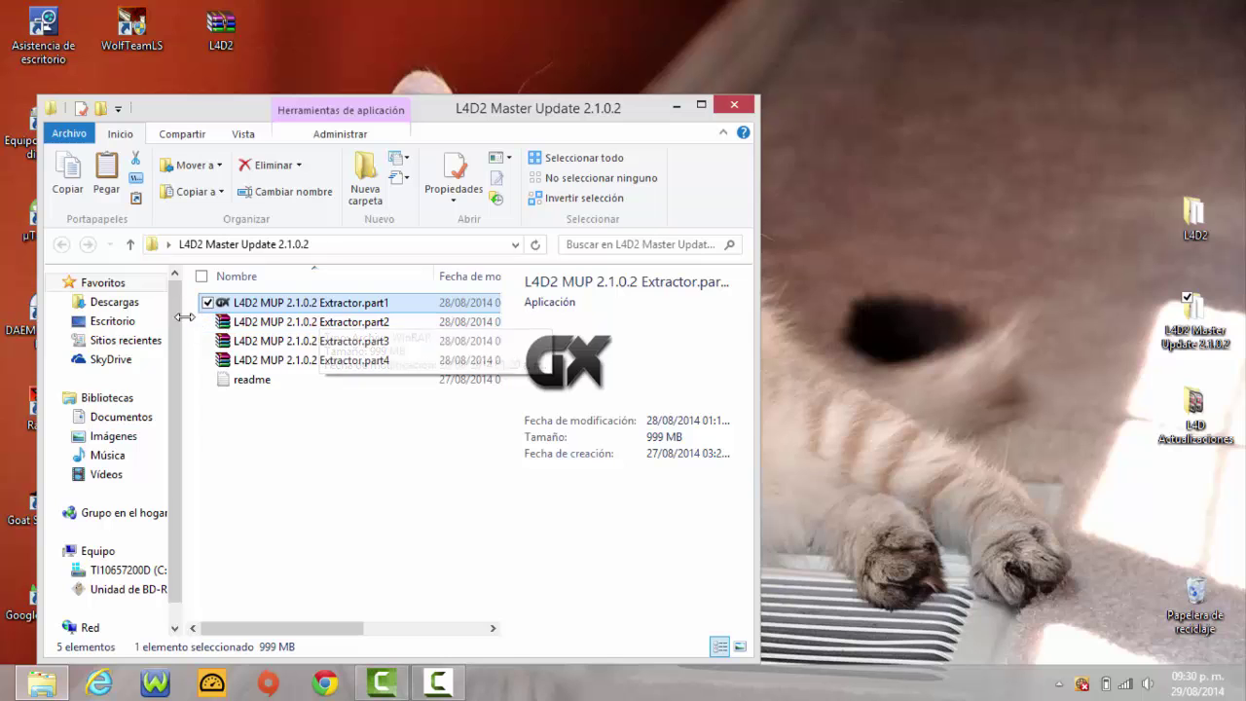
pyautogui.moveTo(183, 331)
pyautogui.mouseDown()
pyautogui.moveTo(241, 331)
pyautogui.moveTo(206, 328)
pyautogui.mouseUp()
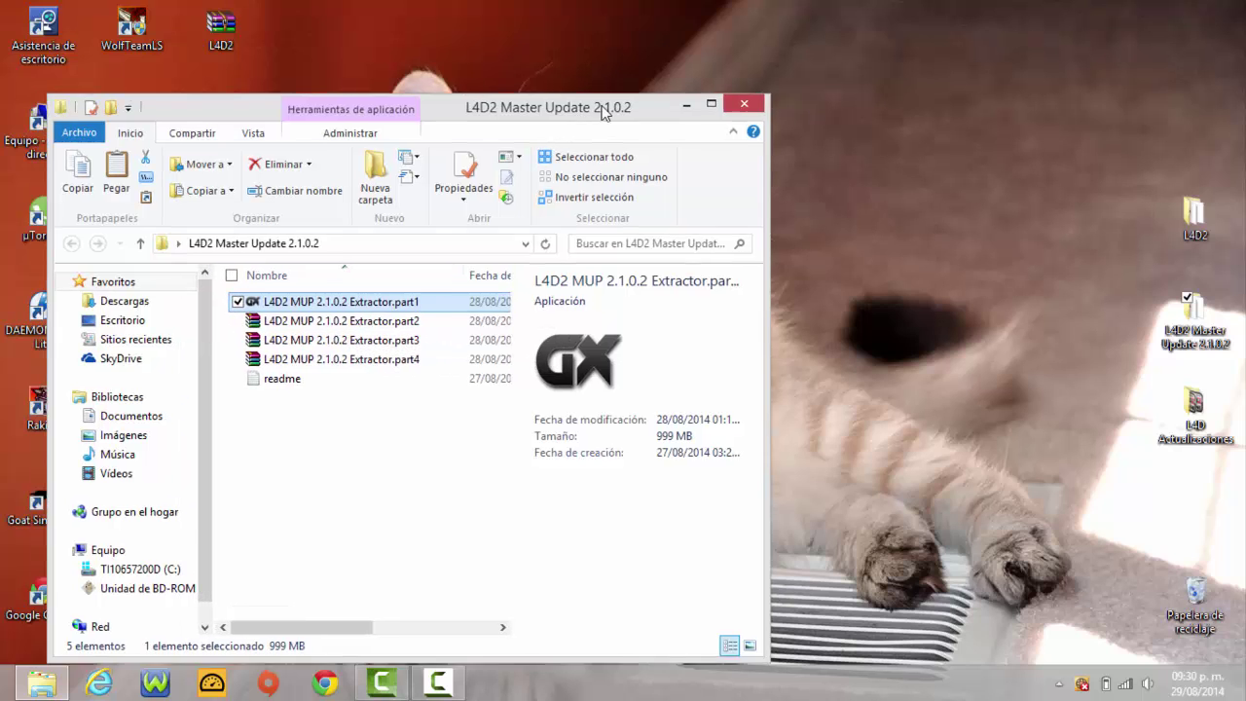
pyautogui.doubleClick(574, 109)
pyautogui.moveTo(689, 204); pyautogui.dragTo(395, 243)
pyautogui.moveTo(806, 204); pyautogui.dragTo(357, 264)
pyautogui.moveTo(808, 224); pyautogui.dragTo(631, 201)
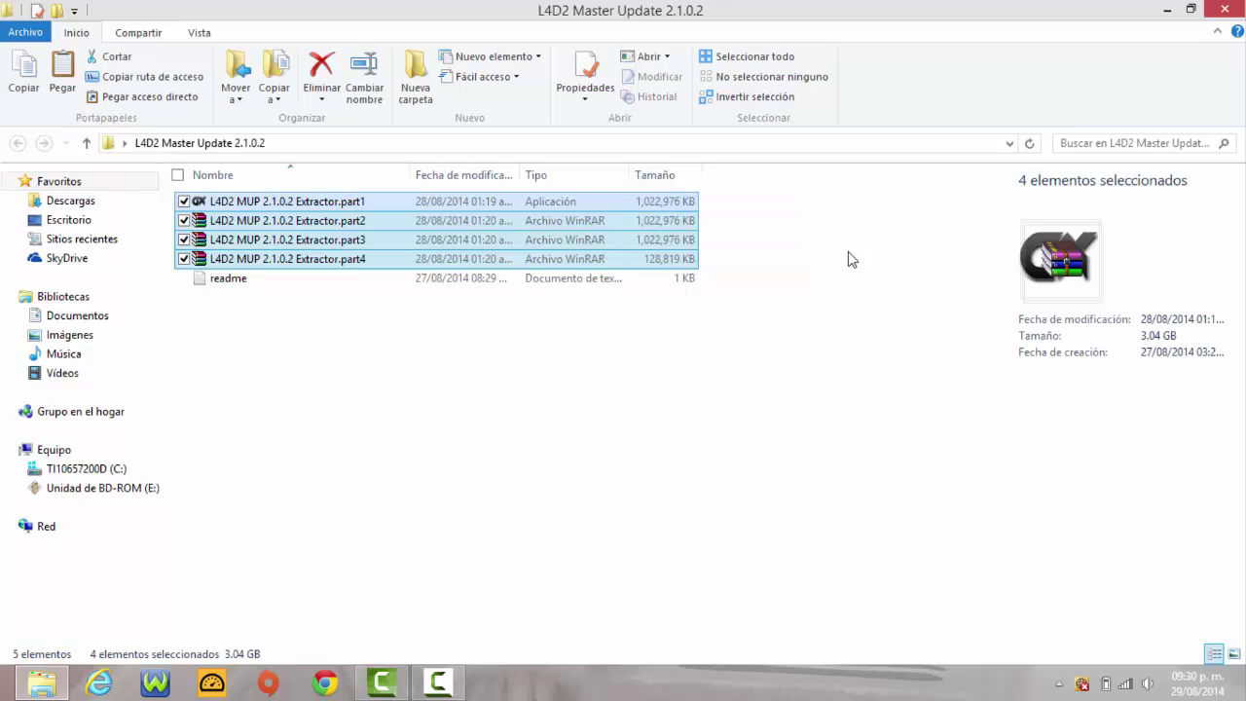
pyautogui.click(848, 251)
# Run L4D2 MUP 2.1.0.2 Extractor.part1 as administrator and minimize the folder window behind the extractor
pyautogui.moveTo(872, 14); pyautogui.dragTo(579, 72)
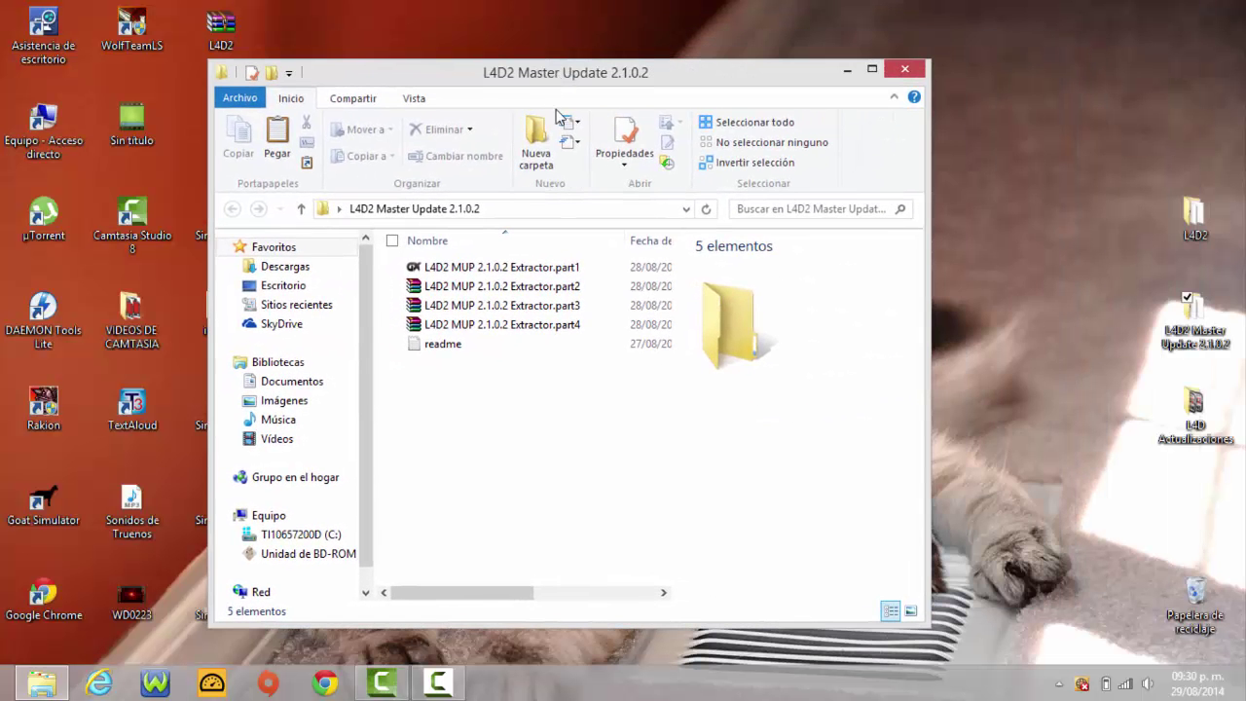
pyautogui.rightClick(541, 266)
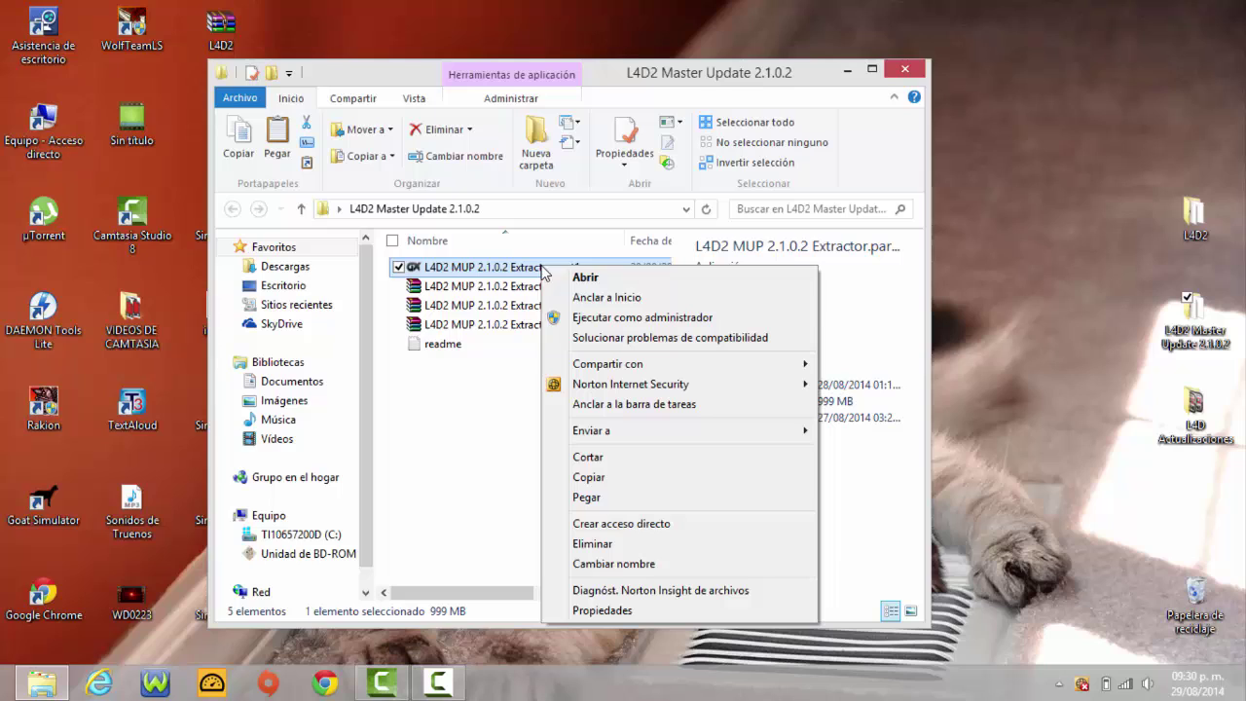
pyautogui.click(590, 318)
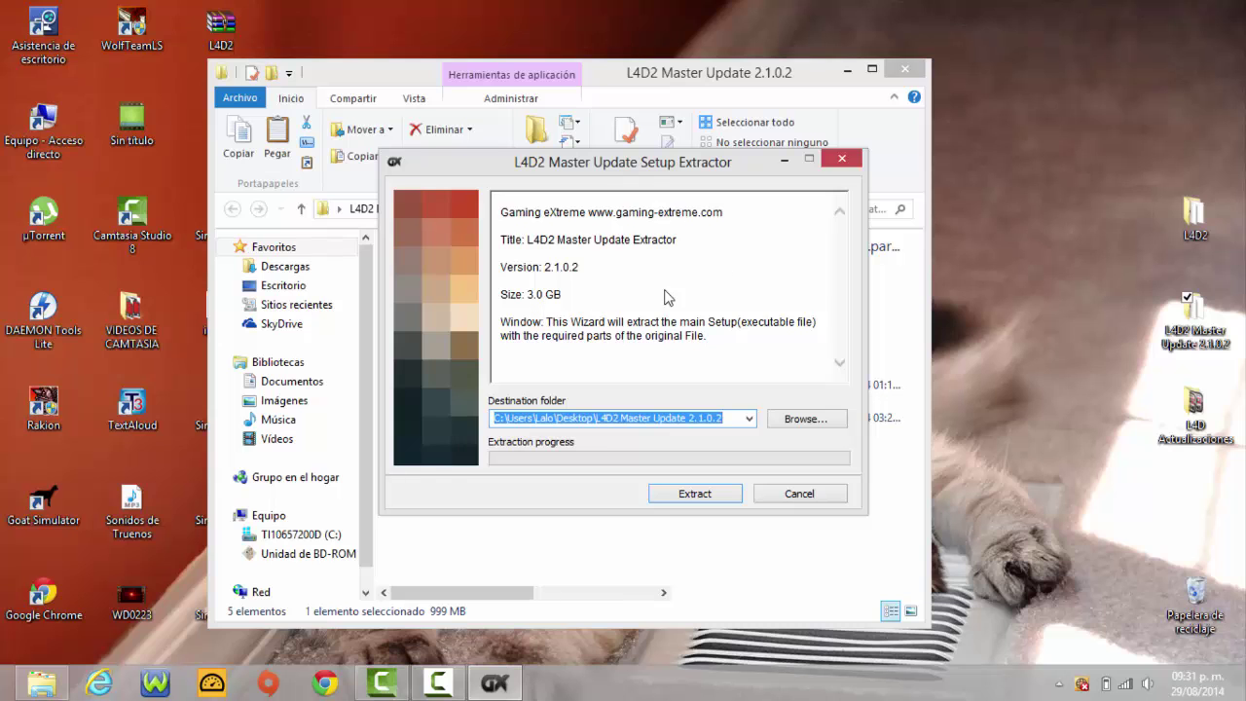
pyautogui.moveTo(775, 82); pyautogui.dragTo(954, 43)
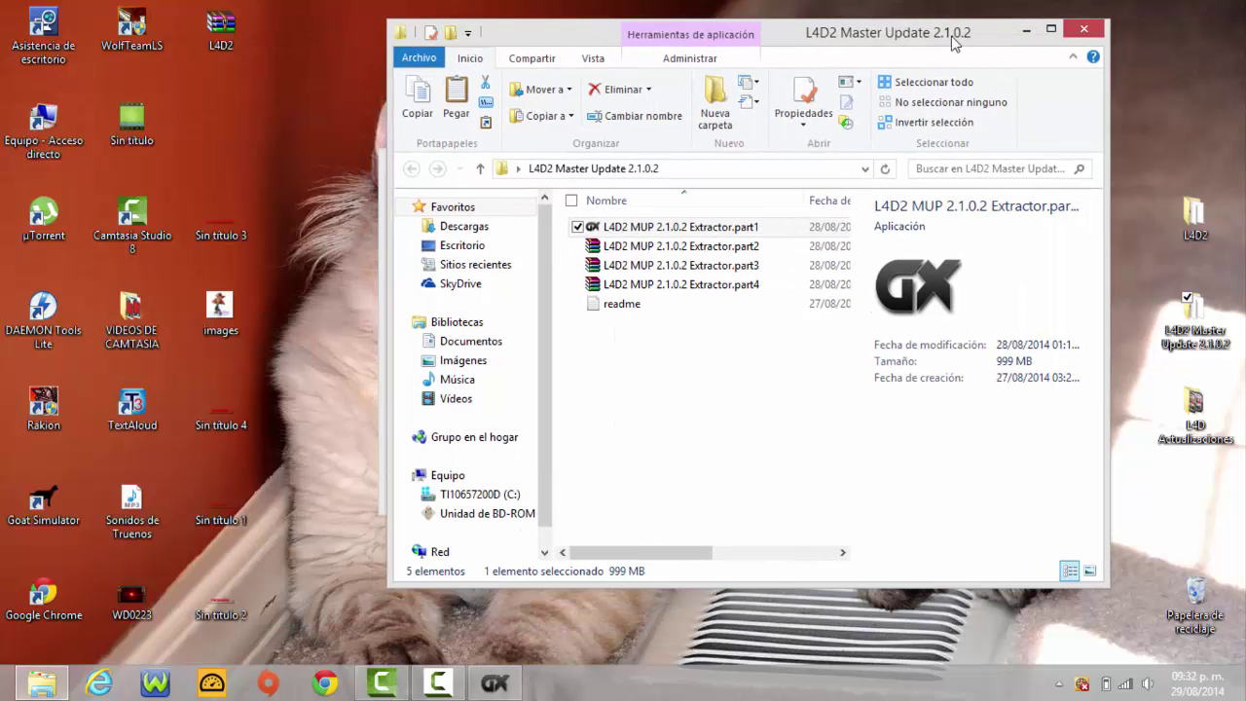
pyautogui.click(1026, 31)
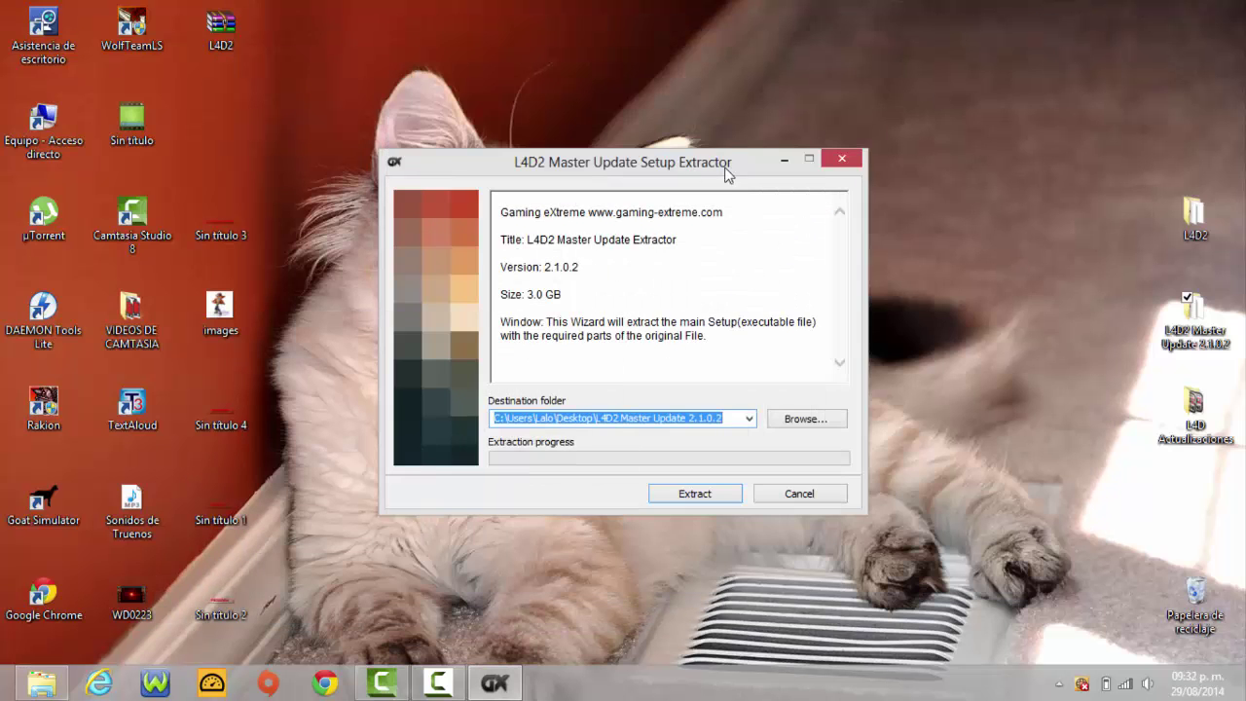
# Move the L4D2 Master Update Setup Extractor window over the desktop and refresh the desktop several times
pyautogui.moveTo(726, 173); pyautogui.dragTo(606, 114)
pyautogui.rightClick(1050, 236)
pyautogui.click(1070, 249)
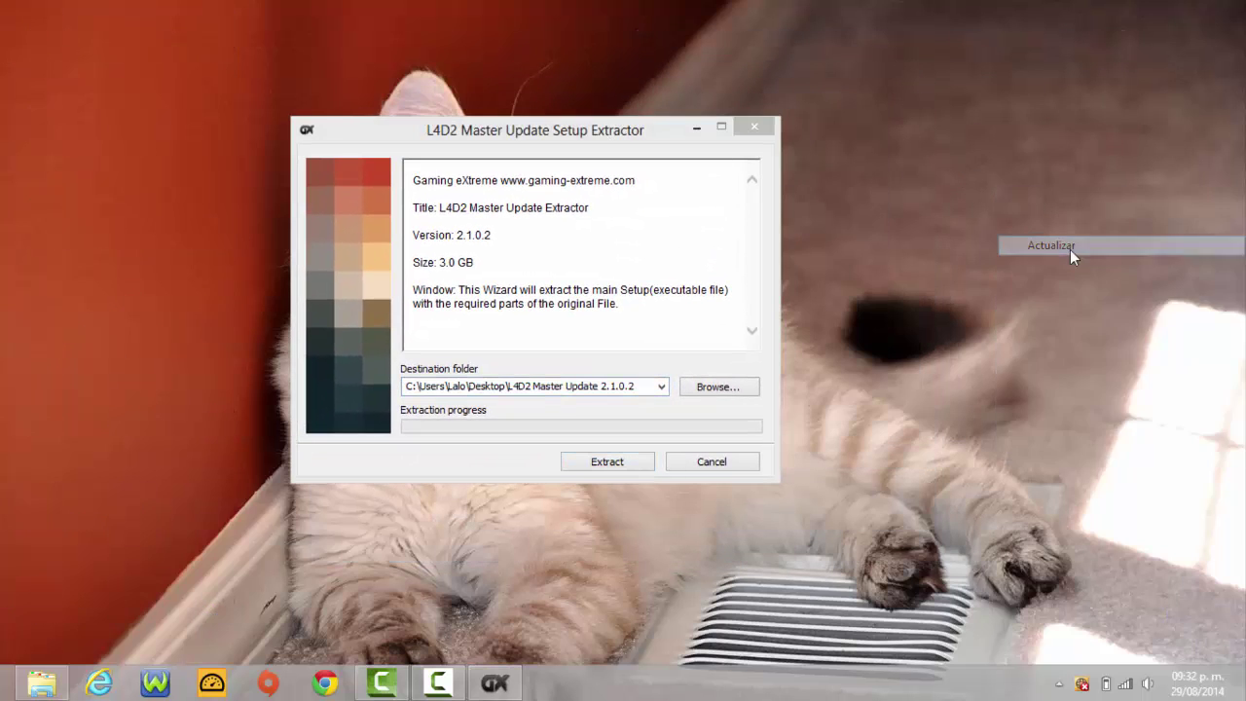
pyautogui.rightClick(1069, 249)
pyautogui.click(1074, 304)
pyautogui.rightClick(838, 154)
pyautogui.click(949, 208)
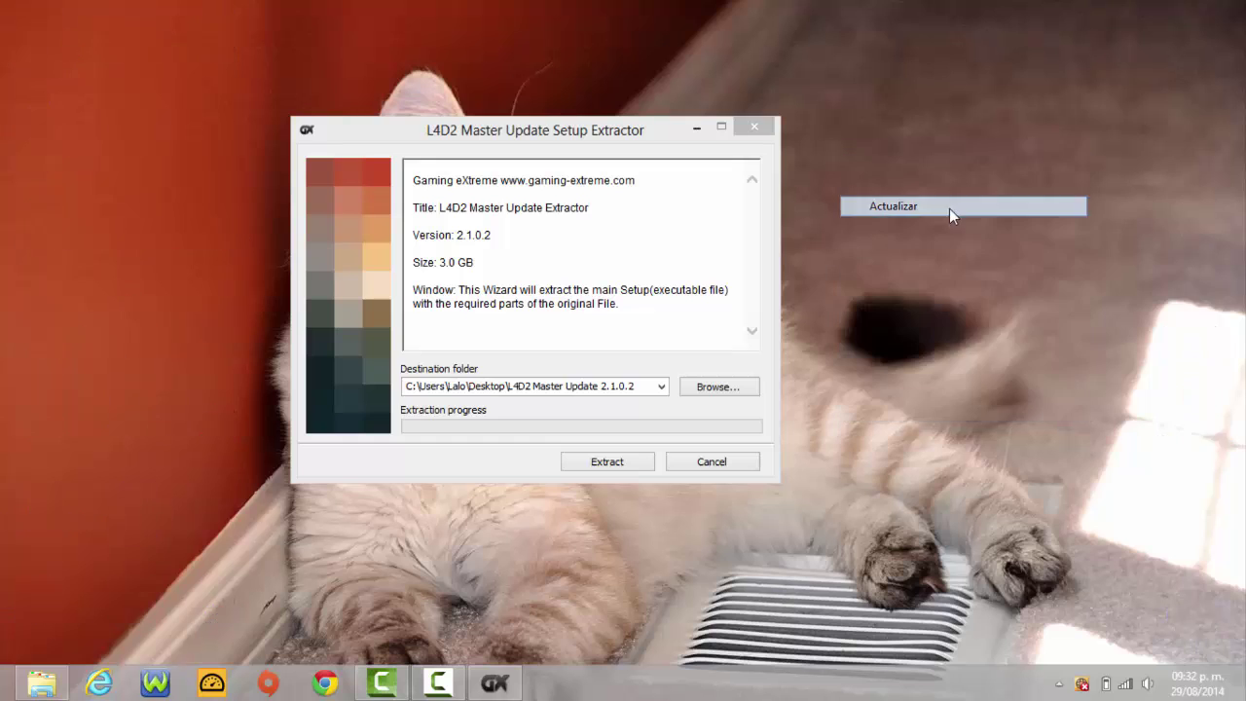
pyautogui.rightClick(951, 210)
pyautogui.click(970, 263)
# Set the extractor's destination folder to Escritorio and start extracting the master update
pyautogui.moveTo(555, 129); pyautogui.dragTo(650, 108)
pyautogui.click(811, 368)
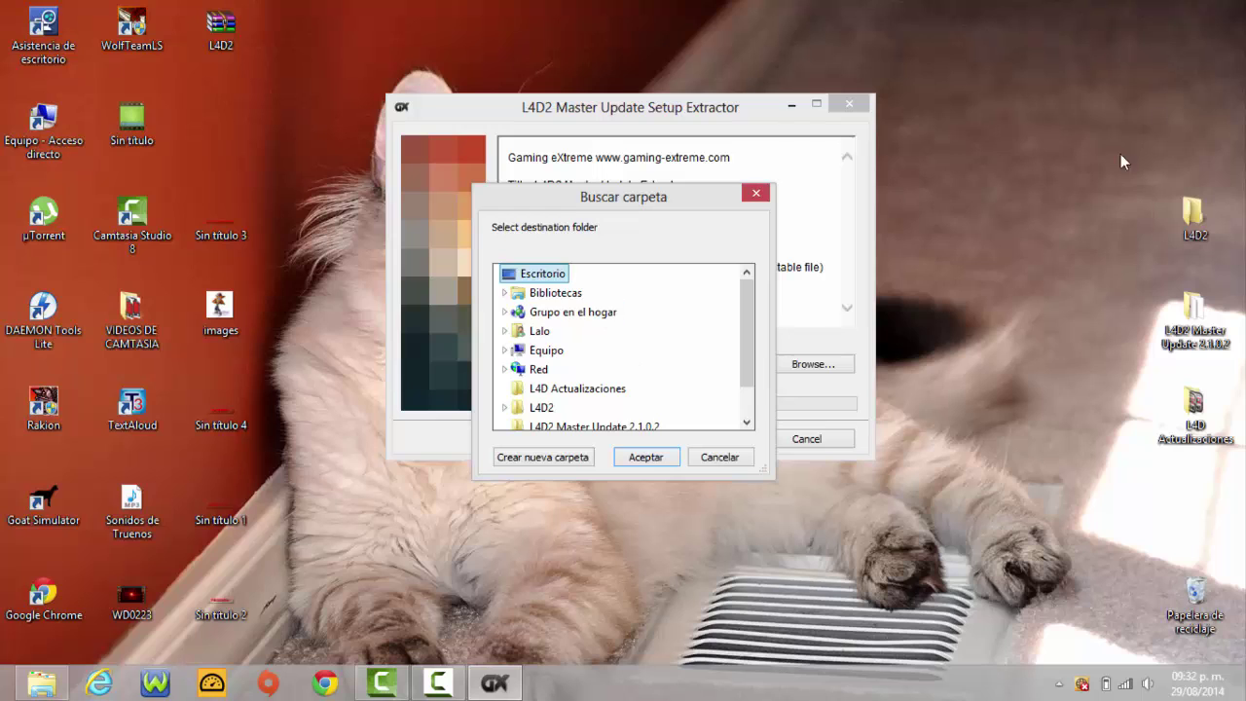
pyautogui.moveTo(668, 202); pyautogui.dragTo(694, 135)
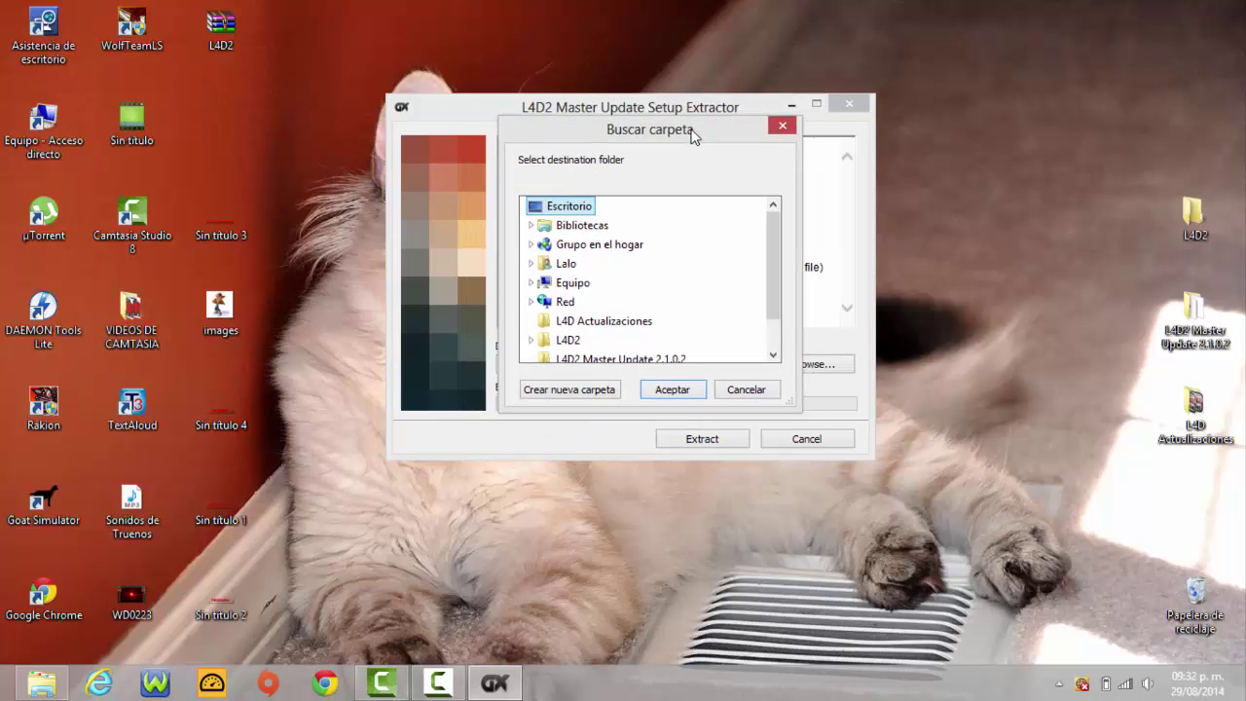
pyautogui.click(671, 389)
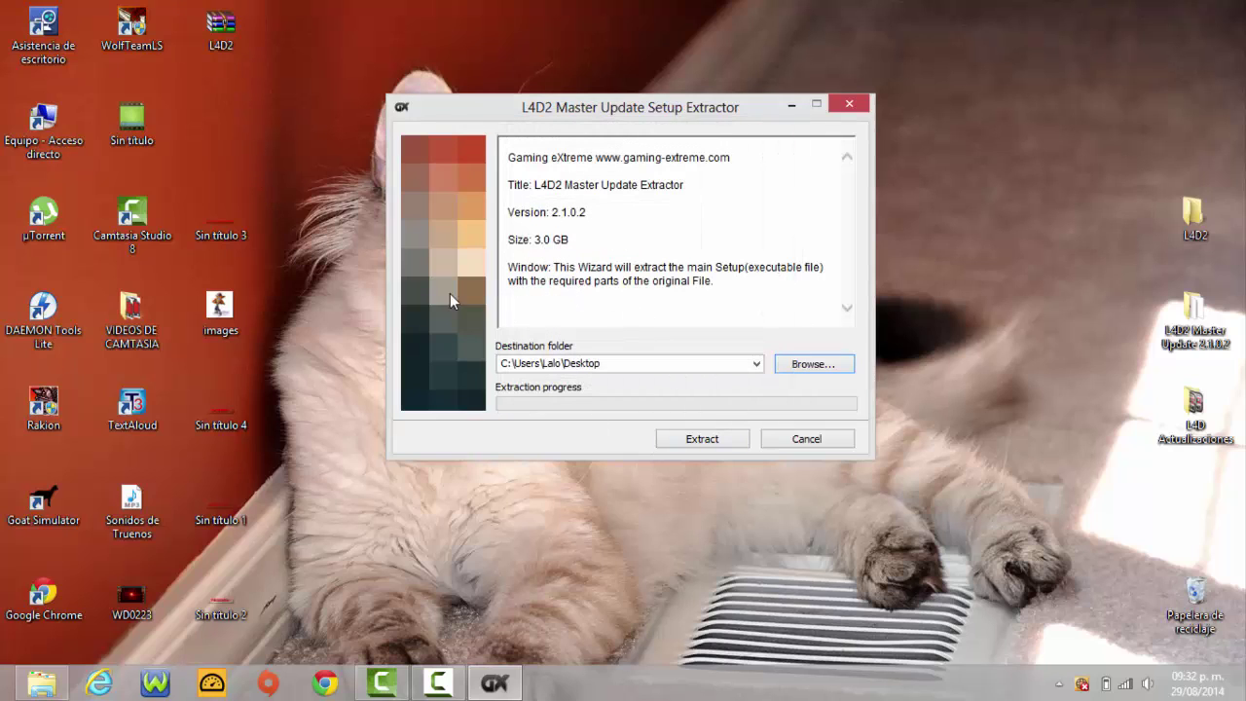
pyautogui.click(717, 440)
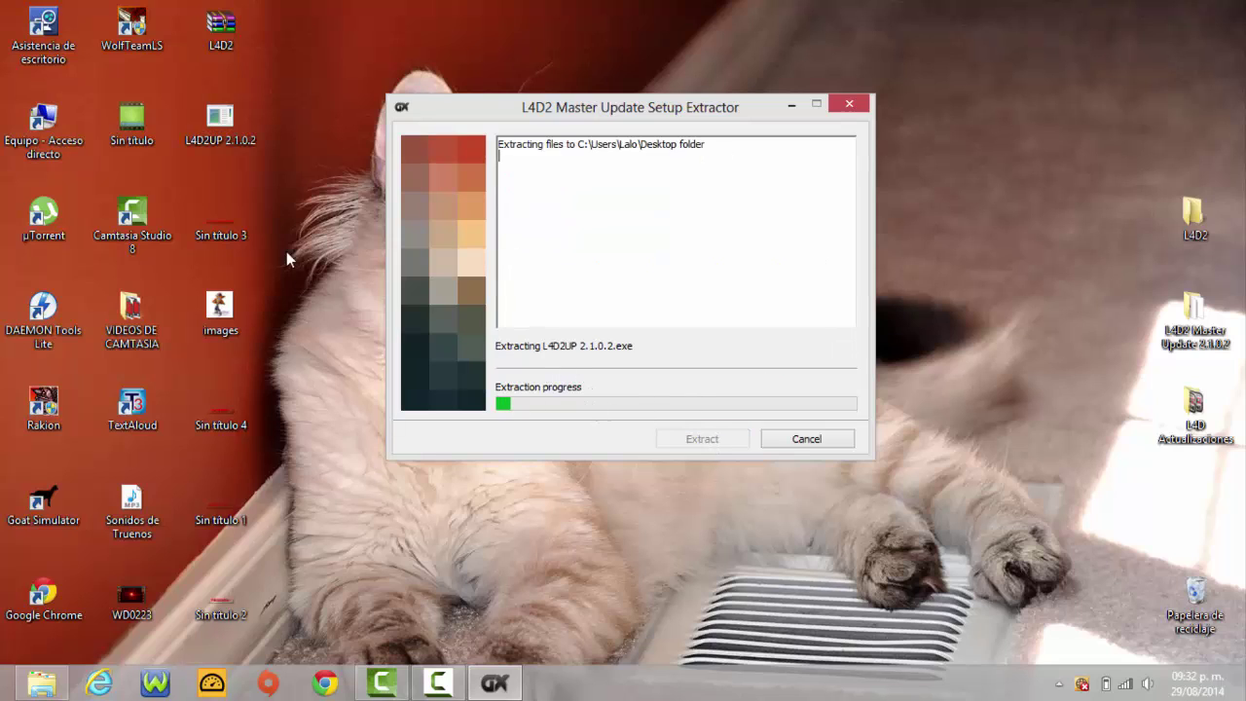
# Check the L4D2UP 2.1.0.2 file on the desktop and reposition the extractor window to monitor its progress
pyautogui.moveTo(265, 139); pyautogui.dragTo(353, 75)
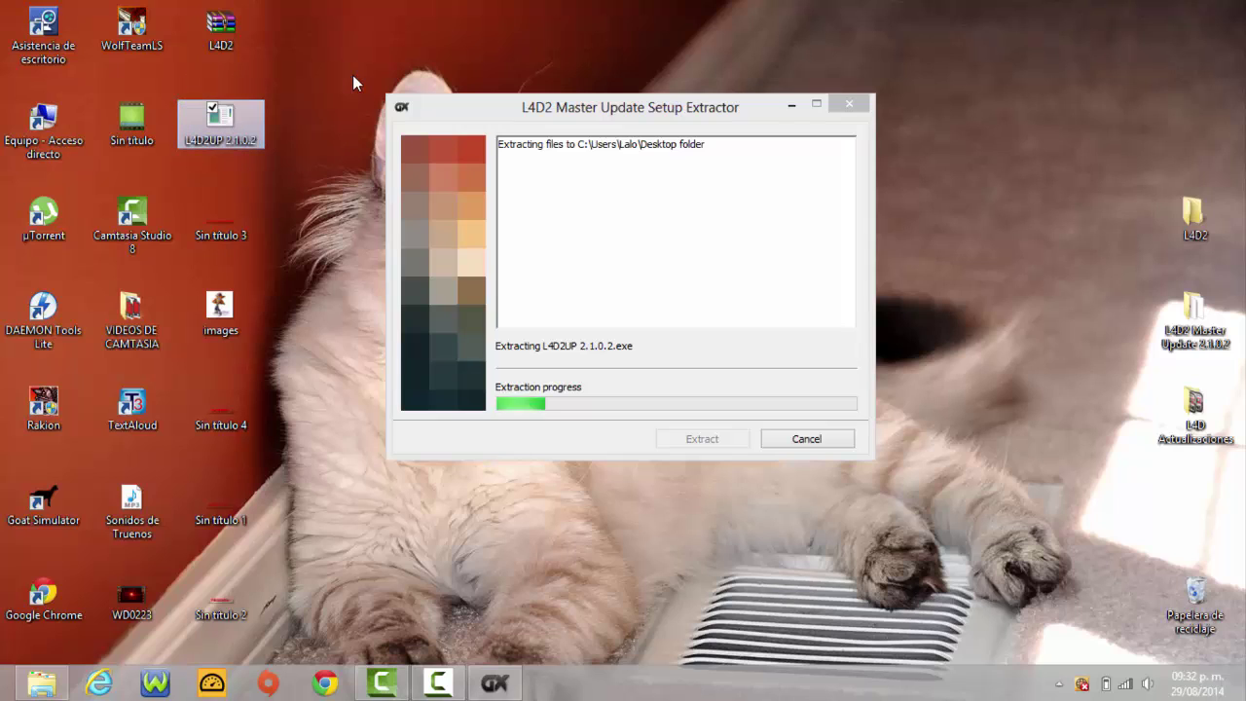
pyautogui.moveTo(590, 107); pyautogui.dragTo(825, 107)
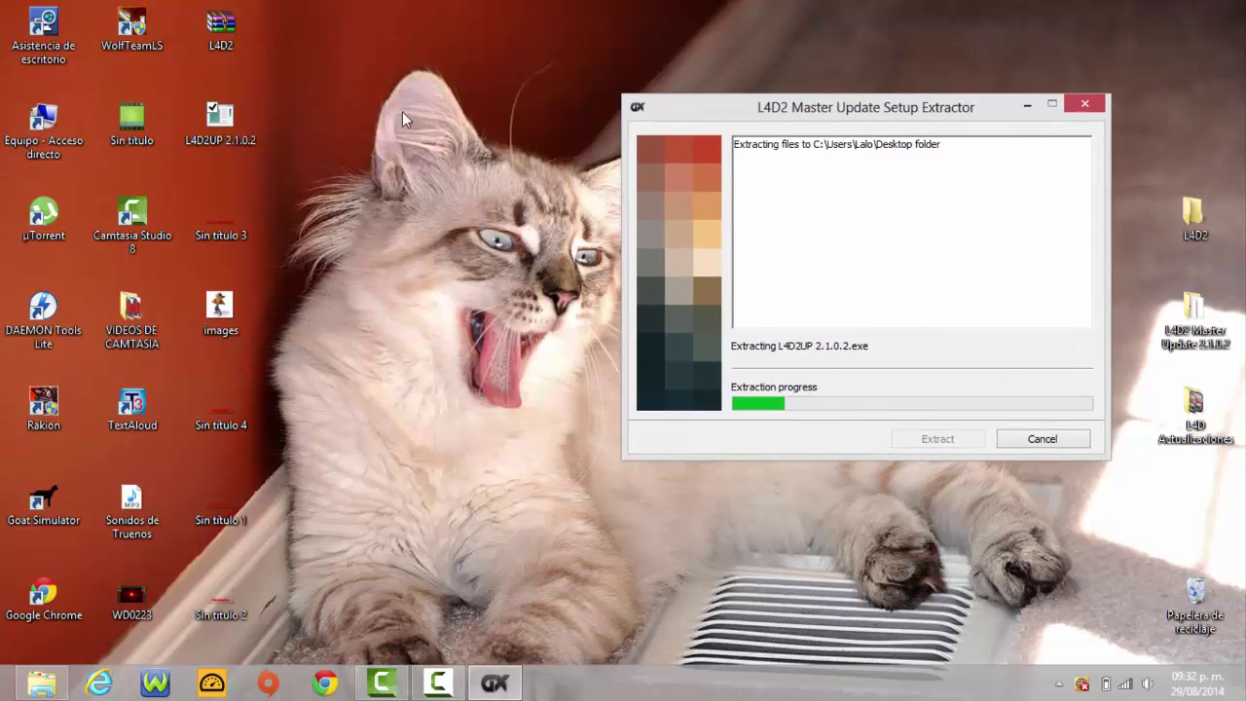
pyautogui.moveTo(384, 29); pyautogui.dragTo(348, 41)
pyautogui.moveTo(455, 33); pyautogui.dragTo(359, 33)
pyautogui.moveTo(333, 120); pyautogui.dragTo(297, 141)
pyautogui.moveTo(942, 117); pyautogui.dragTo(823, 98)
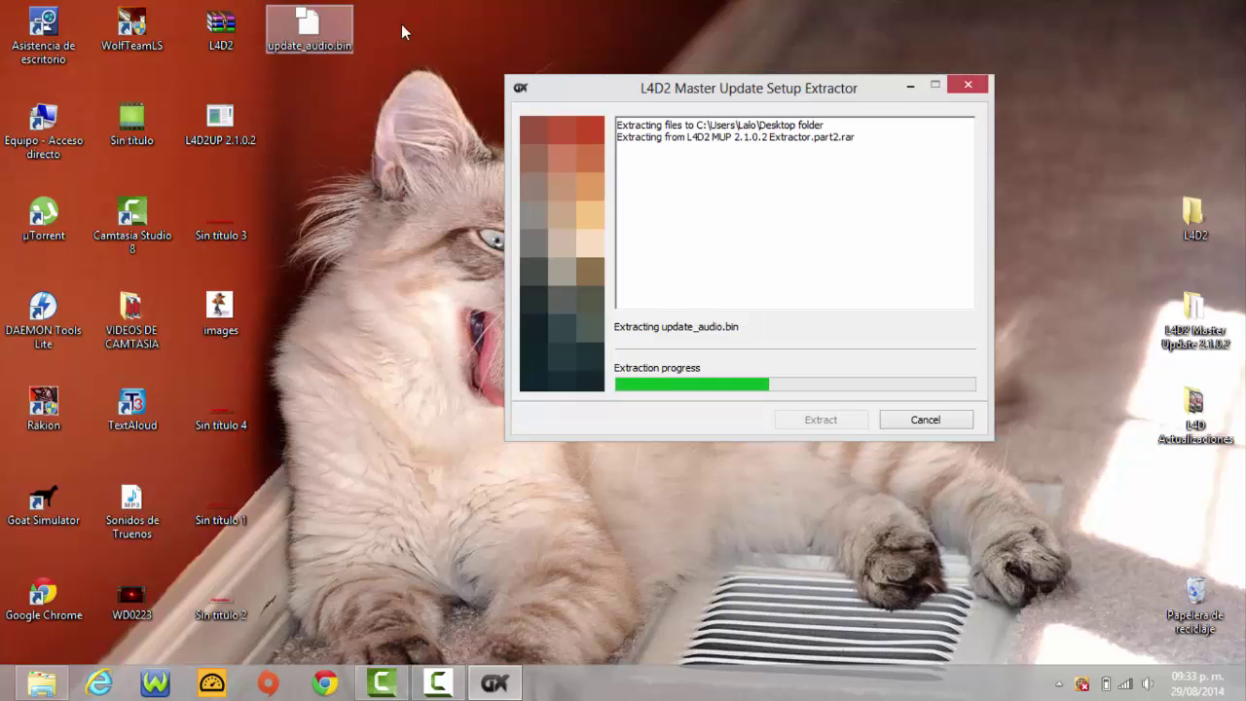
# Check update_audio.bin and L4D2UP 2.1.0.2 on the desktop, keeping the extractor window clear until the extraction finishes
pyautogui.moveTo(431, 6); pyautogui.dragTo(322, 59)
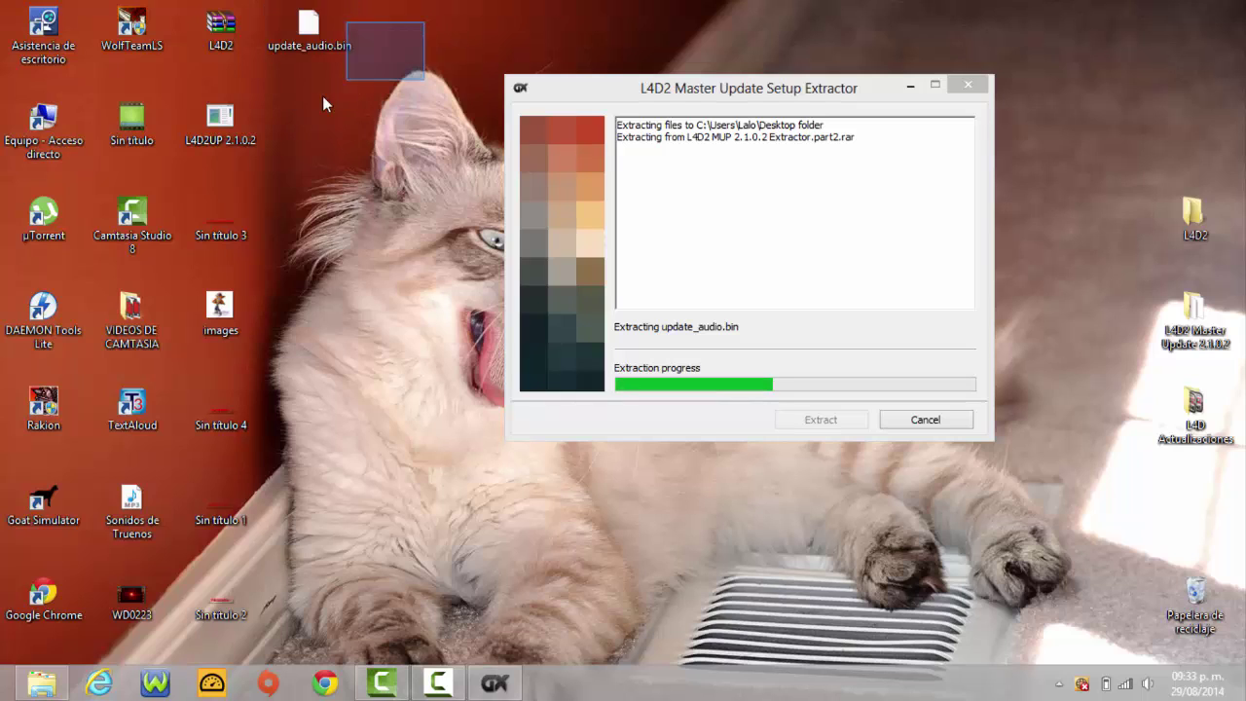
pyautogui.click(323, 96)
pyautogui.moveTo(422, 17); pyautogui.dragTo(295, 70)
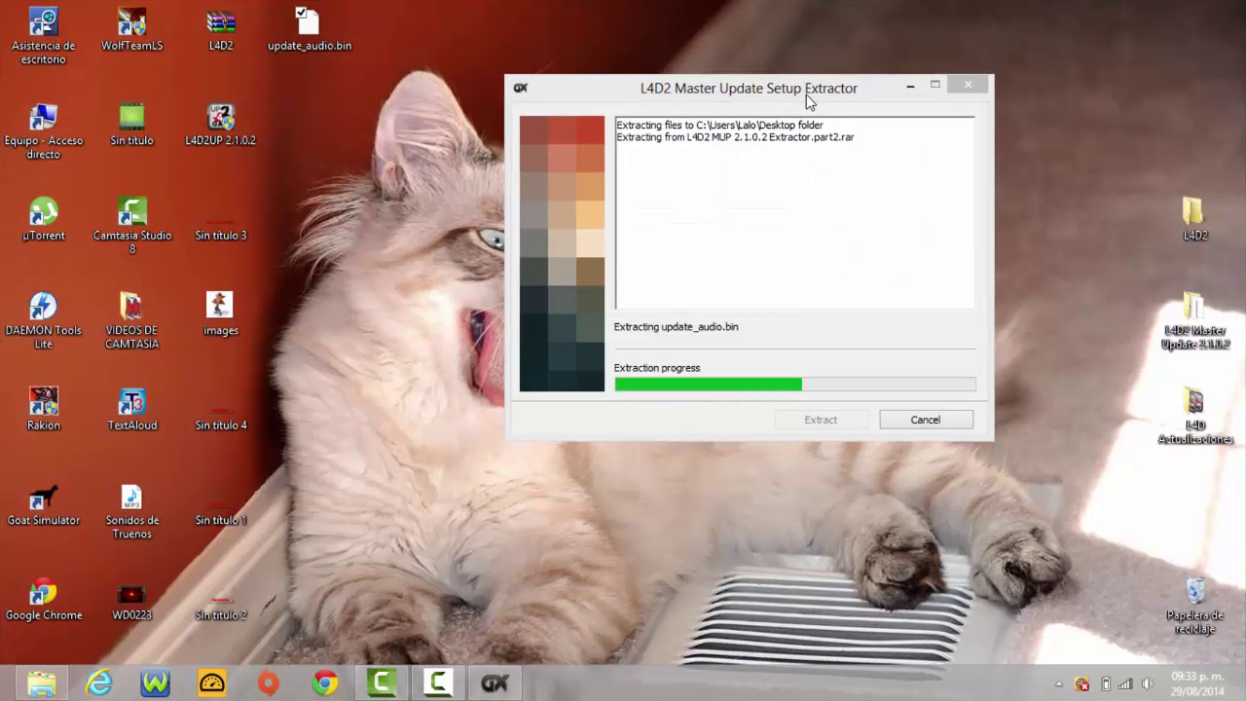
pyautogui.click(711, 107)
pyautogui.moveTo(796, 102); pyautogui.dragTo(819, 64)
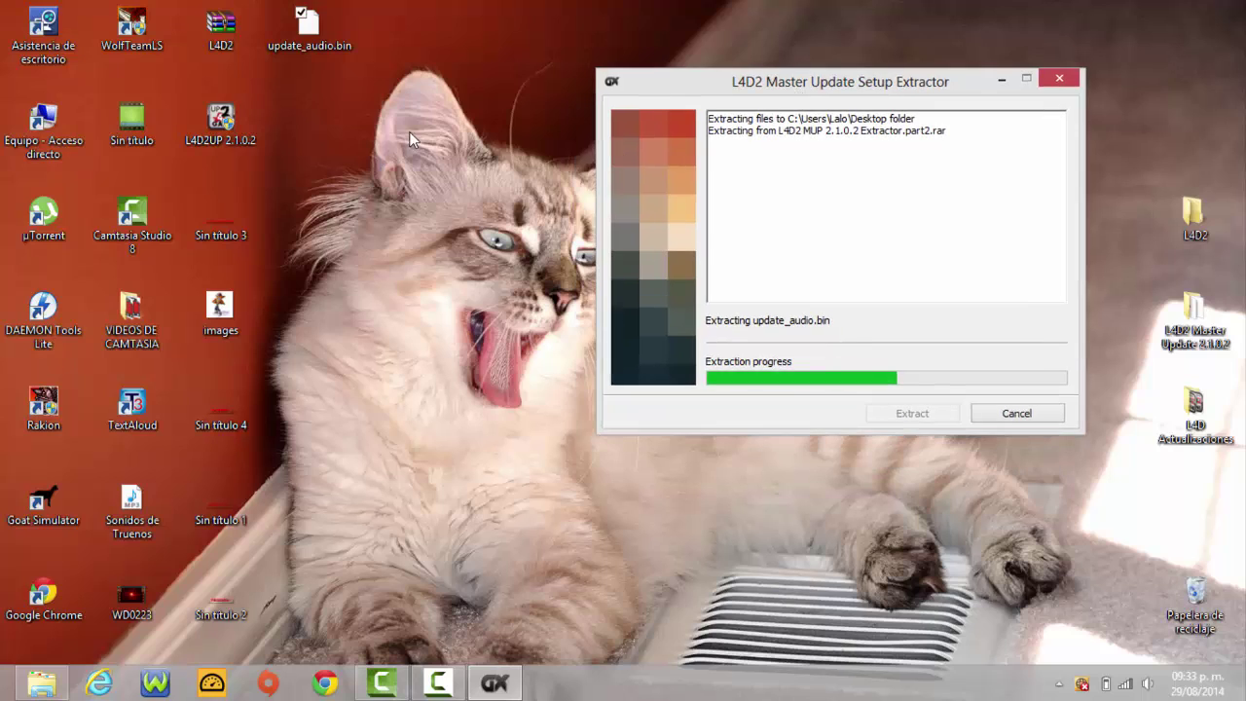
pyautogui.moveTo(421, 128); pyautogui.dragTo(180, 107)
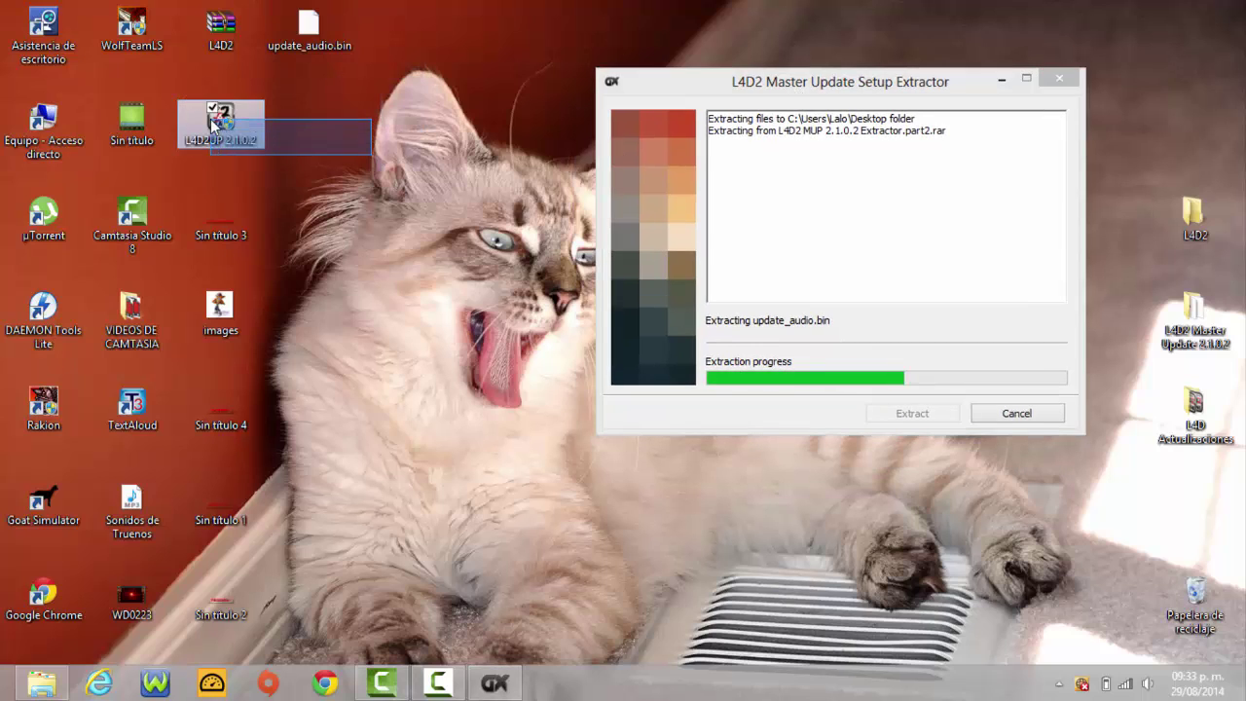
pyautogui.click(414, 161)
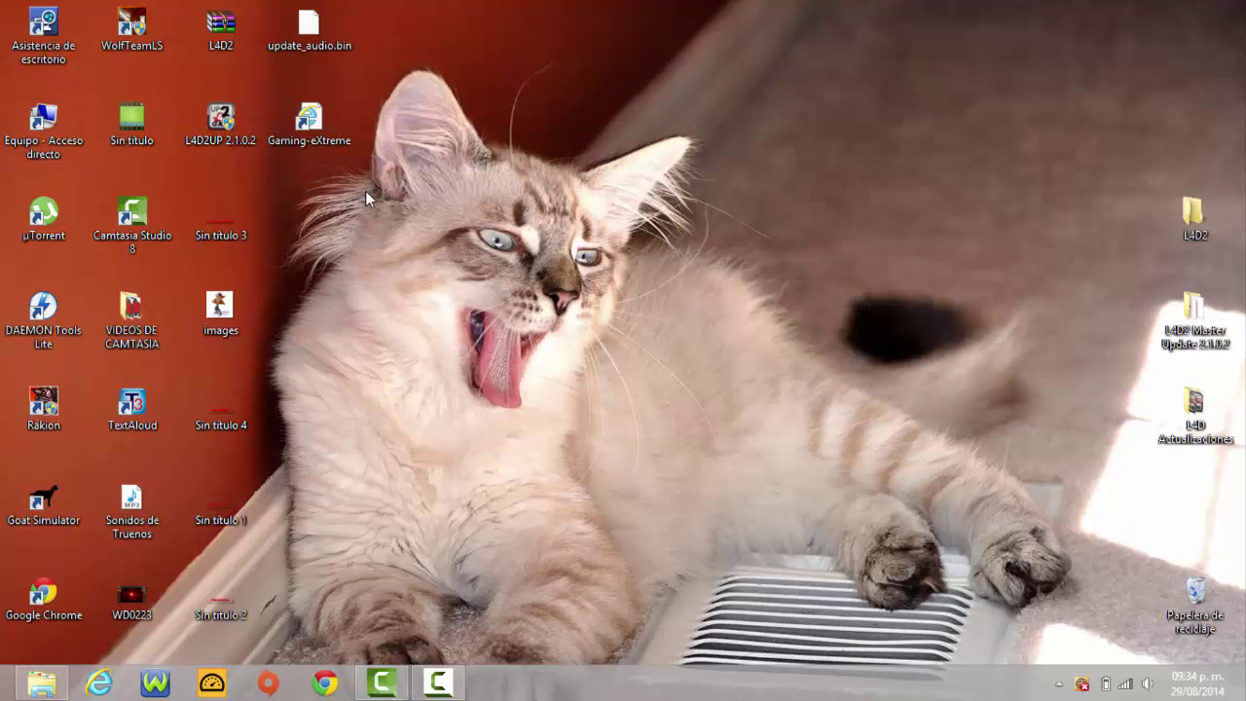
# Delete the Gaming-eXtreme shortcut from the desktop and move update_audio.bin and L4D2UP 2.1.0.2 over near the L4D2 folders
pyautogui.moveTo(302, 118); pyautogui.dragTo(479, 119)
pyautogui.moveTo(397, 98); pyautogui.dragTo(474, 187)
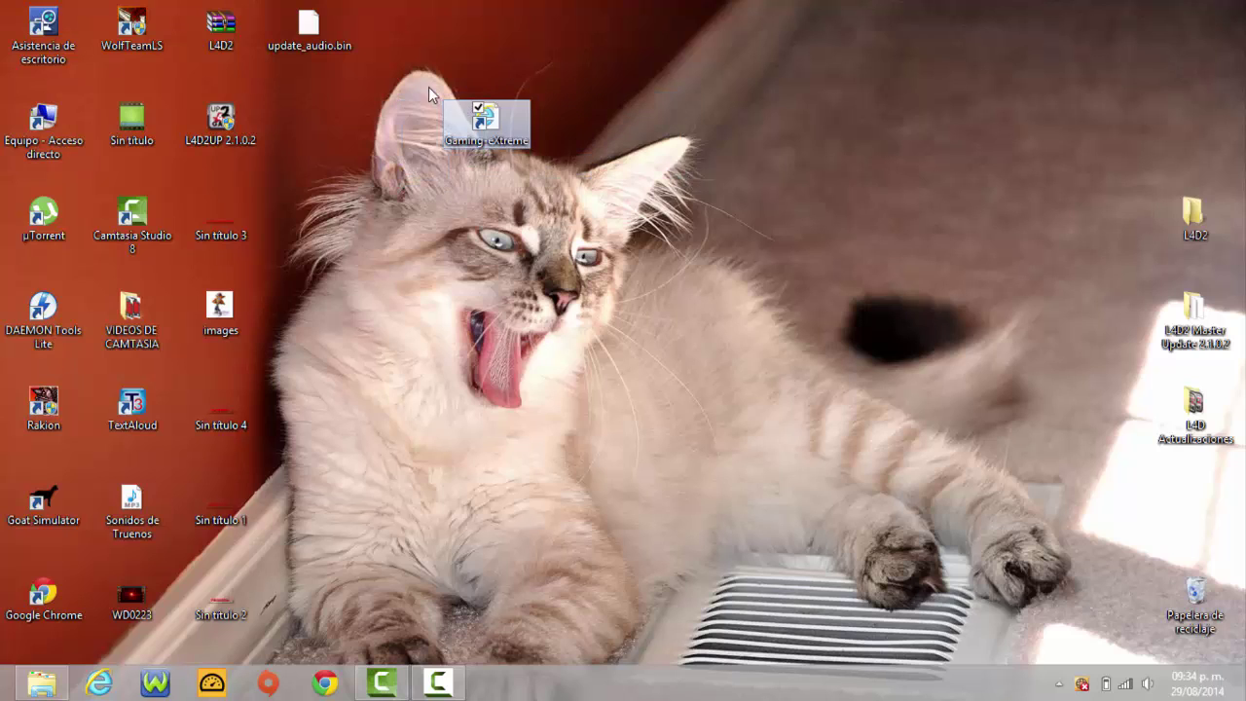
pyautogui.moveTo(419, 81); pyautogui.dragTo(541, 166)
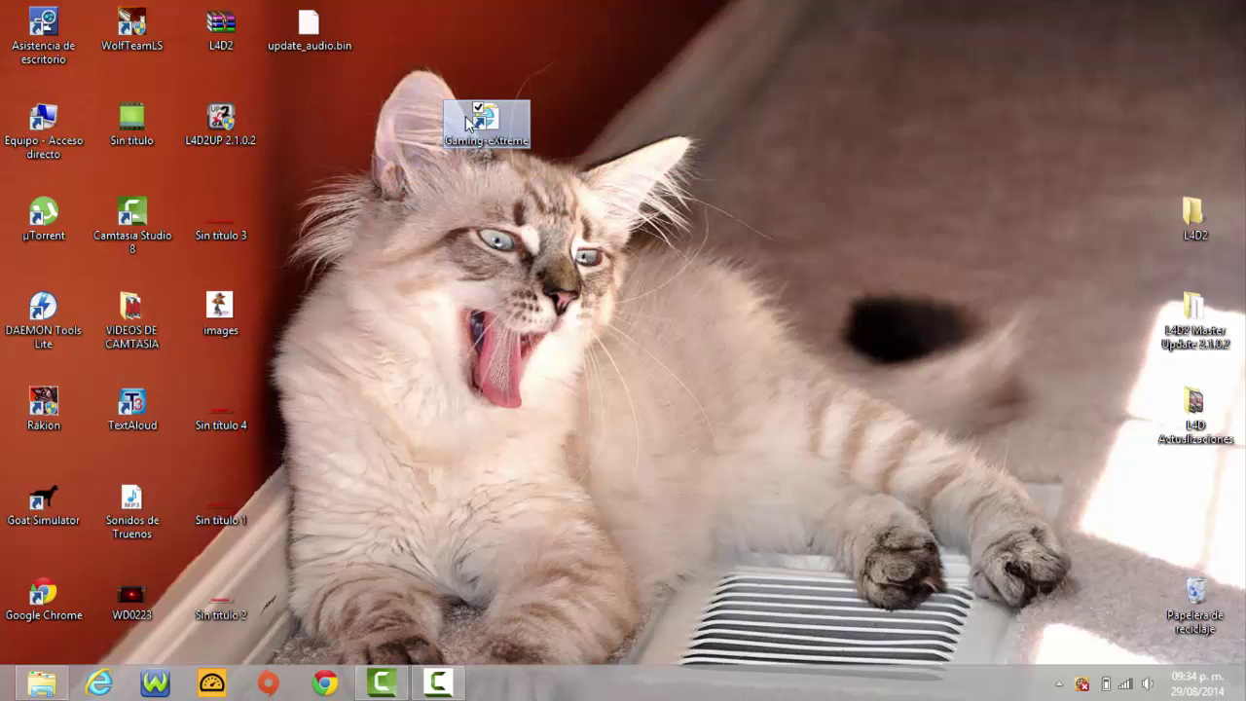
pyautogui.press('Delete')
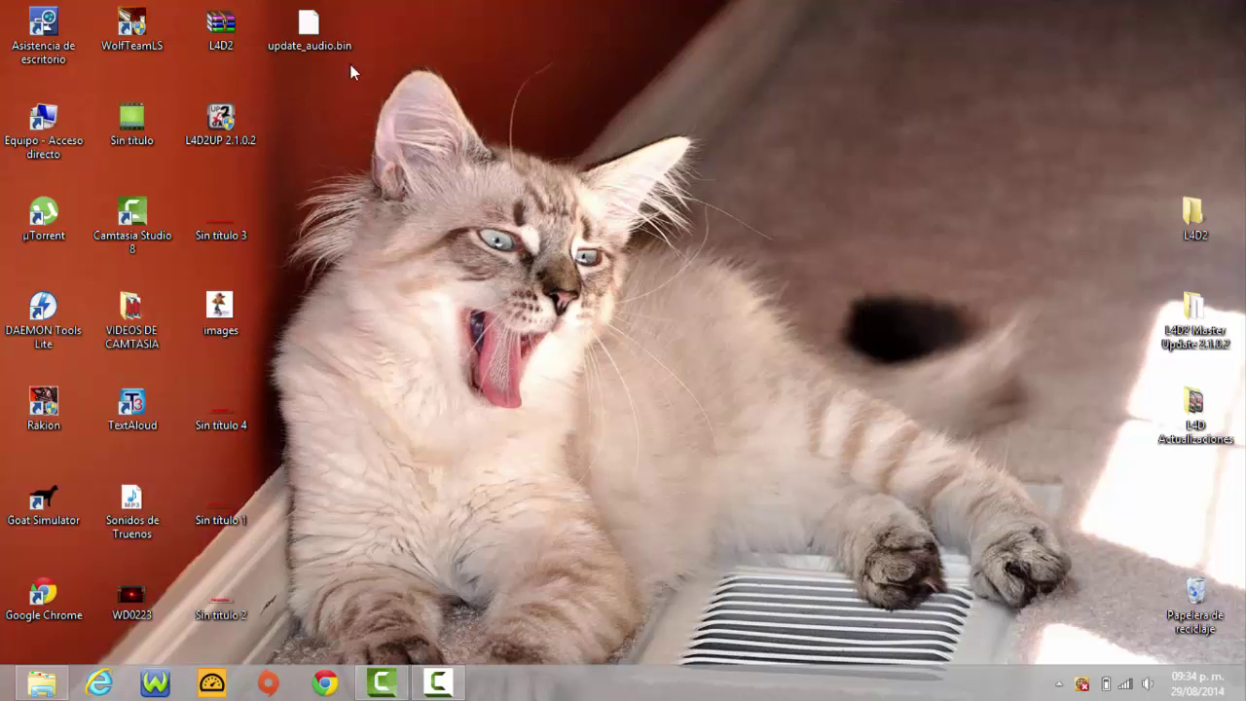
pyautogui.moveTo(310, 29); pyautogui.dragTo(1081, 63)
pyautogui.moveTo(263, 137); pyautogui.dragTo(1056, 131)
# Look at the update packs in the L4D Actualizaciones folder and minimize its window
pyautogui.doubleClick(1205, 425)
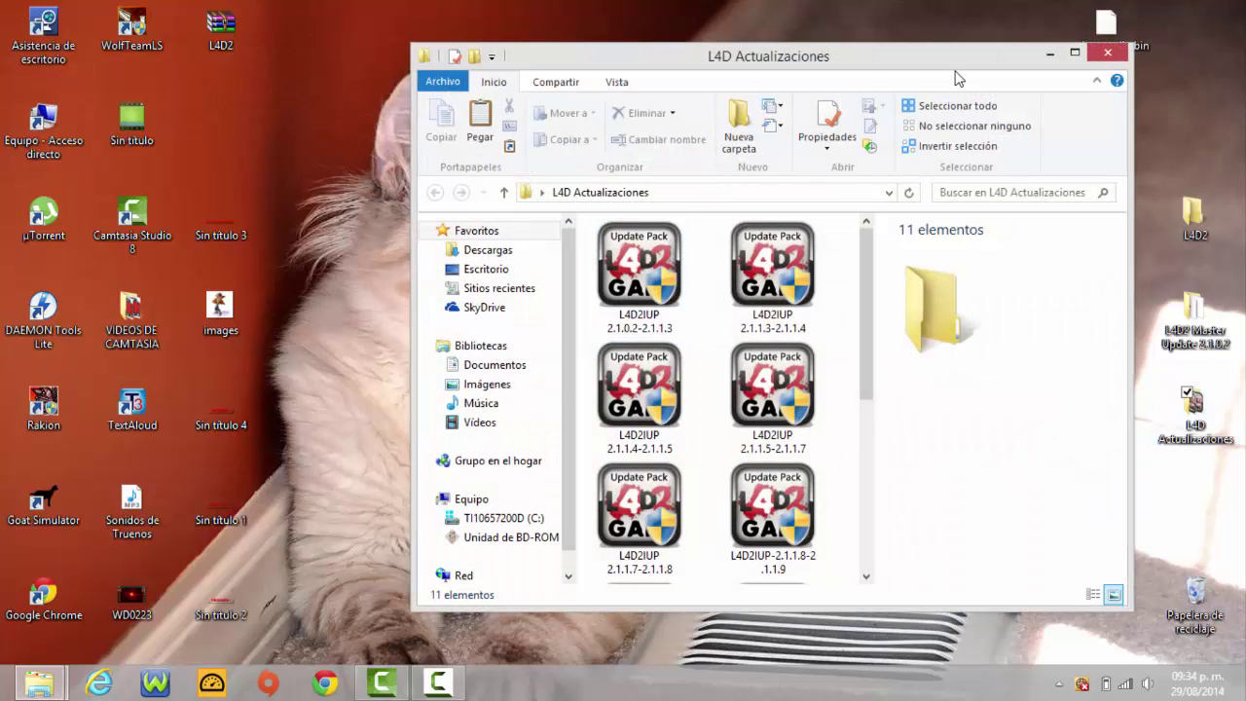
pyautogui.moveTo(955, 70); pyautogui.dragTo(708, 74)
pyautogui.click(802, 54)
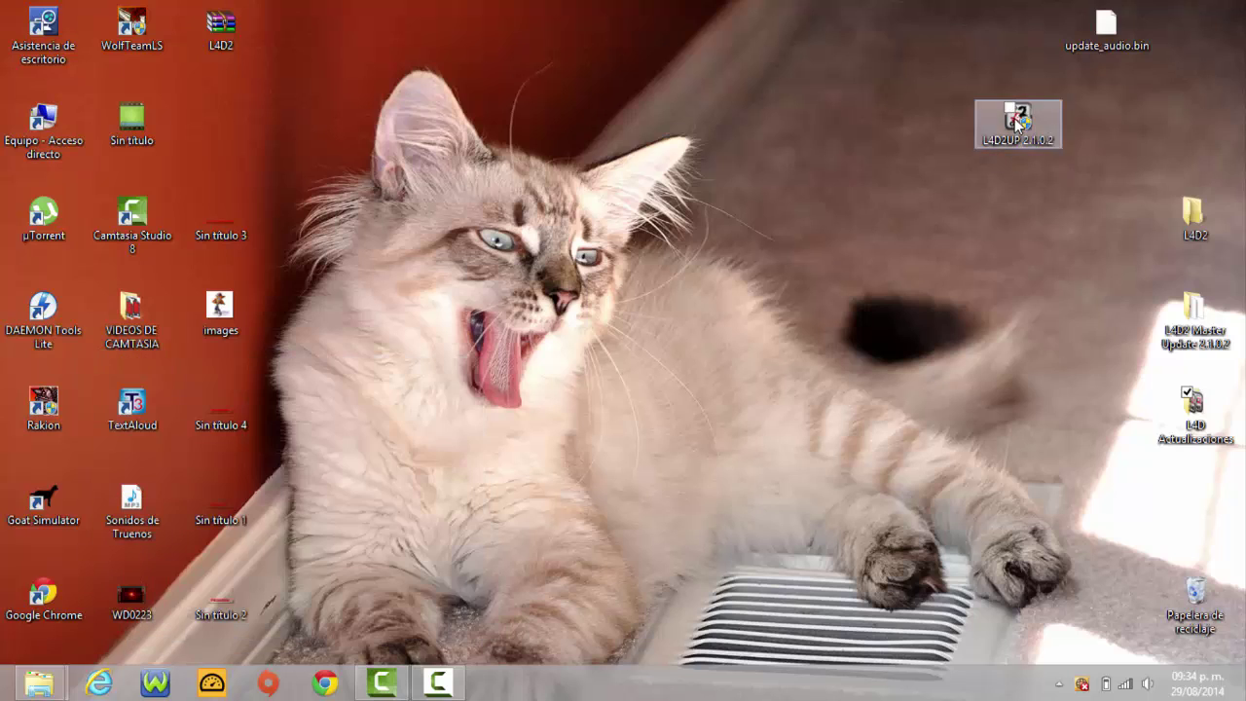
# Run L4D2UP 2.1.0.2 as administrator and accept the Left 4 Dead 2 Master Update license agreement
pyautogui.rightClick(1014, 118)
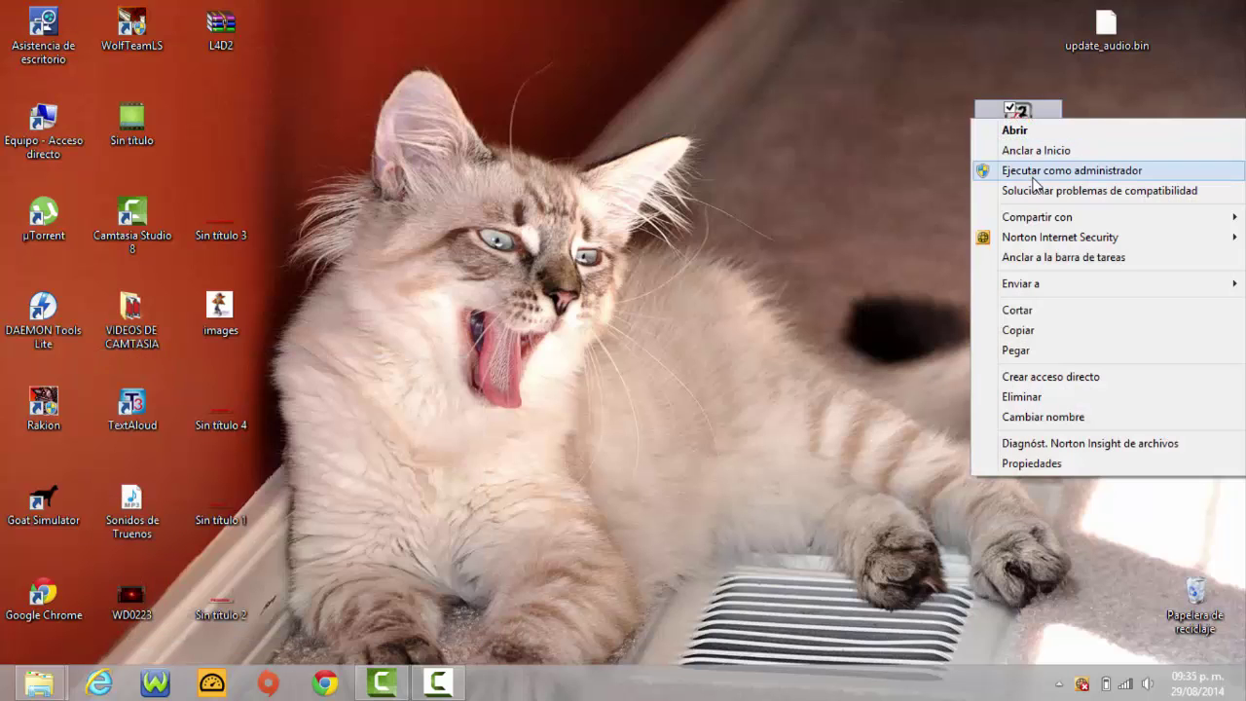
pyautogui.click(1033, 173)
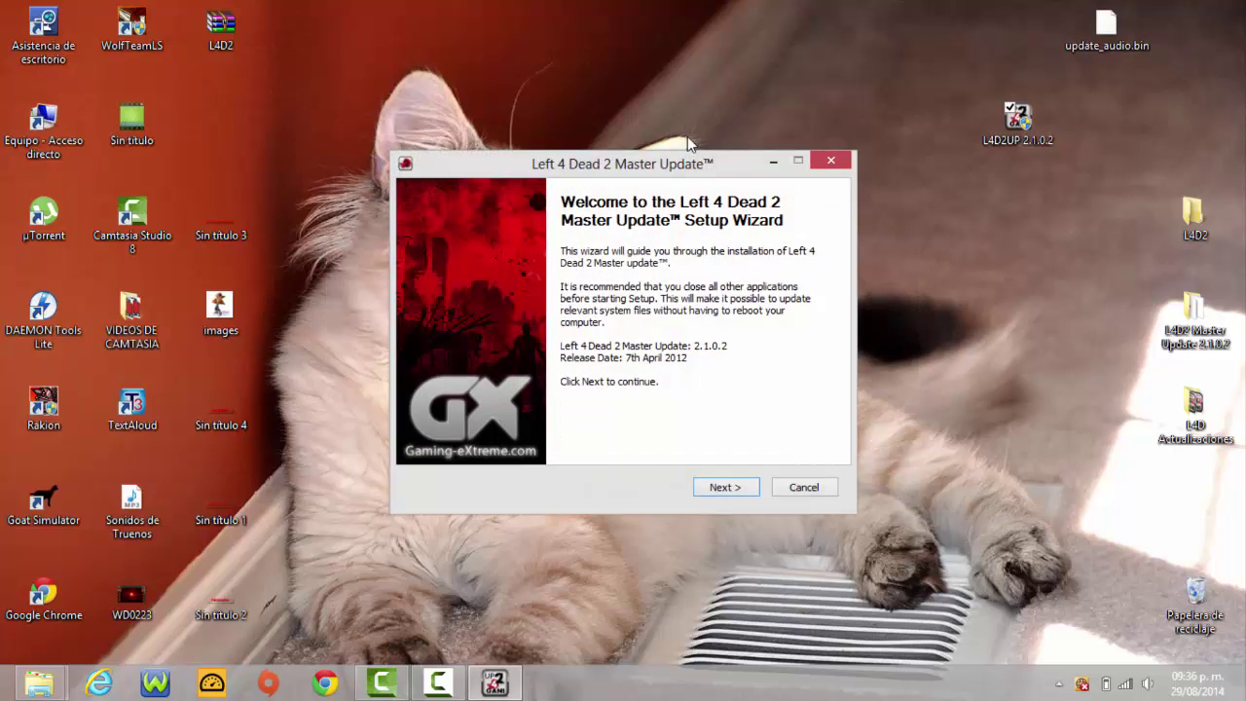
pyautogui.moveTo(694, 162); pyautogui.dragTo(731, 123)
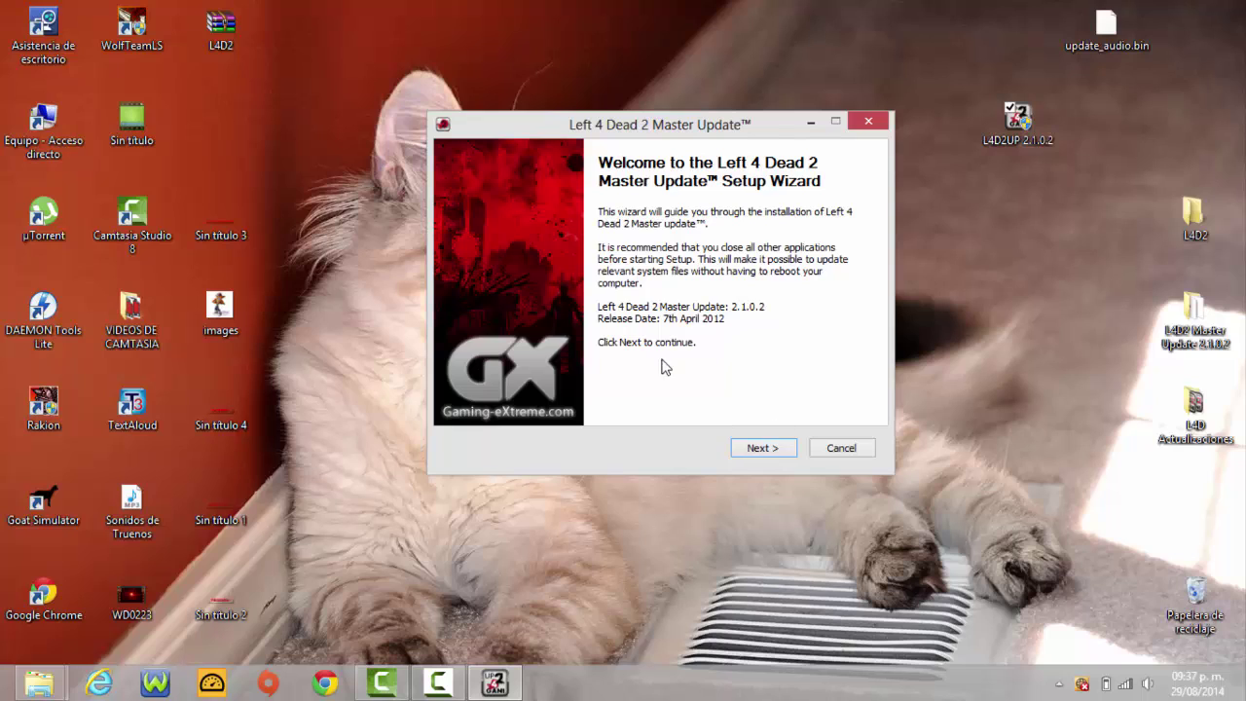
pyautogui.click(764, 448)
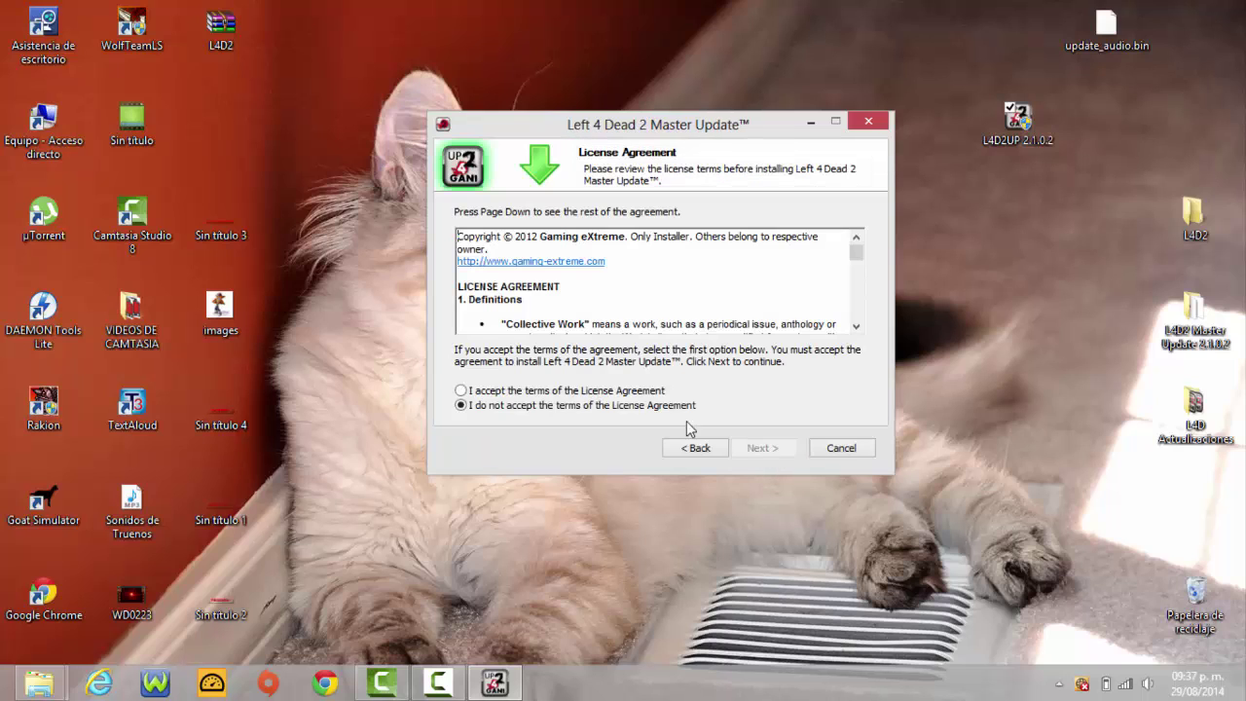
pyautogui.click(510, 390)
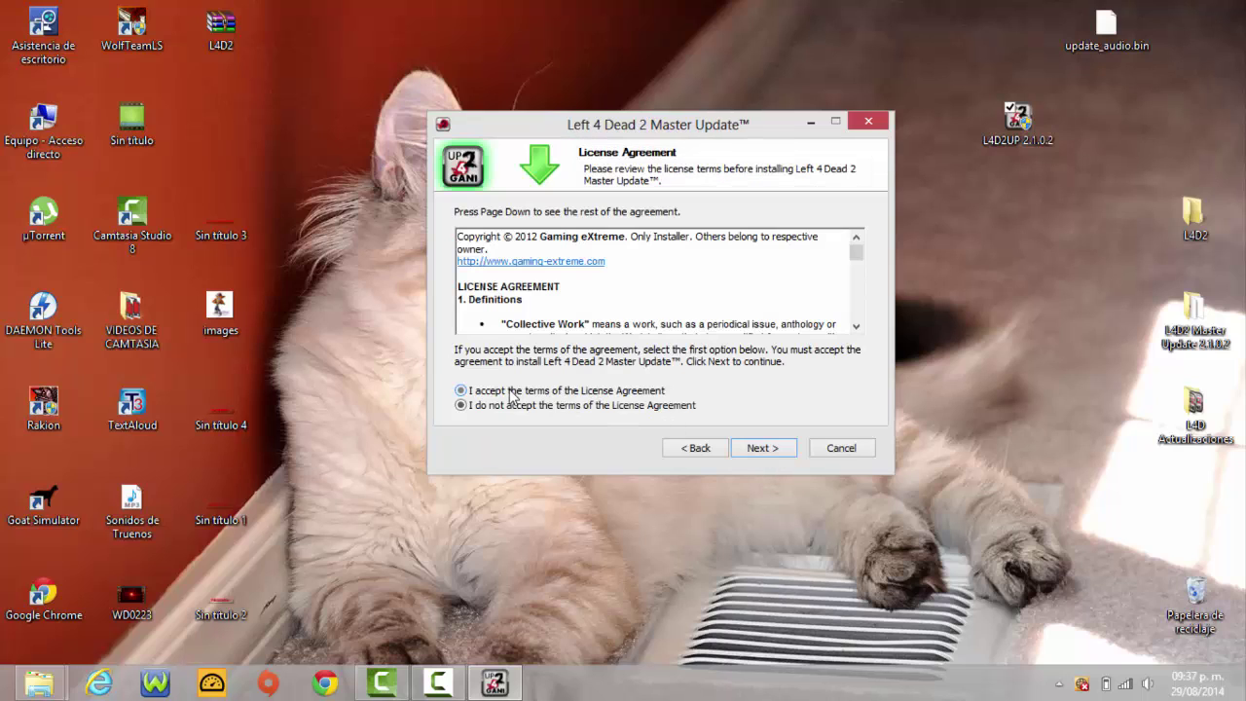
pyautogui.click(765, 448)
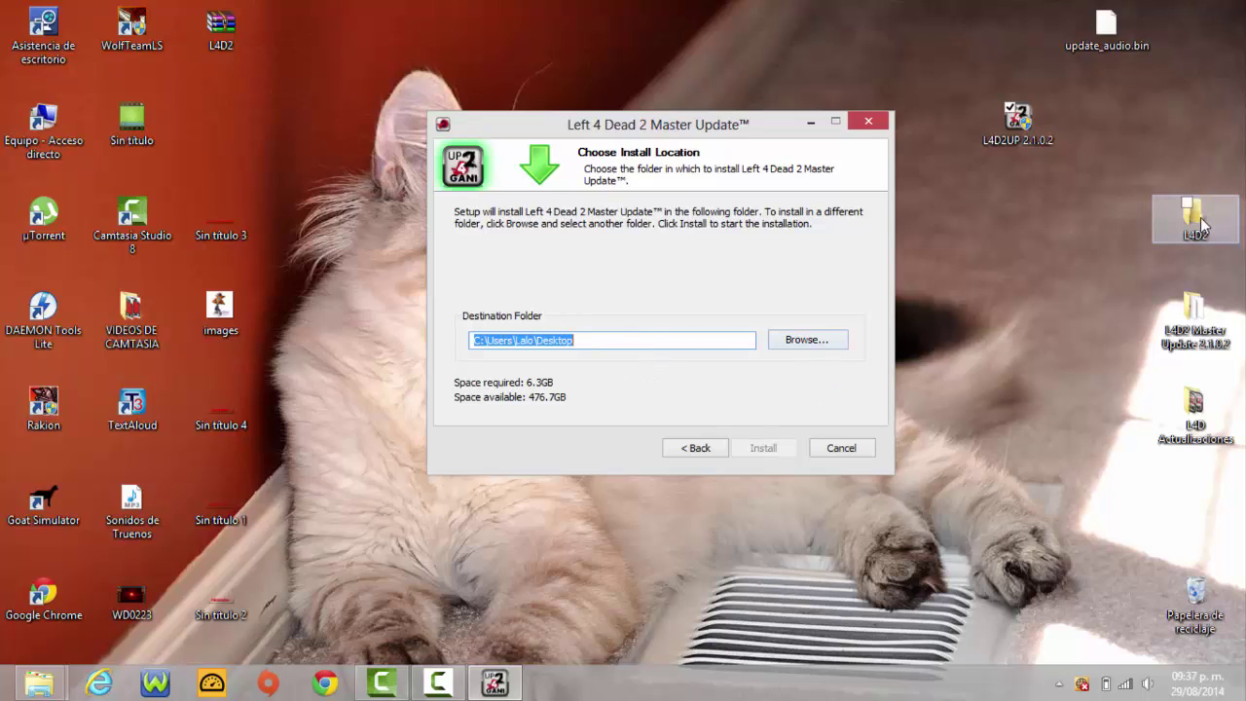
# Set the master update's destination to the Left 4 Dead 2 folder inside the desktop's L4D2 folder and start the installation
pyautogui.click(810, 343)
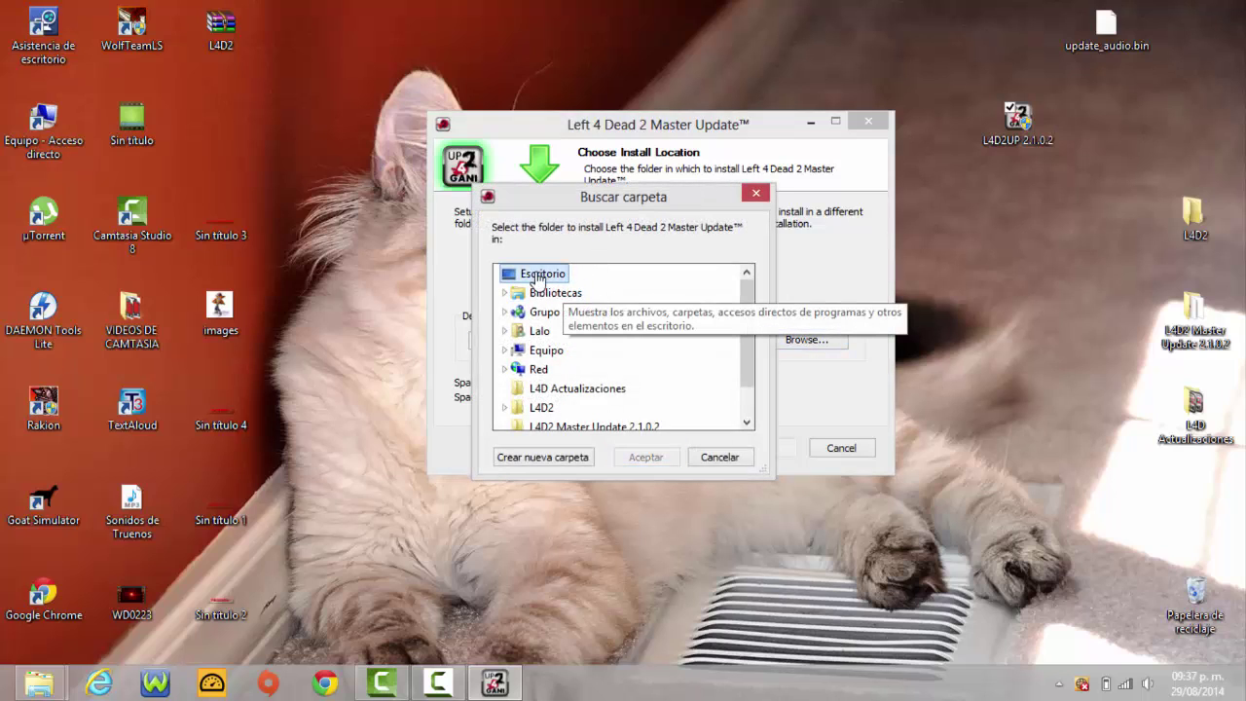
pyautogui.moveTo(752, 334); pyautogui.dragTo(758, 387)
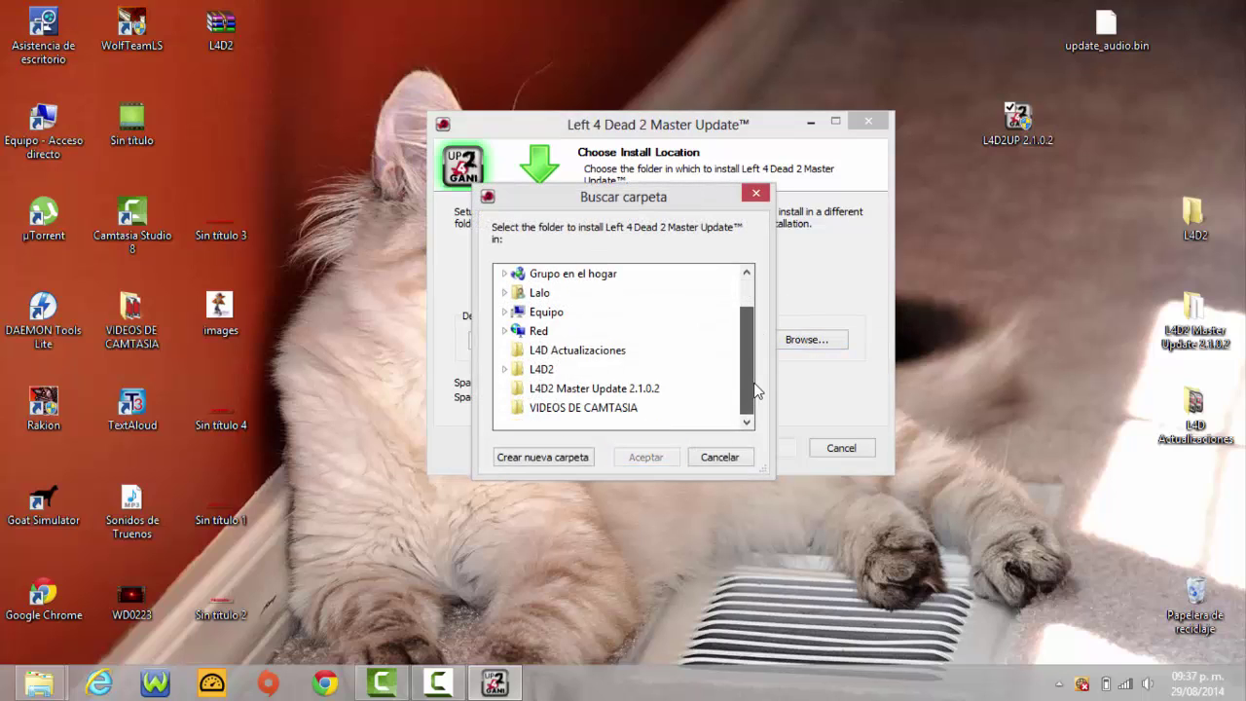
pyautogui.doubleClick(535, 369)
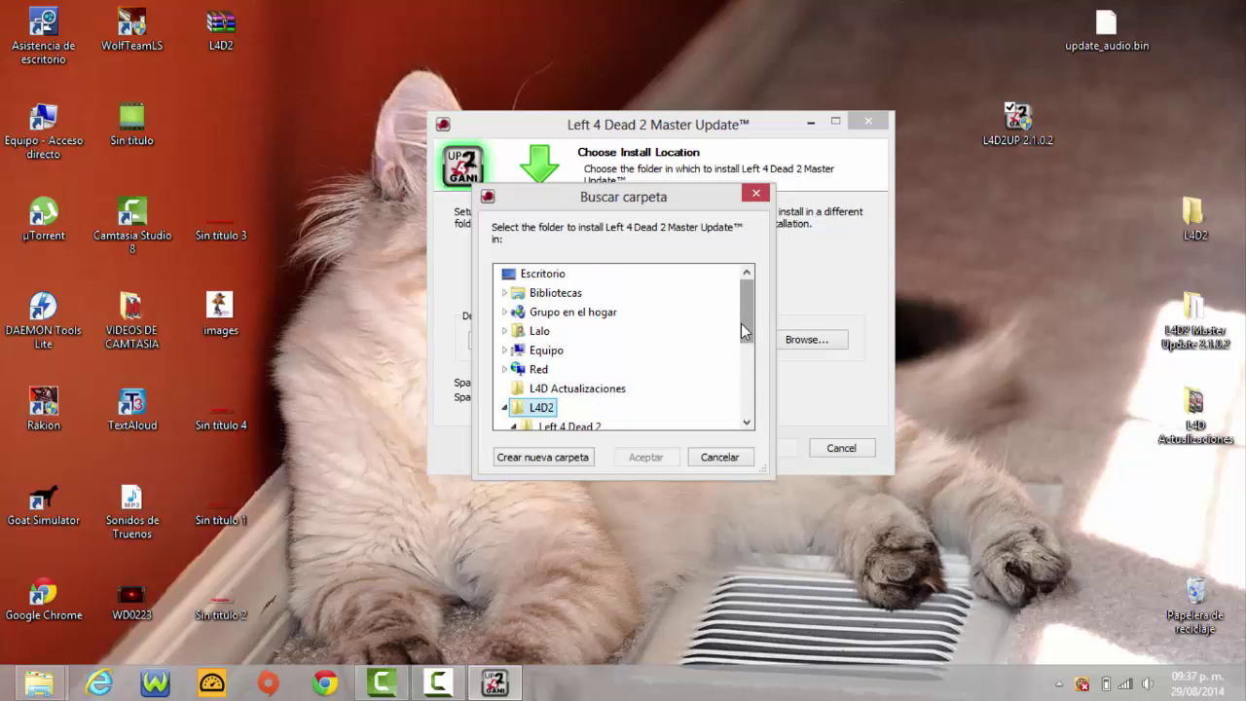
pyautogui.moveTo(744, 323); pyautogui.dragTo(749, 368)
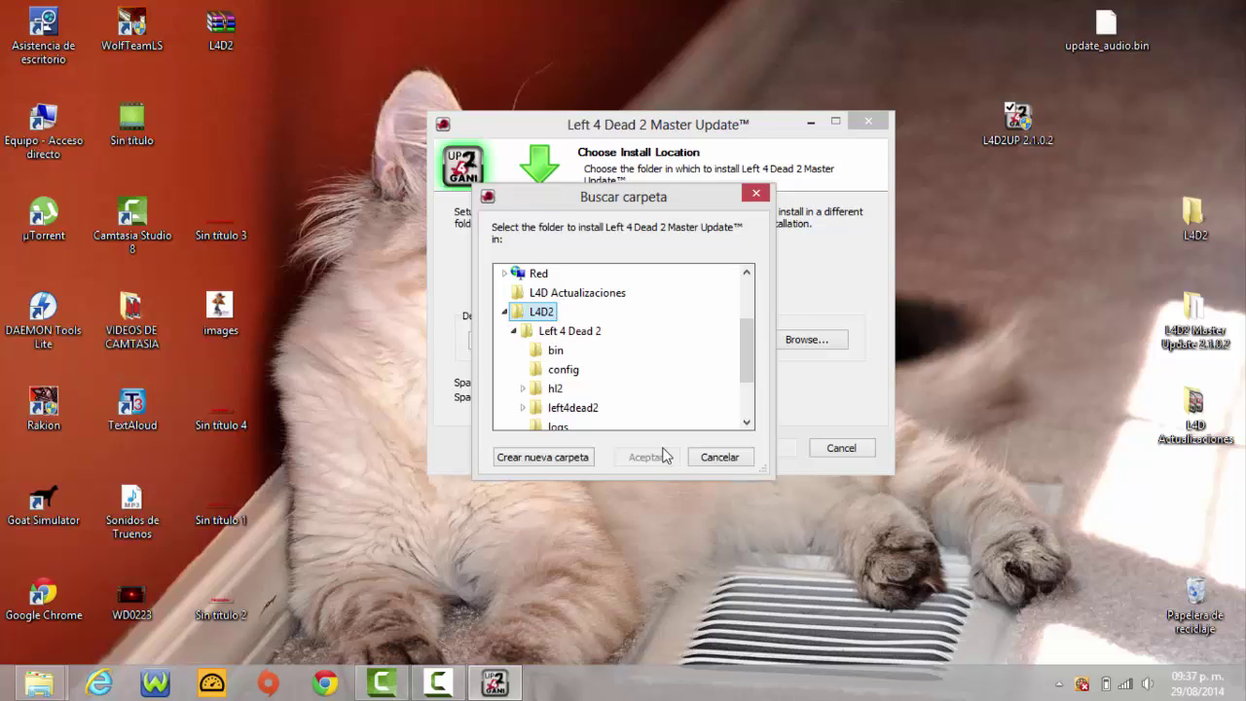
pyautogui.click(564, 332)
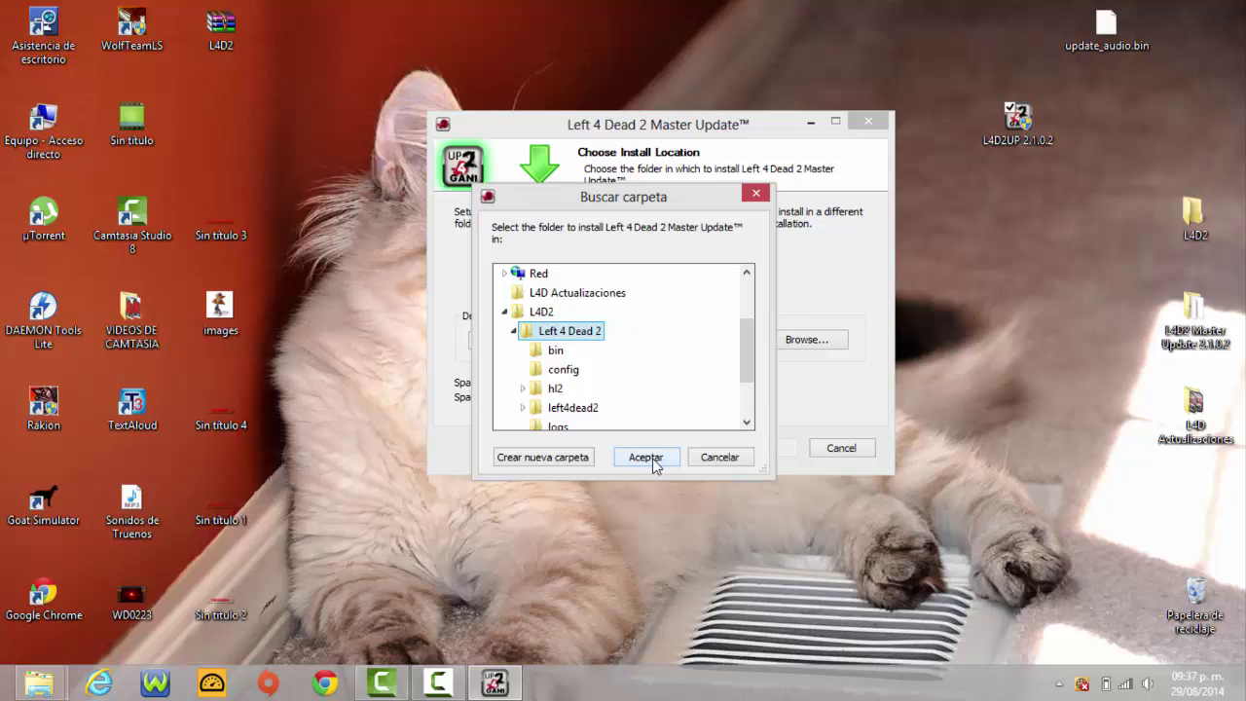
pyautogui.click(654, 462)
pyautogui.click(760, 454)
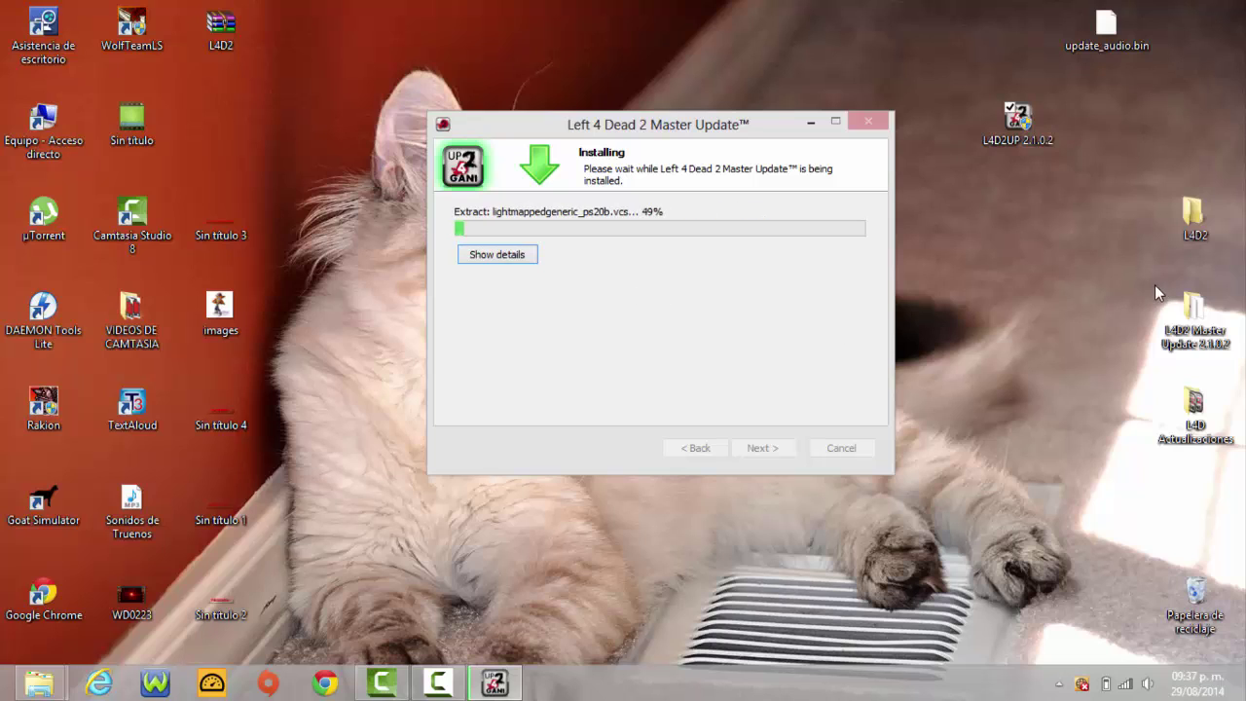
pyautogui.moveTo(1119, 286); pyautogui.dragTo(1215, 453)
pyautogui.moveTo(1229, 510); pyautogui.dragTo(1204, 480)
pyautogui.moveTo(1228, 508); pyautogui.dragTo(1217, 475)
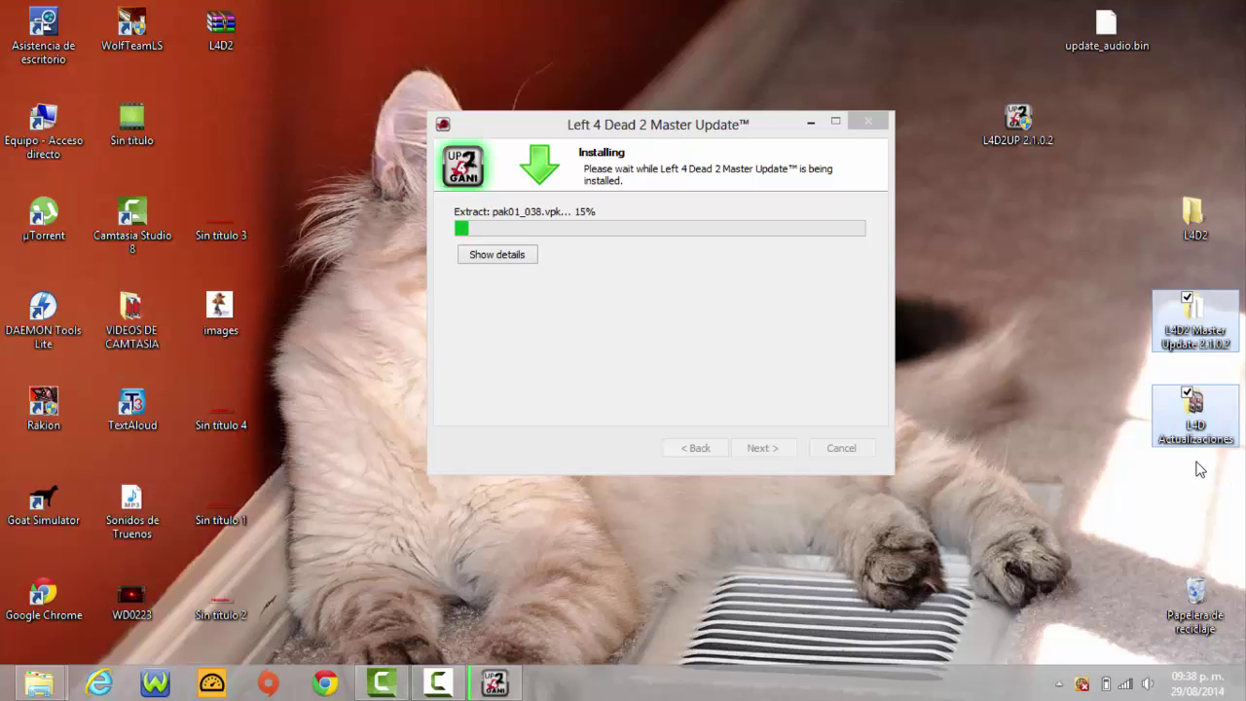
pyautogui.moveTo(1109, 411); pyautogui.dragTo(1162, 254)
pyautogui.moveTo(1105, 300); pyautogui.dragTo(1130, 293)
pyautogui.moveTo(1134, 292); pyautogui.dragTo(1147, 460)
pyautogui.moveTo(1145, 452); pyautogui.dragTo(1141, 462)
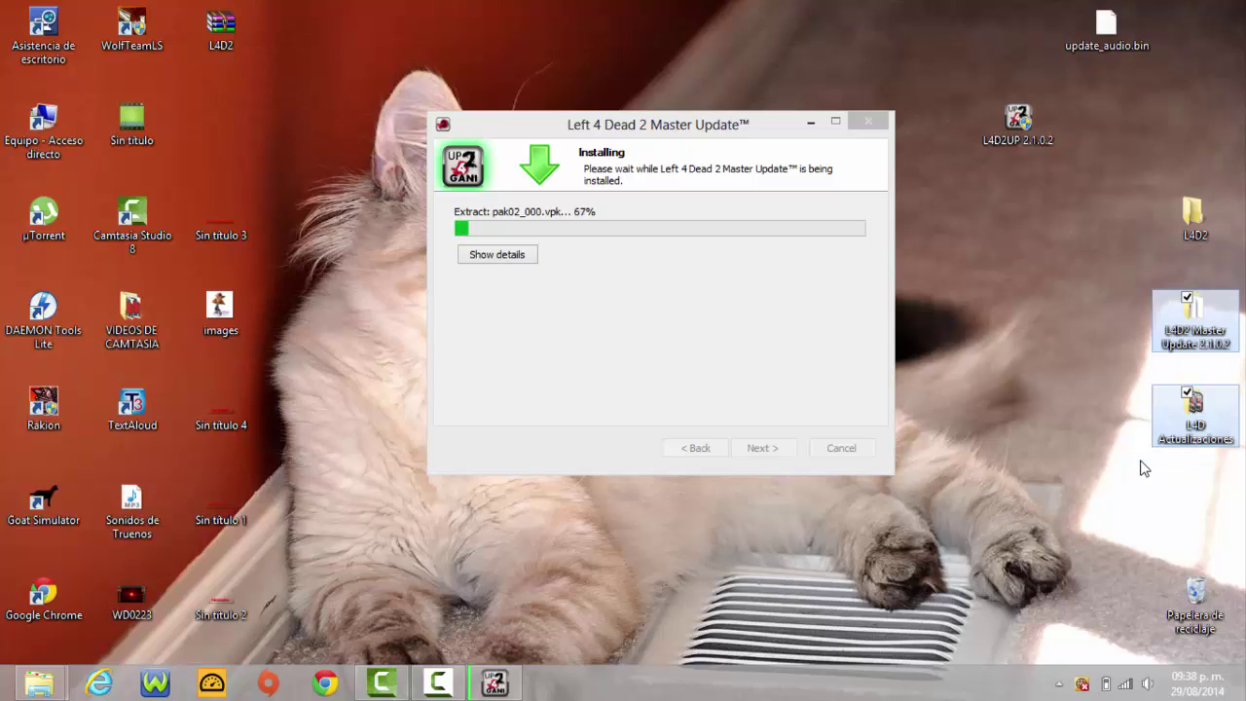
pyautogui.click(1073, 394)
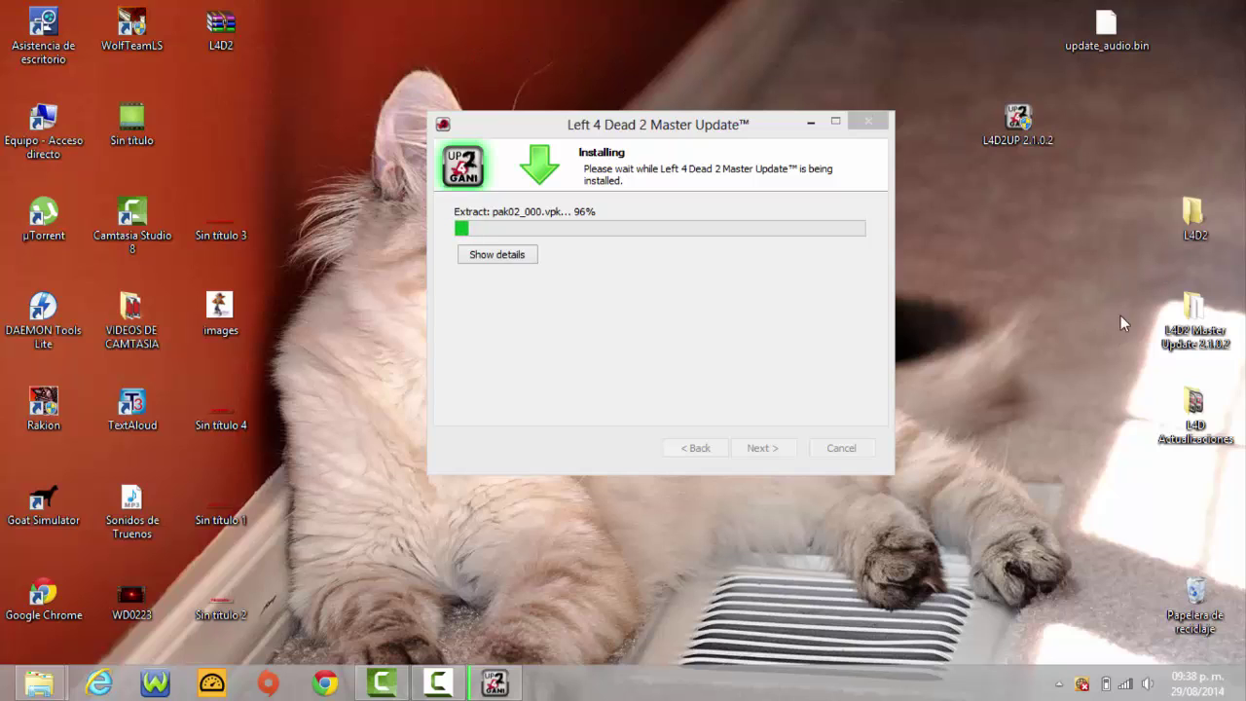
pyautogui.moveTo(1238, 506); pyautogui.dragTo(1168, 272)
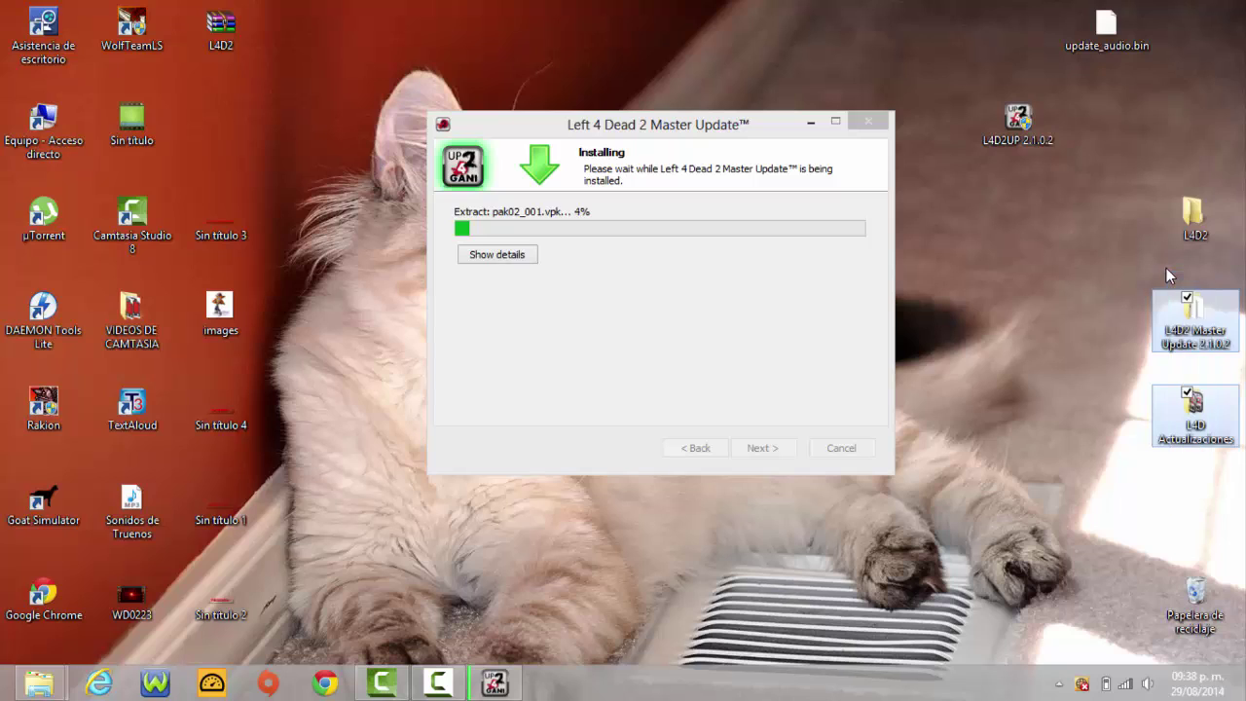
pyautogui.moveTo(1213, 486); pyautogui.dragTo(1180, 273)
pyautogui.moveTo(1208, 484); pyautogui.dragTo(1157, 267)
pyautogui.moveTo(1123, 476); pyautogui.dragTo(1236, 294)
pyautogui.moveTo(1193, 500); pyautogui.dragTo(1211, 481)
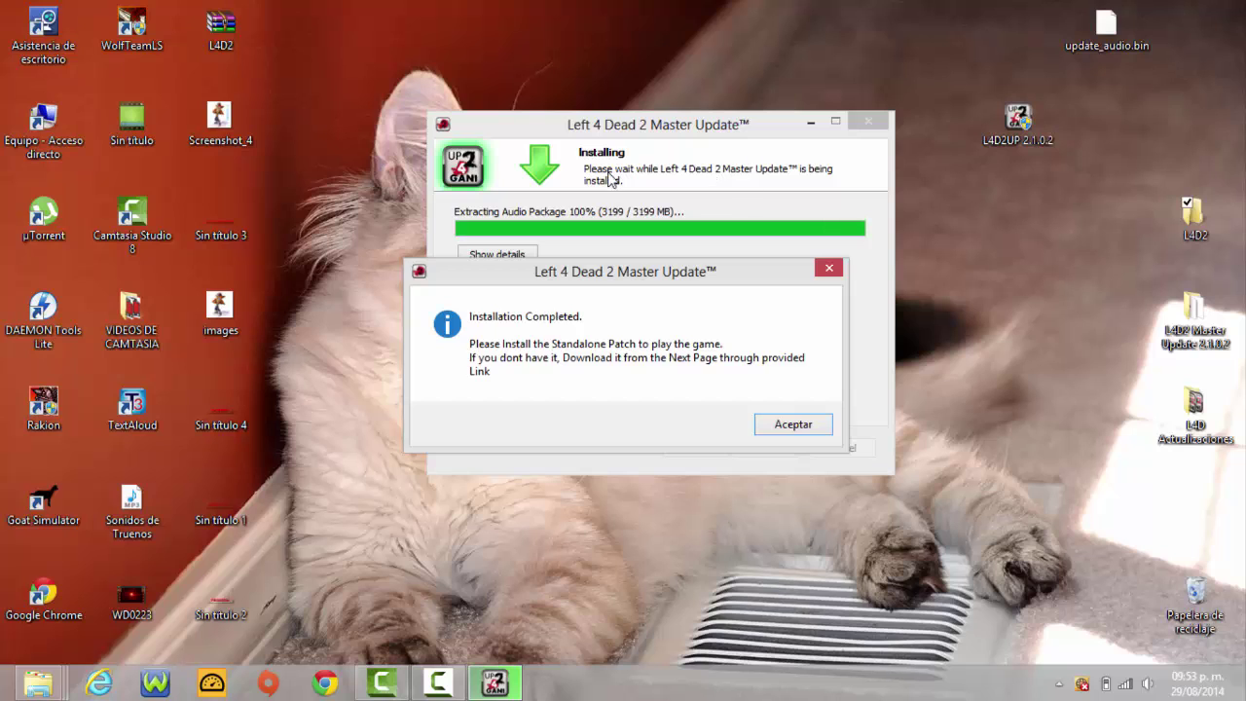
# Acknowledge the installation message and finish the Master Update wizard without downloading the standalone patch or donating
pyautogui.moveTo(649, 274); pyautogui.dragTo(647, 226)
pyautogui.moveTo(715, 247); pyautogui.dragTo(661, 253)
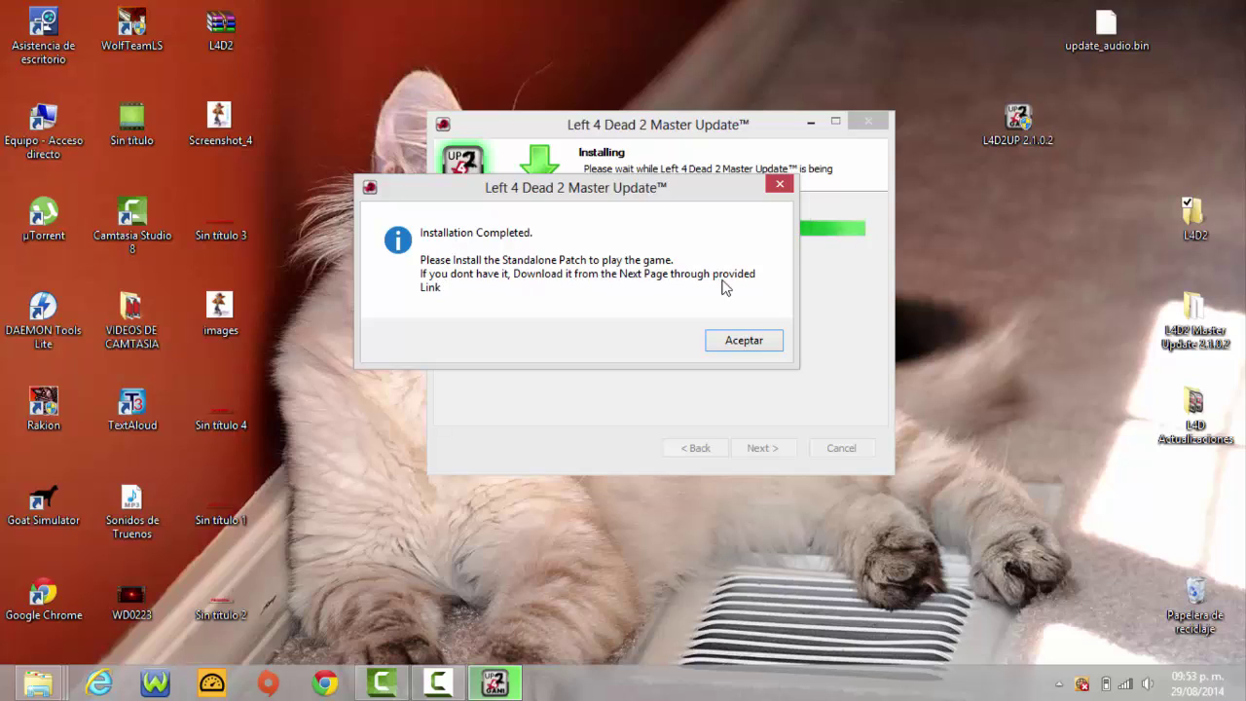
pyautogui.click(745, 345)
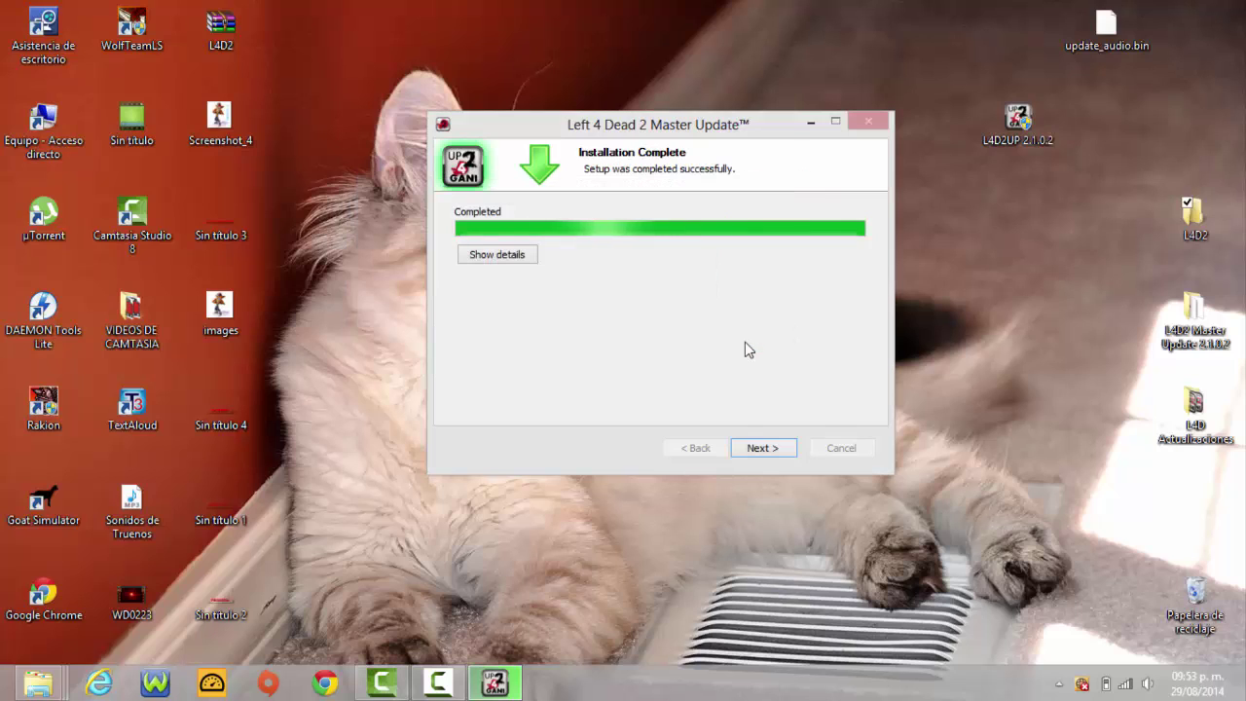
pyautogui.click(749, 446)
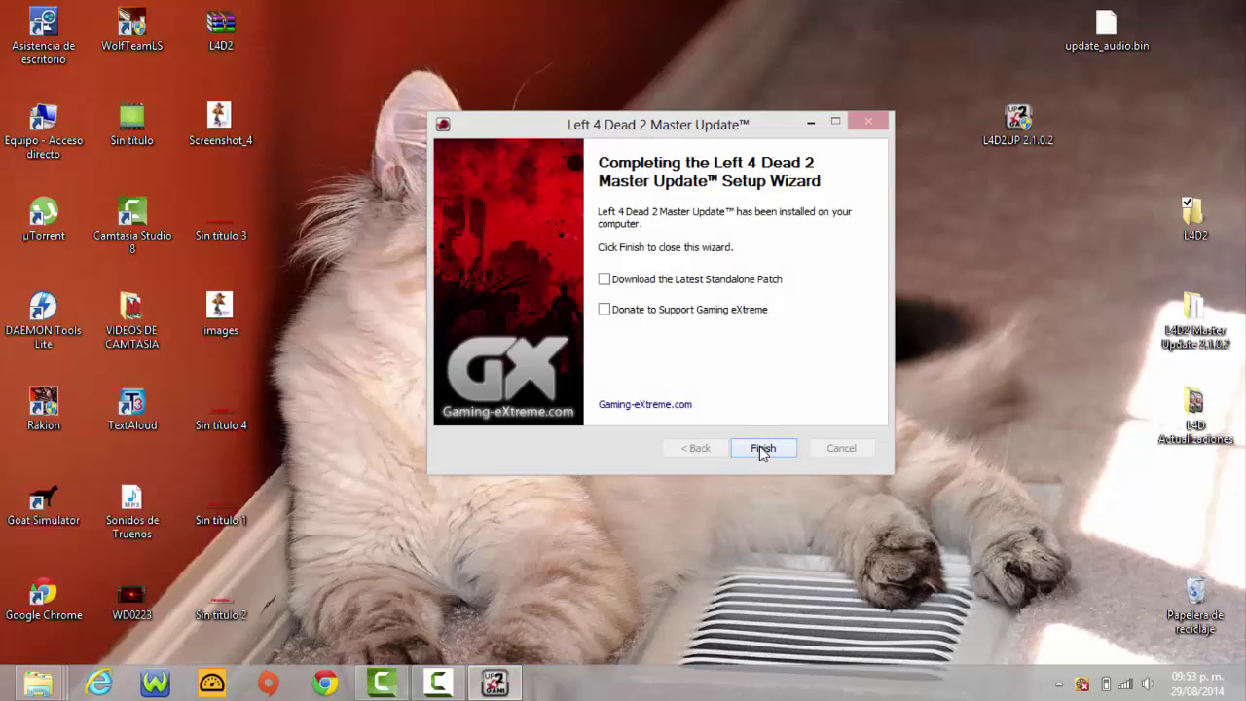
pyautogui.click(762, 449)
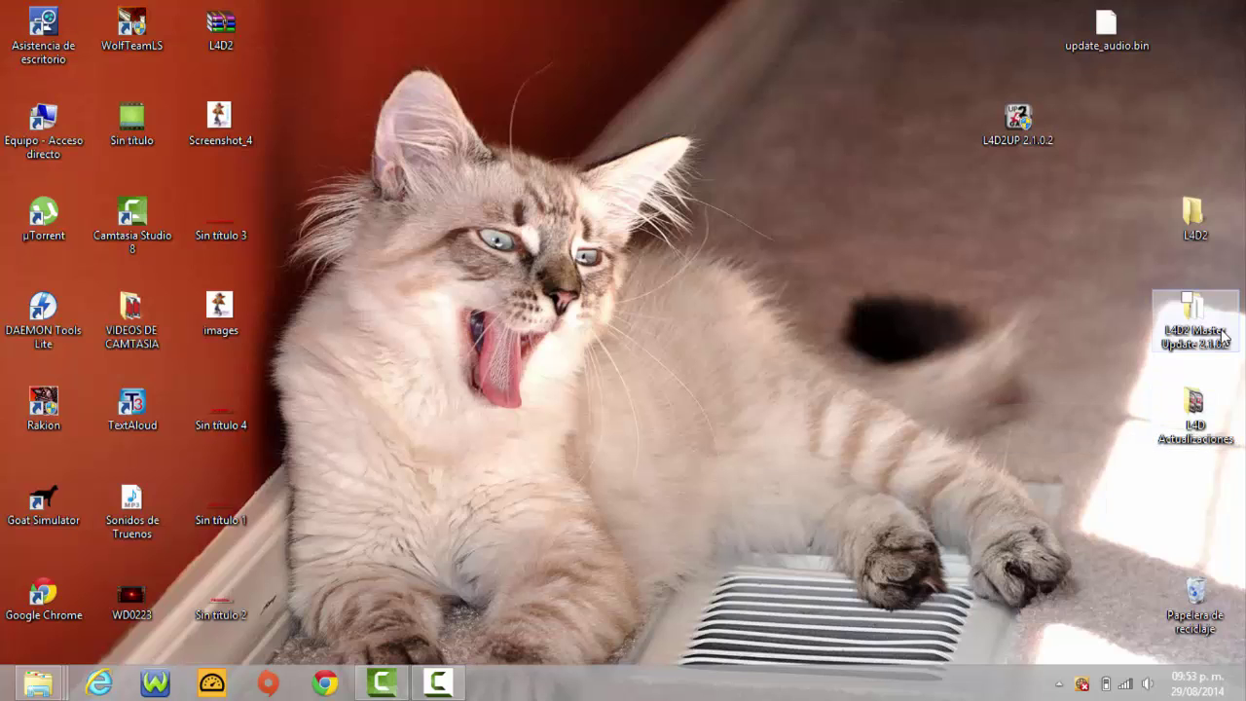
# Open the L4D Actualizaciones folder and run the L4D2IUP 2.1.0.2-2.1.1.3 update pack as administrator
pyautogui.click(1217, 407)
pyautogui.doubleClick(1216, 407)
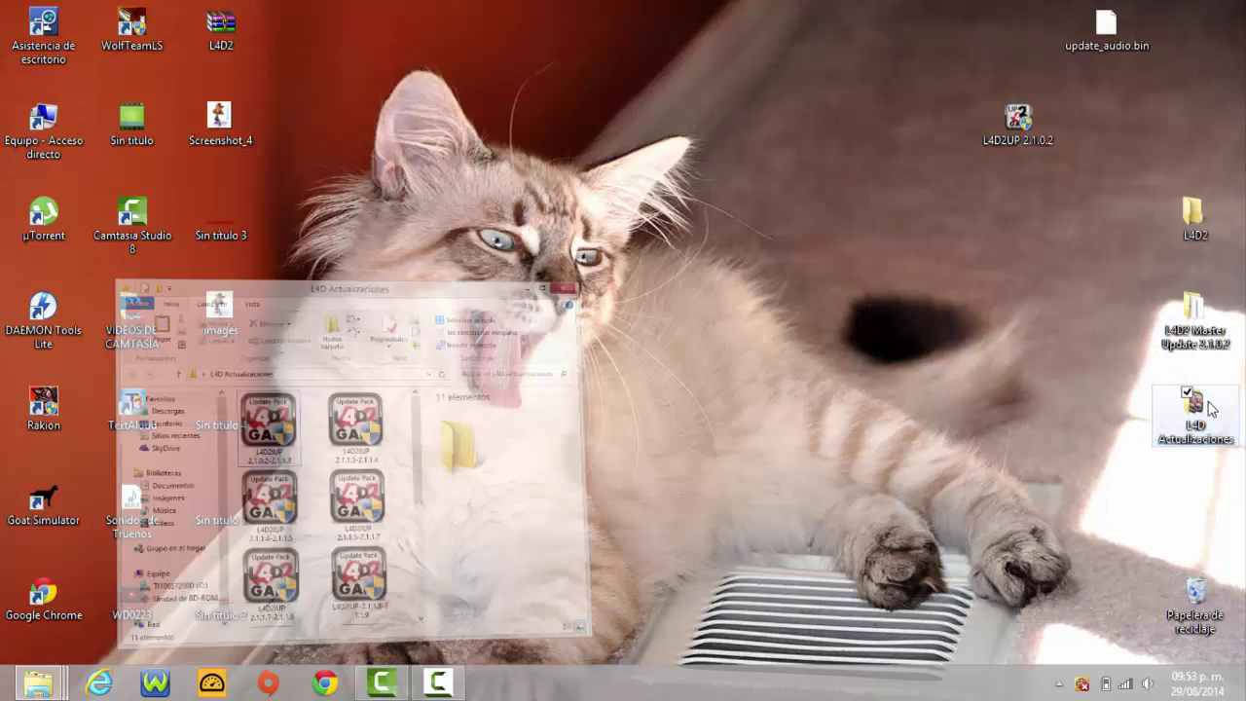
pyautogui.moveTo(647, 94); pyautogui.dragTo(813, 65)
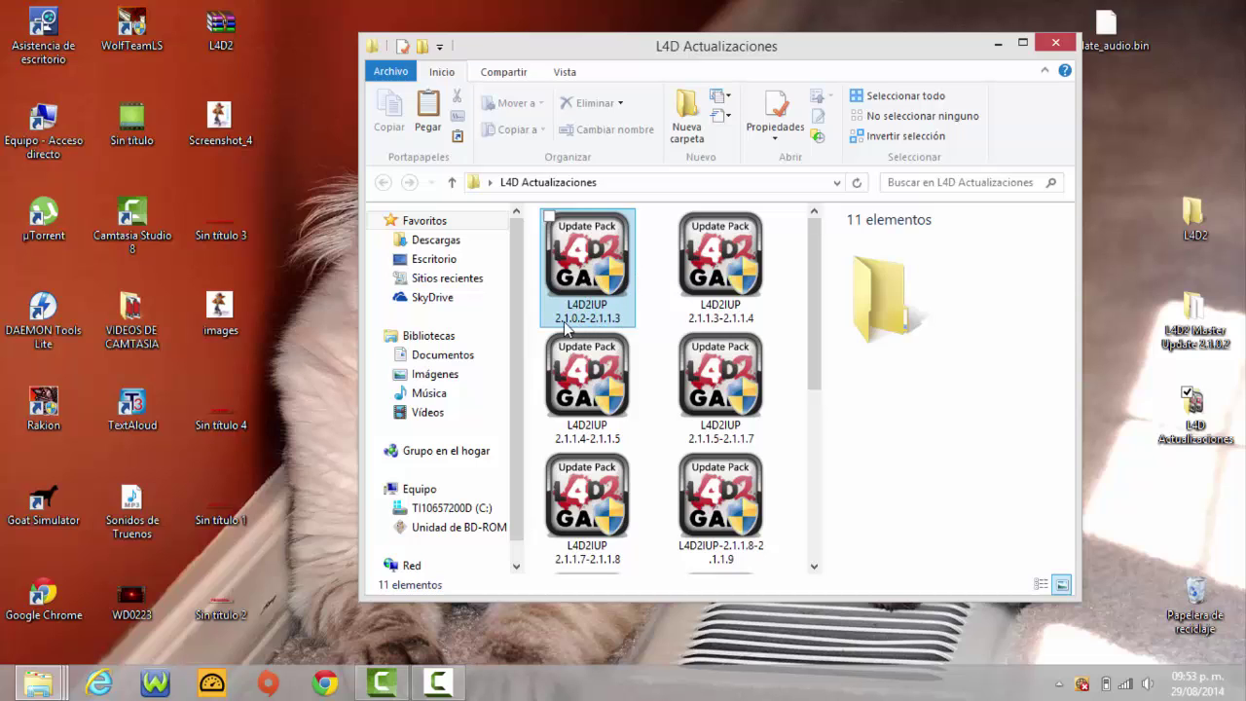
pyautogui.rightClick(590, 274)
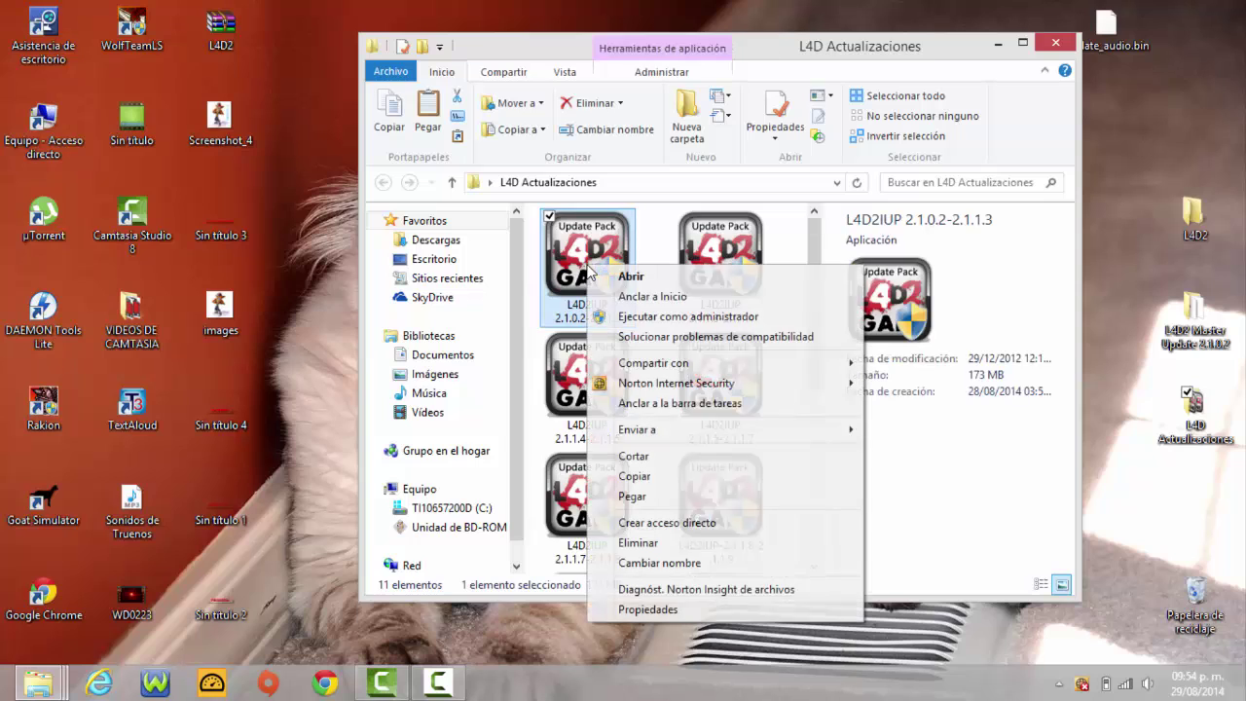
pyautogui.click(657, 317)
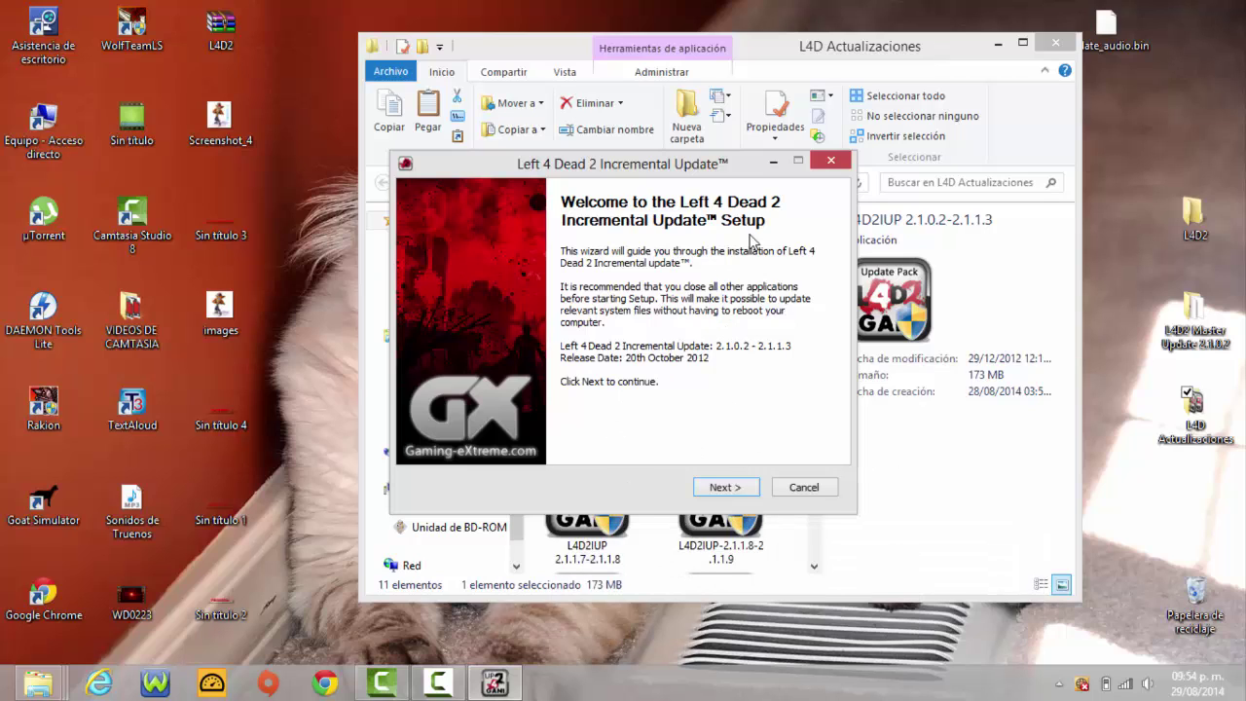
# Proceed past the Incremental Update welcome page and agree to its license terms
pyautogui.click(726, 493)
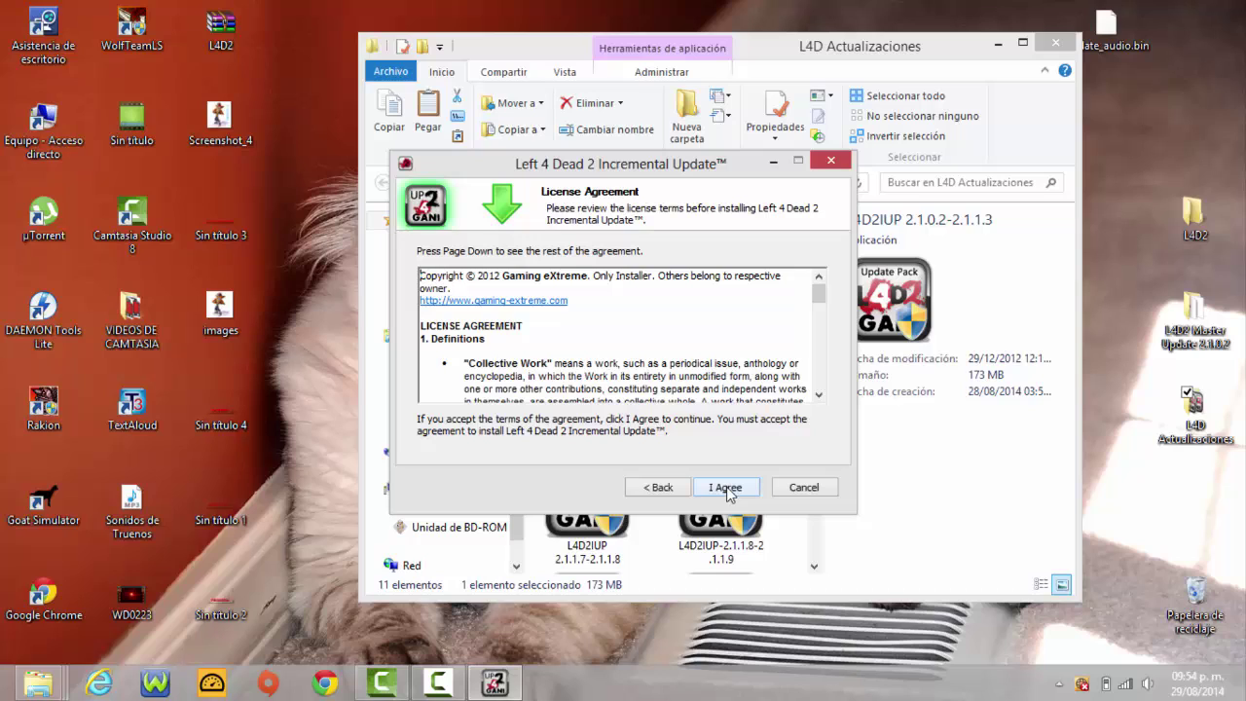
pyautogui.click(724, 489)
pyautogui.click(724, 488)
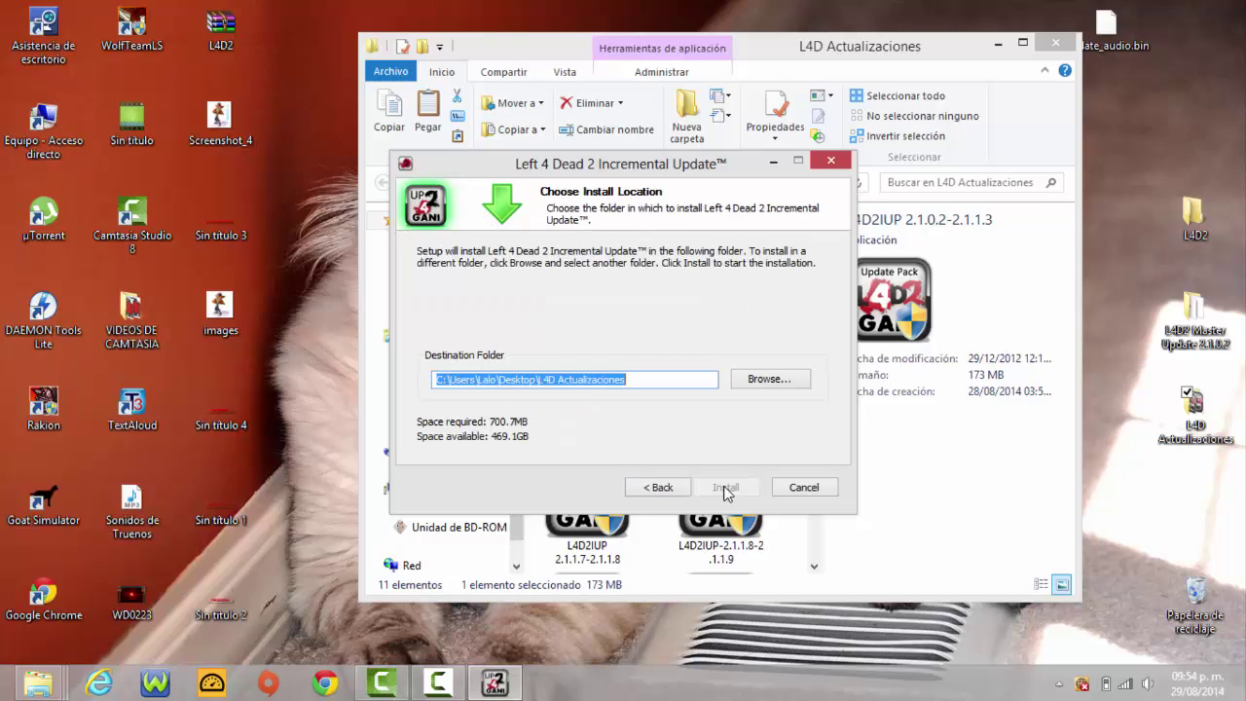
# Set the 2.1.0.2-2.1.1.3 update's destination to the Left 4 Dead 2 folder inside the desktop's L4D2 folder and start the installation
pyautogui.click(784, 379)
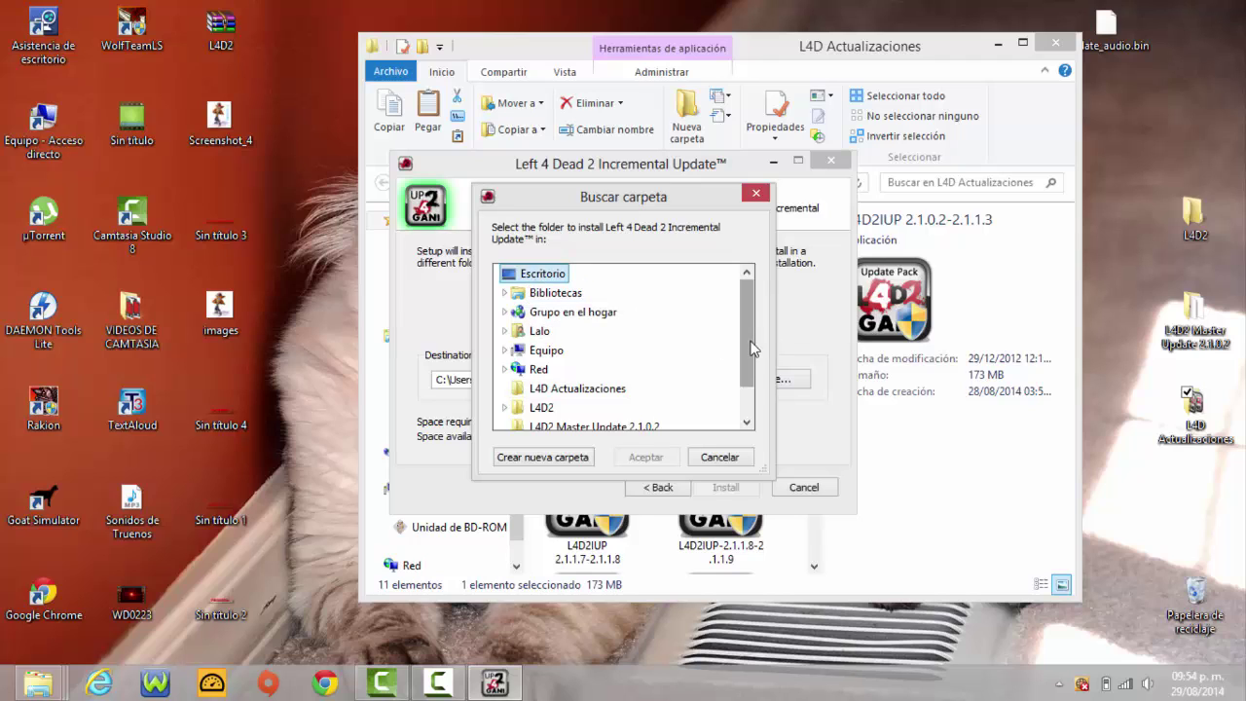
pyautogui.scroll(-1, 758, 382)
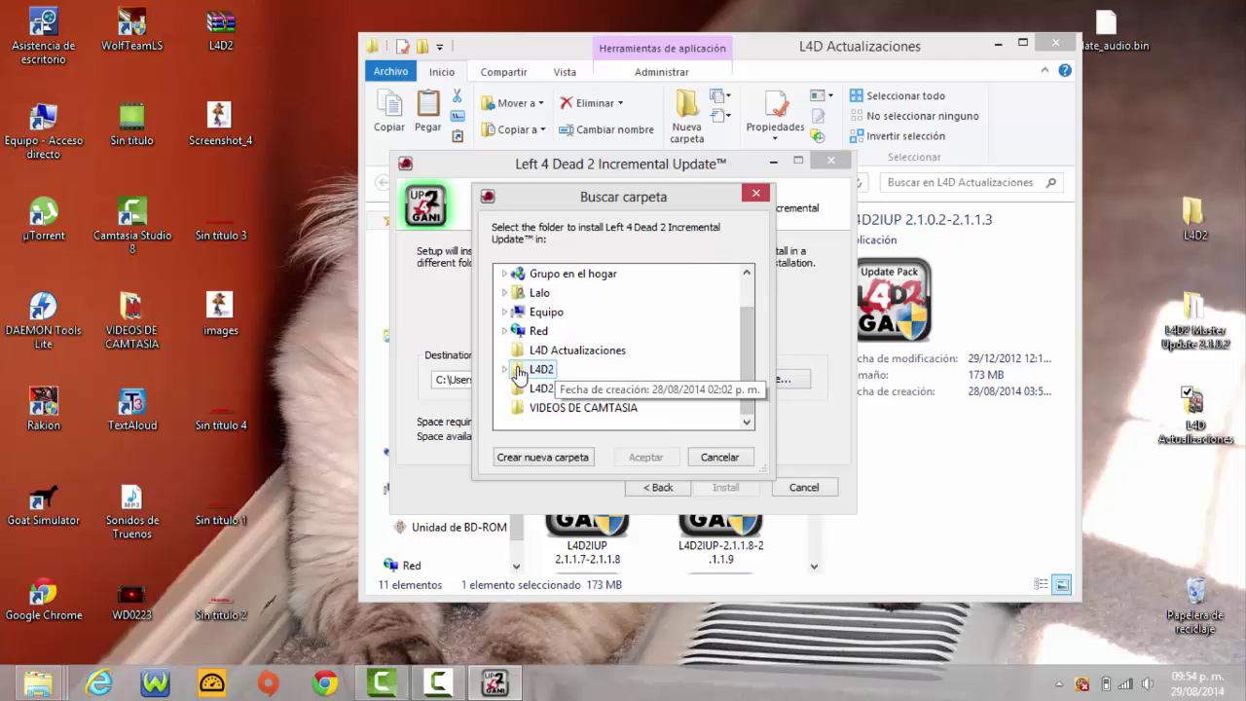
pyautogui.click(602, 374)
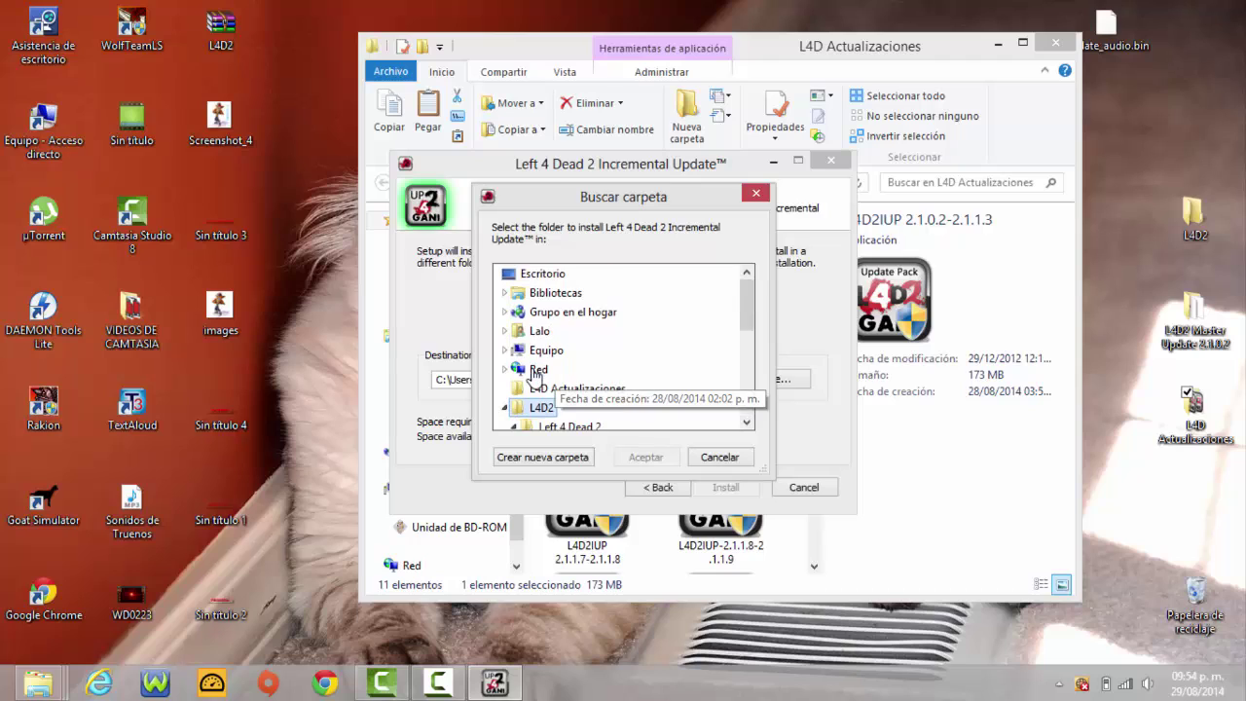
pyautogui.scroll(-1, 746, 316)
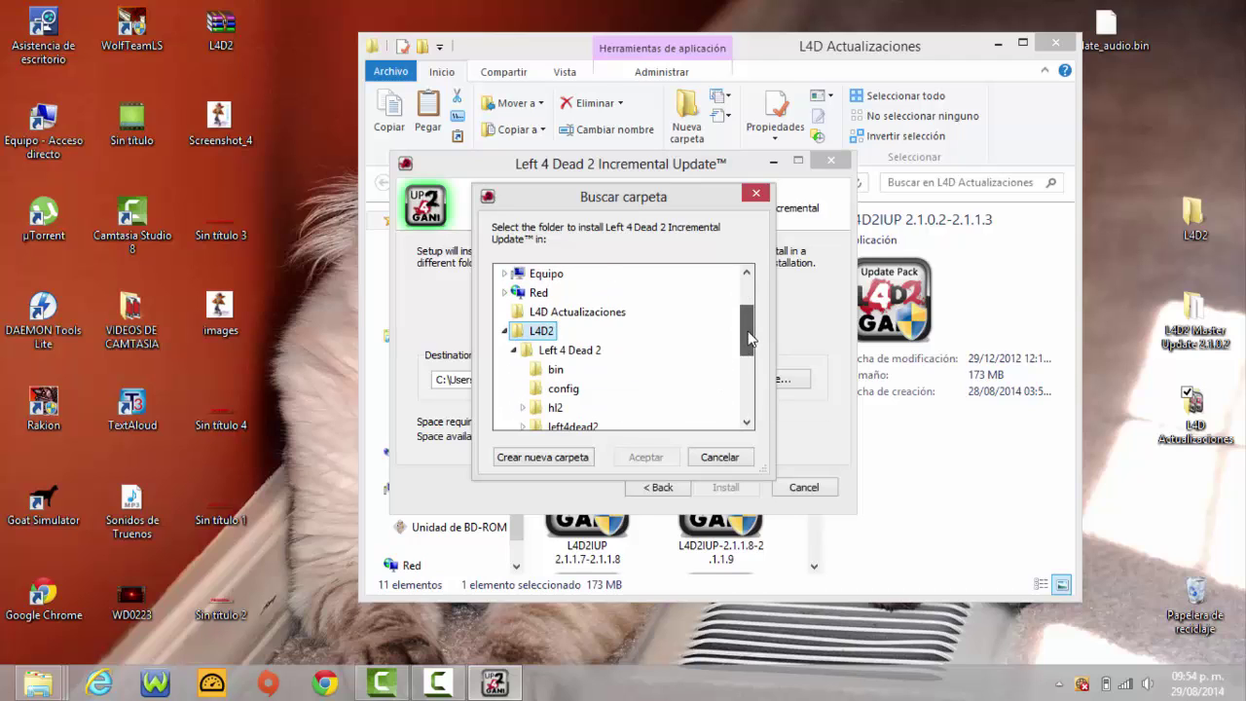
pyautogui.click(584, 351)
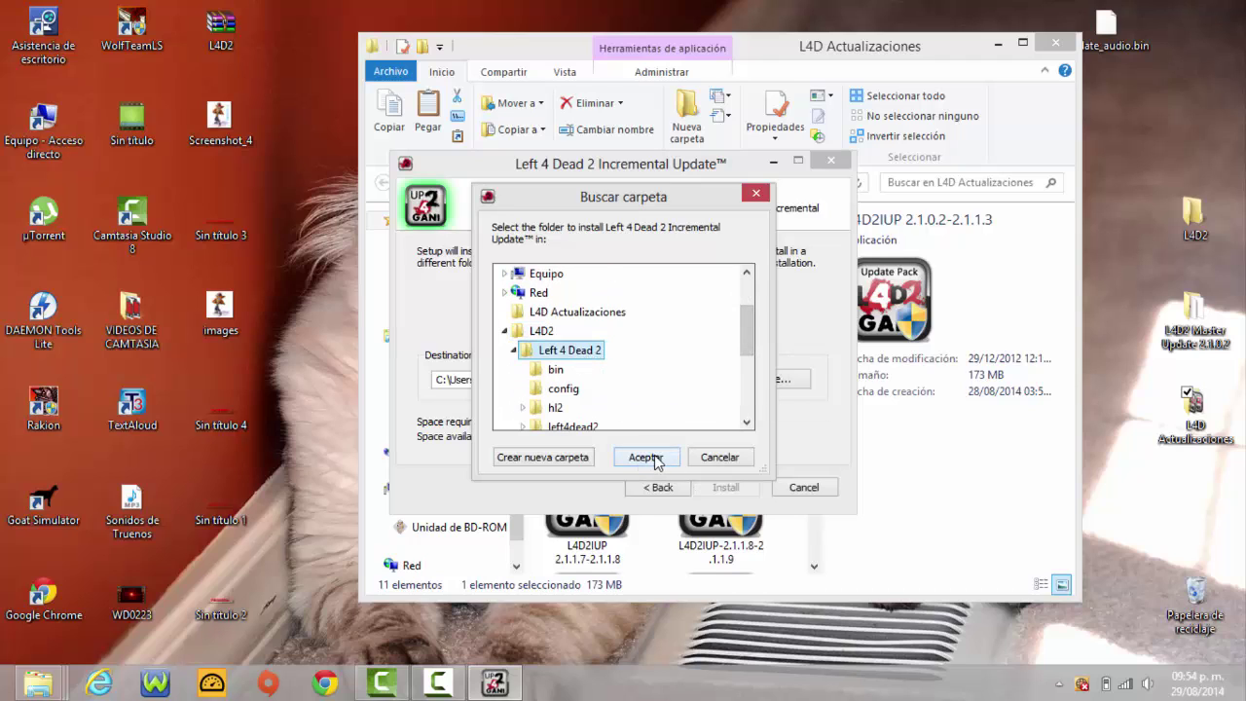
pyautogui.click(655, 457)
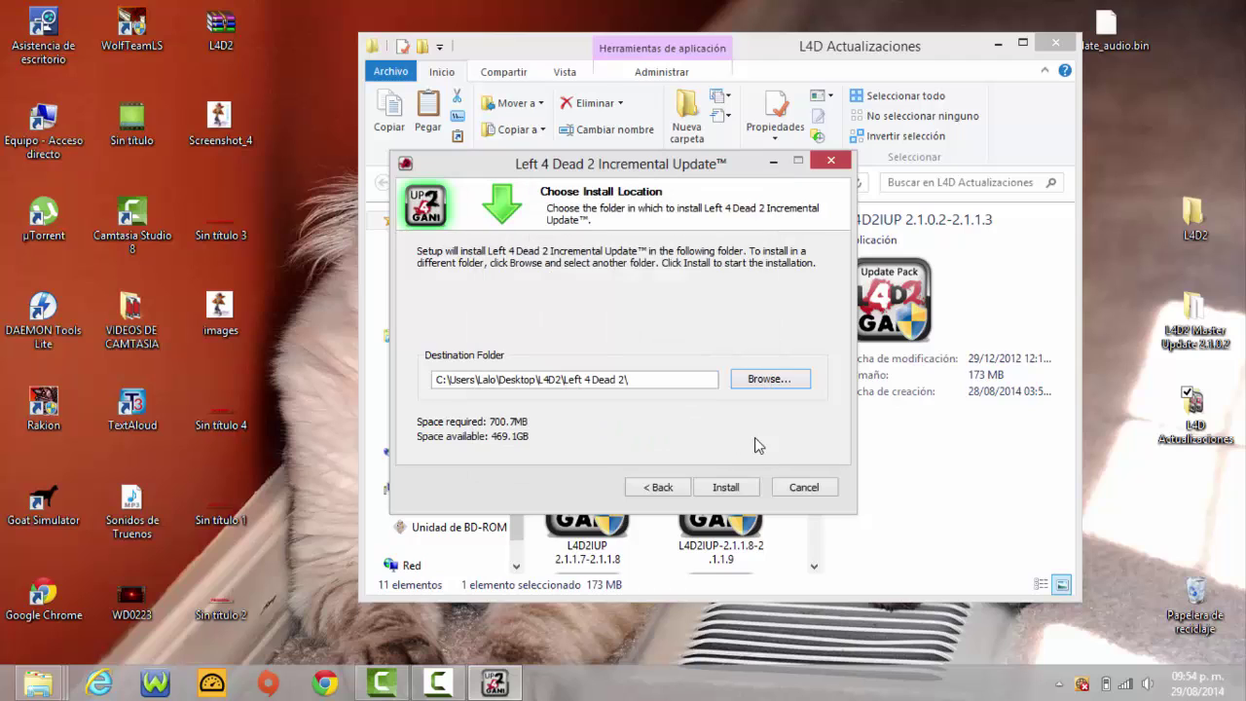
pyautogui.click(736, 489)
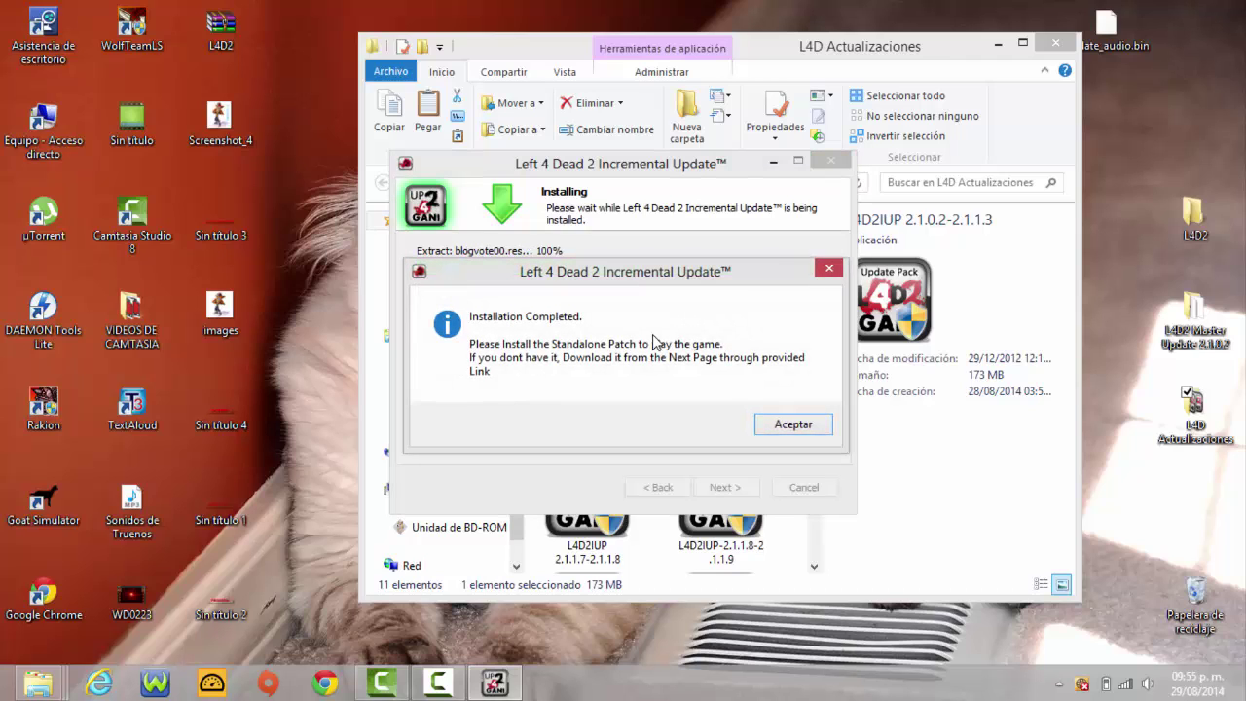
# Acknowledge the installation message and finish the 2.1.0.2-2.1.1.3 wizard without the patch download or website visit
pyautogui.click(794, 426)
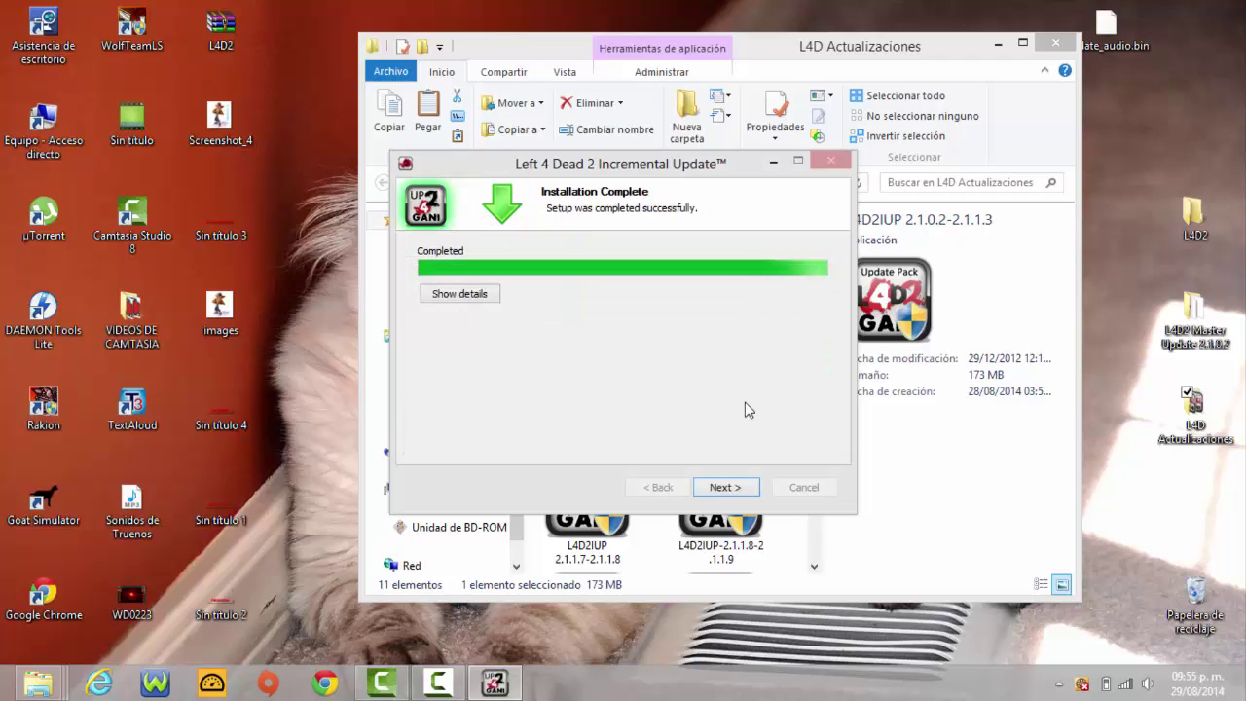
pyautogui.click(718, 485)
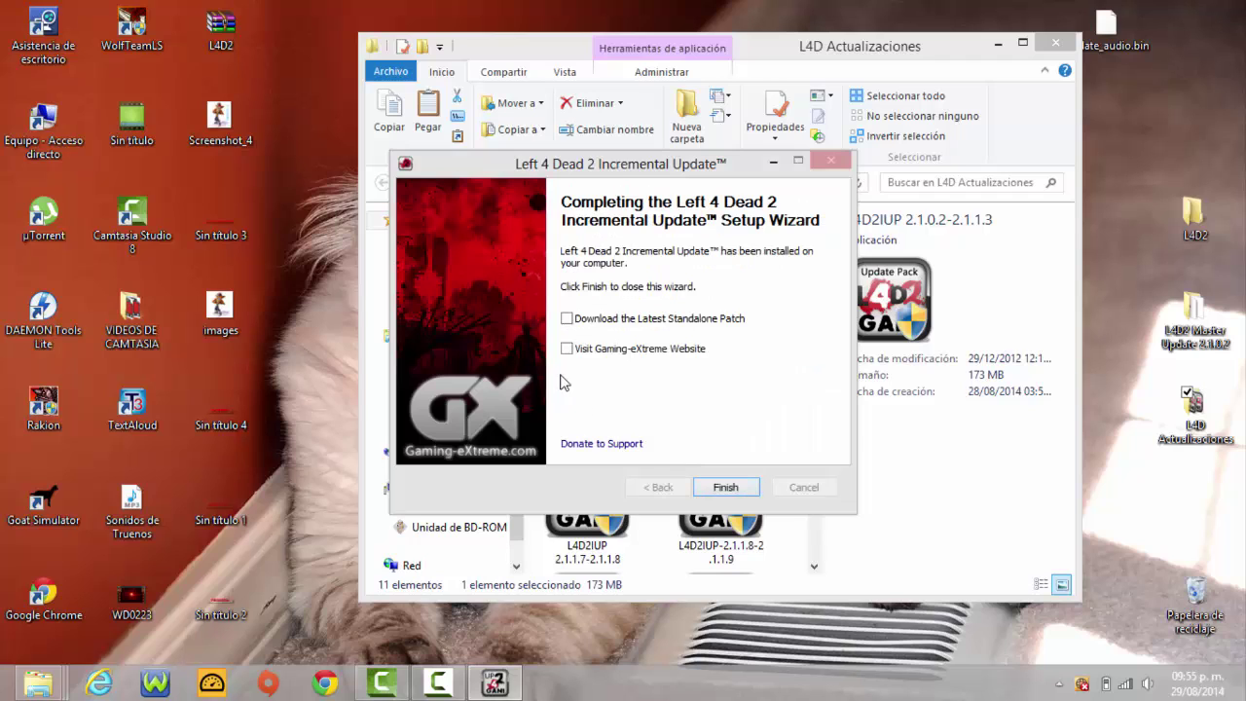
pyautogui.click(725, 486)
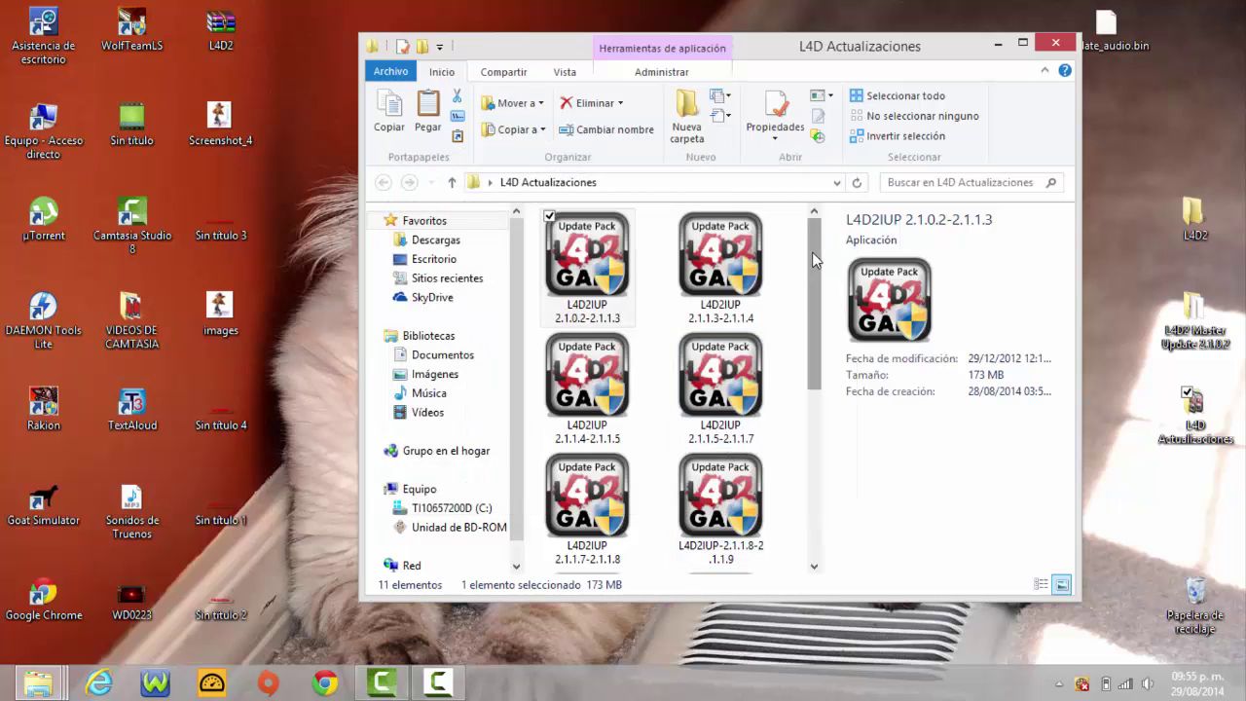
# Run the L4D2IUP 2.1.1.3-2.1.1.4 update pack as administrator and bring its setup wizard into view
pyautogui.click(743, 259)
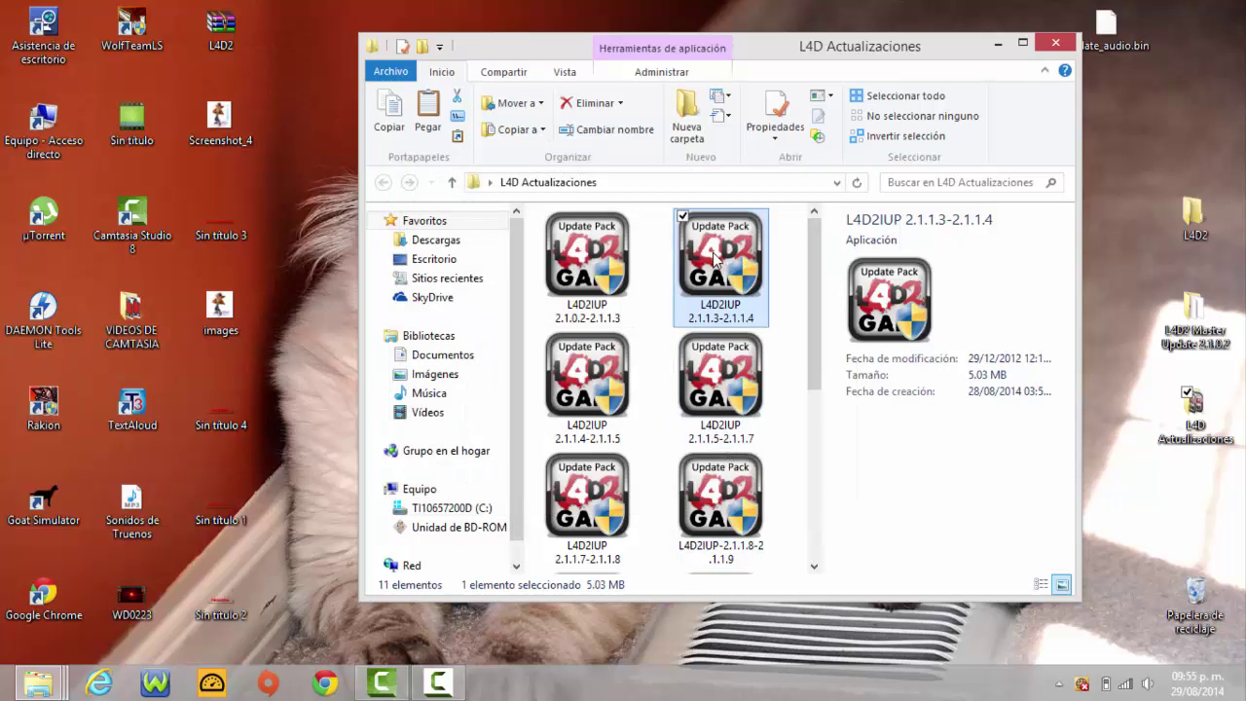
pyautogui.rightClick(714, 257)
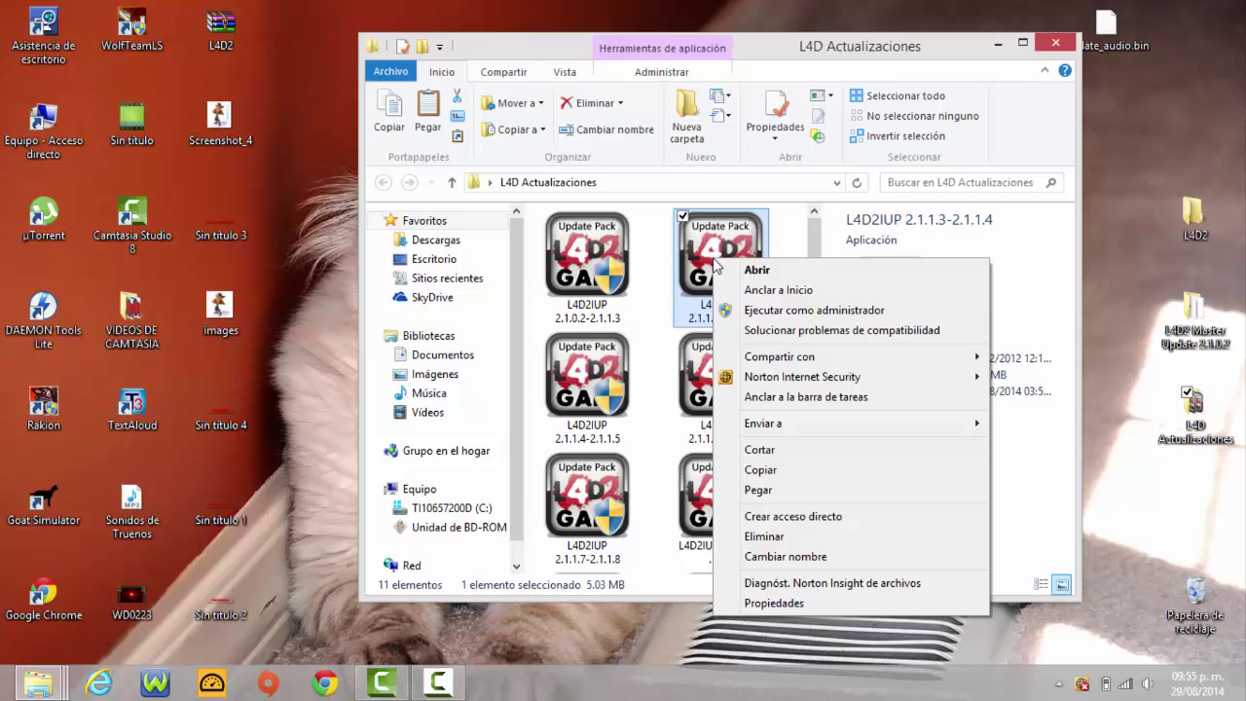
pyautogui.click(769, 311)
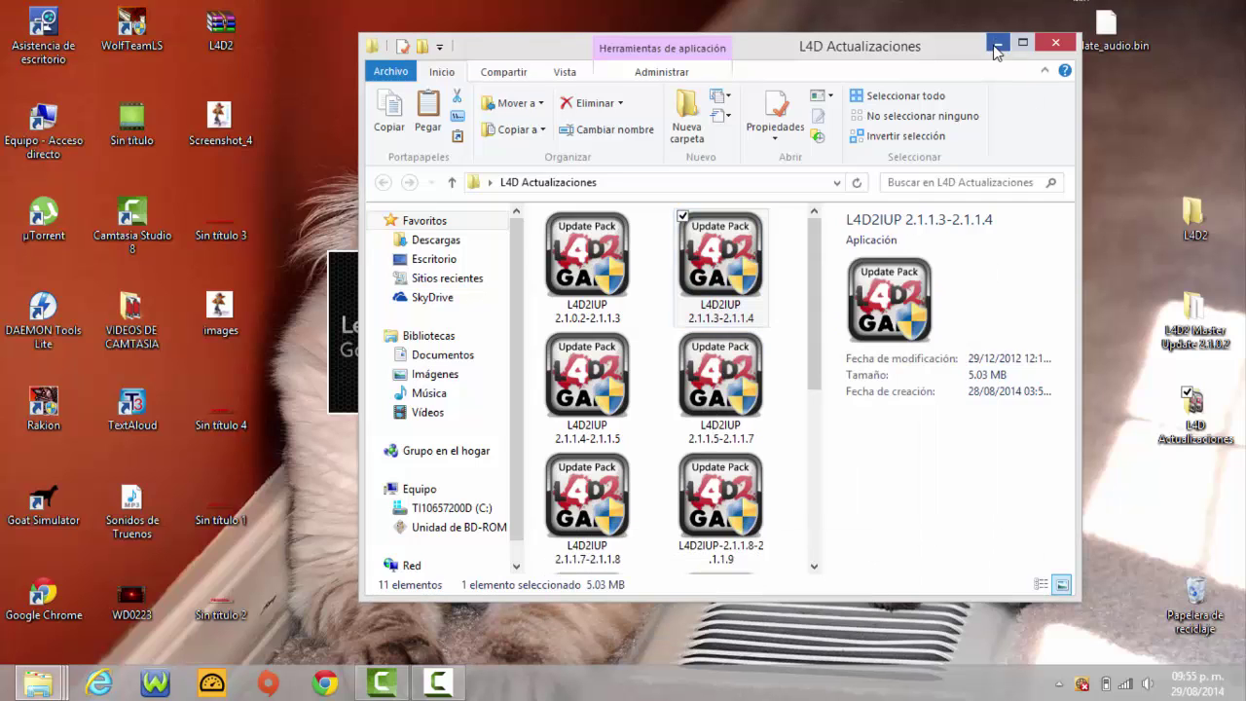
pyautogui.click(996, 47)
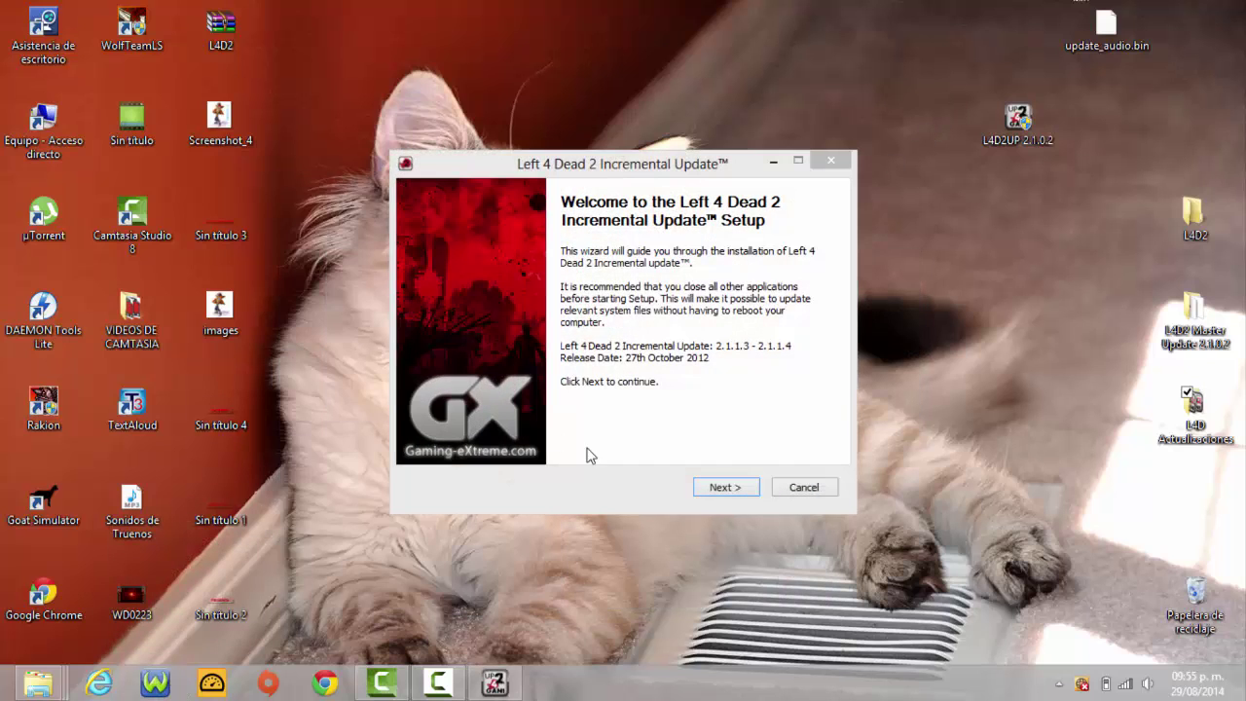
# Restore the L4D Actualizaciones window and arrange it beside the Incremental Update wizard so the remaining update packs stay reachable
pyautogui.moveTo(39, 683)
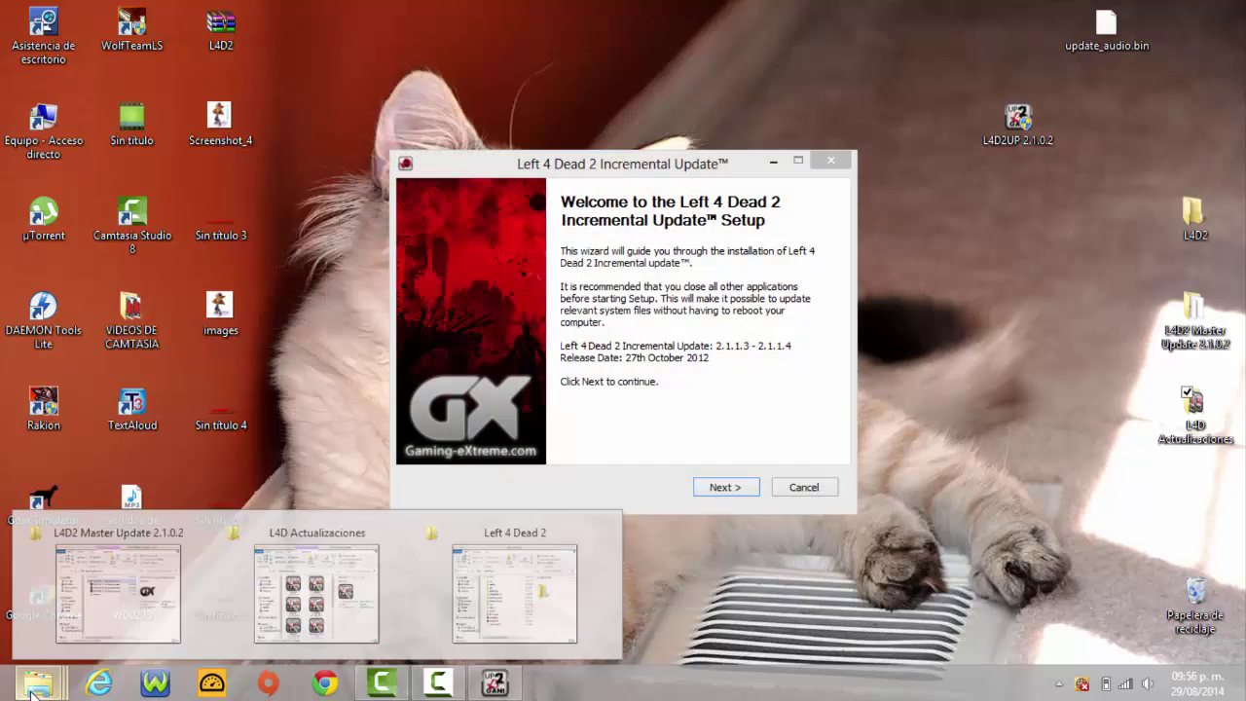
pyautogui.click(376, 562)
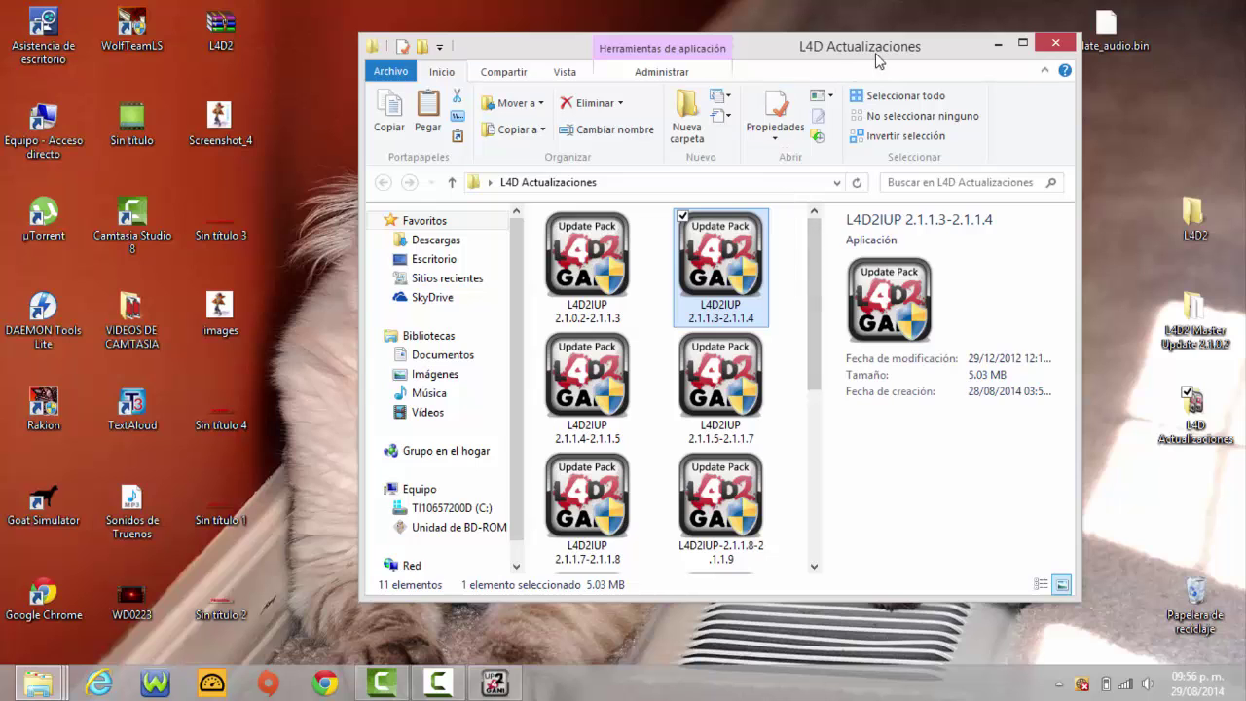
pyautogui.moveTo(881, 56)
pyautogui.mouseDown()
pyautogui.moveTo(837, 72)
pyautogui.moveTo(604, 76)
pyautogui.mouseUp()
pyautogui.moveTo(531, 308); pyautogui.dragTo(544, 379)
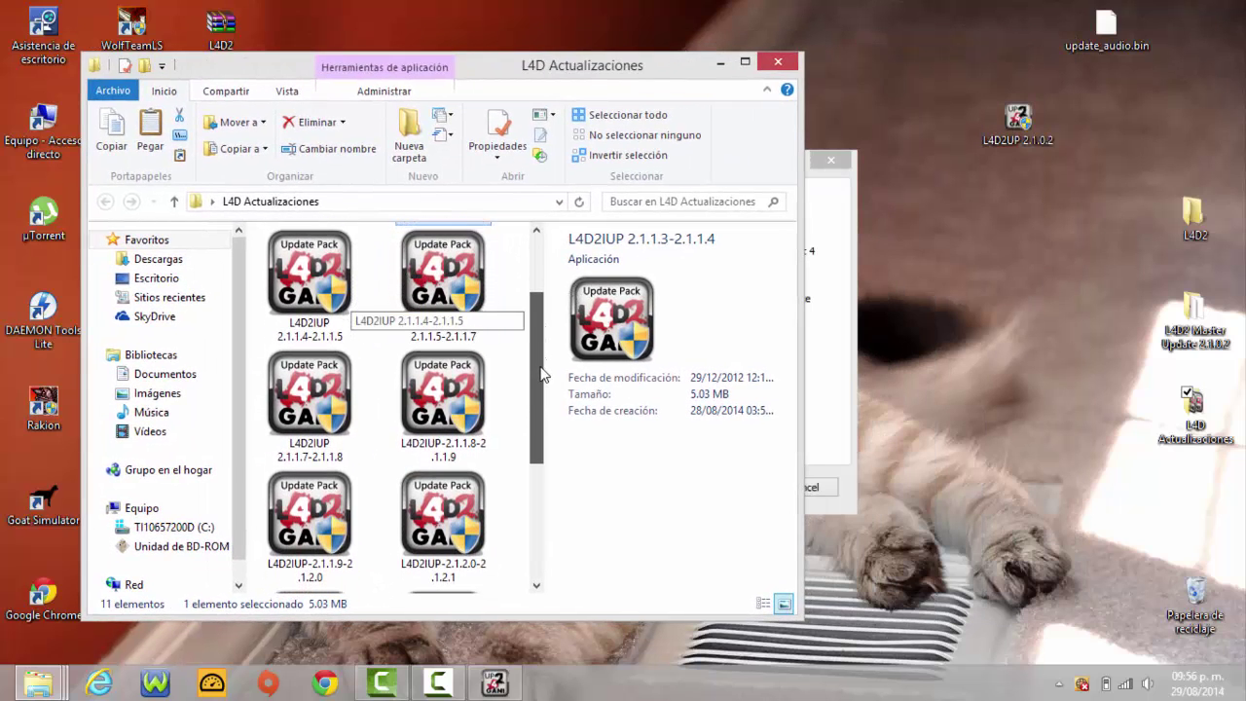
pyautogui.click(819, 173)
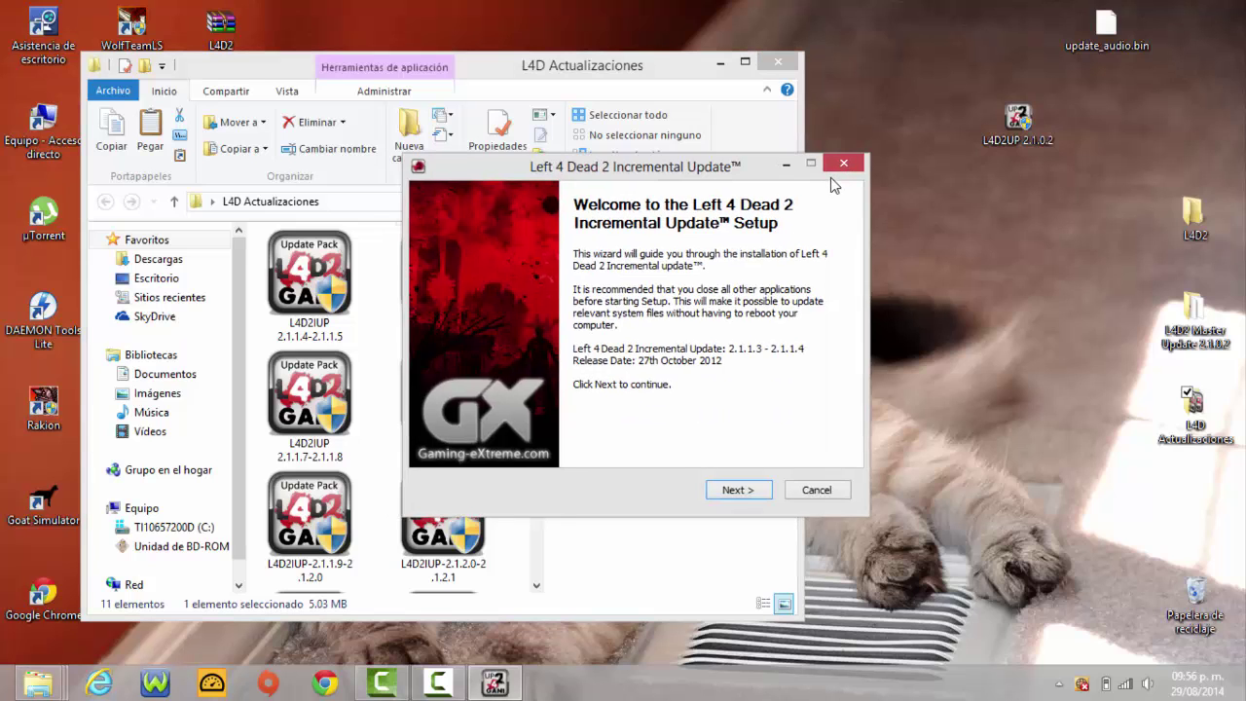
pyautogui.moveTo(818, 173); pyautogui.dragTo(1072, 112)
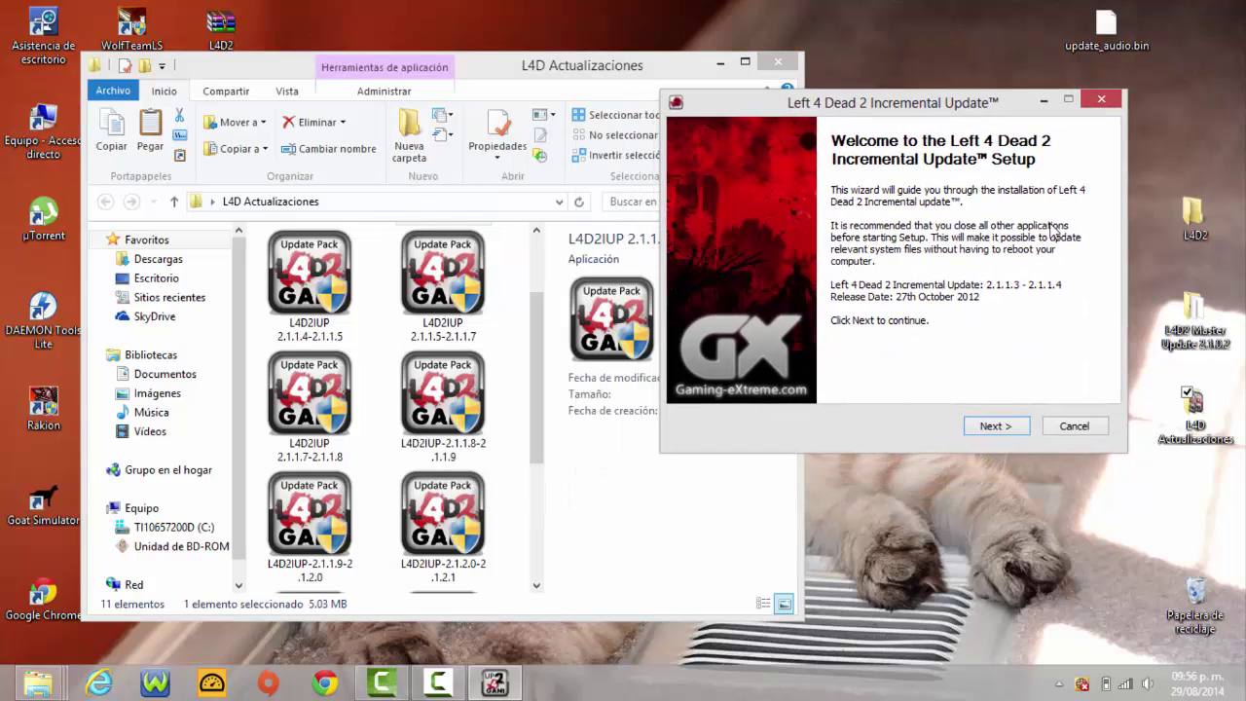
# Accept the 2.1.1.3-2.1.1.4 update's license and install it into the Left 4 Dead 2 folder inside the desktop's L4D2 folder
pyautogui.click(1003, 425)
pyautogui.click(995, 426)
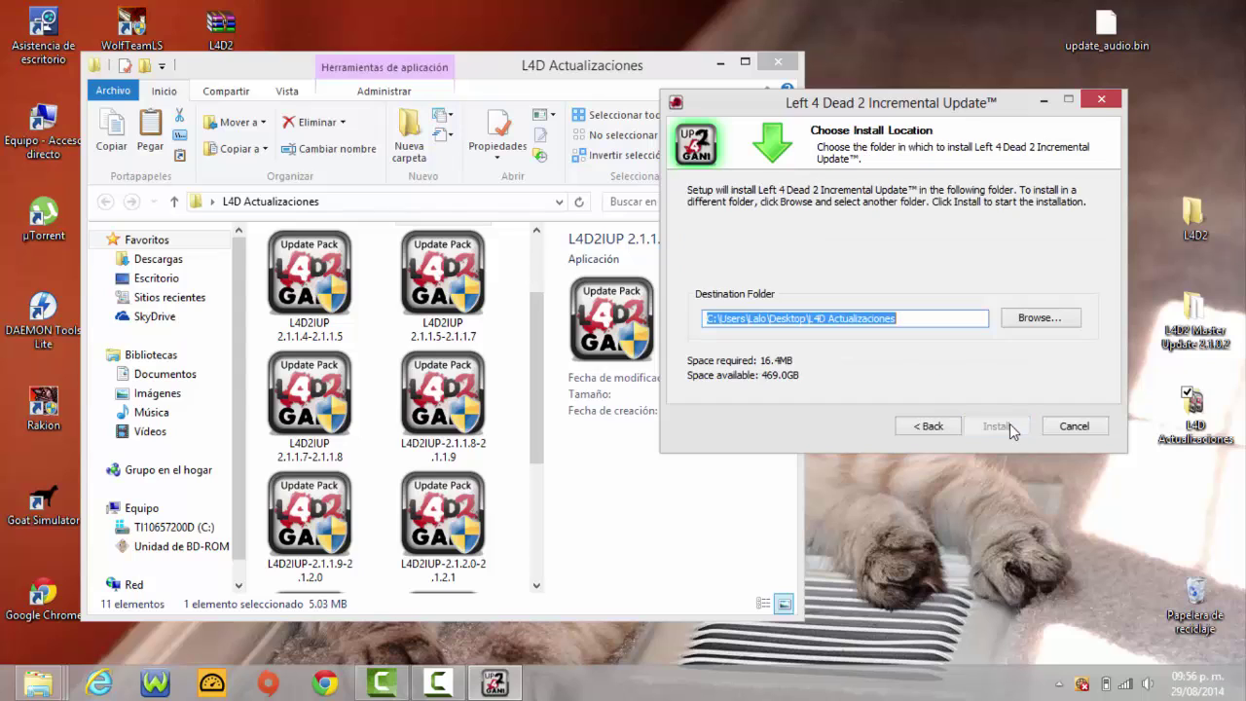
pyautogui.click(1049, 324)
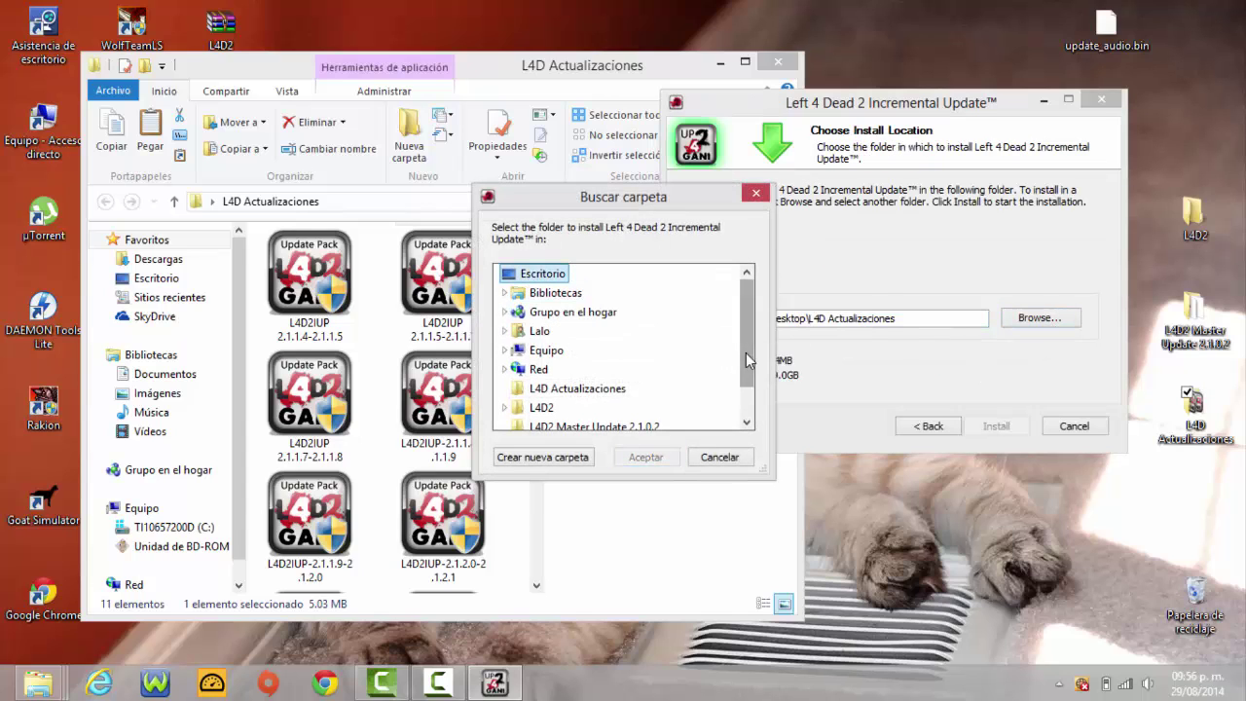
pyautogui.scroll(-1, 746, 353)
pyautogui.click(528, 371)
pyautogui.scroll(1, 528, 376)
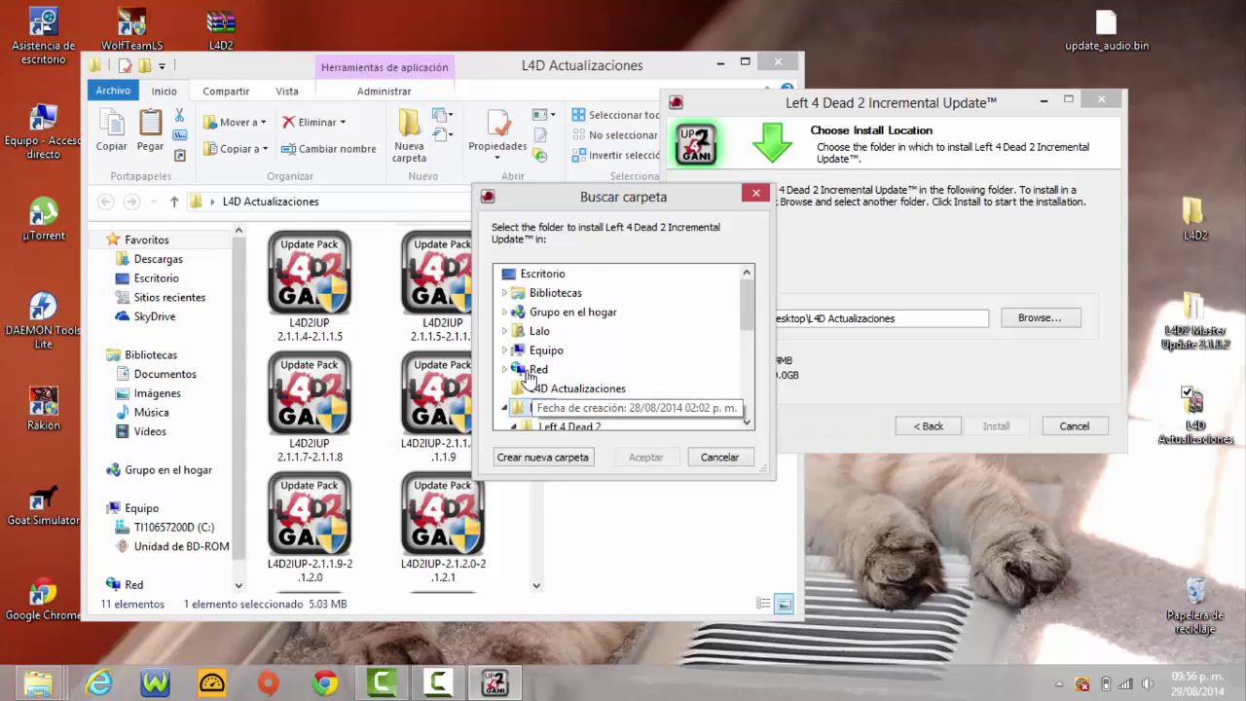
pyautogui.click(595, 425)
pyautogui.click(644, 458)
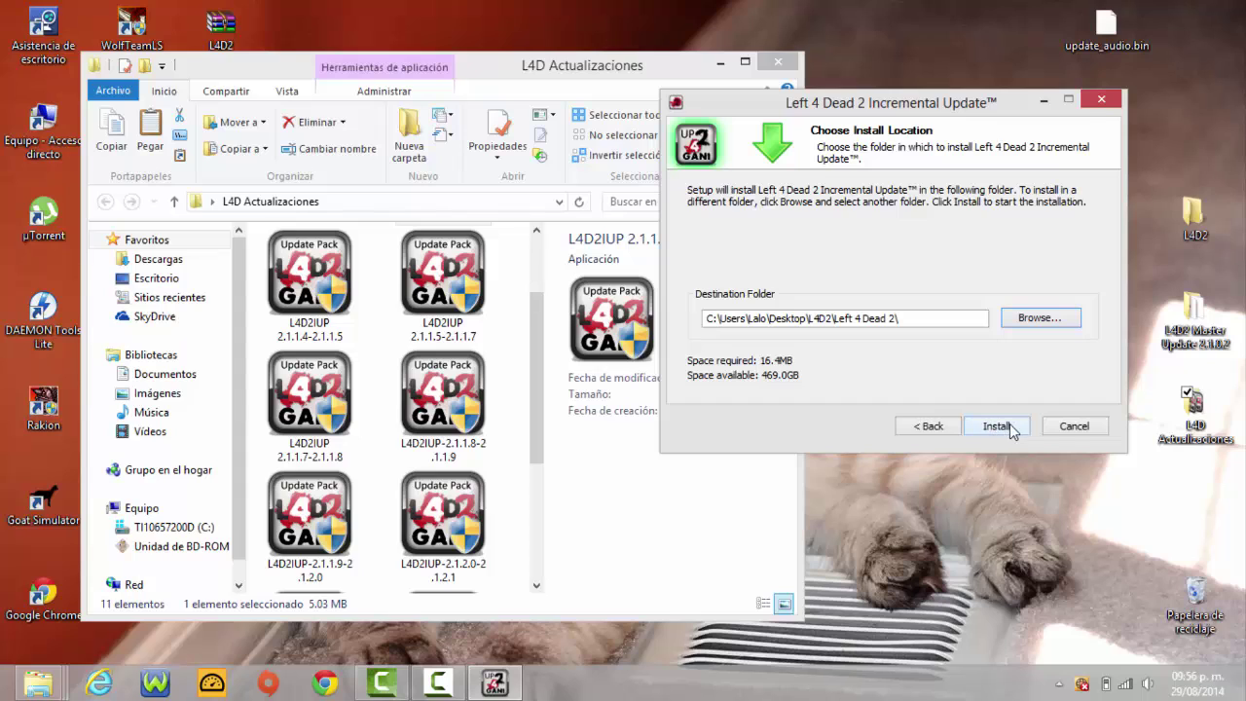
pyautogui.click(998, 425)
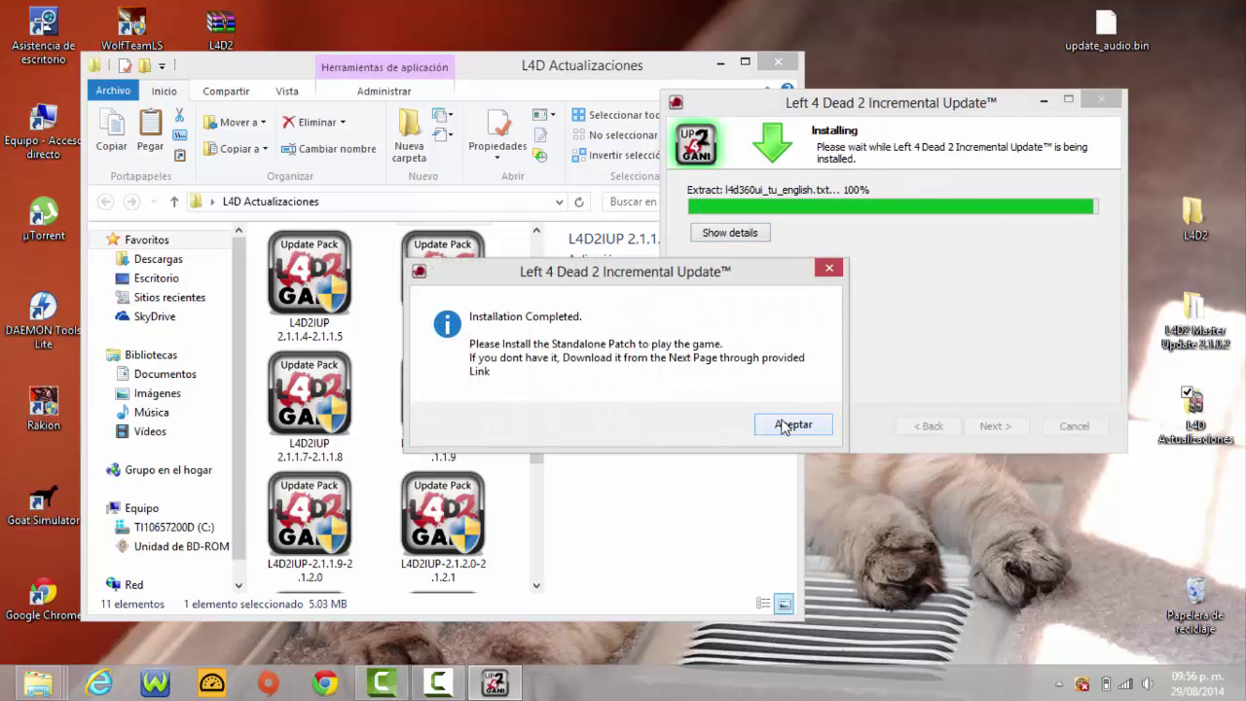
# Acknowledge the installation message and finish the 2.1.1.3-2.1.1.4 update wizard
pyautogui.click(789, 425)
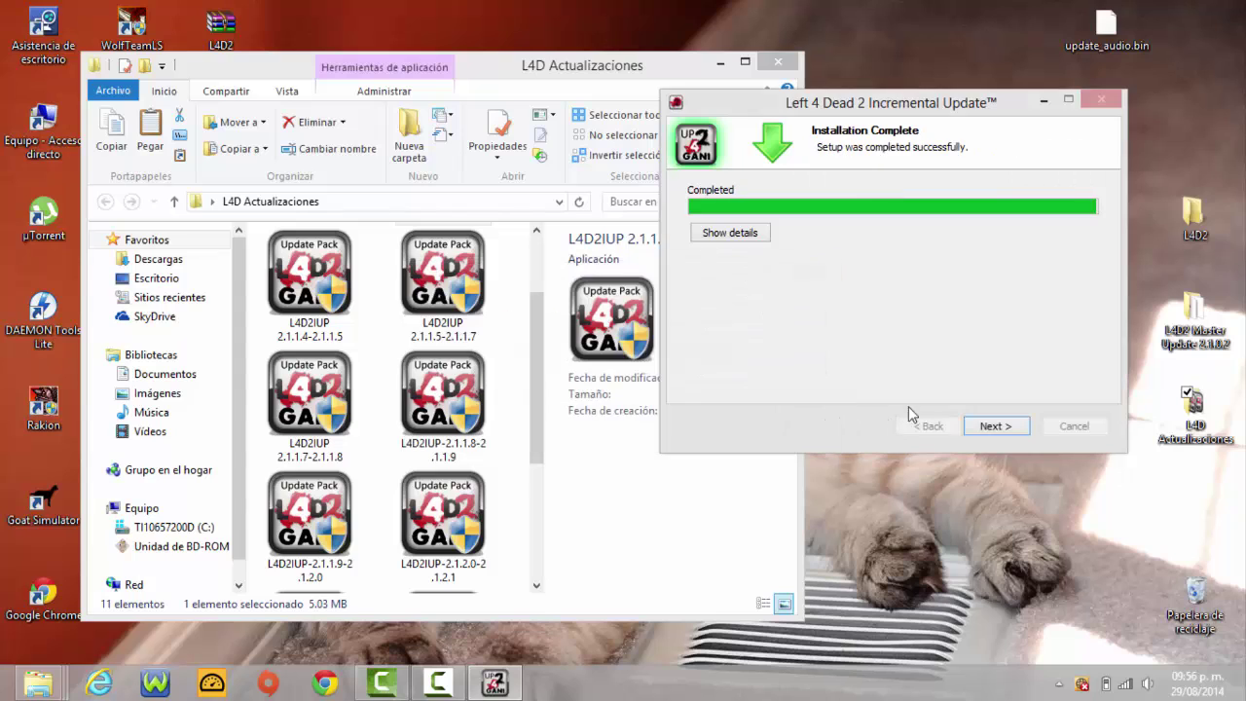
pyautogui.click(984, 429)
pyautogui.click(997, 426)
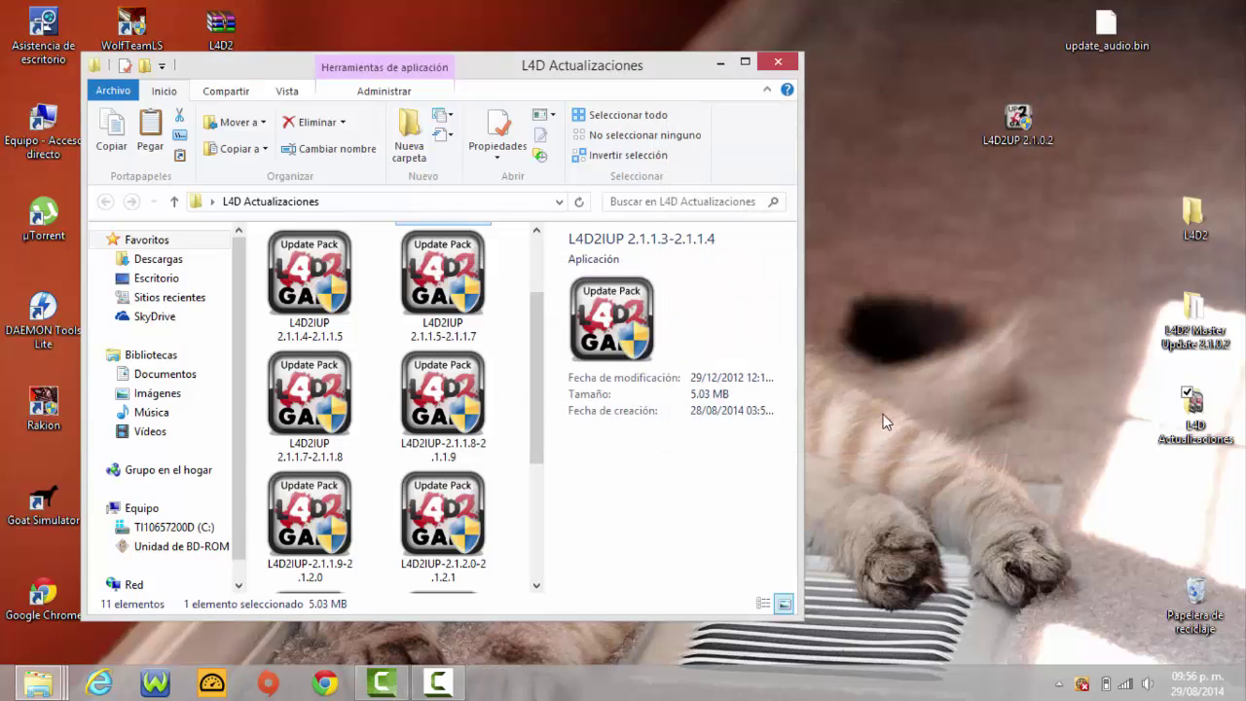
# Run the L4D2IUP 2.1.1.4-2.1.1.5 update pack as administrator and bring its setup wizard to the front
pyautogui.rightClick(328, 295)
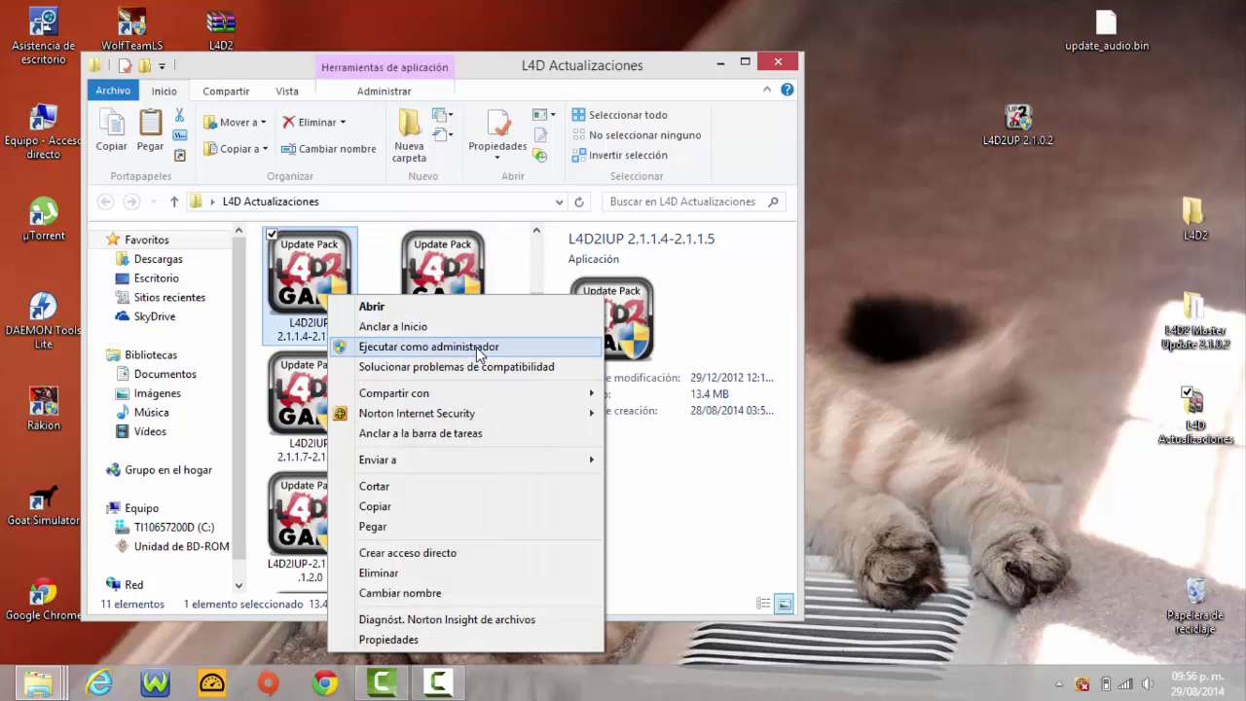
pyautogui.click(479, 346)
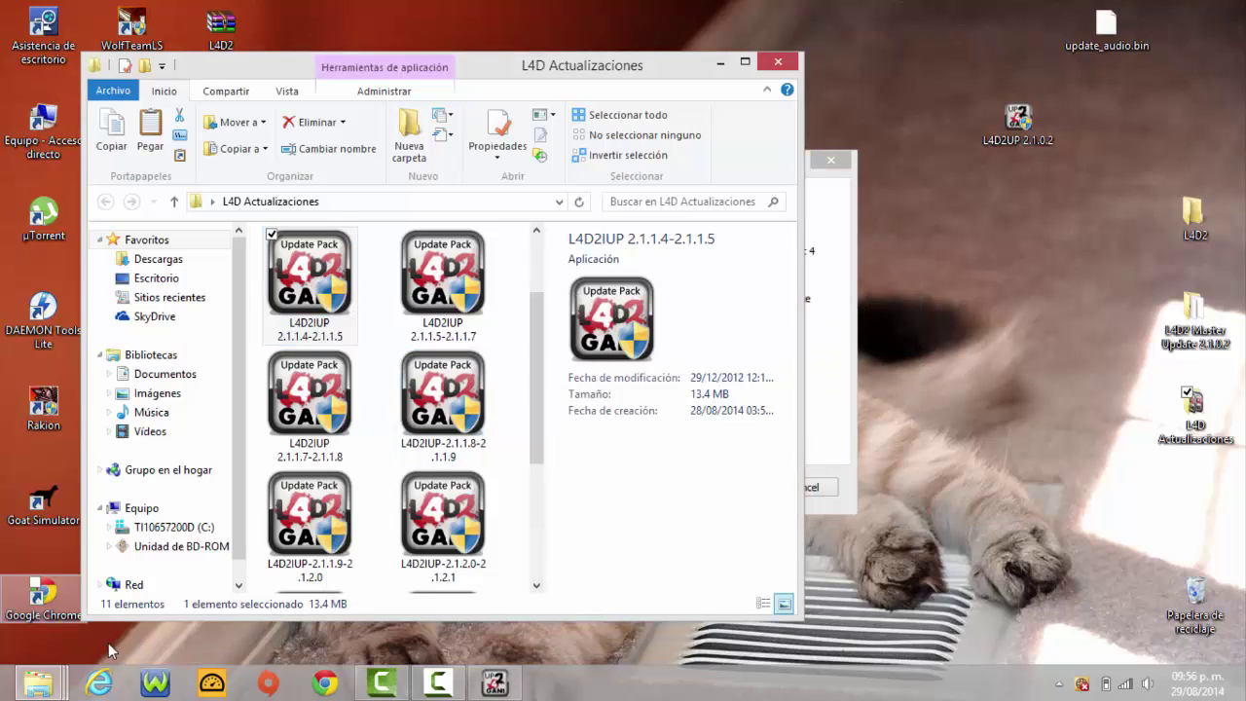
pyautogui.click(439, 684)
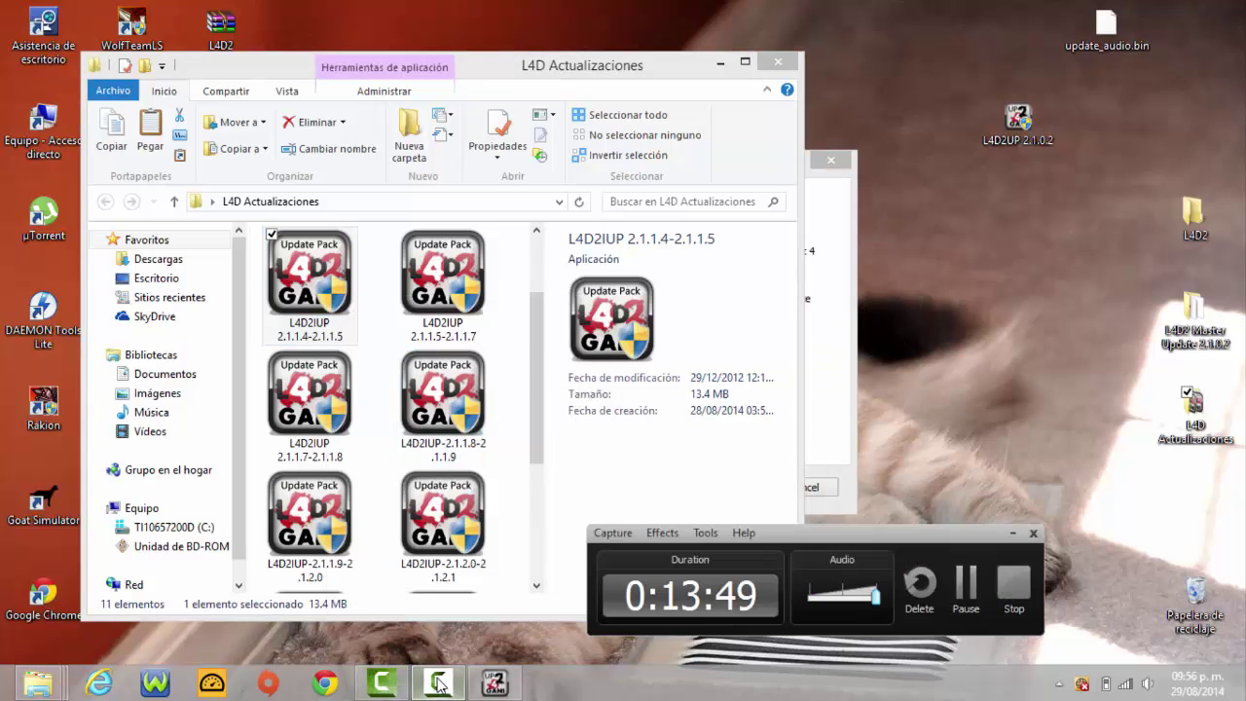
pyautogui.click(439, 683)
pyautogui.click(829, 351)
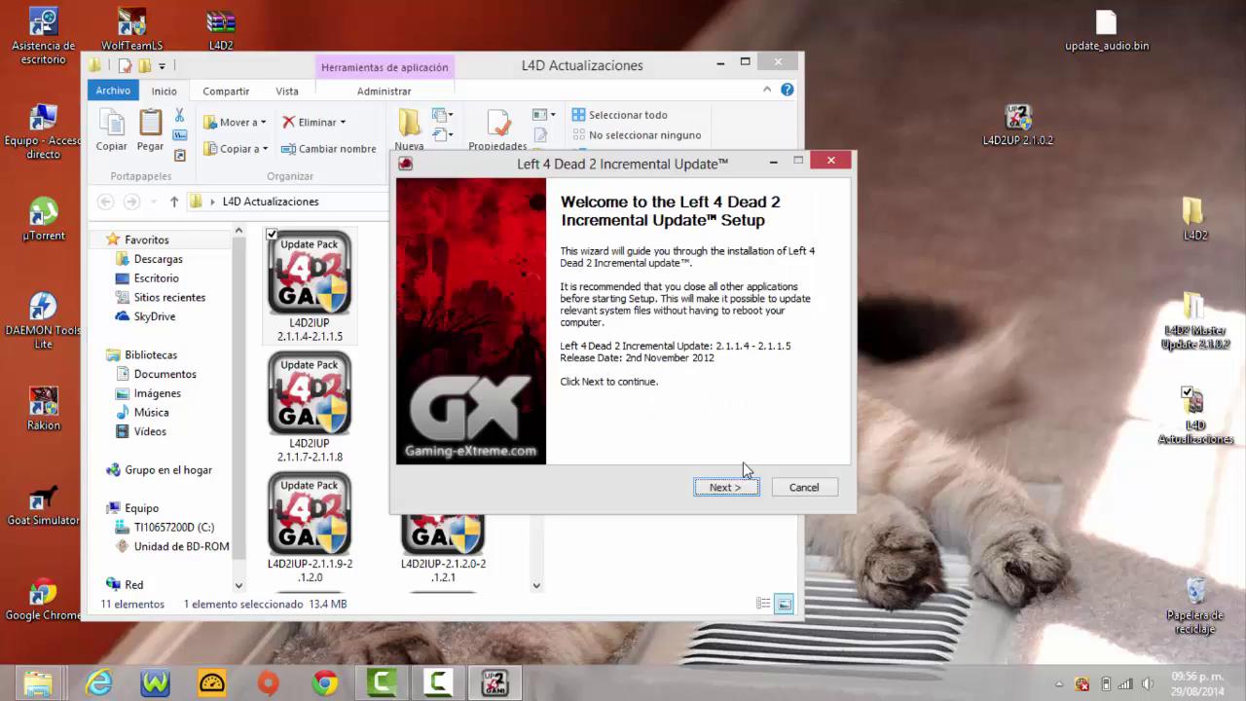
# Accept the 2.1.1.4-2.1.1.5 update's license and install it into the Left 4 Dead 2 folder inside the desktop's L4D2 folder
pyautogui.click(725, 487)
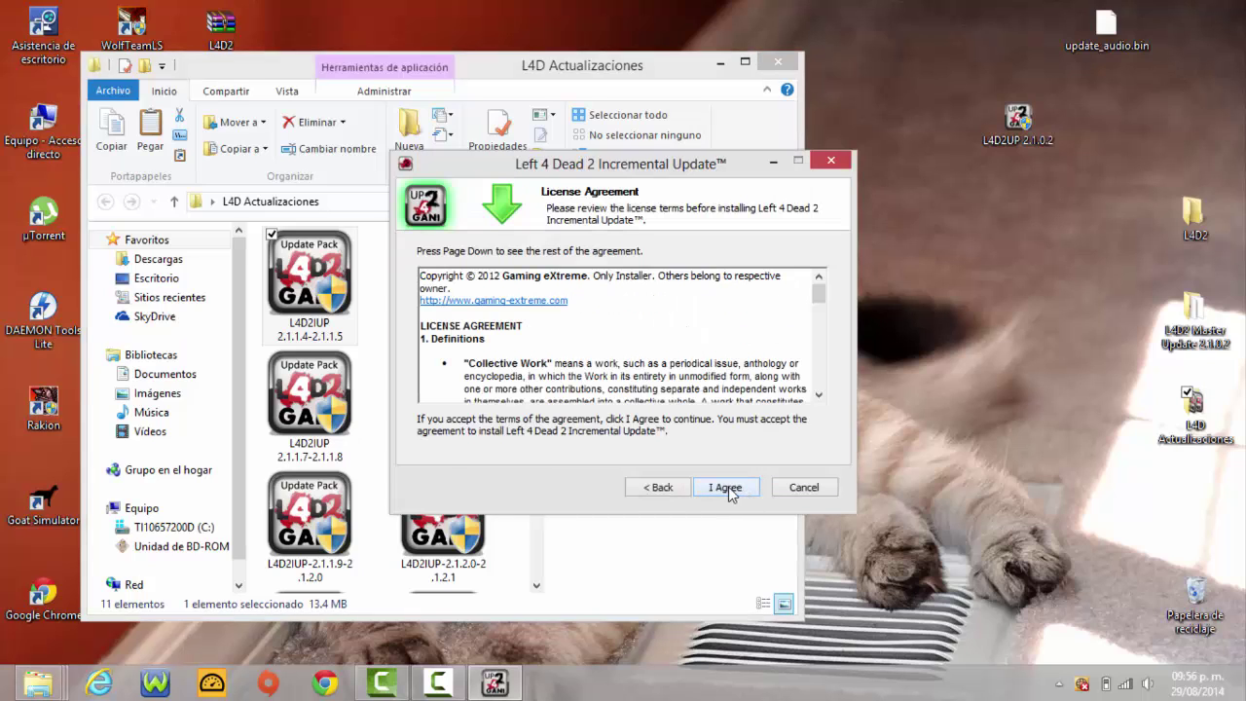
pyautogui.click(726, 488)
pyautogui.click(776, 378)
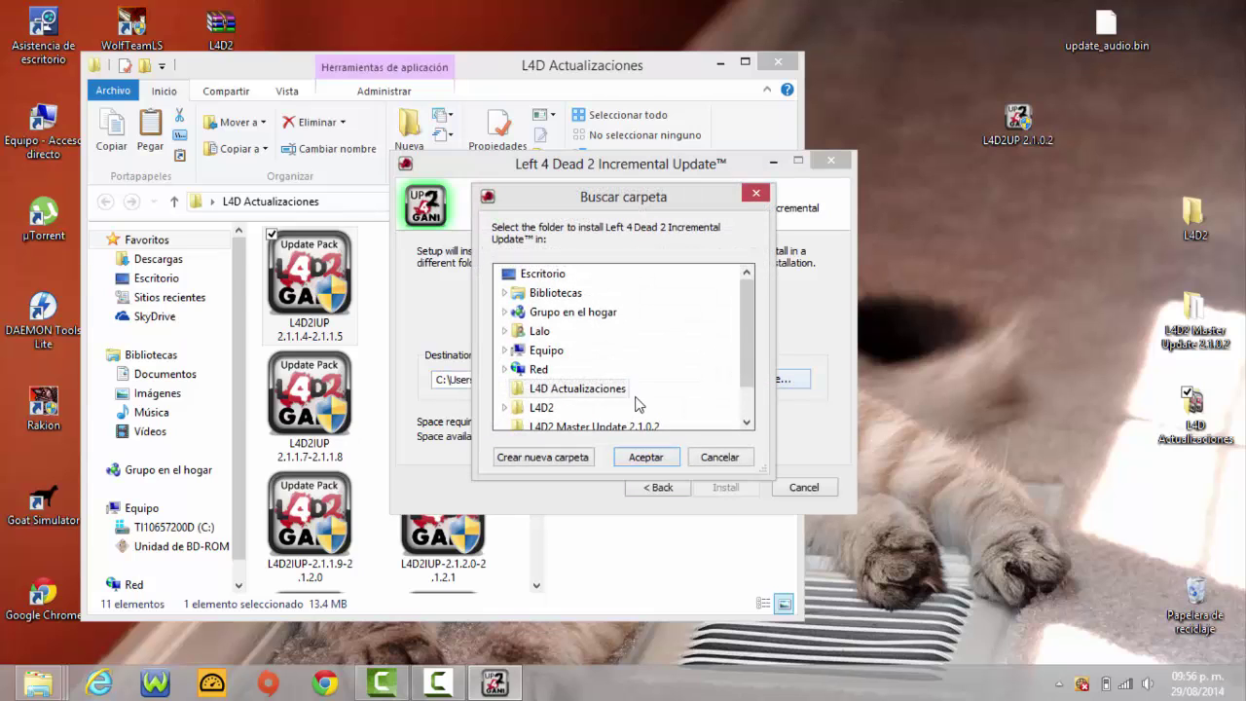
pyautogui.click(575, 407)
pyautogui.click(584, 427)
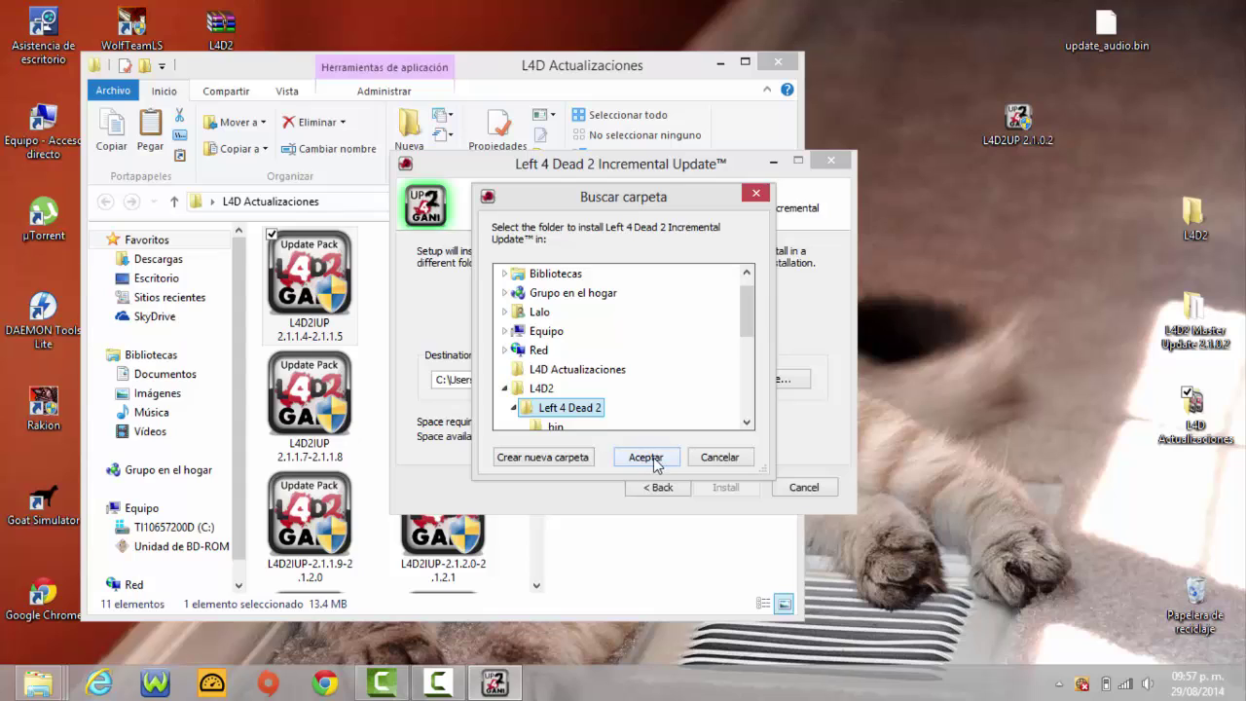
pyautogui.click(646, 457)
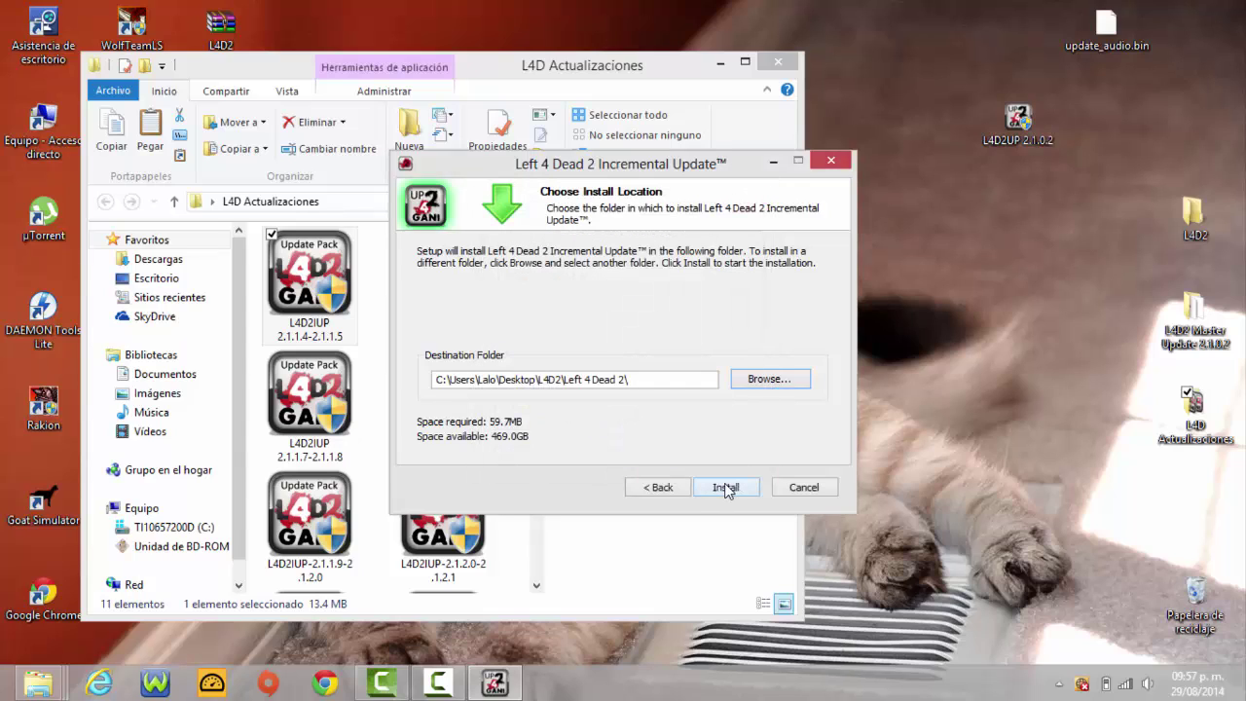
pyautogui.click(726, 487)
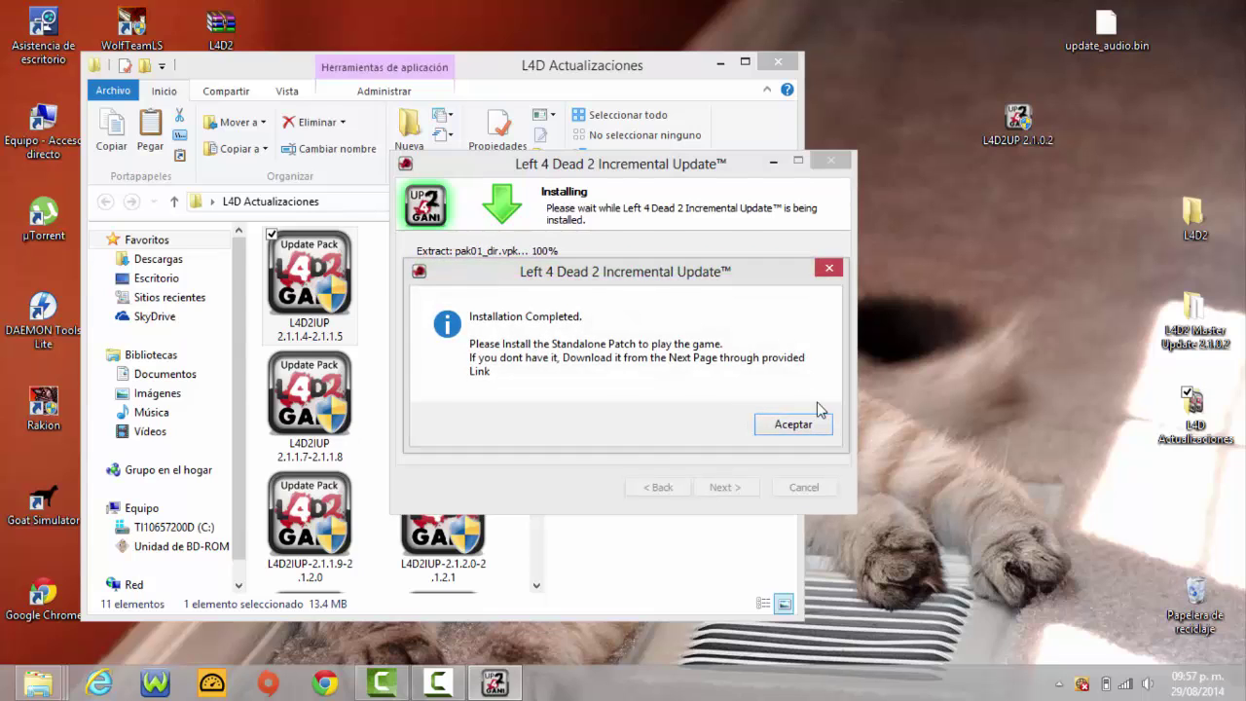
# Acknowledge the installation message and finish the 2.1.1.4-2.1.1.5 update wizard
pyautogui.click(810, 426)
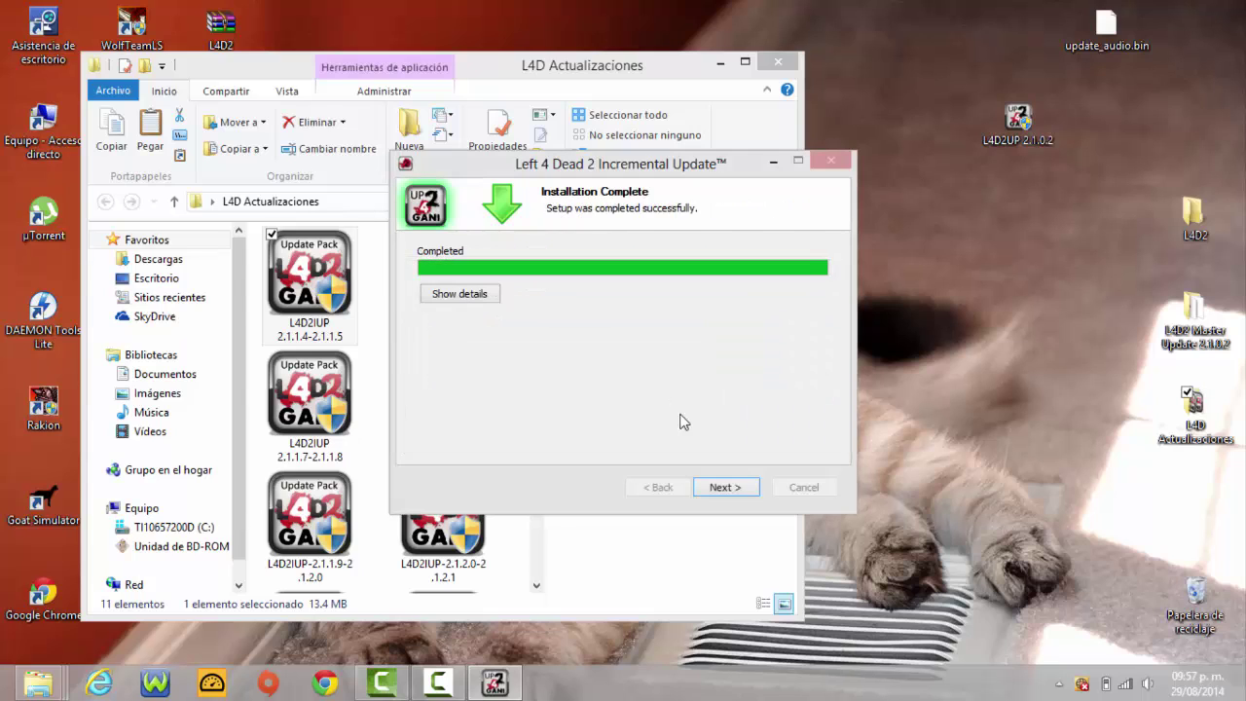
pyautogui.click(745, 487)
pyautogui.click(743, 487)
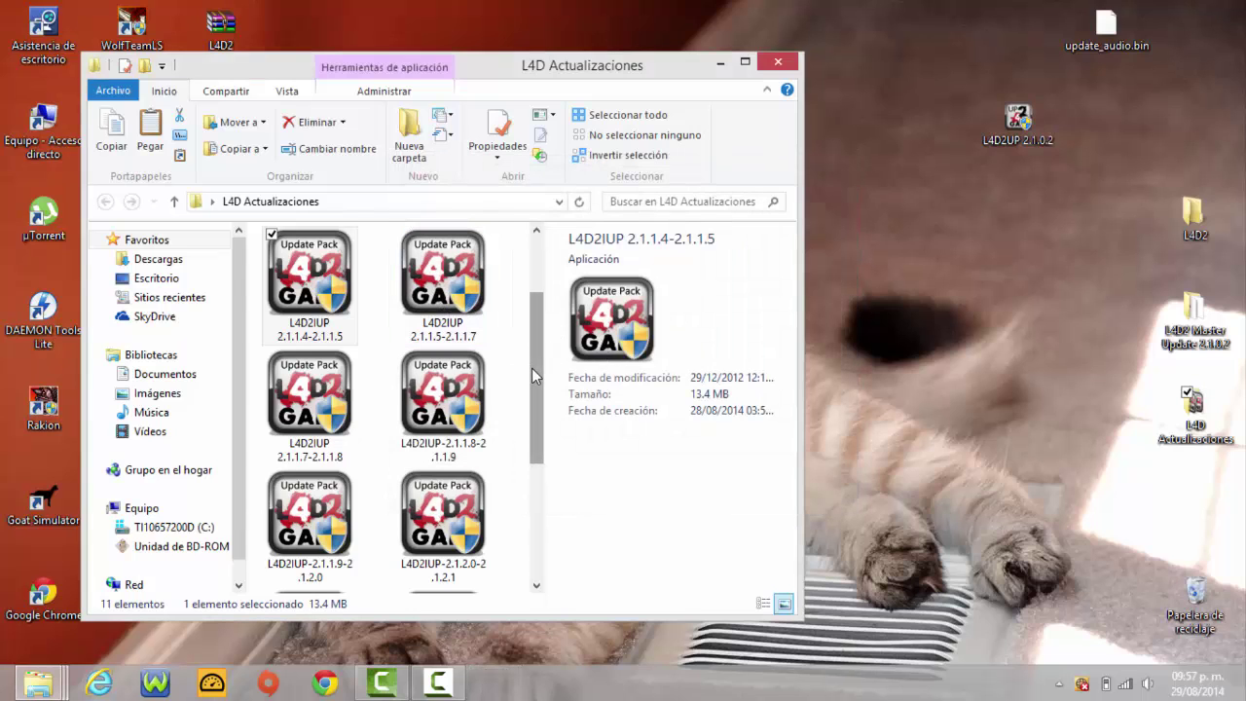
# Run the L4D2IUP 2.1.1.5-2.1.1.7 update pack as administrator and move its setup wizard clear of the update pack files
pyautogui.moveTo(532, 368)
pyautogui.mouseDown()
pyautogui.moveTo(534, 385)
pyautogui.moveTo(533, 371)
pyautogui.mouseUp()
pyautogui.rightClick(470, 280)
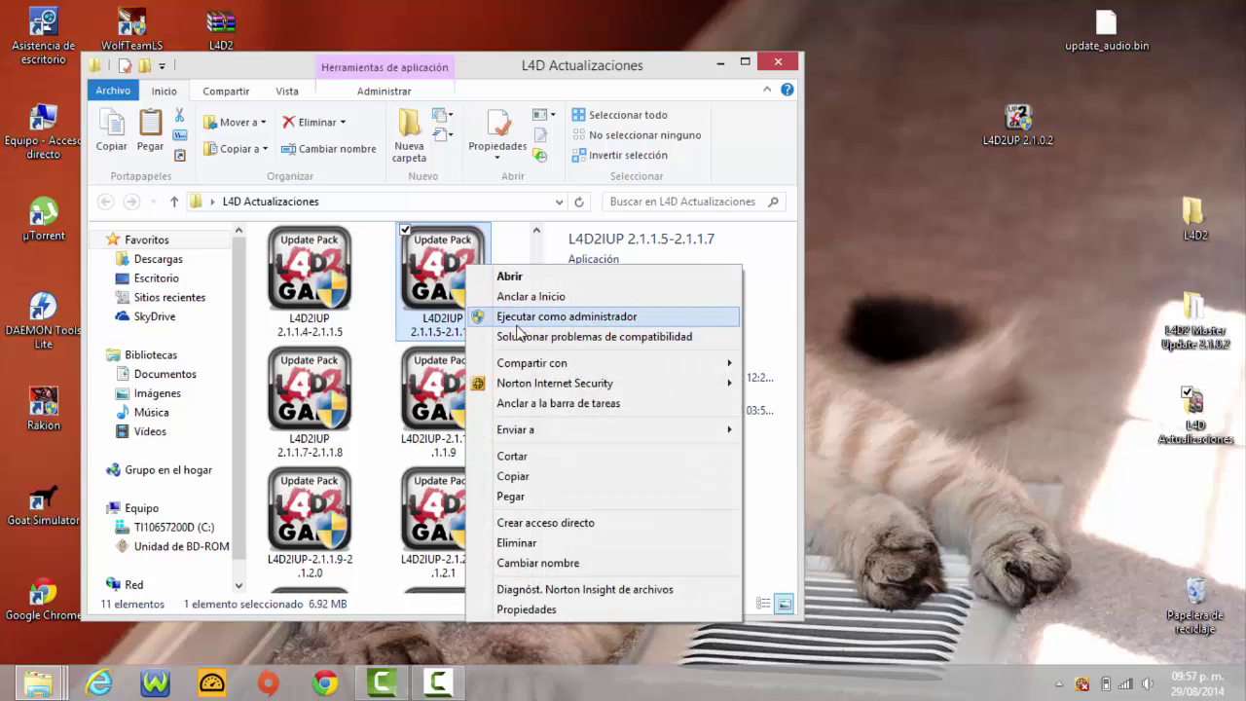
pyautogui.click(517, 324)
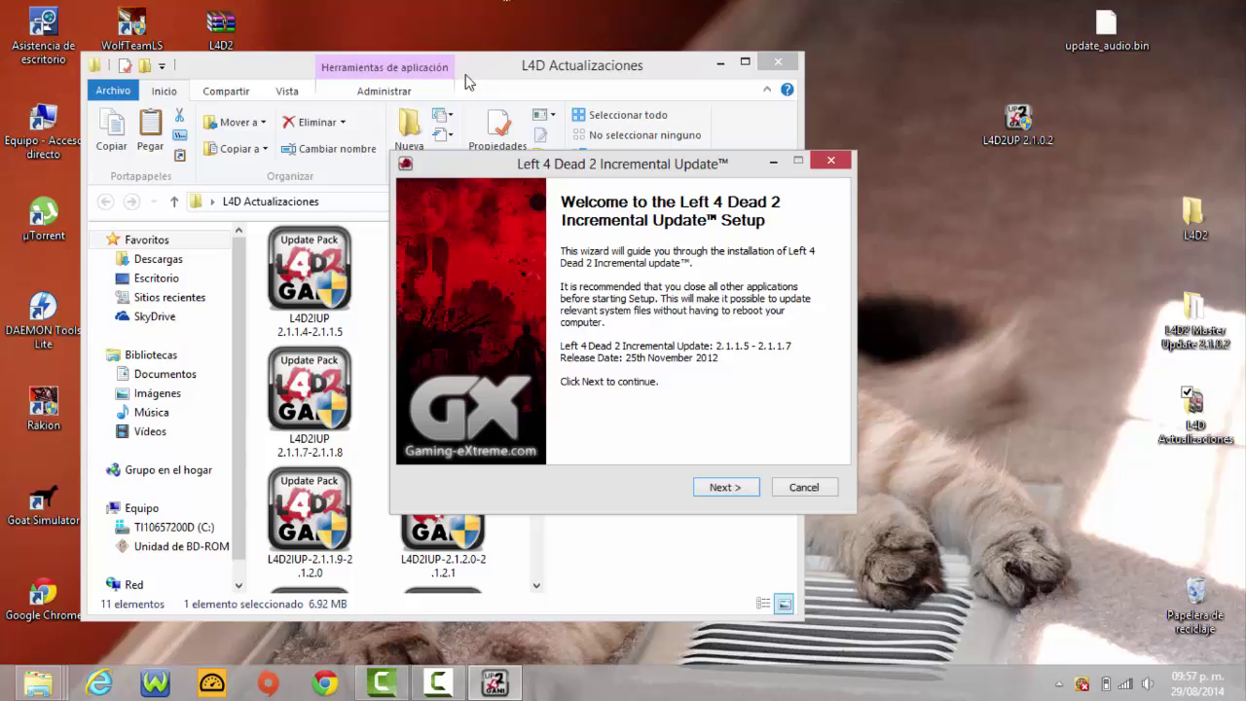
pyautogui.moveTo(622, 173); pyautogui.dragTo(746, 137)
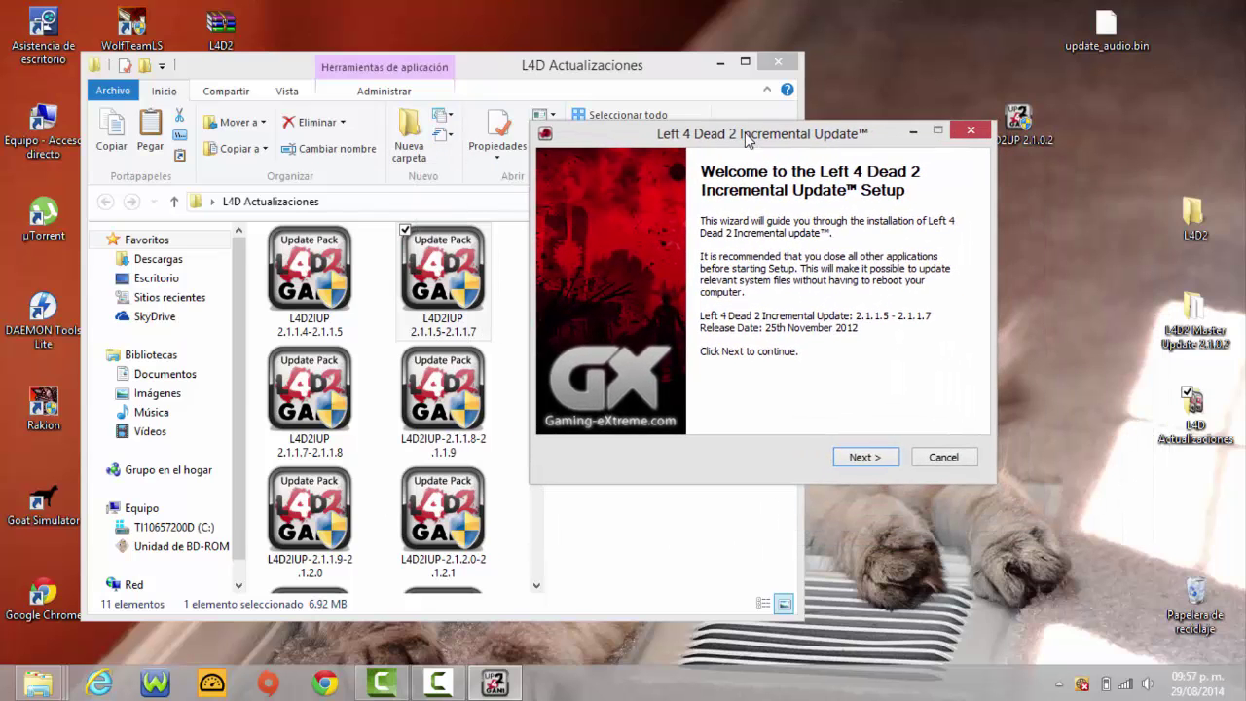
# Accept the 2.1.1.5-2.1.1.7 update's license and install it into the Left 4 Dead 2 folder inside the desktop's L4D2 folder
pyautogui.click(866, 458)
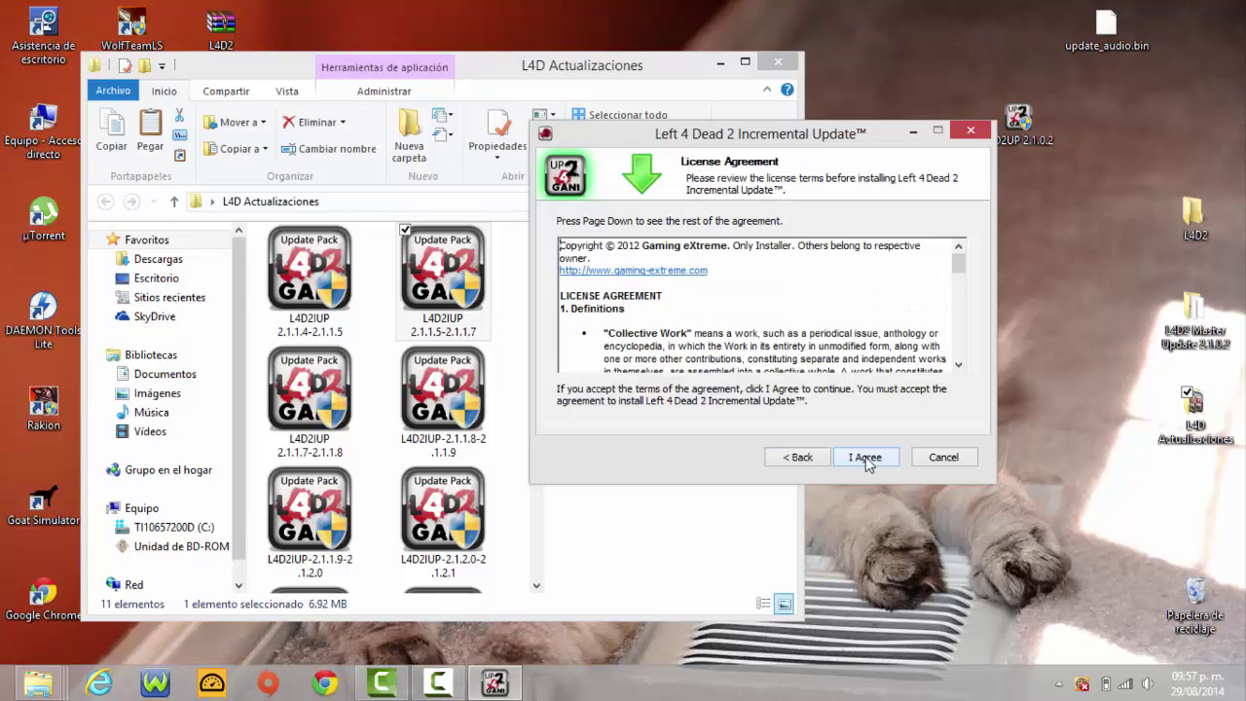
pyautogui.click(843, 458)
pyautogui.click(911, 349)
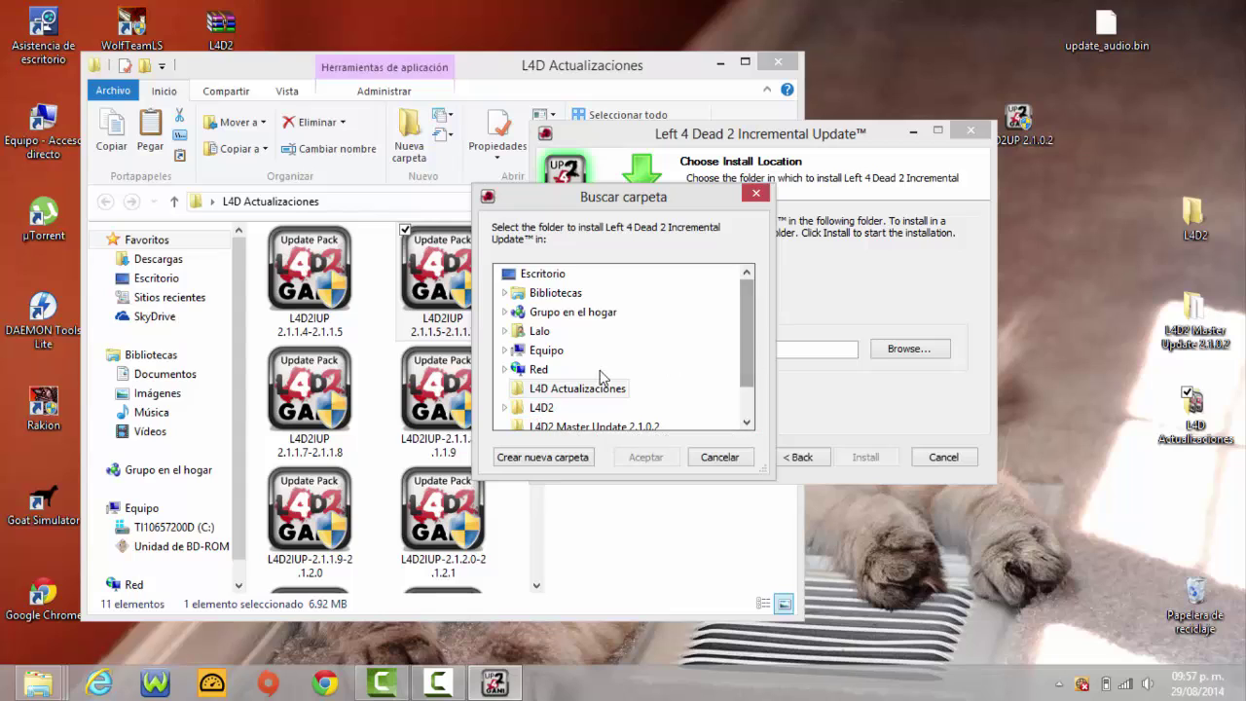
pyautogui.scroll(-1, 731, 347)
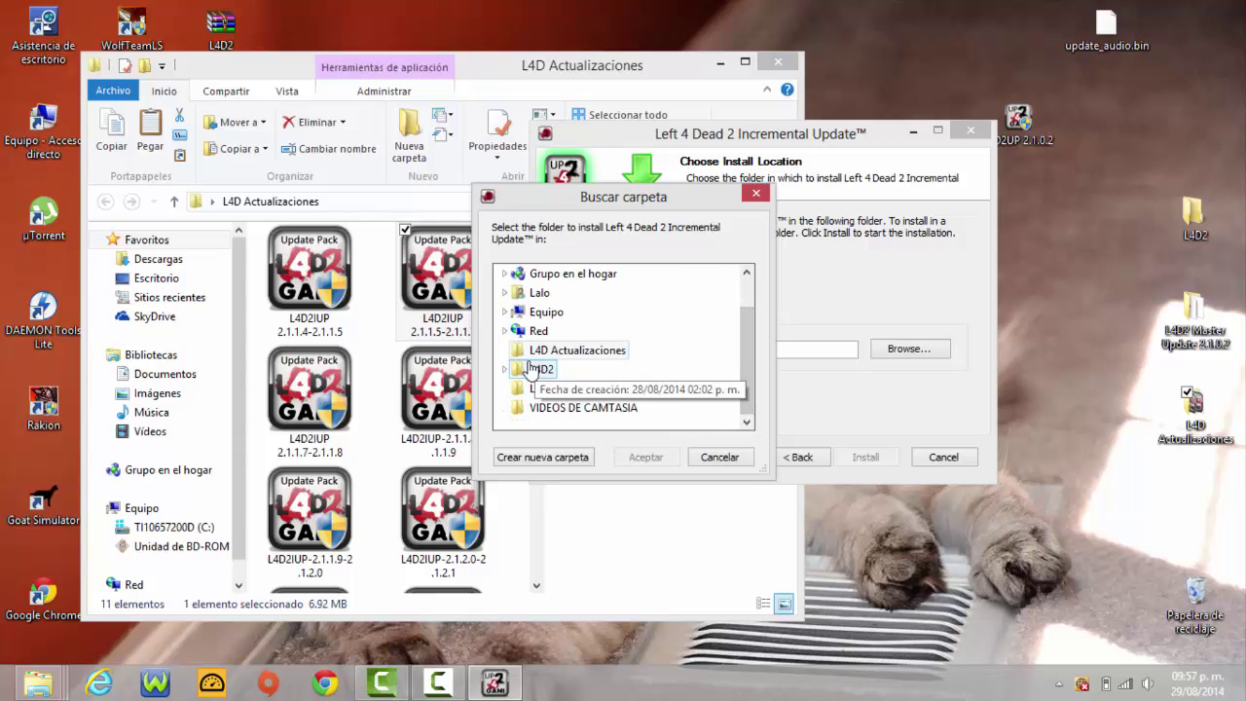
pyautogui.click(603, 370)
pyautogui.scroll(-1, 740, 311)
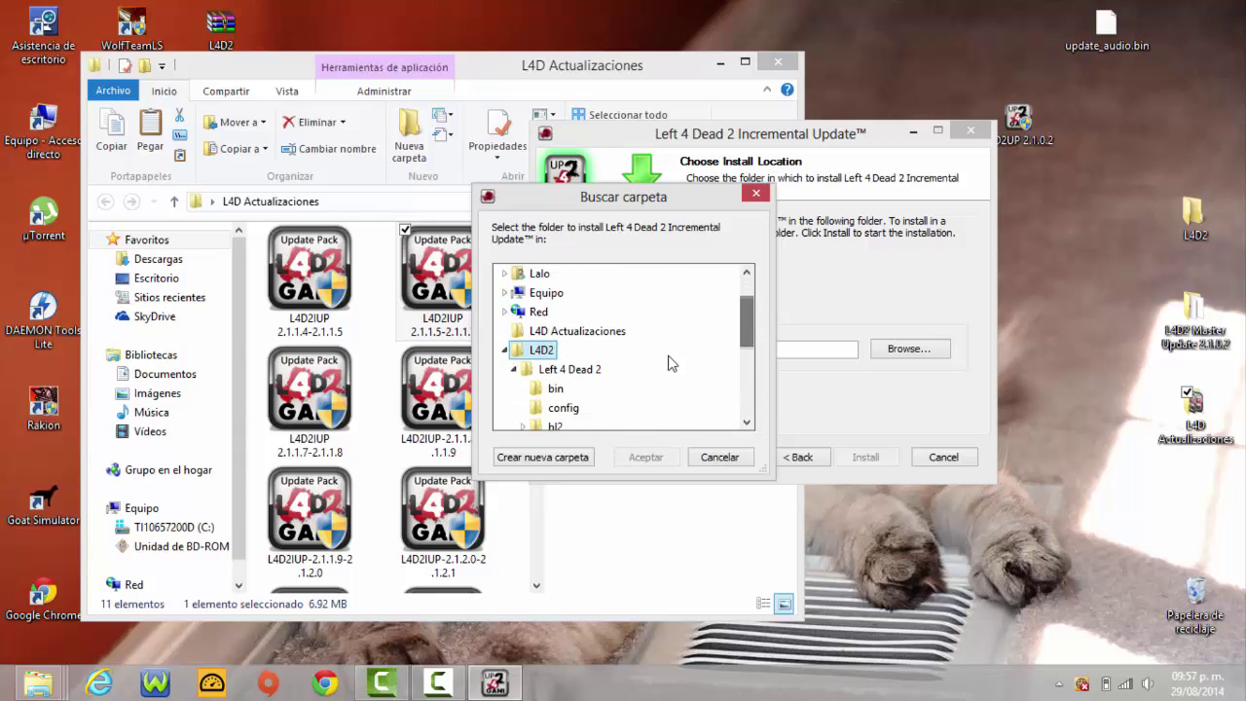
pyautogui.click(569, 370)
pyautogui.click(648, 457)
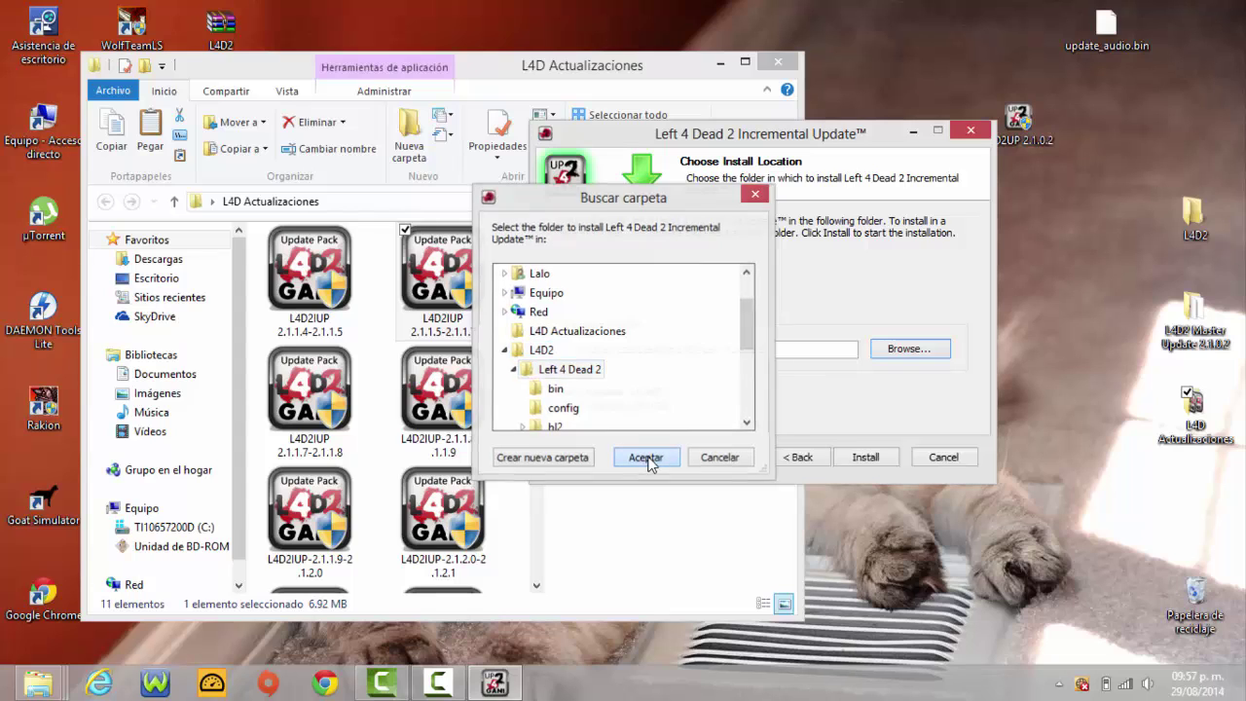
pyautogui.click(862, 458)
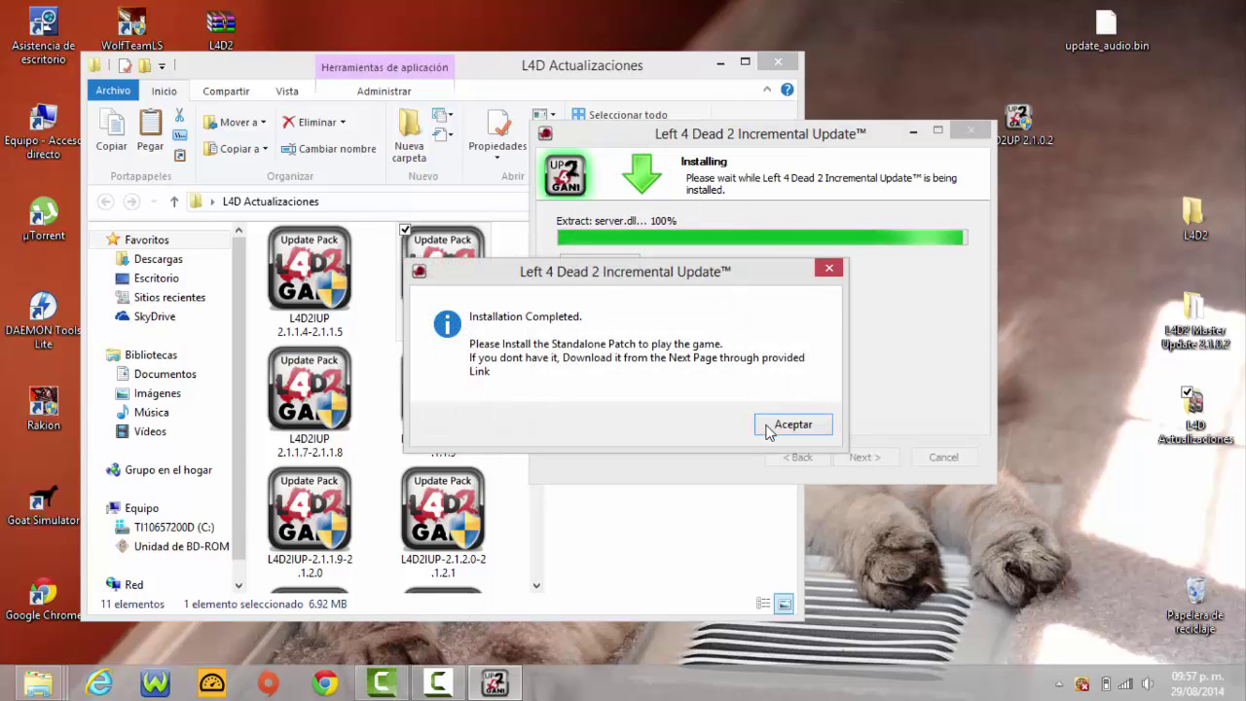
# Acknowledge the installation message and finish the 2.1.1.5-2.1.1.7 update wizard
pyautogui.click(790, 421)
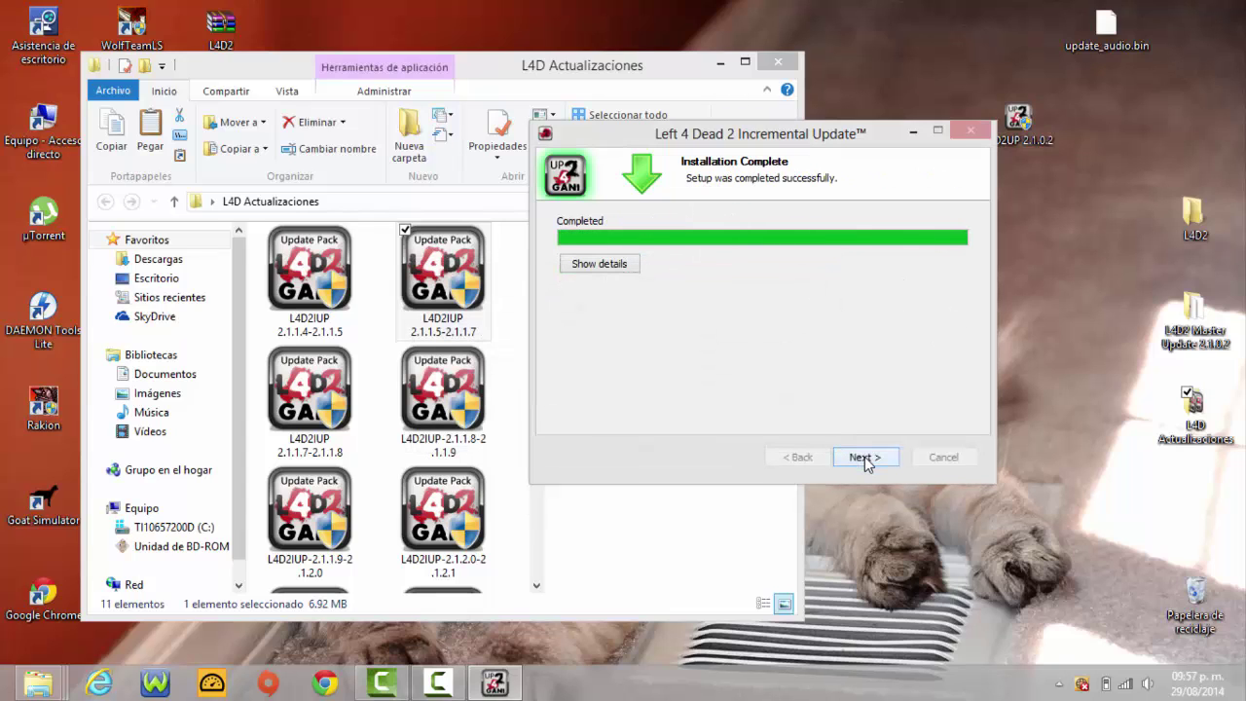
pyautogui.click(865, 456)
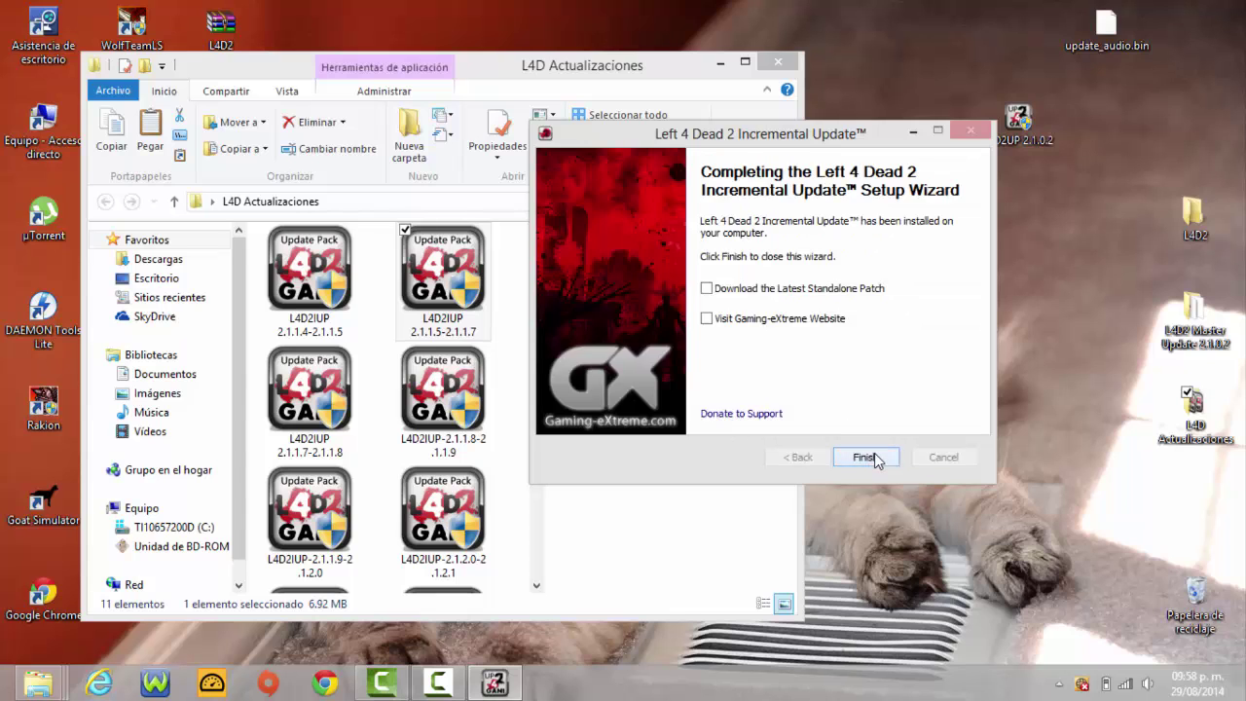
pyautogui.click(864, 454)
# Run the L4D2IUP 2.1.1.7-2.1.1.8 update pack as administrator
pyautogui.moveTo(539, 342); pyautogui.dragTo(551, 403)
pyautogui.click(304, 288)
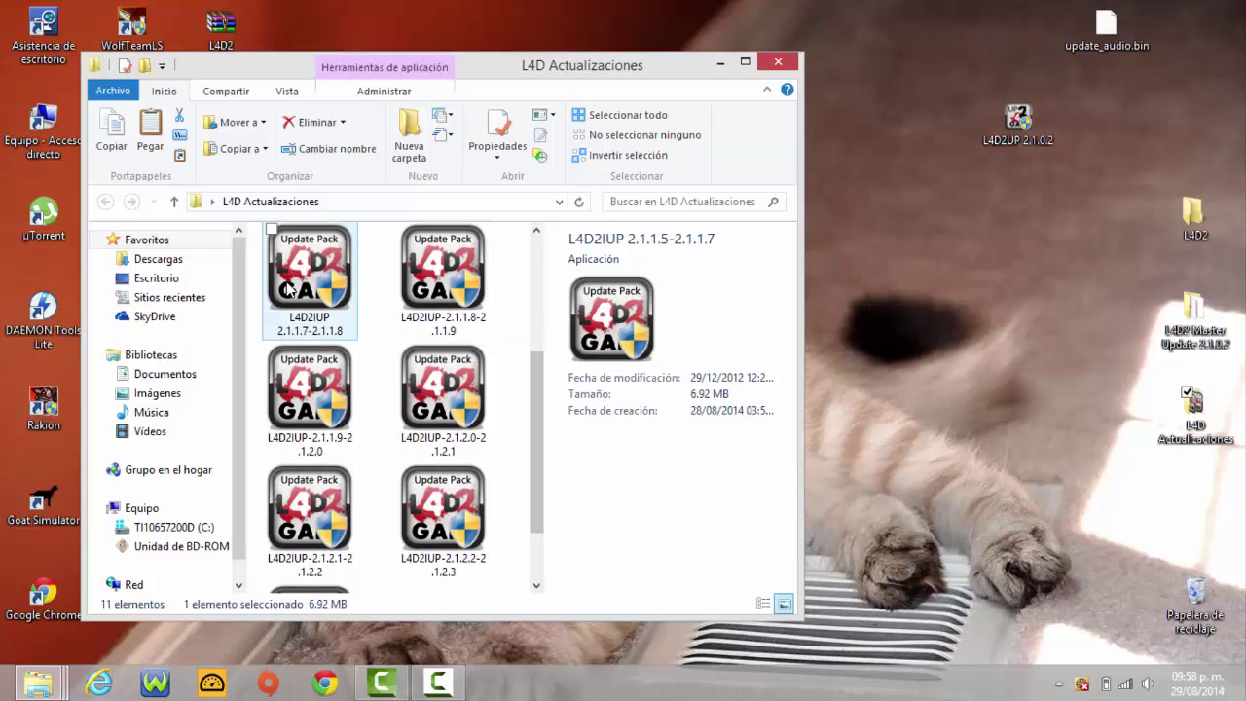
pyautogui.rightClick(304, 288)
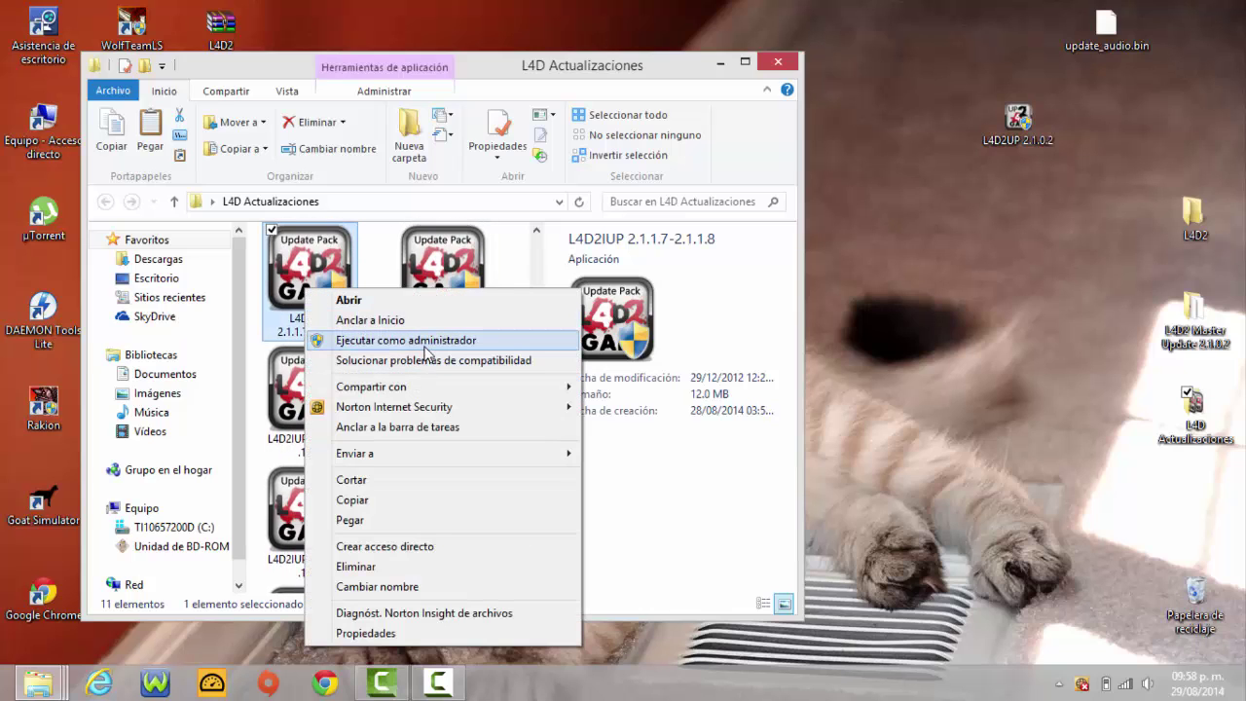
pyautogui.click(425, 341)
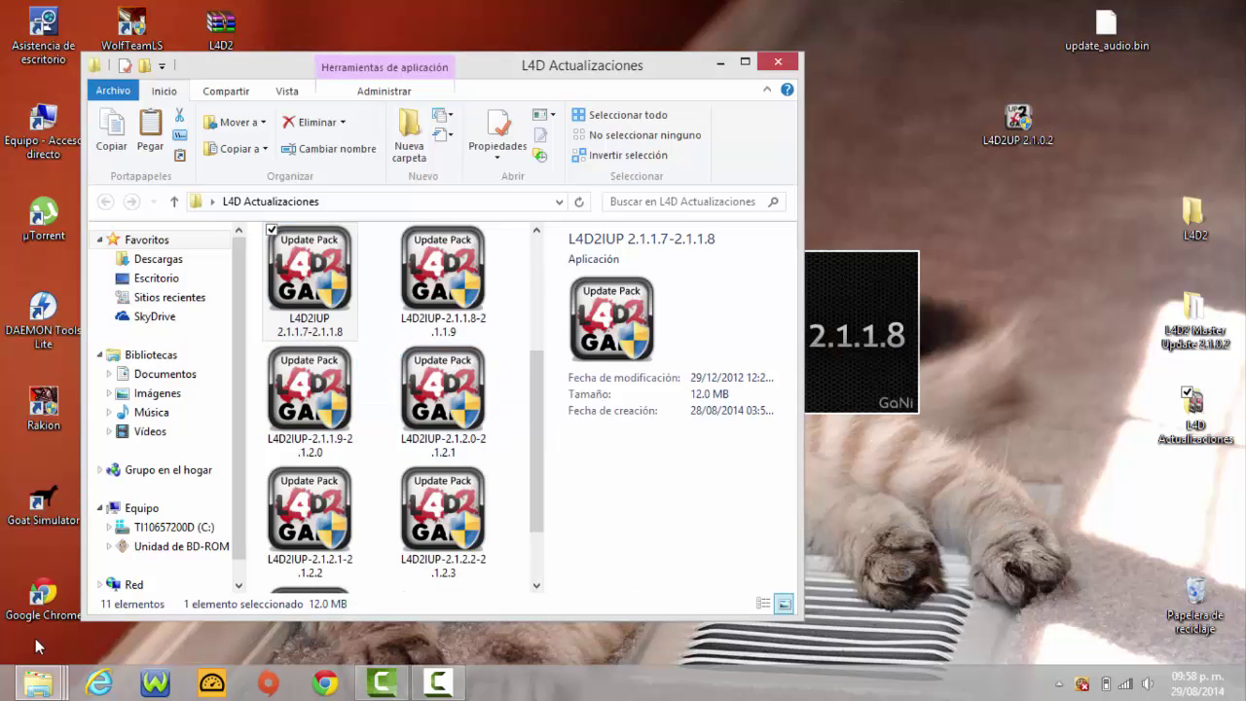
pyautogui.click(443, 687)
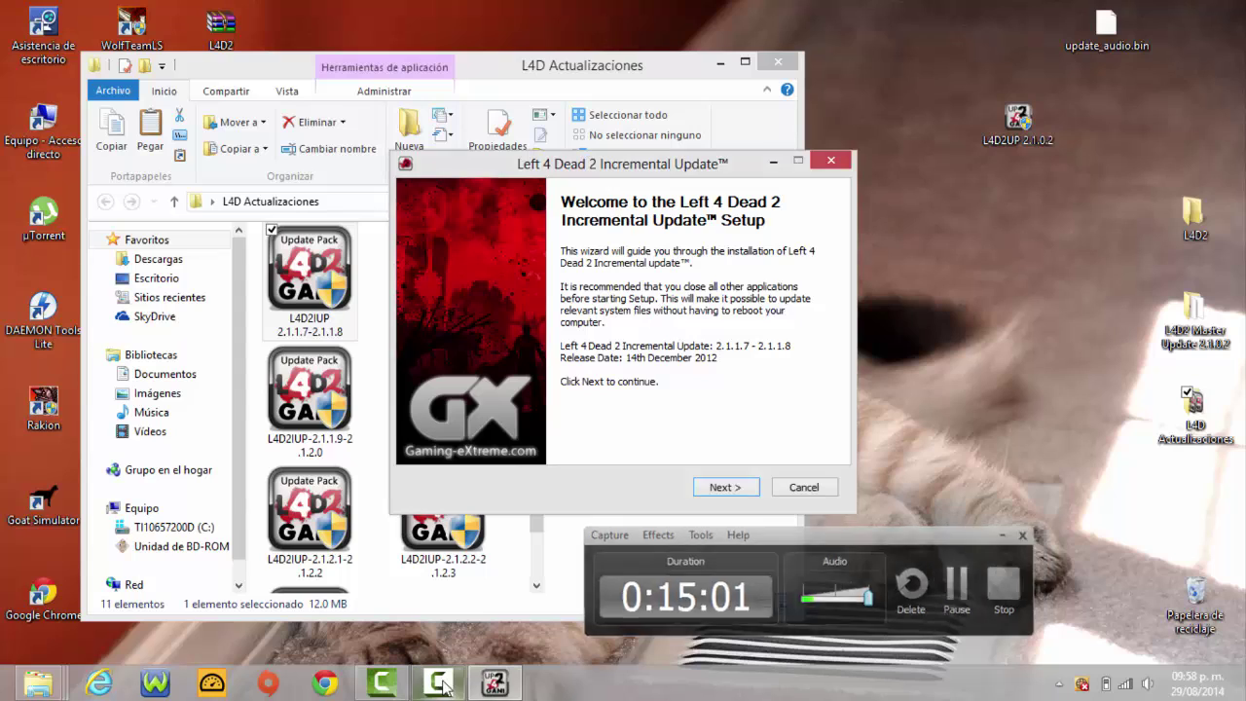
# Accept the 2.1.1.7-2.1.1.8 update's license and install it into the Left 4 Dead 2 folder inside the desktop's L4D2 folder
pyautogui.click(727, 488)
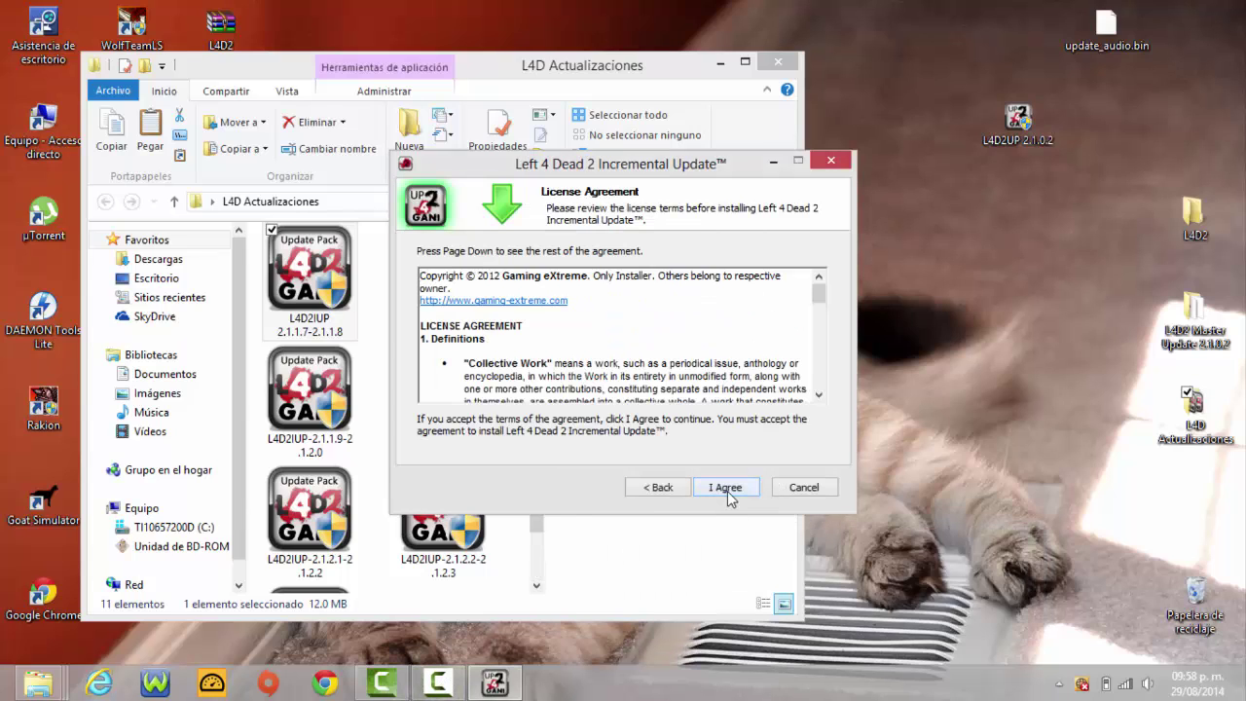
pyautogui.click(727, 490)
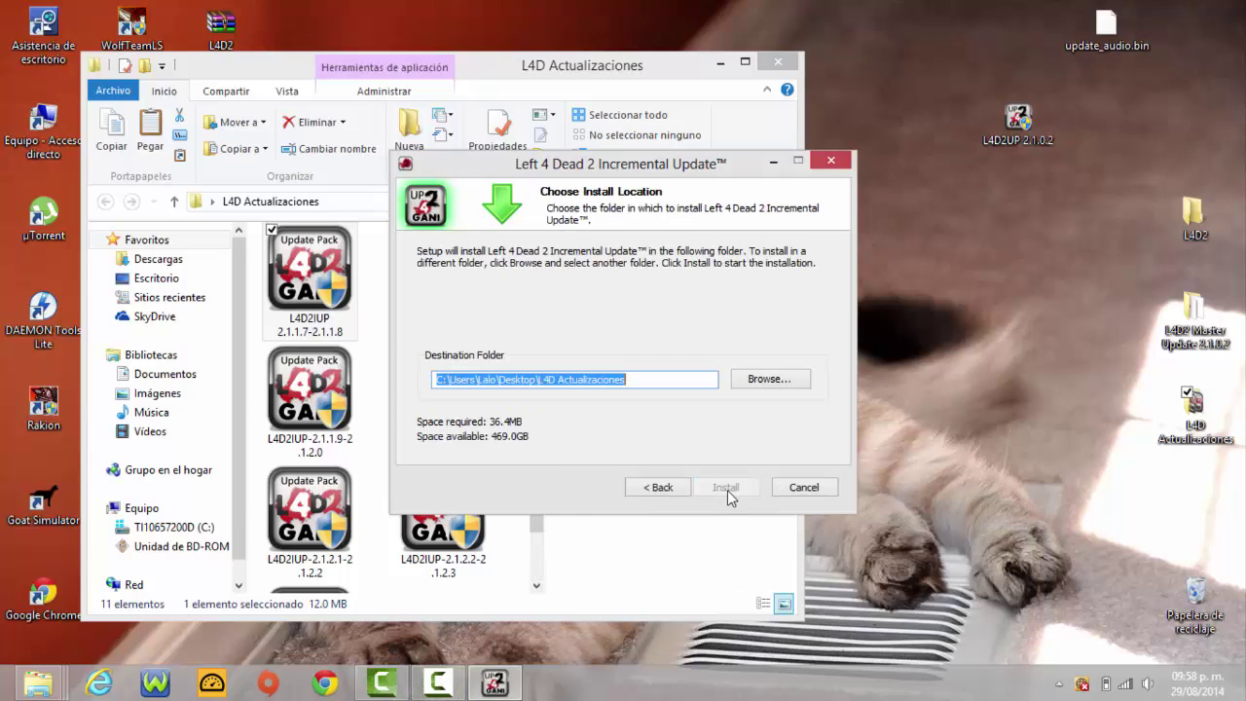
pyautogui.click(770, 379)
pyautogui.moveTo(744, 345); pyautogui.dragTo(746, 361)
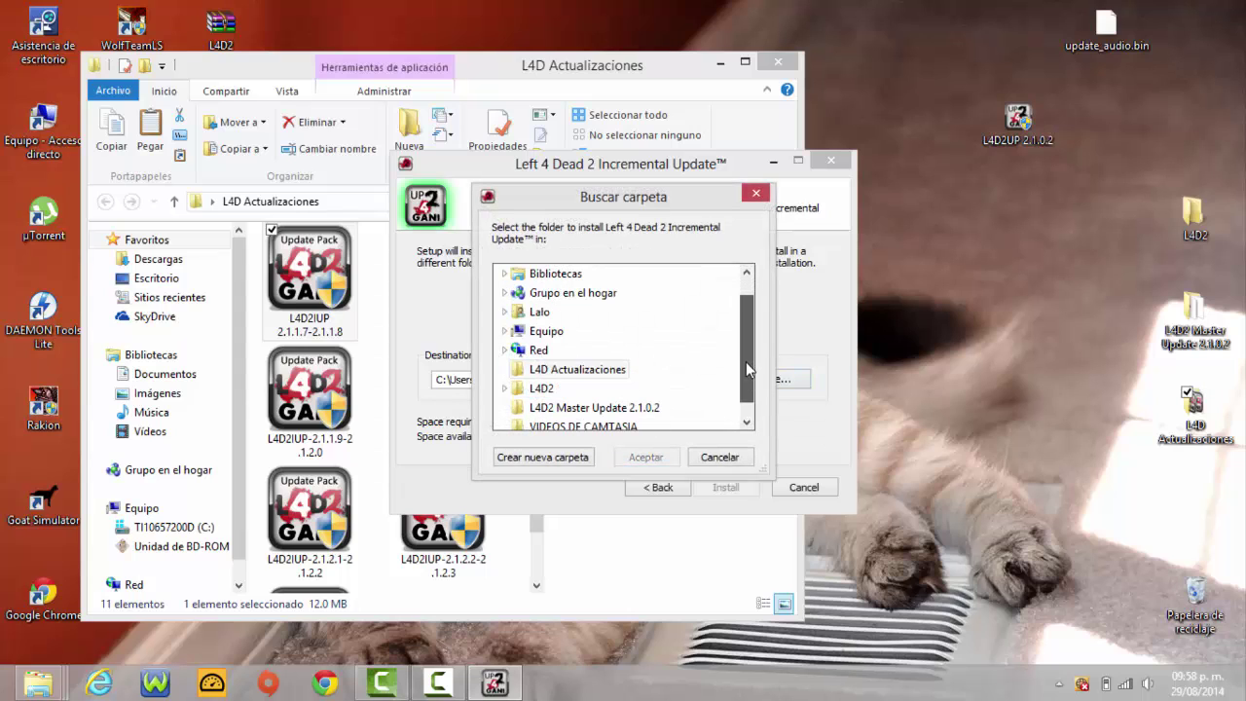
pyautogui.click(546, 390)
pyautogui.click(567, 424)
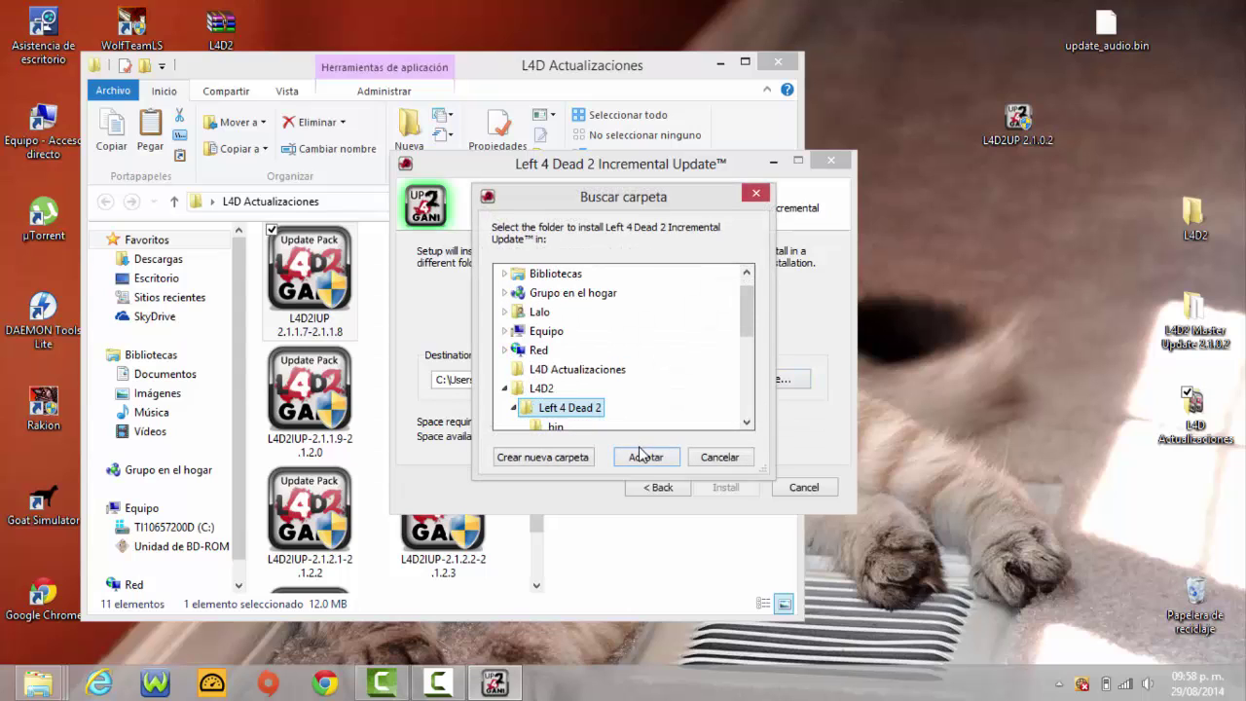
pyautogui.click(645, 458)
pyautogui.click(726, 488)
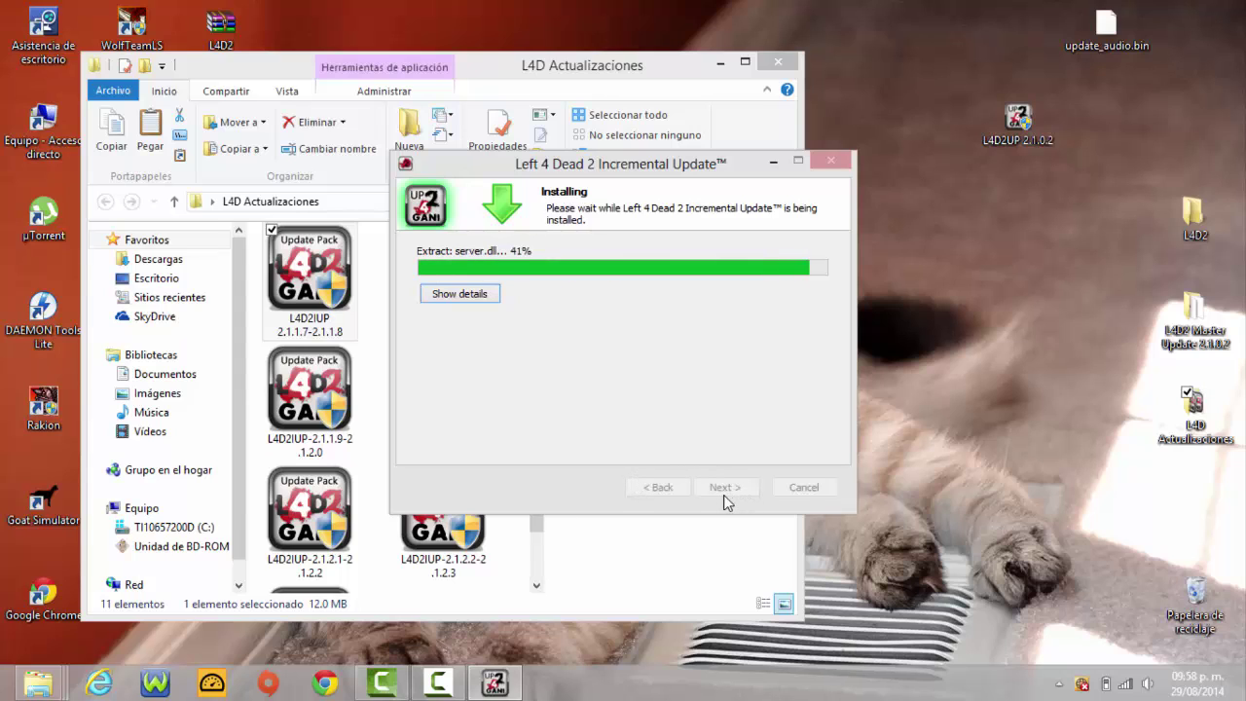
# Acknowledge the installation message and finish the 2.1.1.7-2.1.1.8 update wizard
pyautogui.click(785, 421)
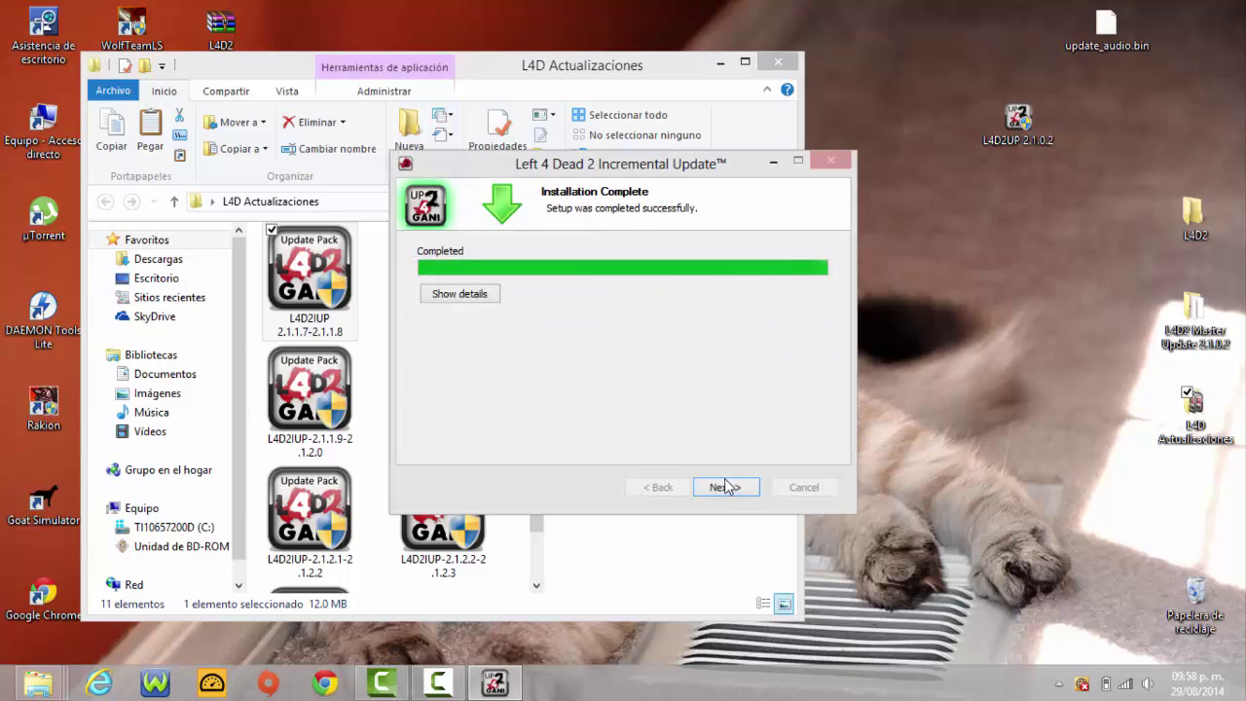
pyautogui.click(725, 490)
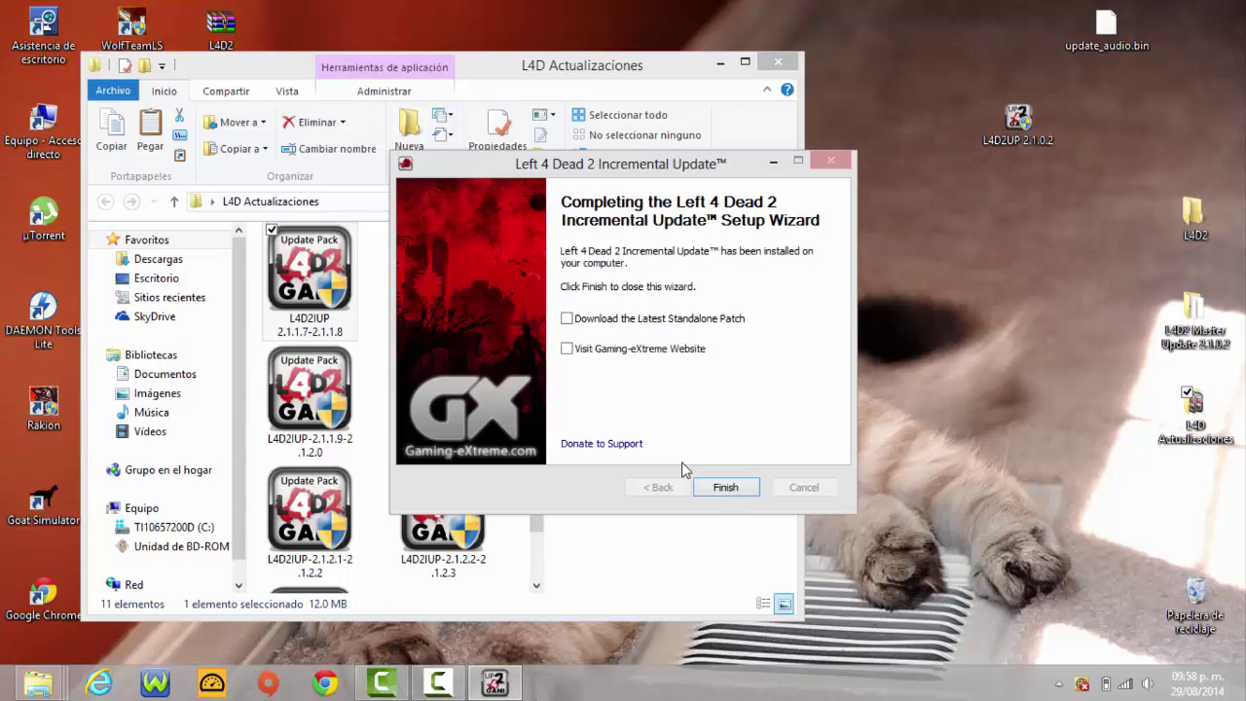
pyautogui.click(725, 487)
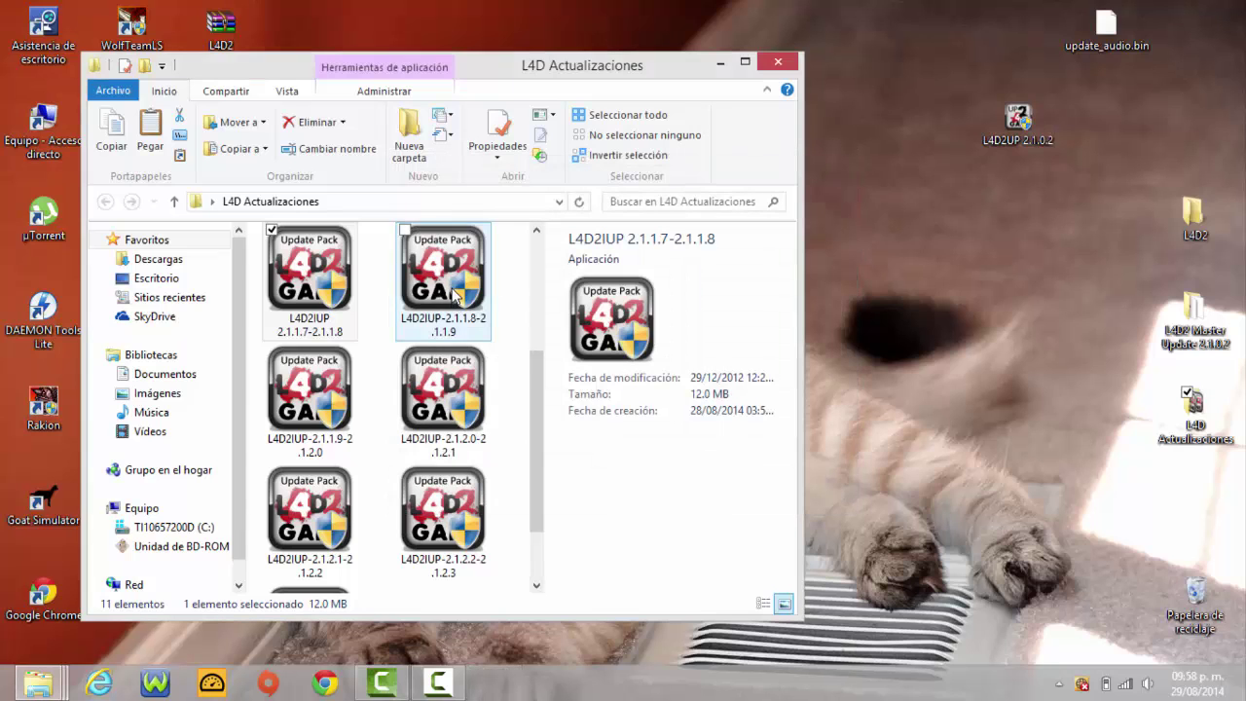
# Run the L4D2IUP-2.1.1.8-2.1.1.9 update pack as administrator and accept its license agreement
pyautogui.rightClick(453, 292)
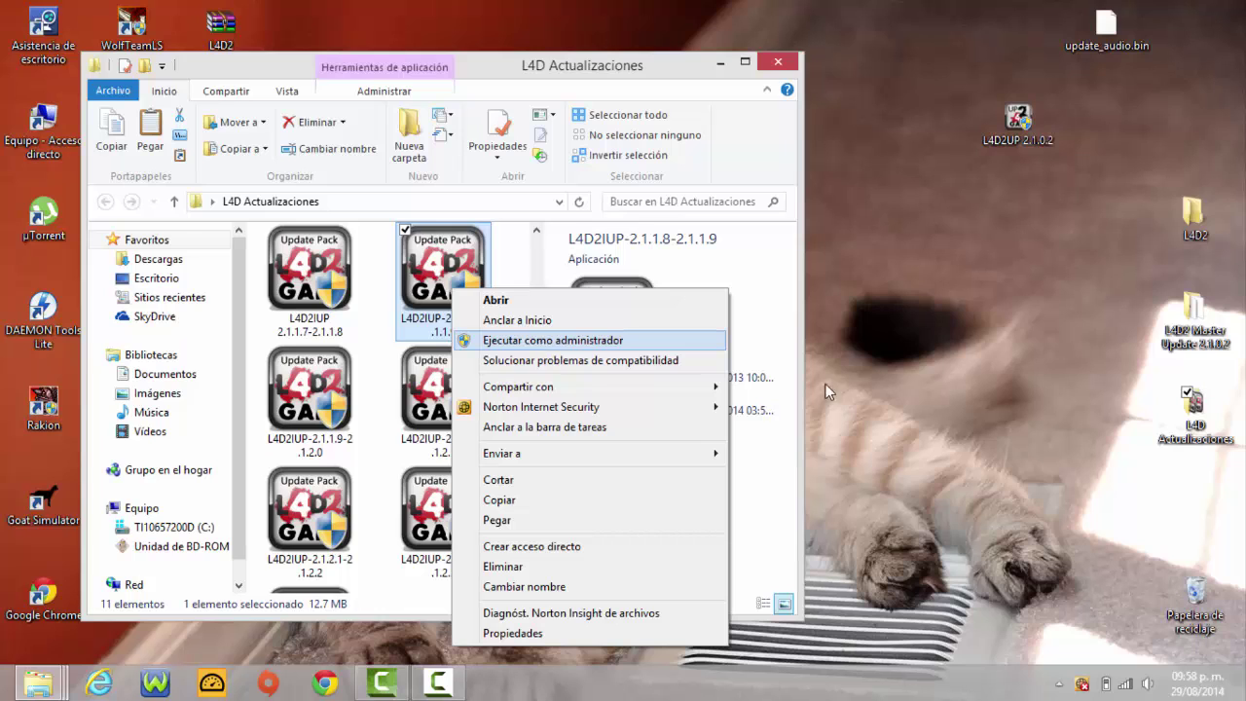
pyautogui.press('Return')
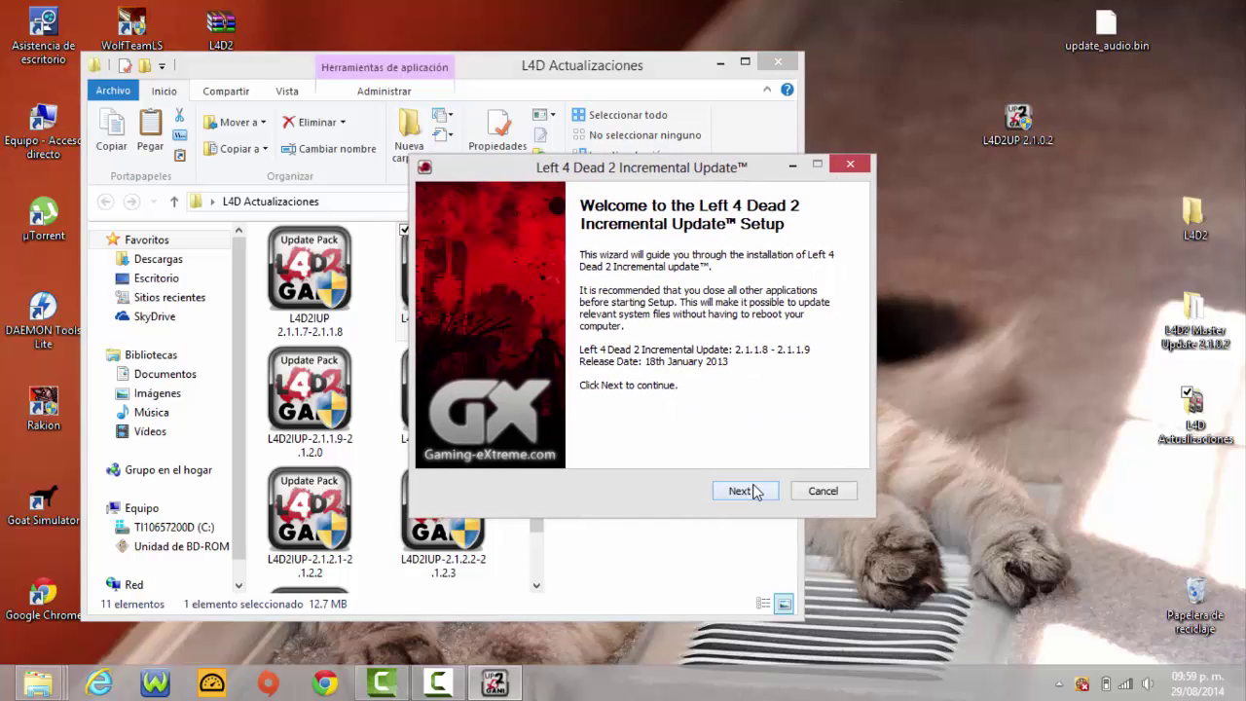
pyautogui.click(755, 491)
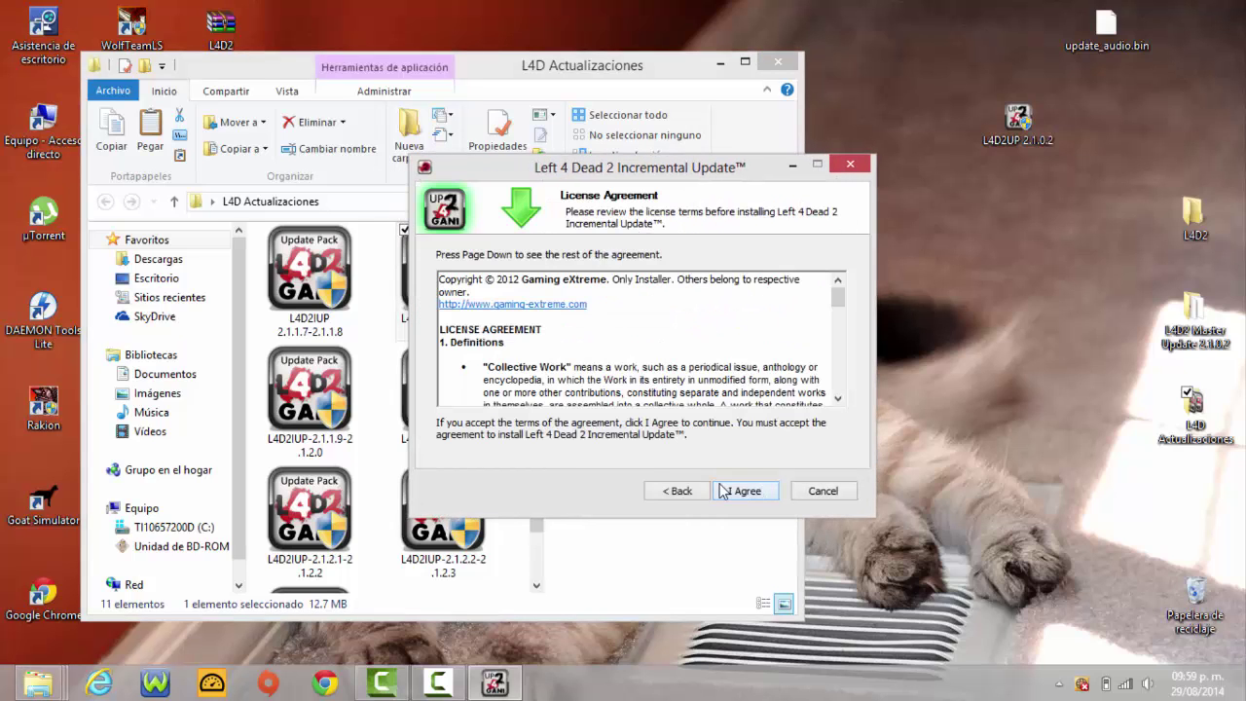
pyautogui.click(743, 491)
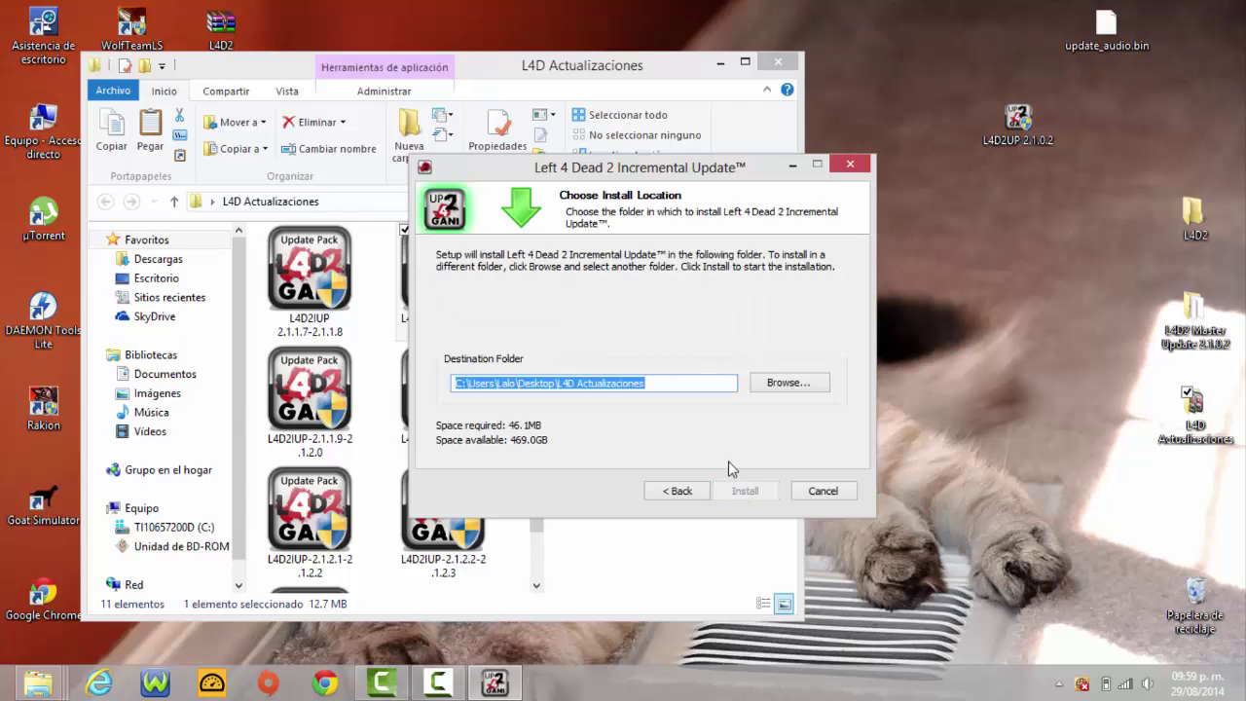
# Install the 2.1.1.8-2.1.1.9 update into the Left 4 Dead 2 folder inside the desktop's L4D2 folder
pyautogui.click(788, 389)
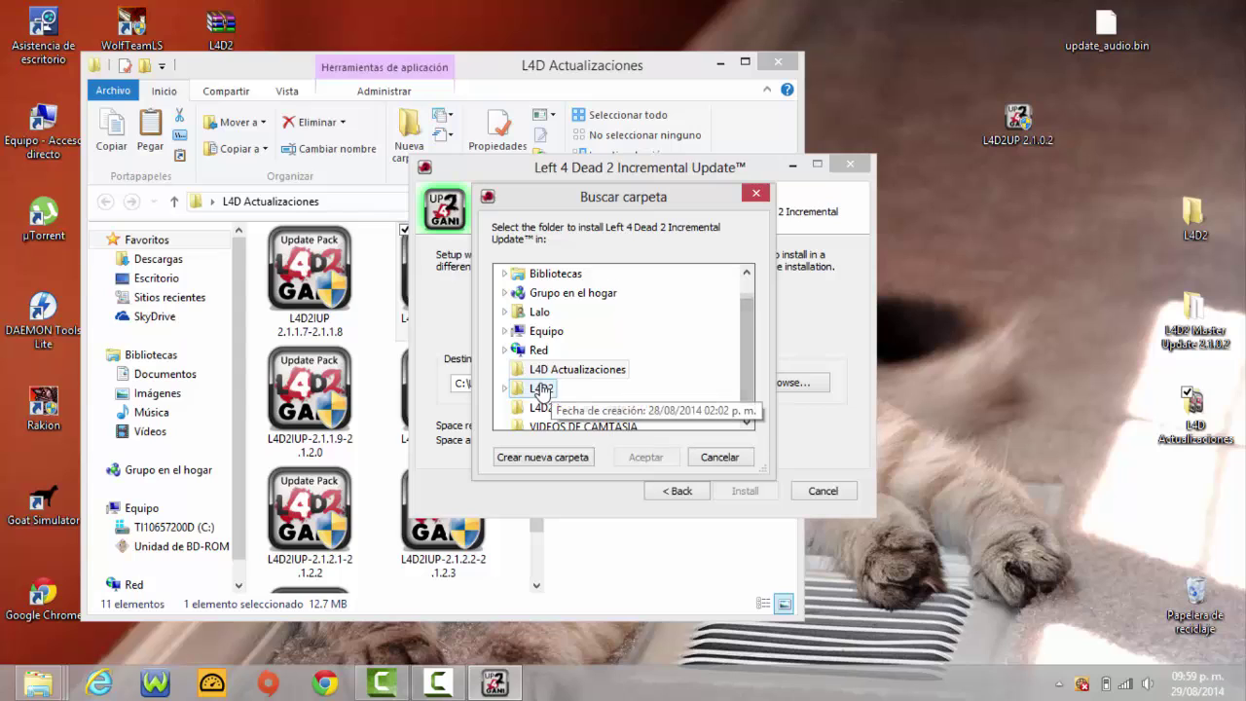
pyautogui.click(574, 405)
pyautogui.scroll(-2, 736, 348)
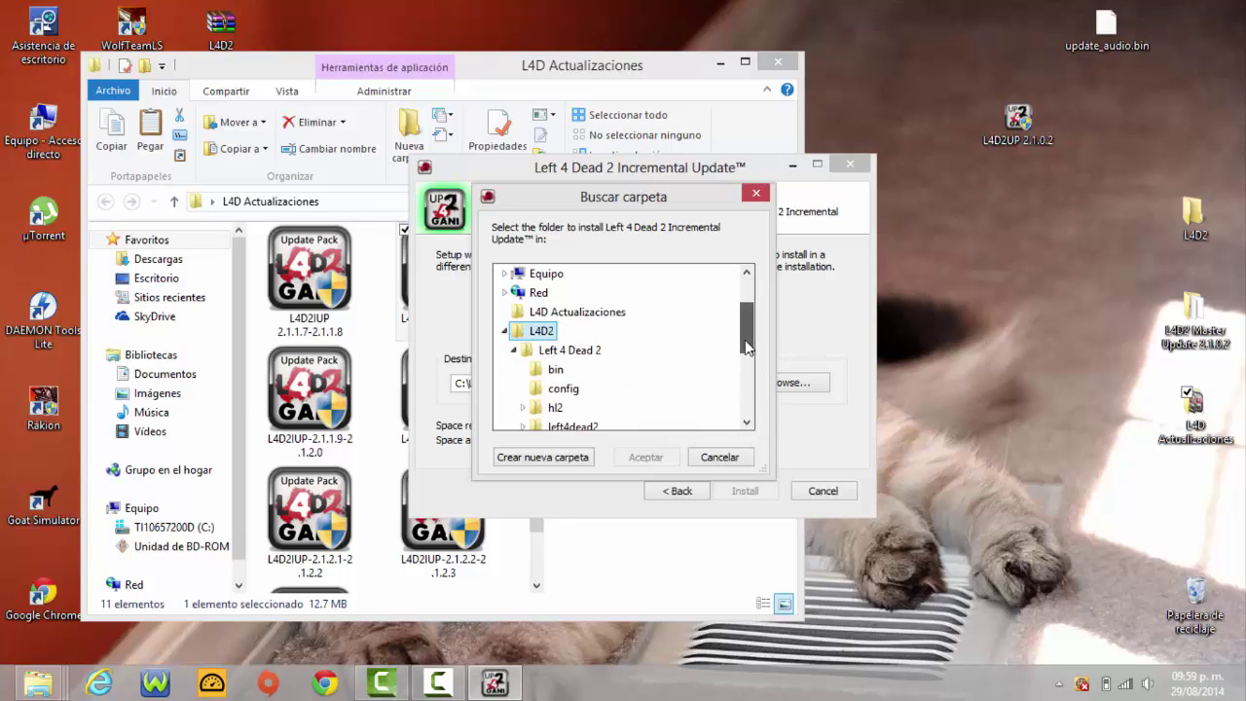
pyautogui.click(594, 352)
pyautogui.click(659, 458)
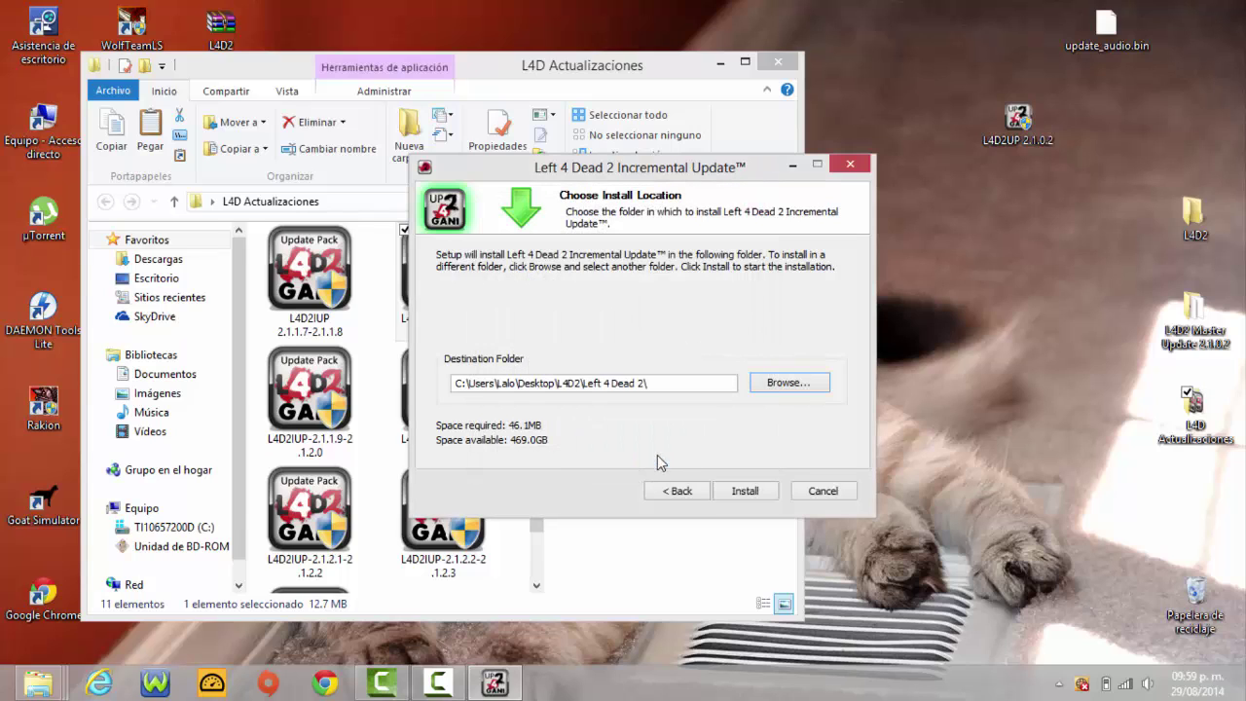
pyautogui.click(734, 487)
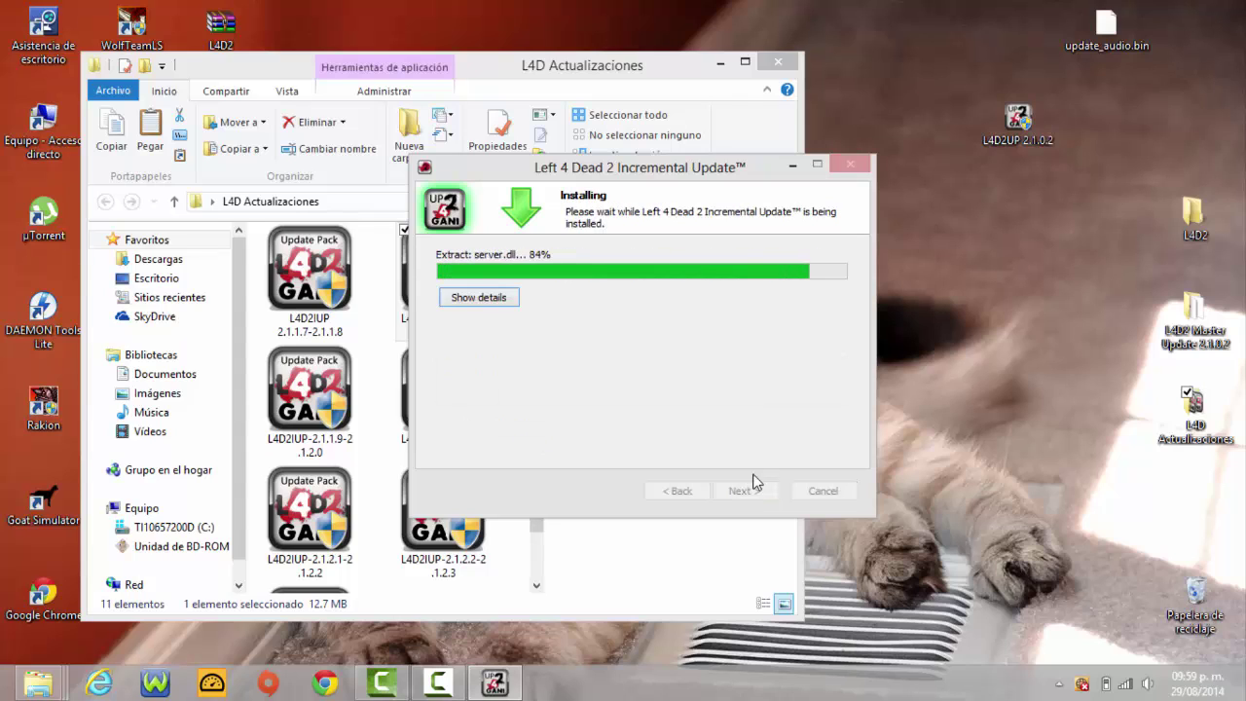
# Acknowledge the installation message and finish the 2.1.1.8-2.1.1.9 update wizard
pyautogui.click(794, 425)
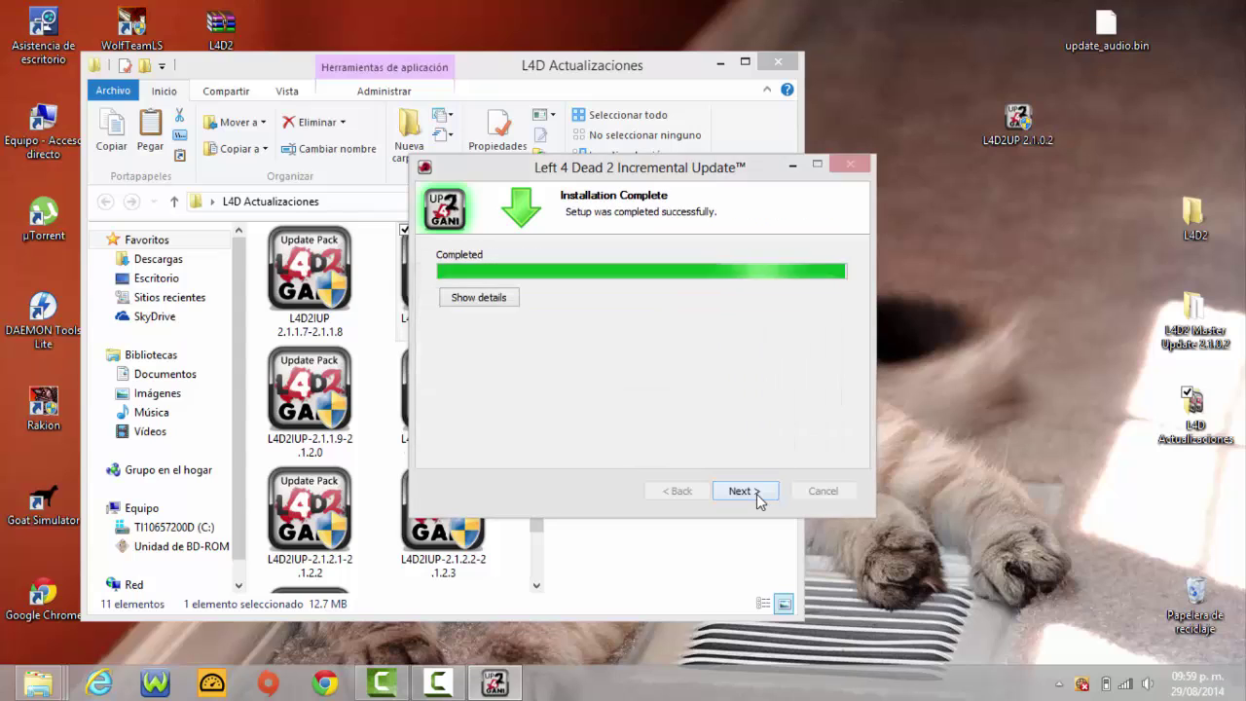
pyautogui.click(743, 490)
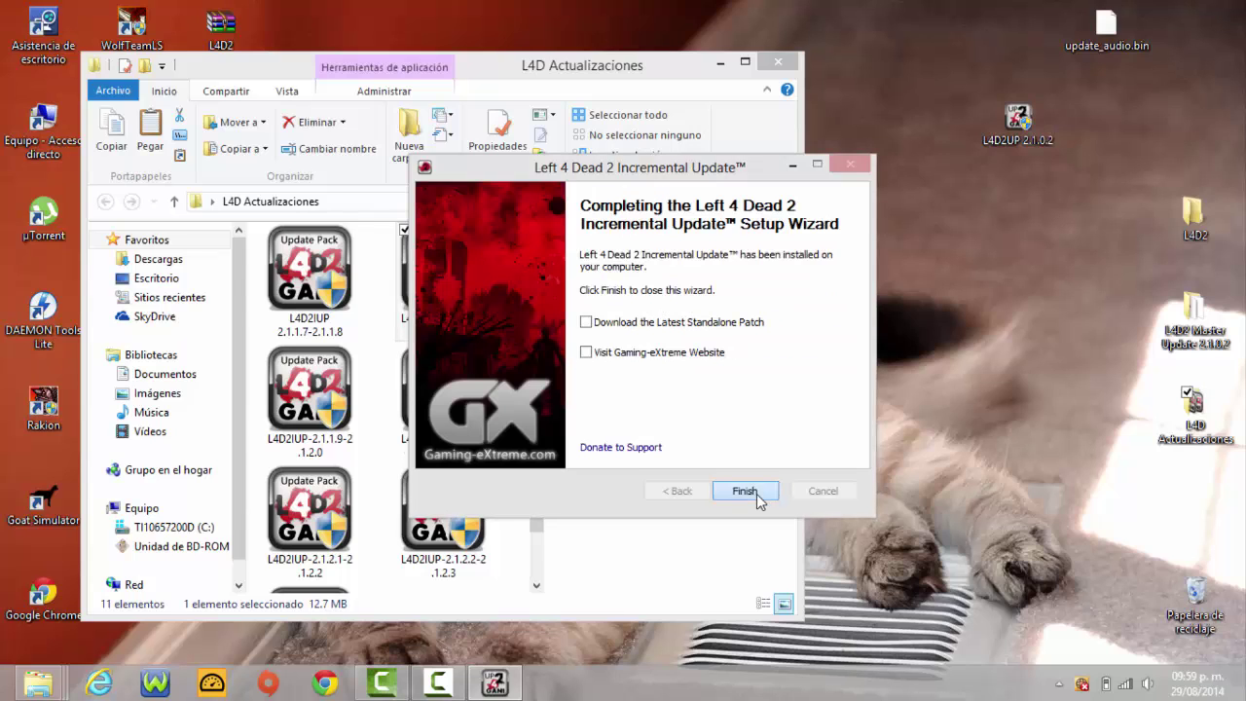
pyautogui.click(756, 494)
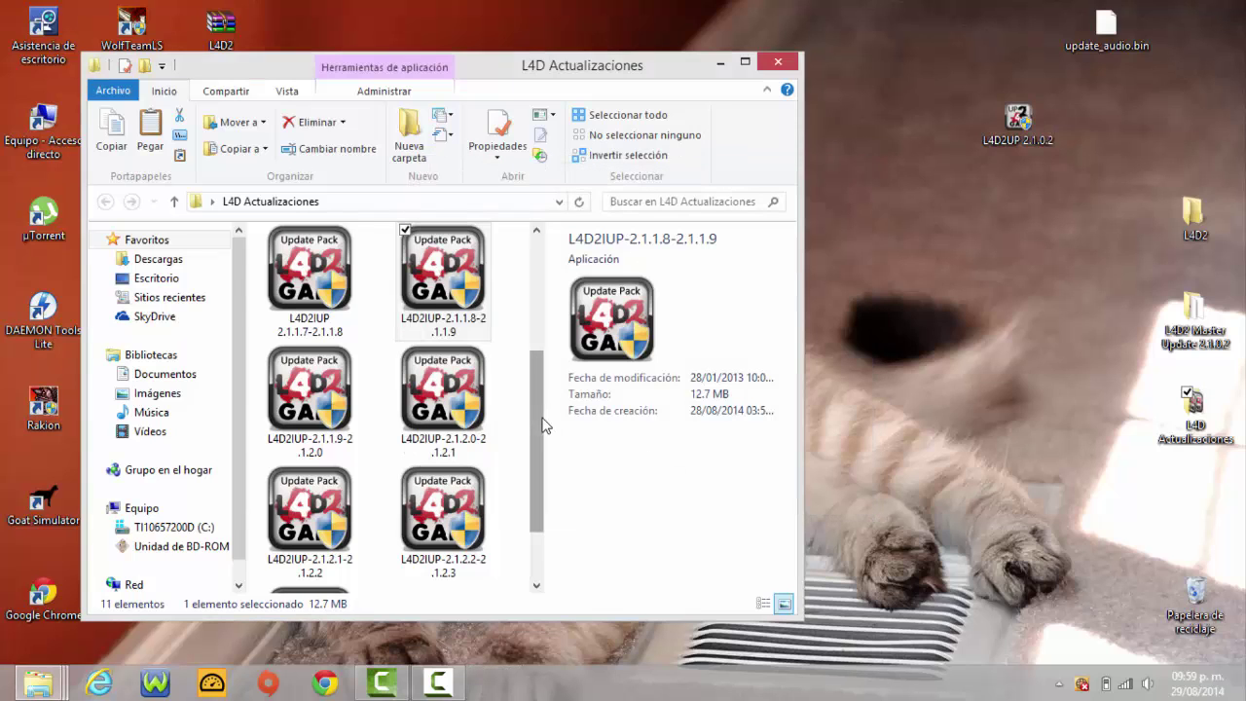
# Run the L4D2IUP-2.1.1.9-2.1.2.0 update pack and accept its license agreement
pyautogui.scroll(-1, 331, 390)
pyautogui.rightClick(331, 385)
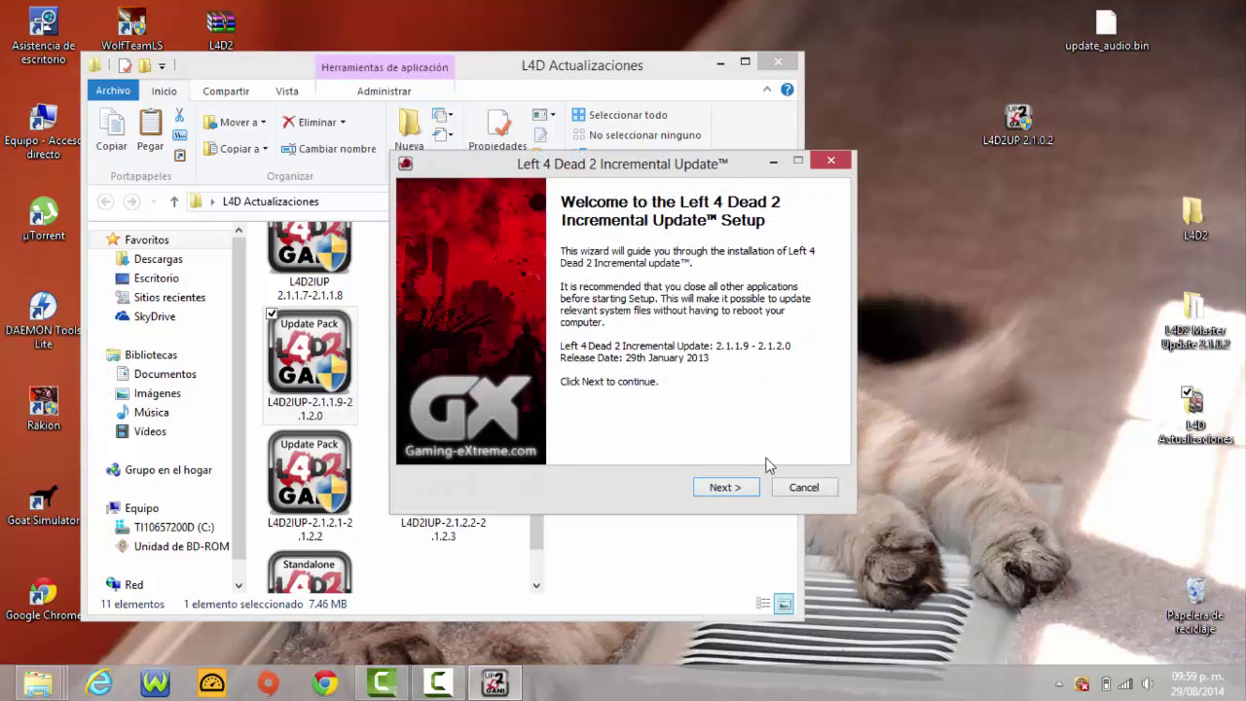
pyautogui.click(728, 489)
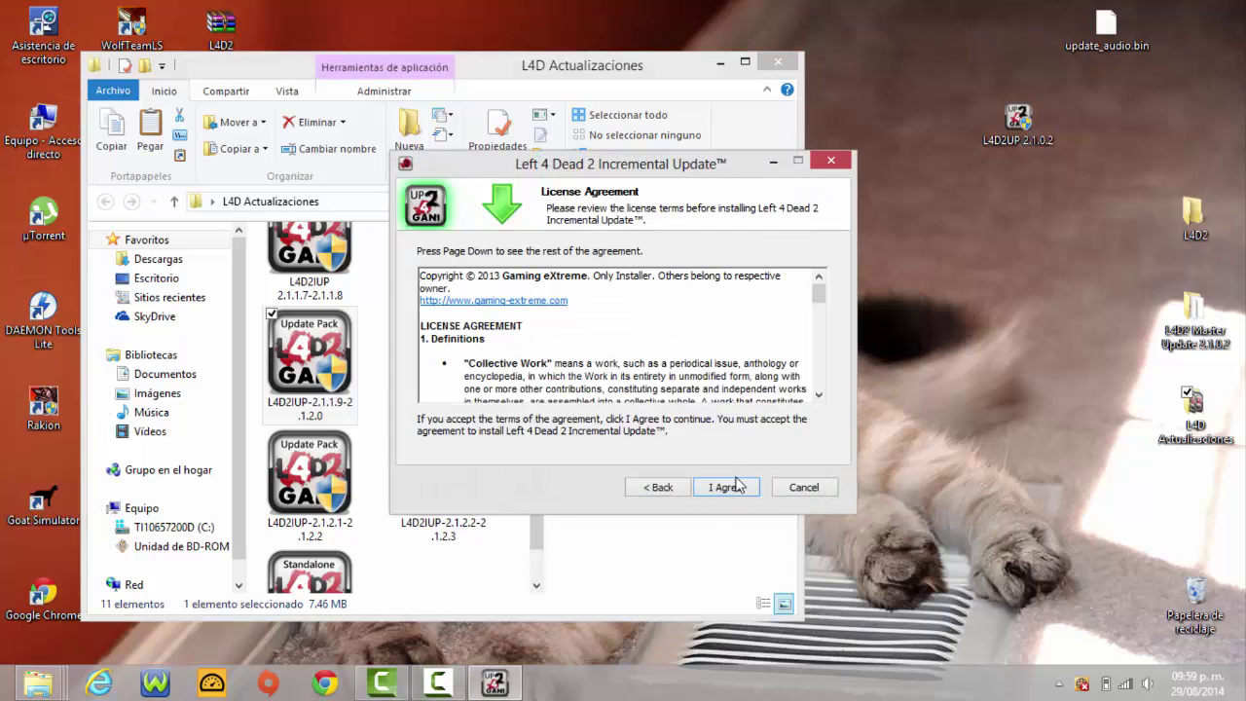
pyautogui.click(728, 486)
# Install the 2.1.1.9-2.1.2.0 update into the Left 4 Dead 2 folder inside the desktop's L4D2 folder
pyautogui.click(770, 379)
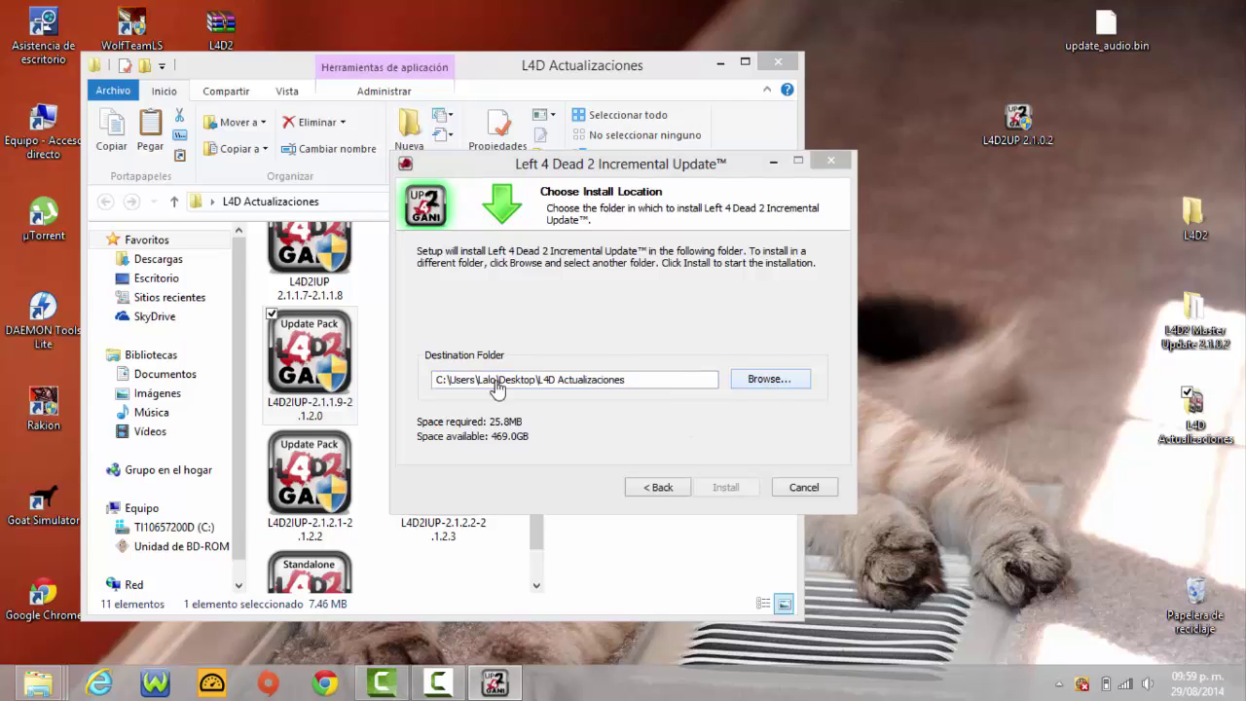
pyautogui.scroll(-1, 743, 331)
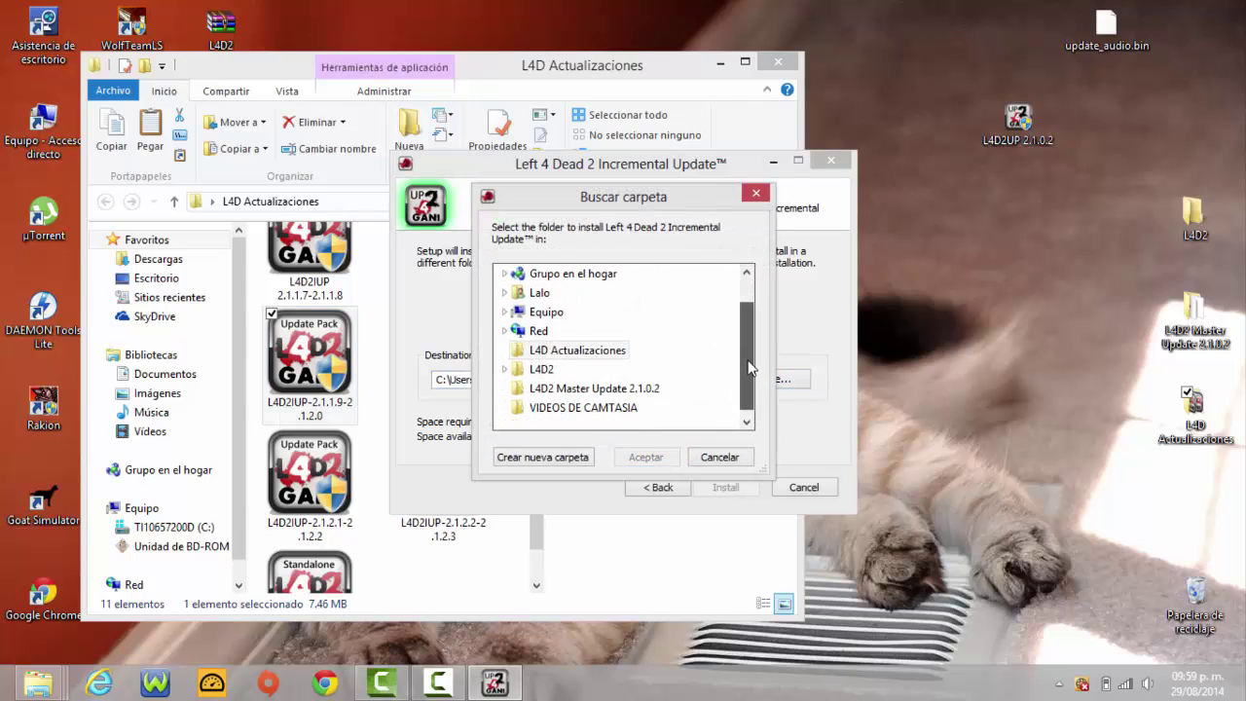
pyautogui.click(537, 373)
pyautogui.click(570, 409)
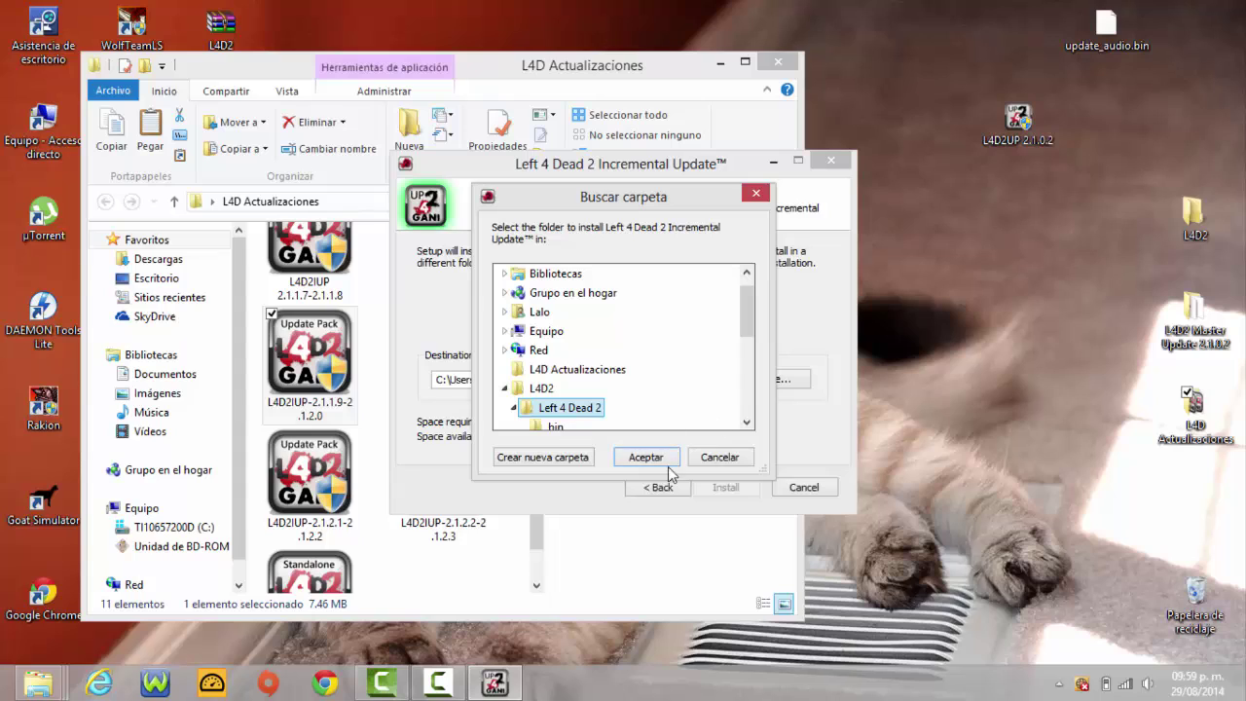
pyautogui.click(645, 457)
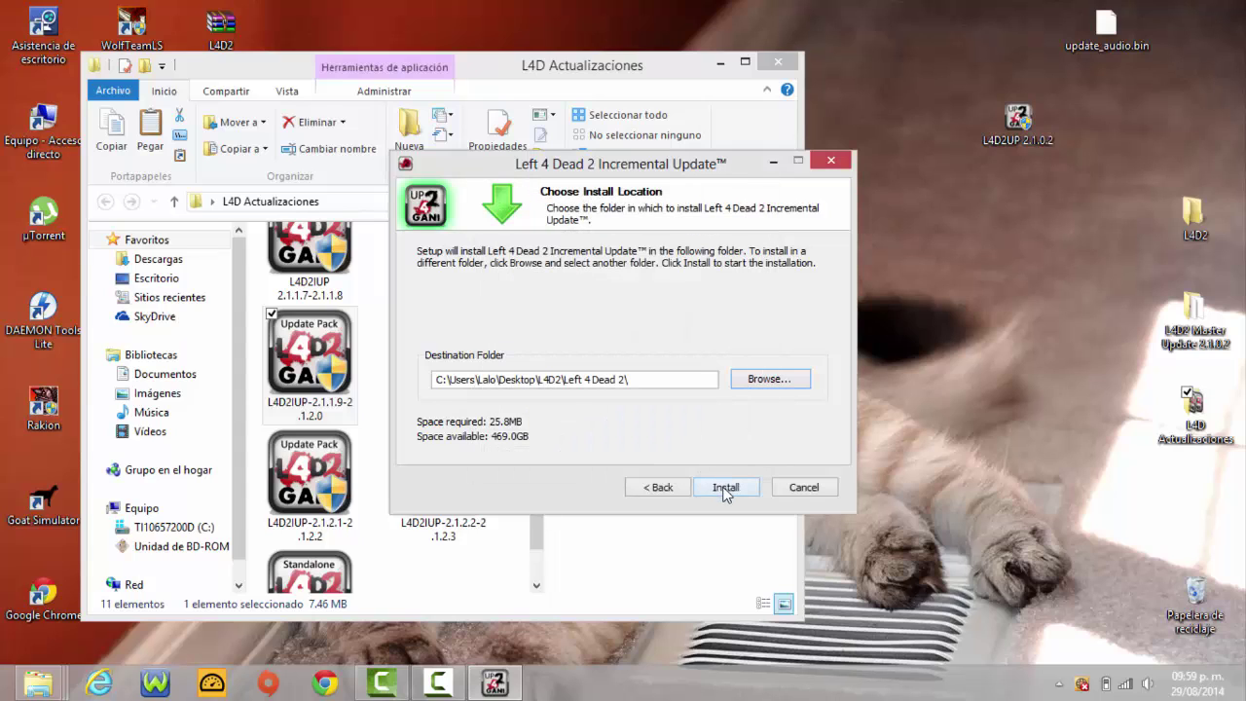
pyautogui.click(724, 488)
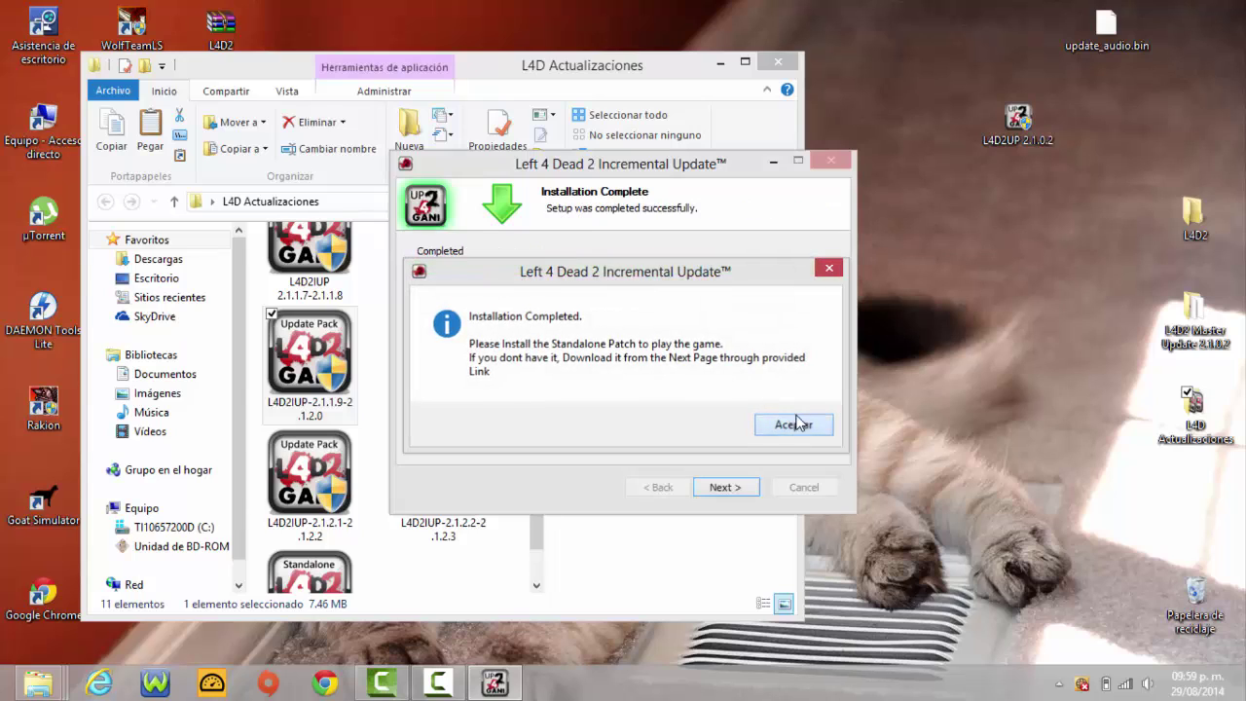
# Acknowledge the installation message and finish the 2.1.1.9-2.1.2.0 update wizard
pyautogui.click(791, 426)
pyautogui.click(725, 486)
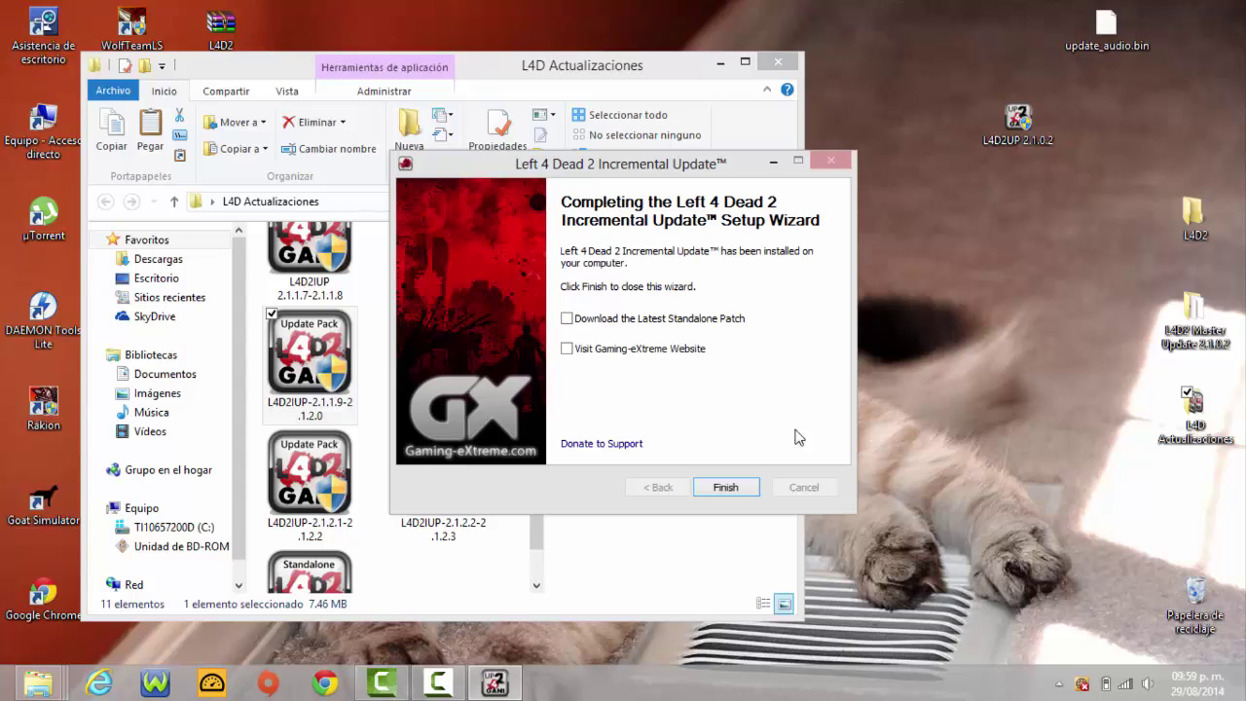
pyautogui.click(721, 488)
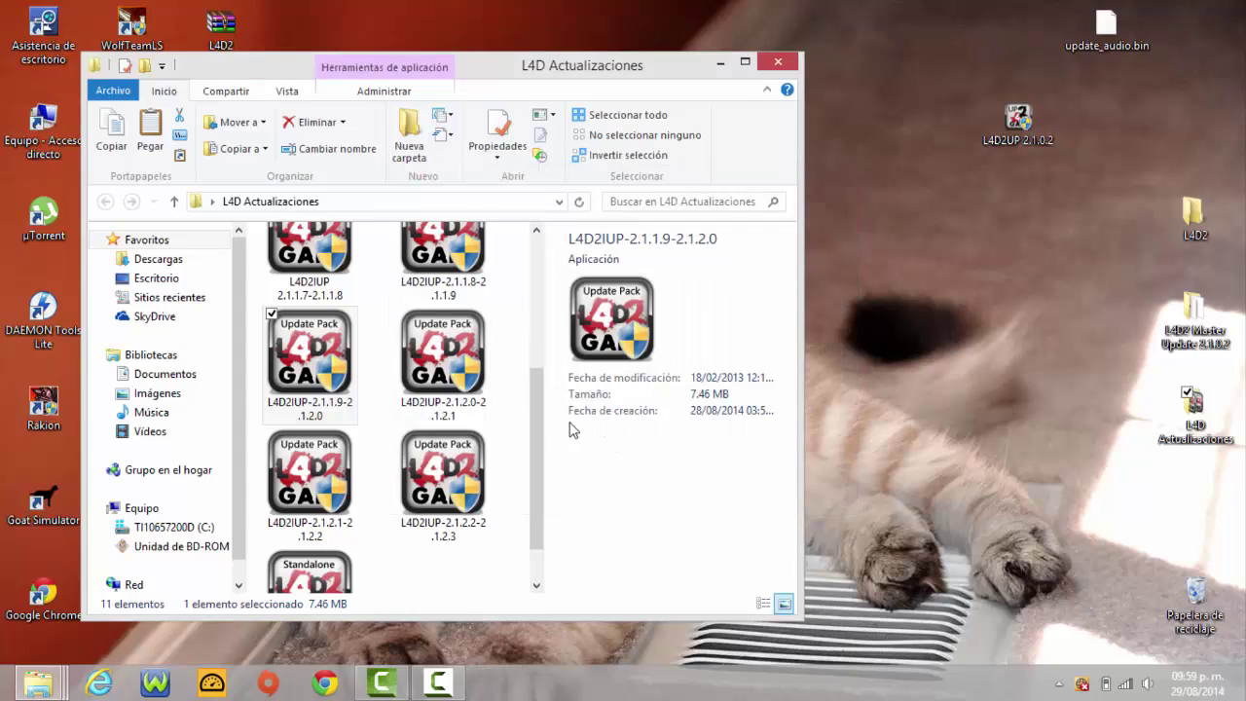
# Run the L4D2IUP-2.1.2.0-2.1.2.1 update pack and accept its license agreement
pyautogui.click(462, 367)
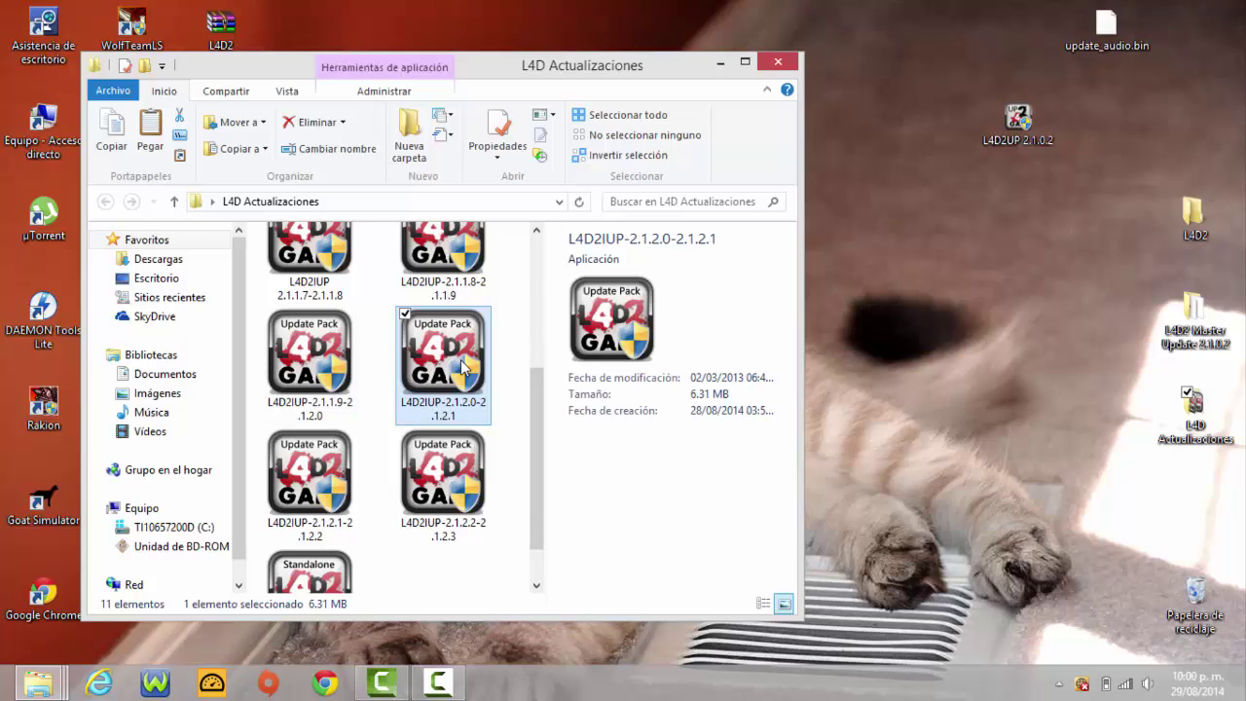
pyautogui.doubleClick(463, 367)
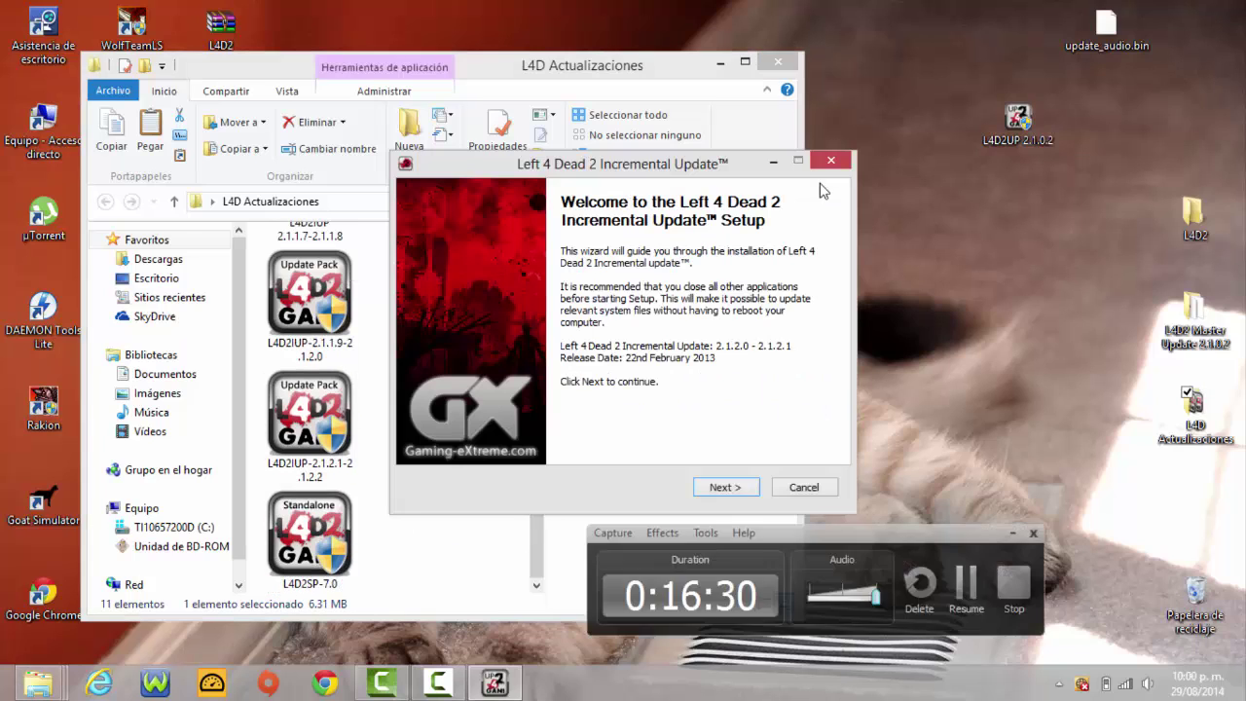
pyautogui.click(728, 477)
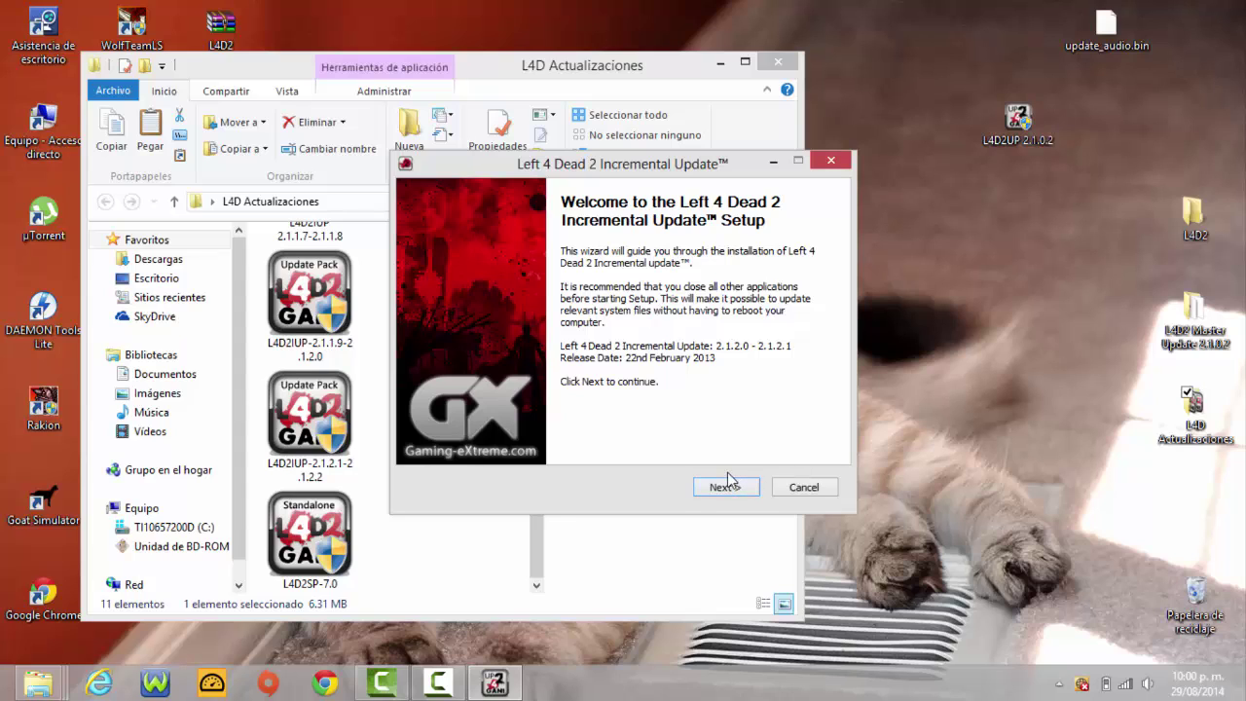
pyautogui.click(732, 492)
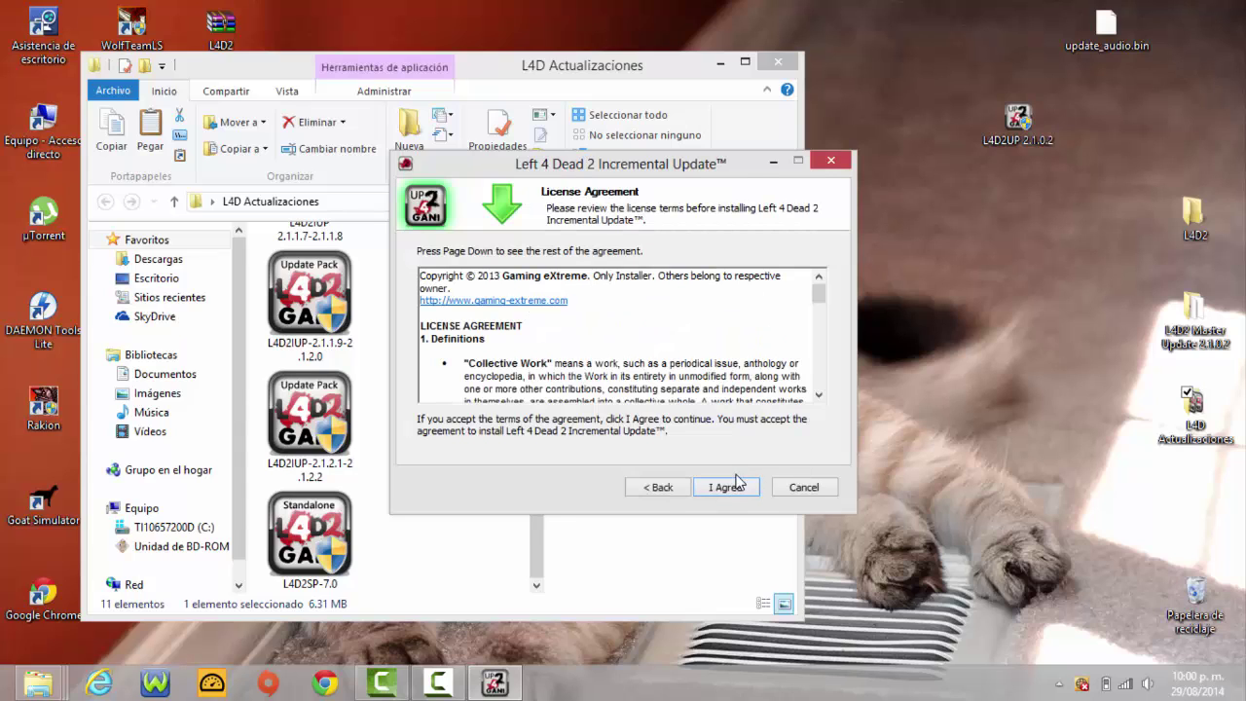
pyautogui.click(737, 484)
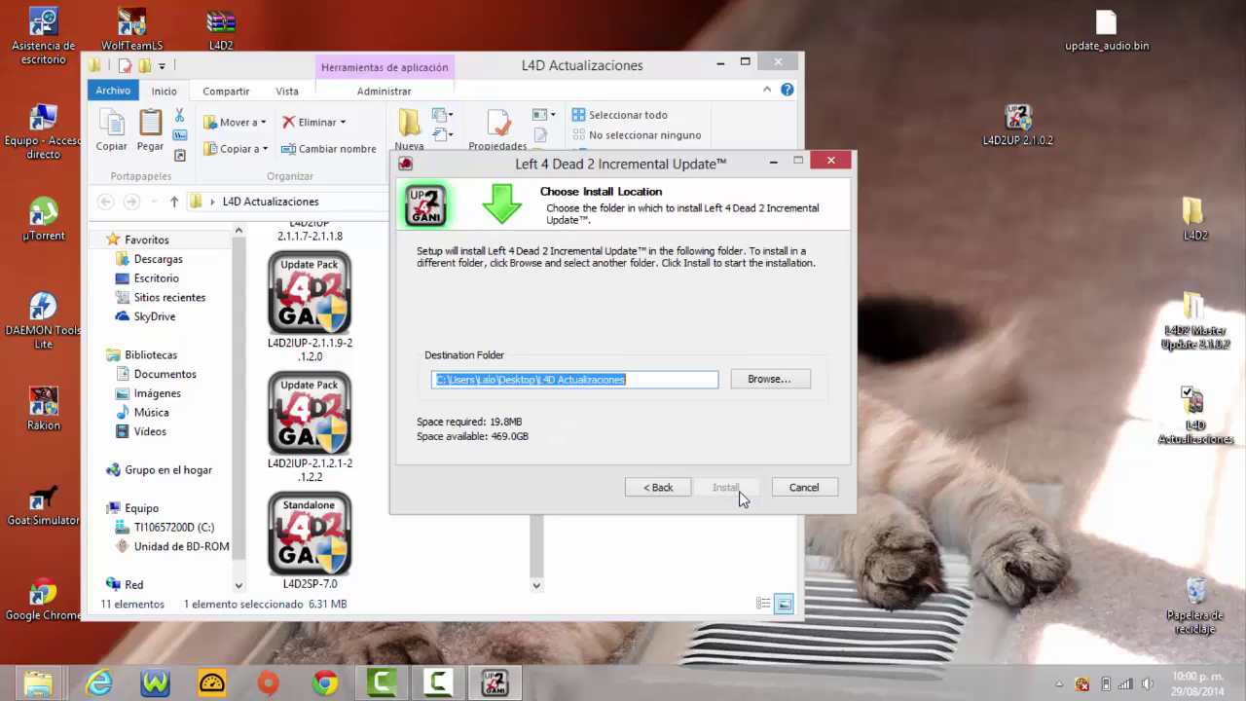
# Install the 2.1.2.0-2.1.2.1 update into the Left 4 Dead 2 folder inside the desktop's L4D2 folder
pyautogui.click(804, 381)
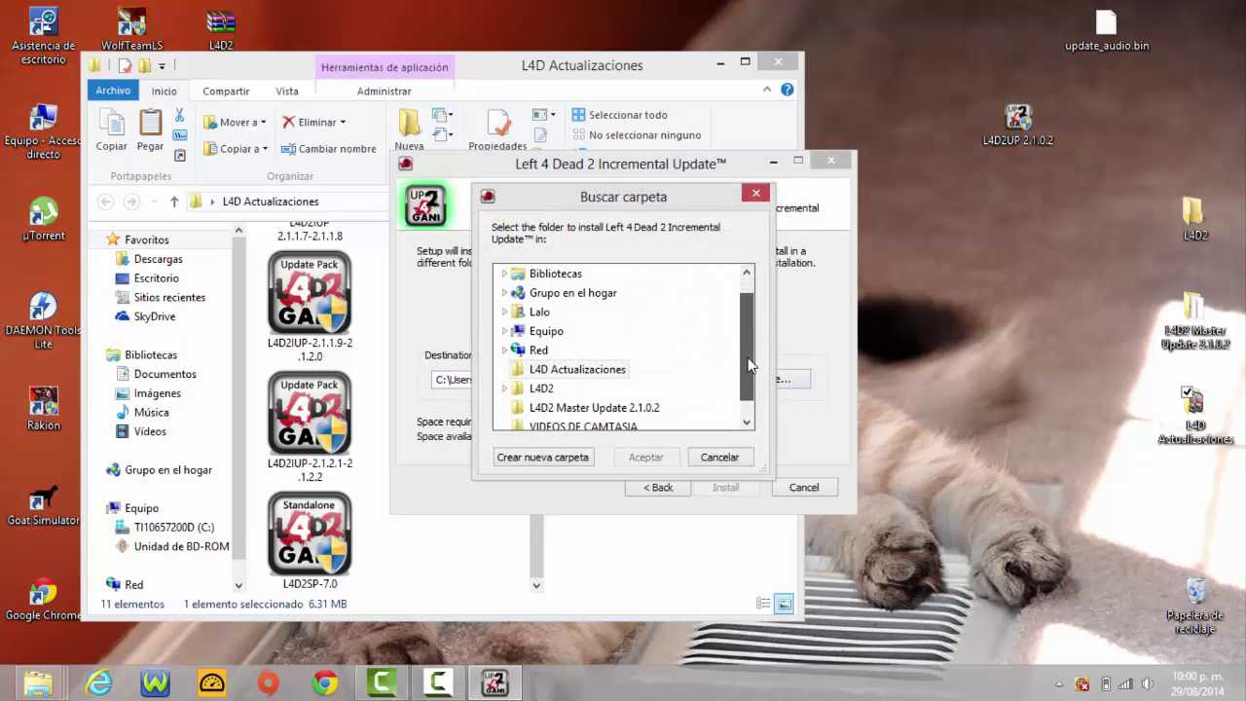
pyautogui.scroll(-1, 750, 364)
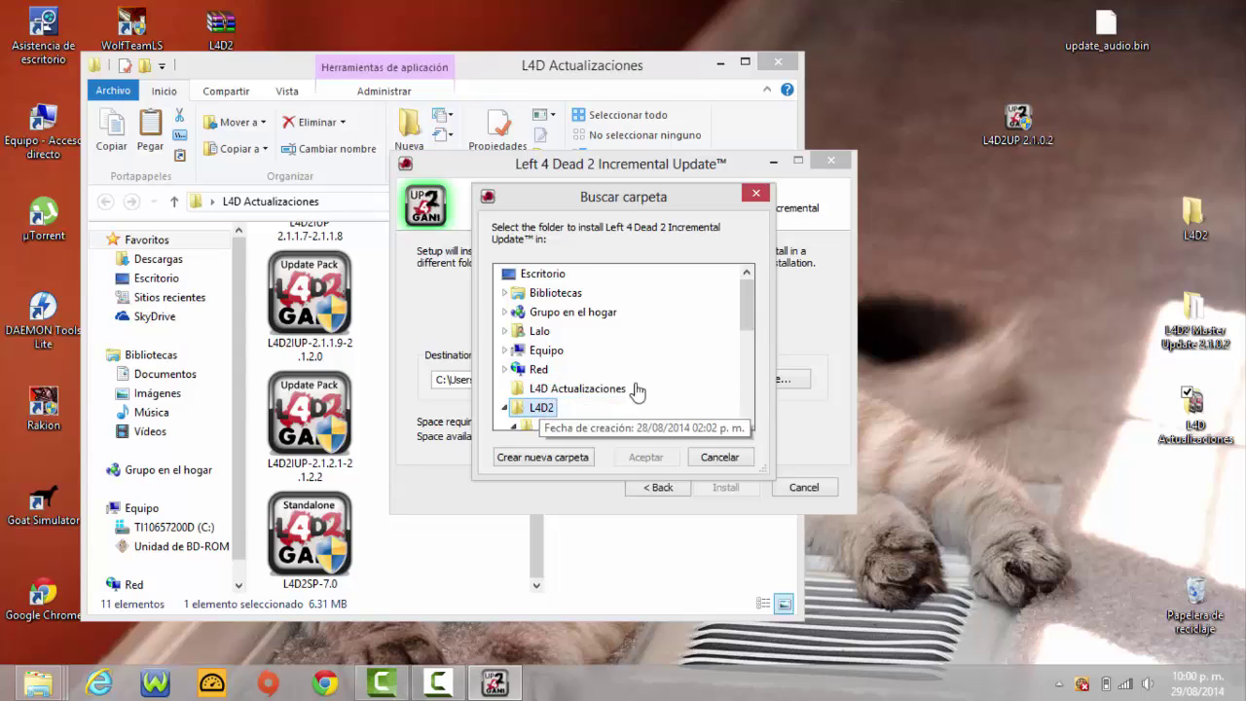
pyautogui.moveTo(744, 305); pyautogui.dragTo(745, 318)
pyautogui.click(573, 390)
pyautogui.click(572, 389)
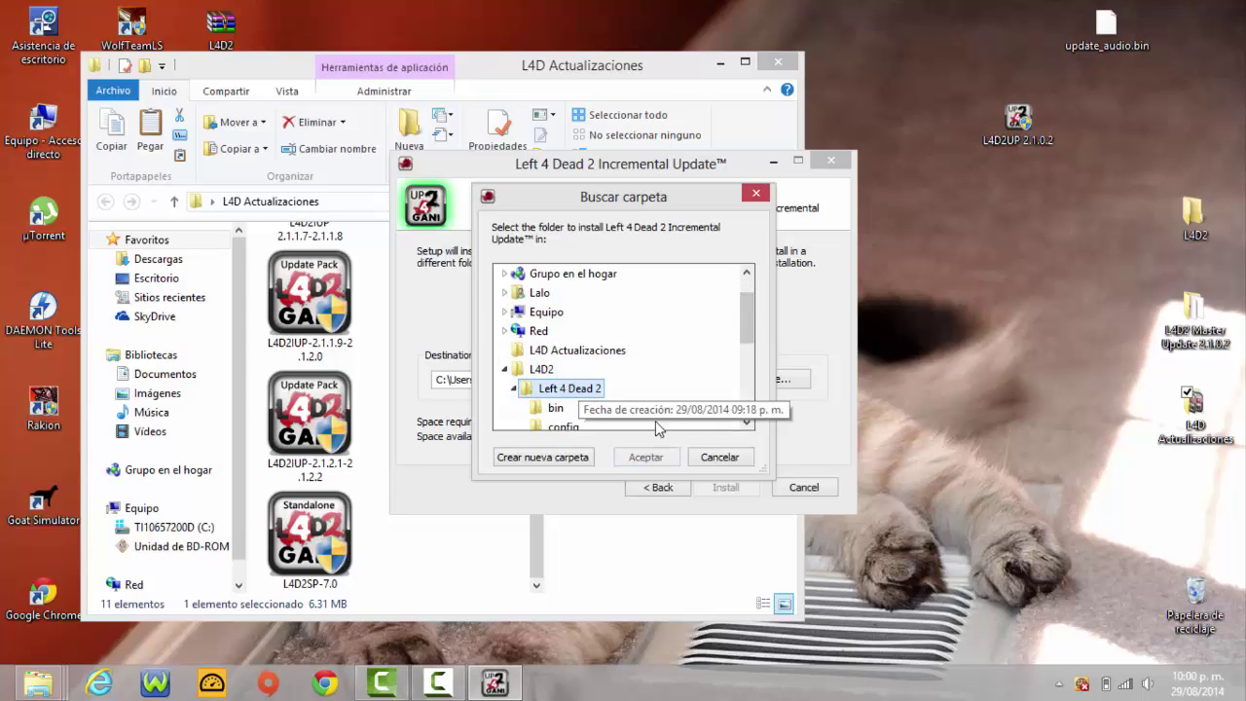
pyautogui.click(649, 459)
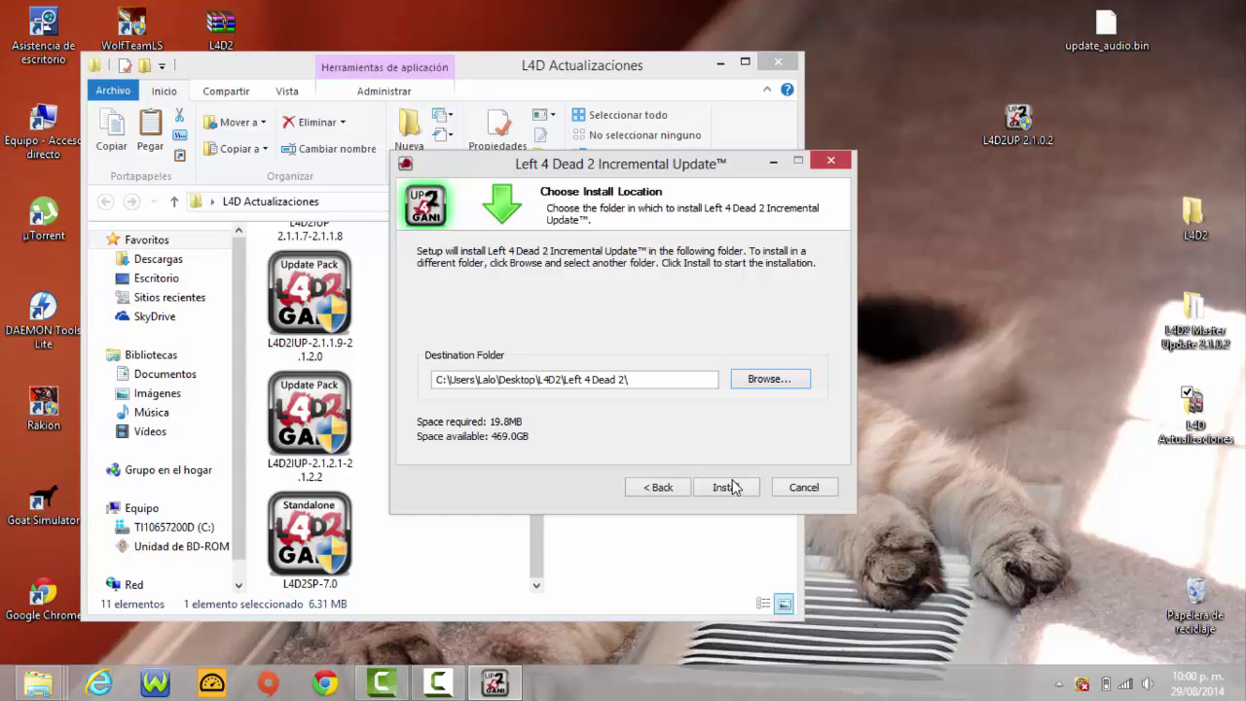
pyautogui.click(730, 489)
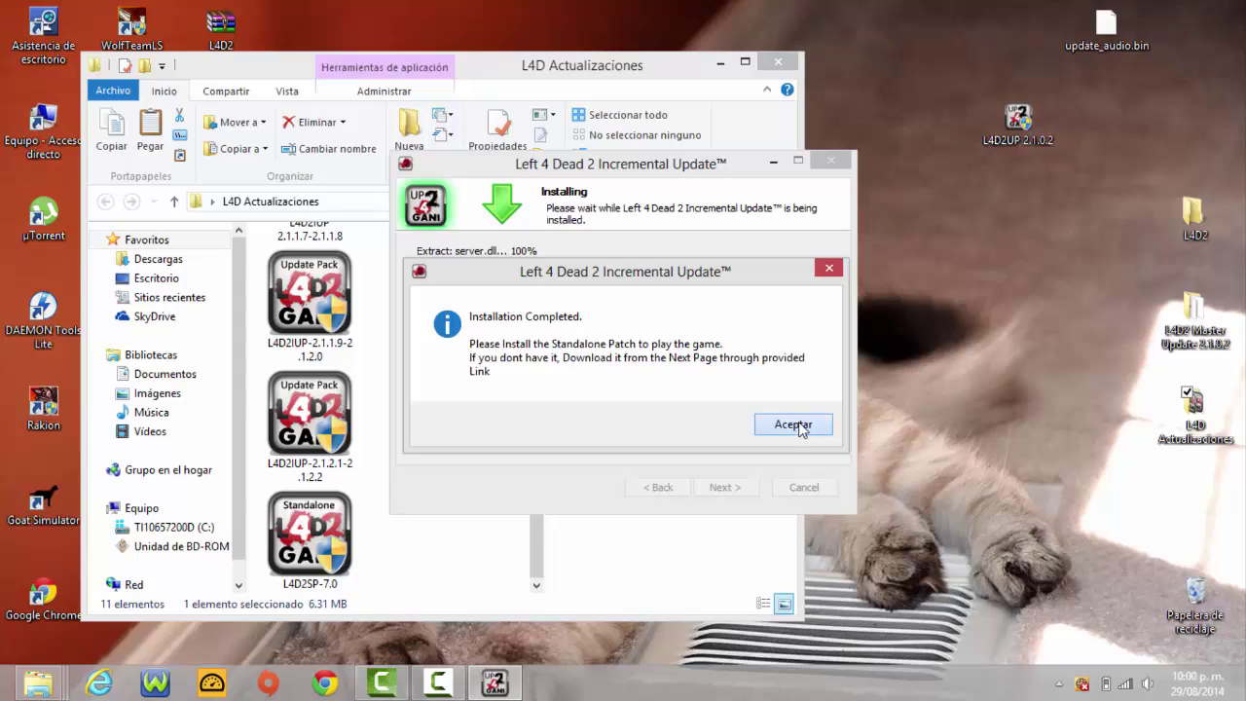
# Acknowledge the installation message and finish the 2.1.2.0-2.1.2.1 update wizard
pyautogui.click(793, 425)
pyautogui.click(732, 486)
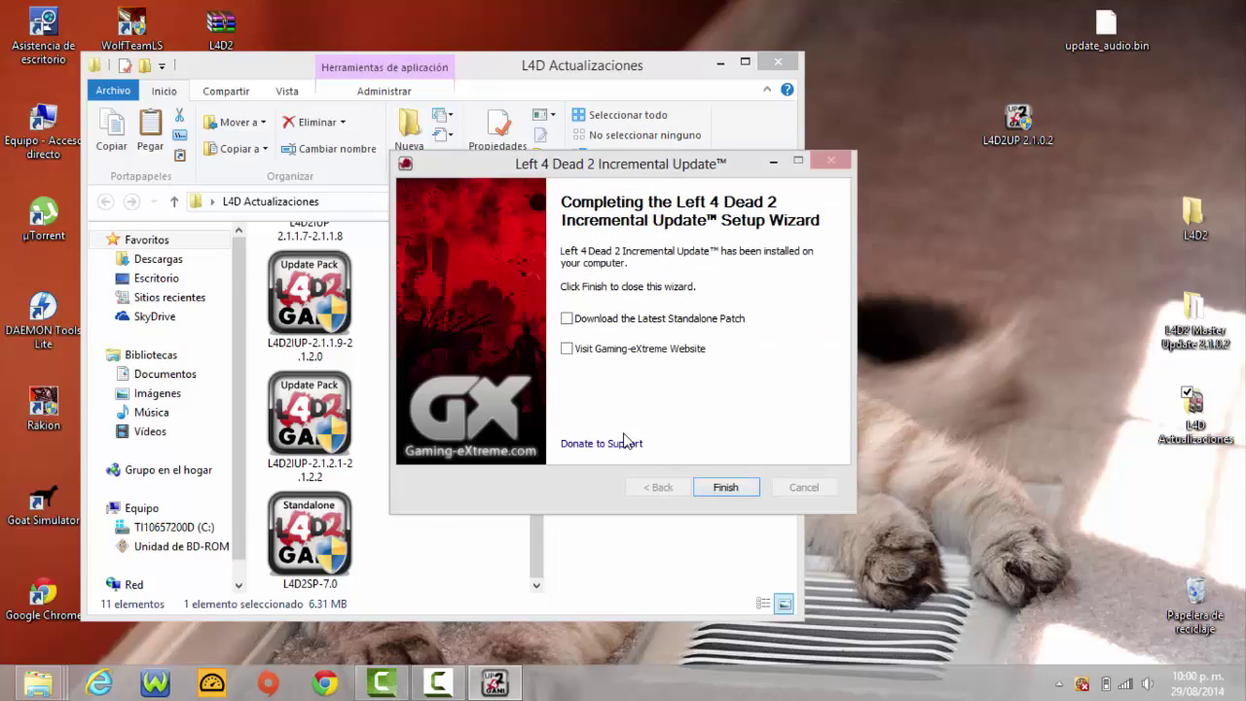
pyautogui.click(725, 487)
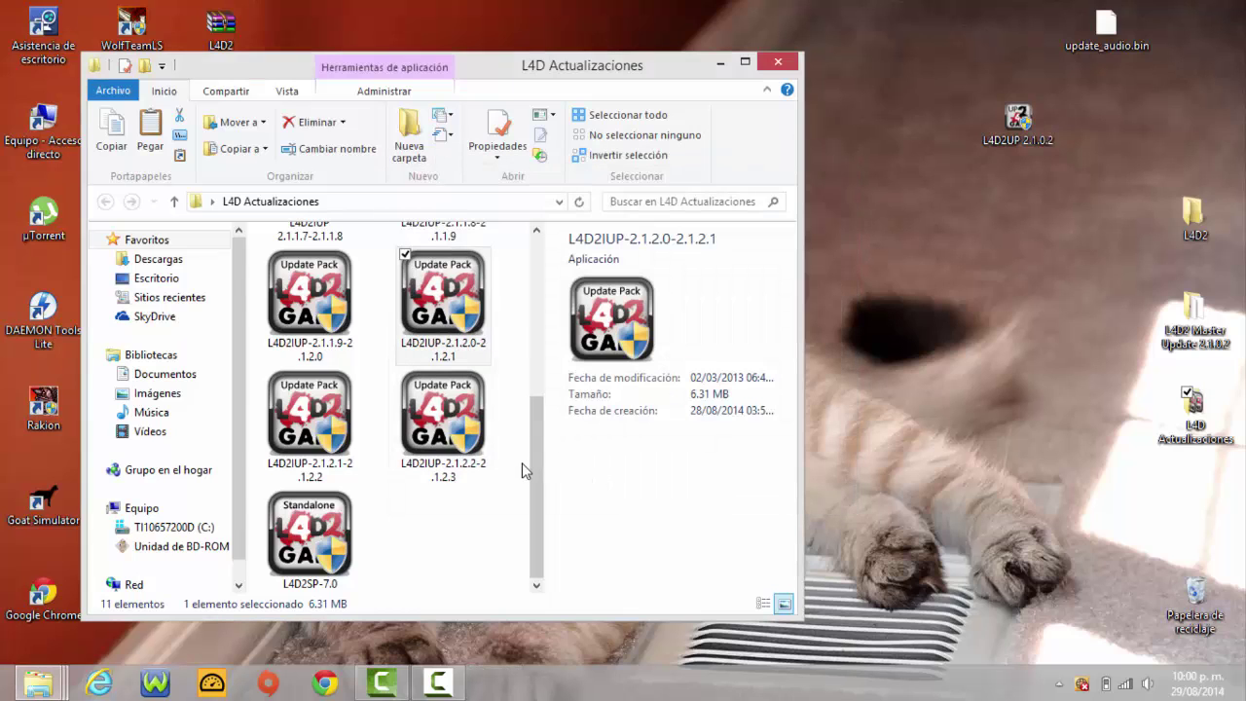
# Run the L4D2IUP-2.1.2.1-2.1.2.2 update pack and accept its license agreement
pyautogui.doubleClick(310, 419)
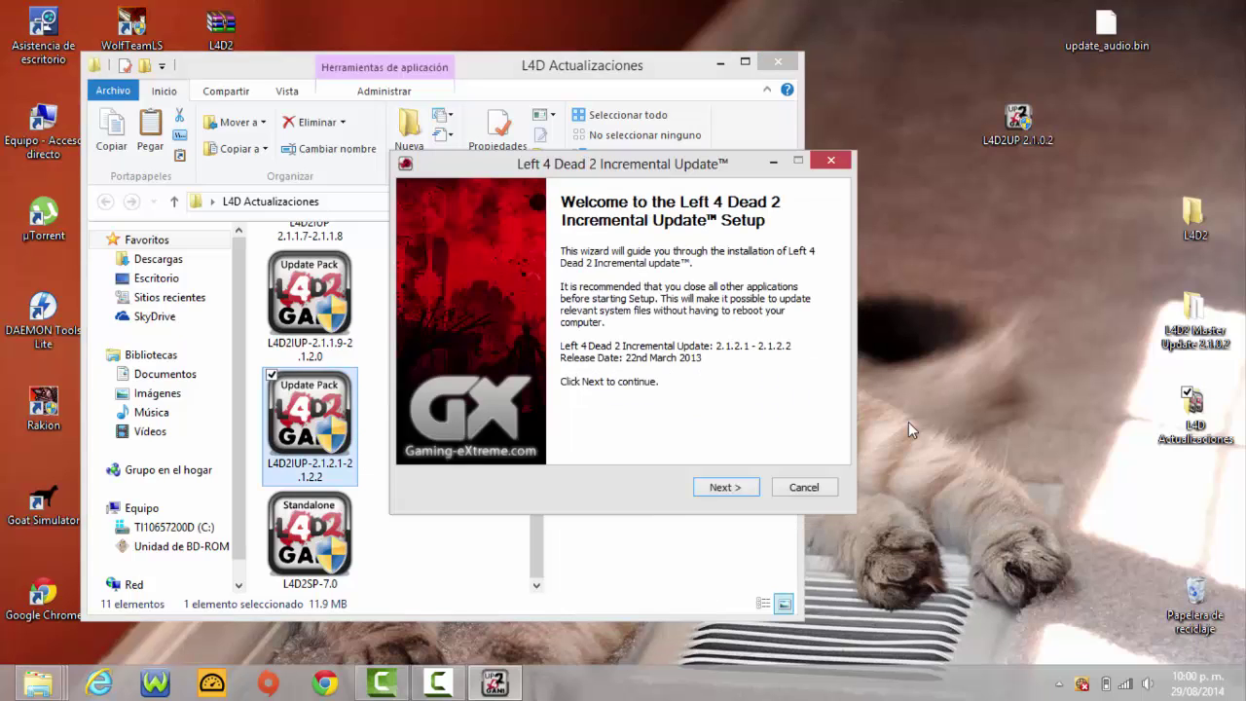
pyautogui.click(726, 488)
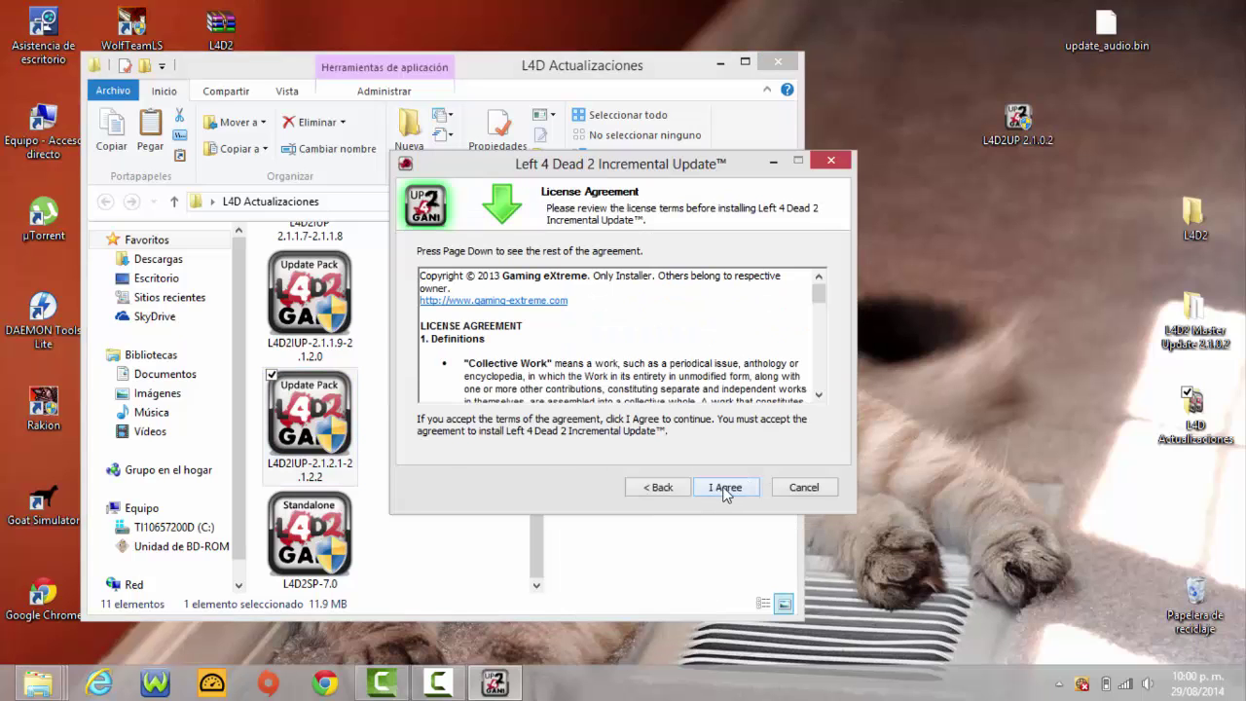
pyautogui.click(725, 488)
# Install the 2.1.2.1-2.1.2.2 update into the Left 4 Dead 2 folder inside the desktop's L4D2 folder
pyautogui.click(785, 381)
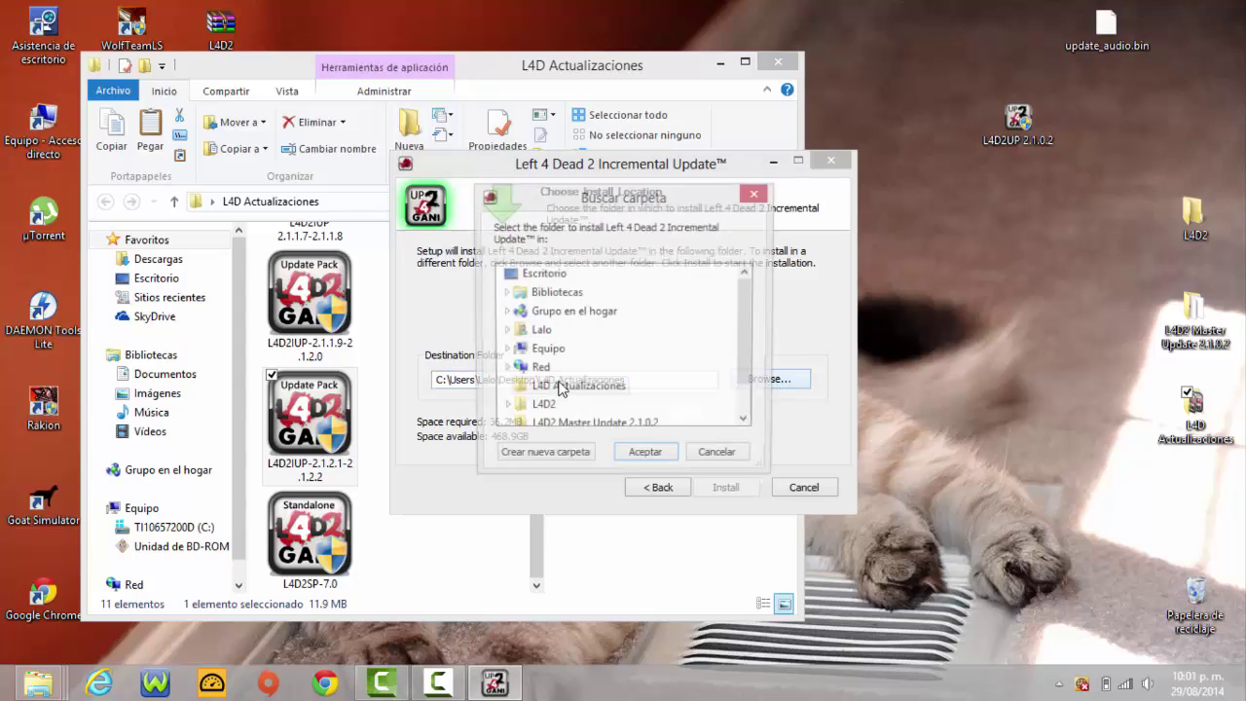
pyautogui.scroll(-1, 740, 350)
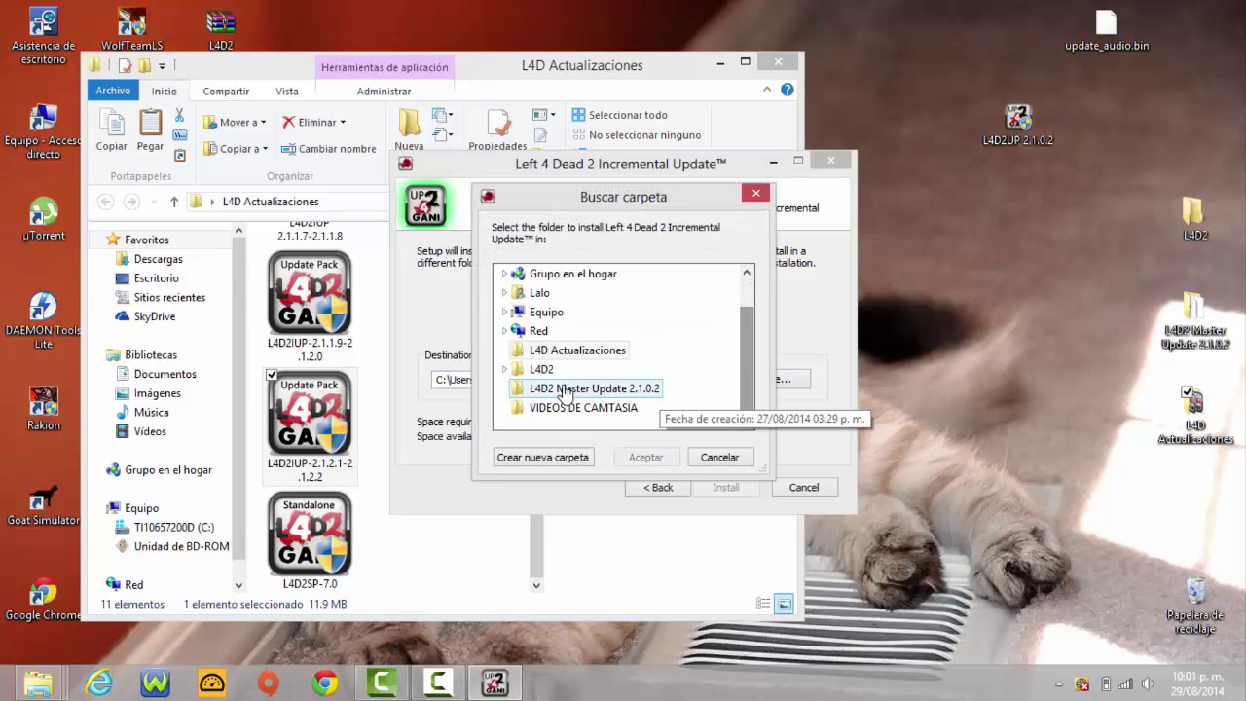
pyautogui.click(548, 386)
pyautogui.scroll(1, 548, 387)
pyautogui.click(570, 426)
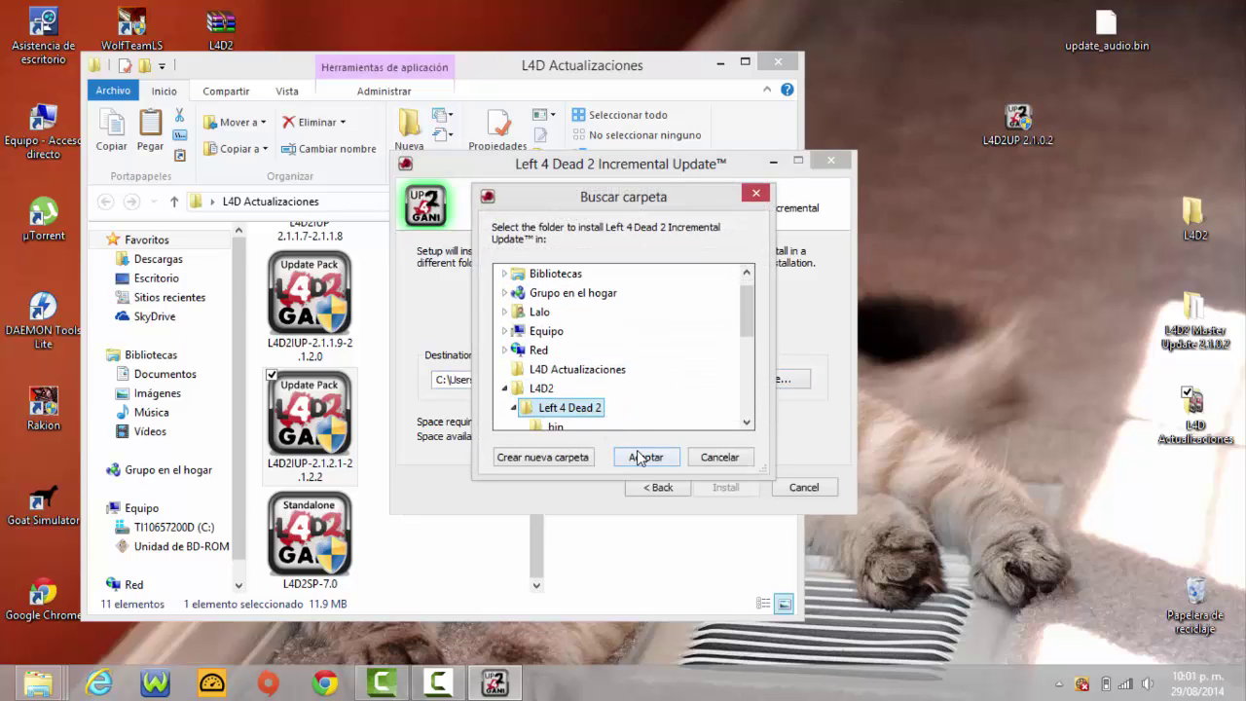
pyautogui.click(645, 456)
pyautogui.click(726, 487)
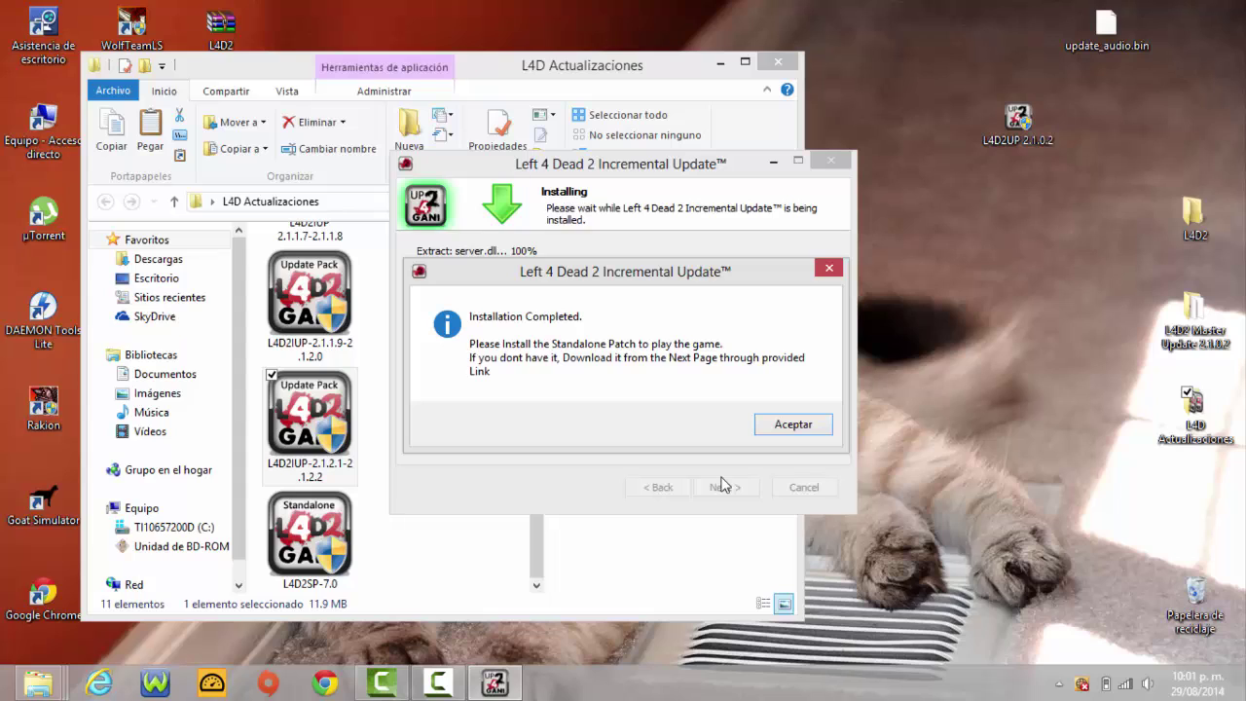
# Acknowledge the installation message and finish the 2.1.2.1-2.1.2.2 update wizard
pyautogui.click(805, 422)
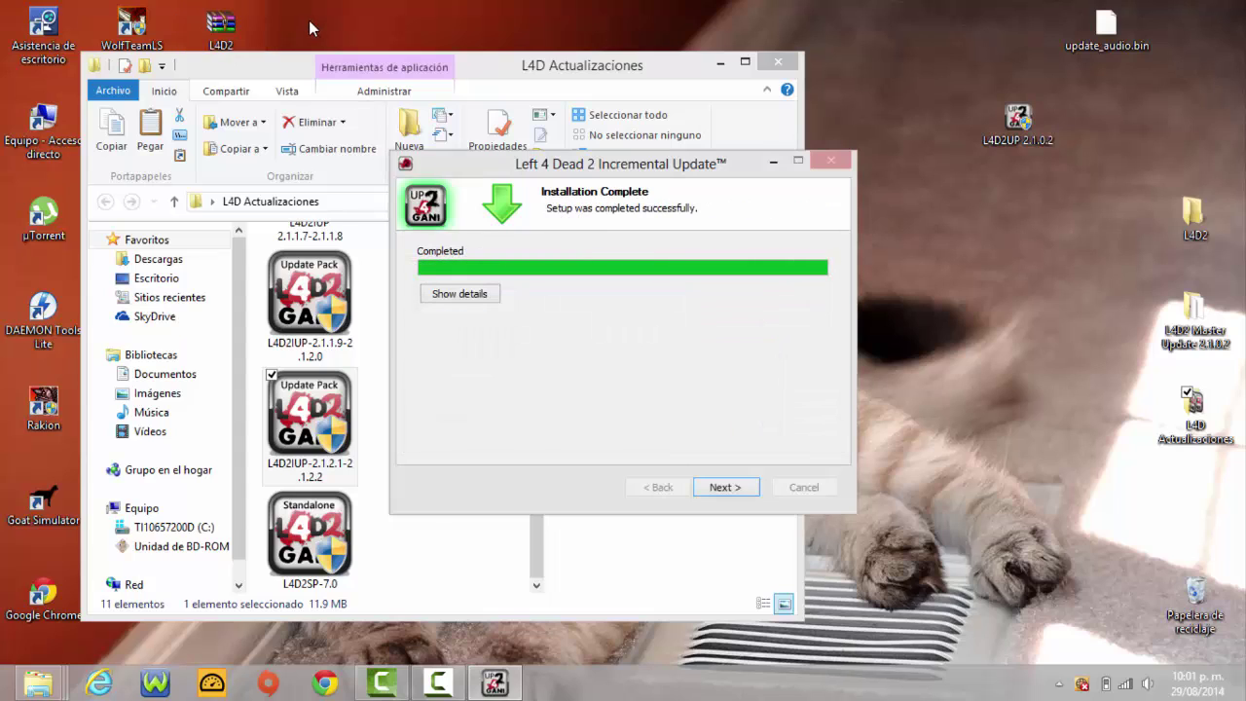
pyautogui.click(723, 489)
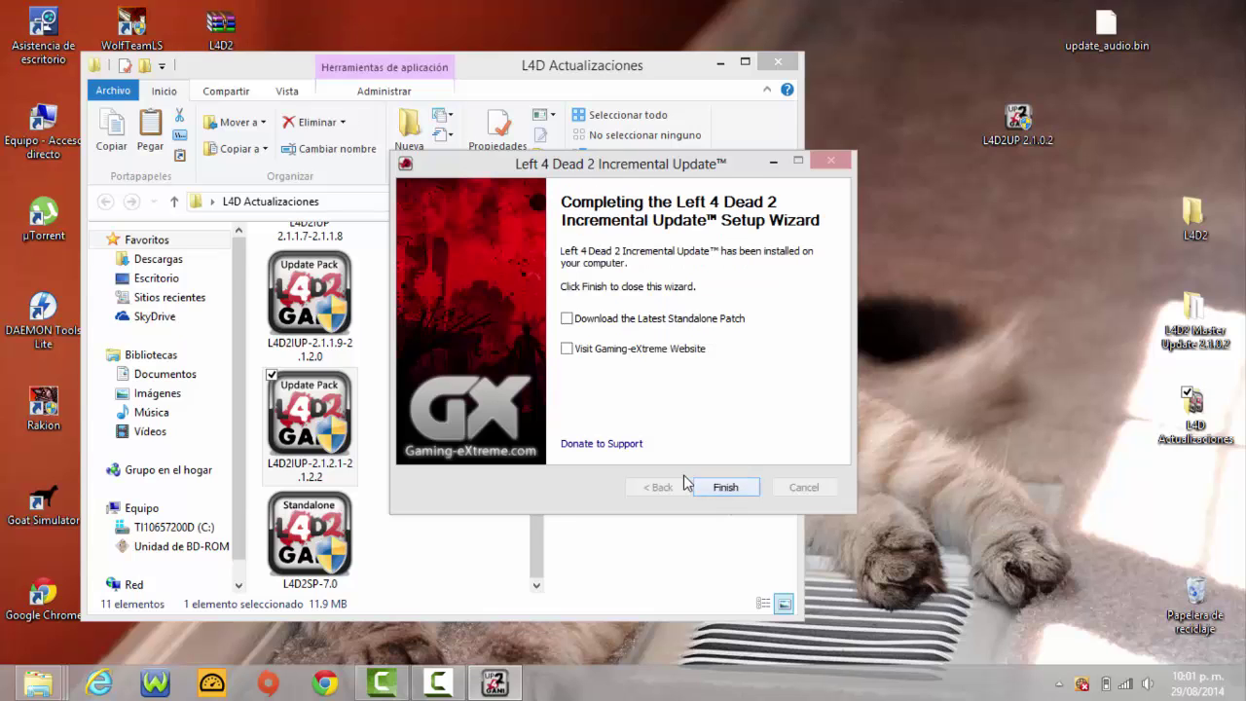
pyautogui.click(725, 485)
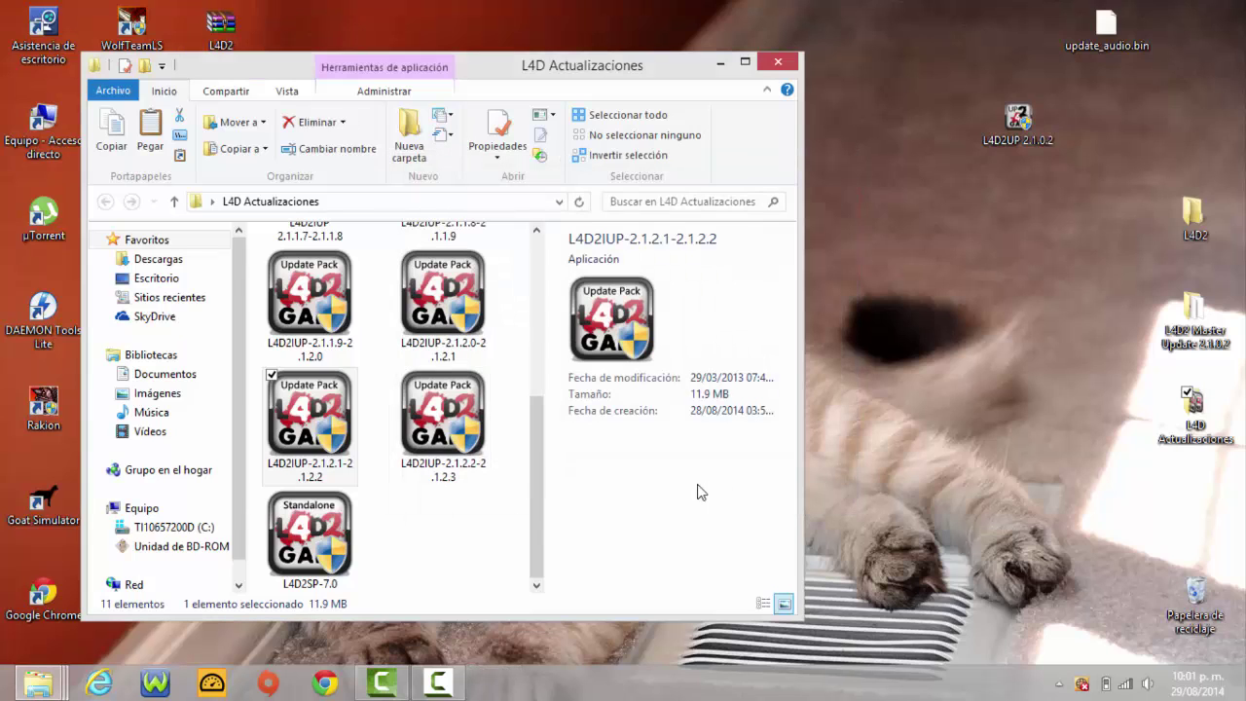
# Run the L4D2IUP-2.1.2.2-2.1.2.3 update pack as administrator and accept its license agreement
pyautogui.rightClick(463, 428)
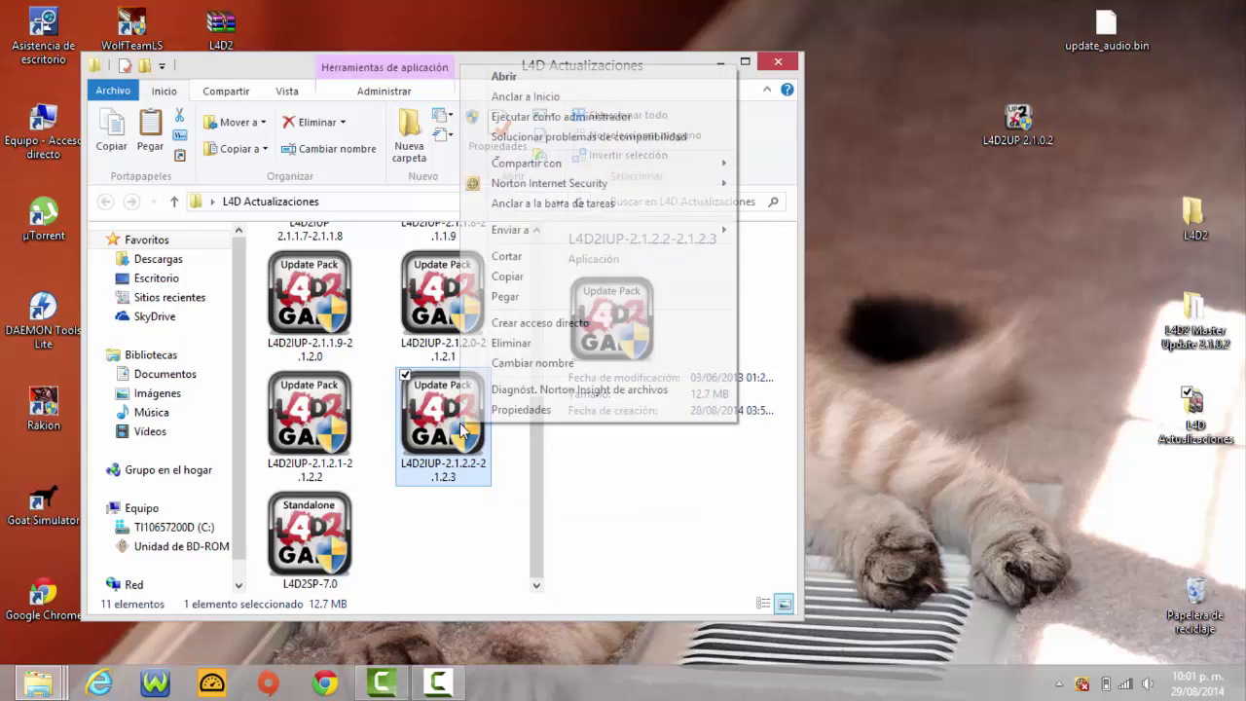
pyautogui.click(540, 118)
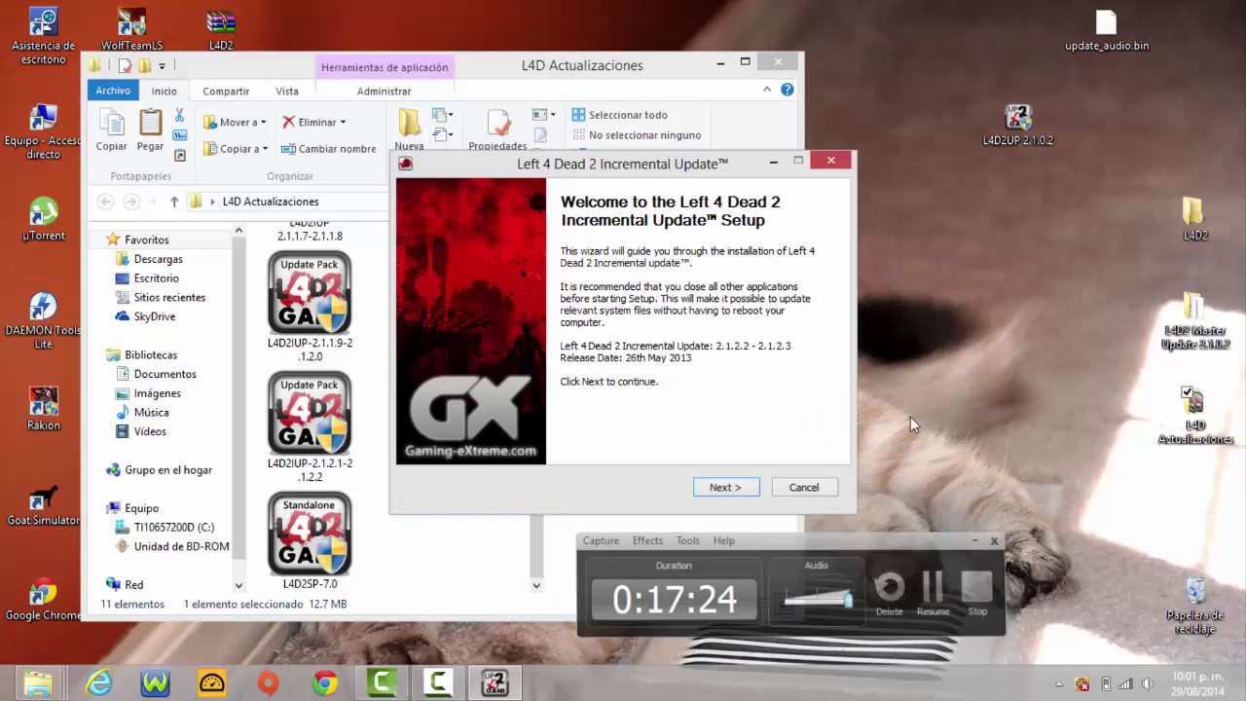
pyautogui.click(752, 487)
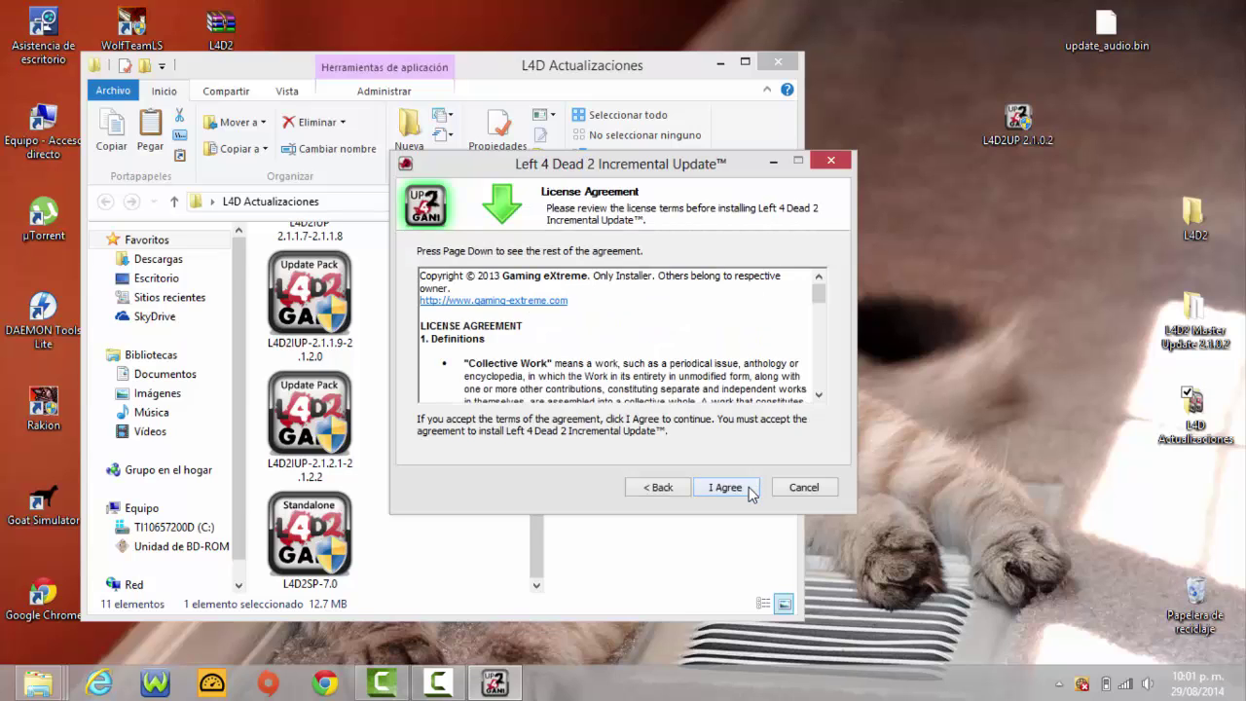
pyautogui.click(750, 489)
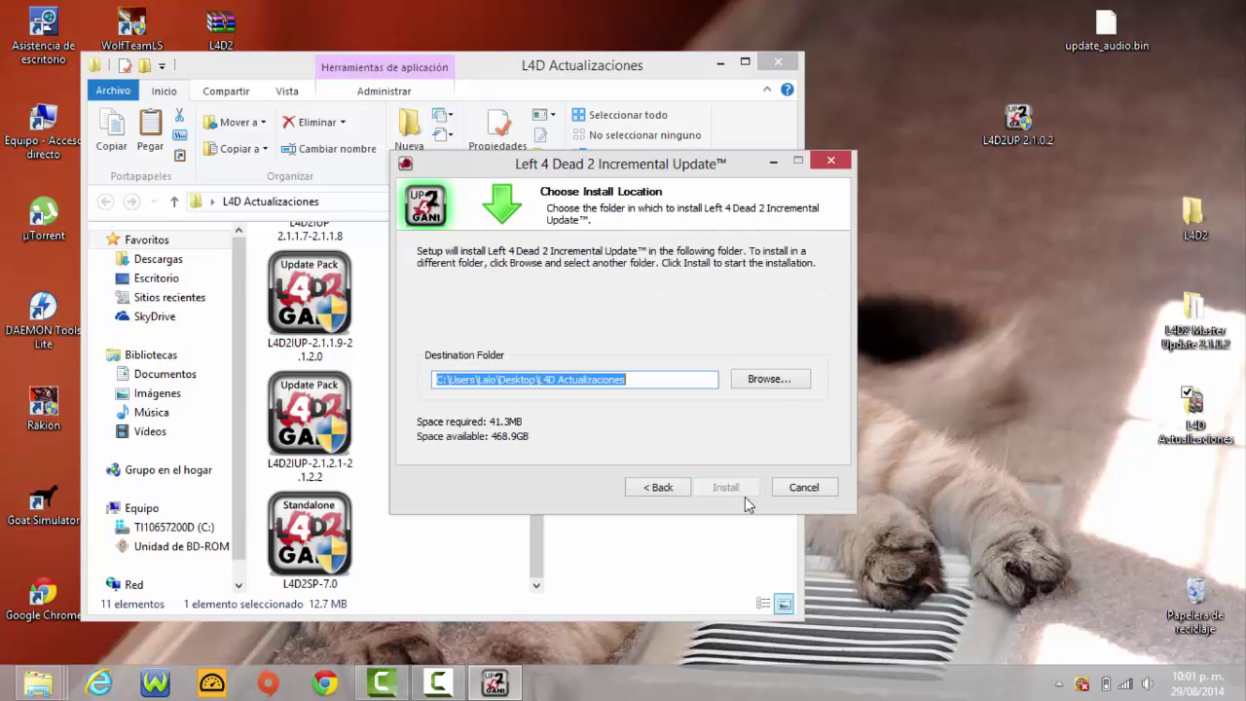
# Install the 2.1.2.2-2.1.2.3 update into the Left 4 Dead 2 folder inside the desktop's L4D2 folder
pyautogui.click(760, 391)
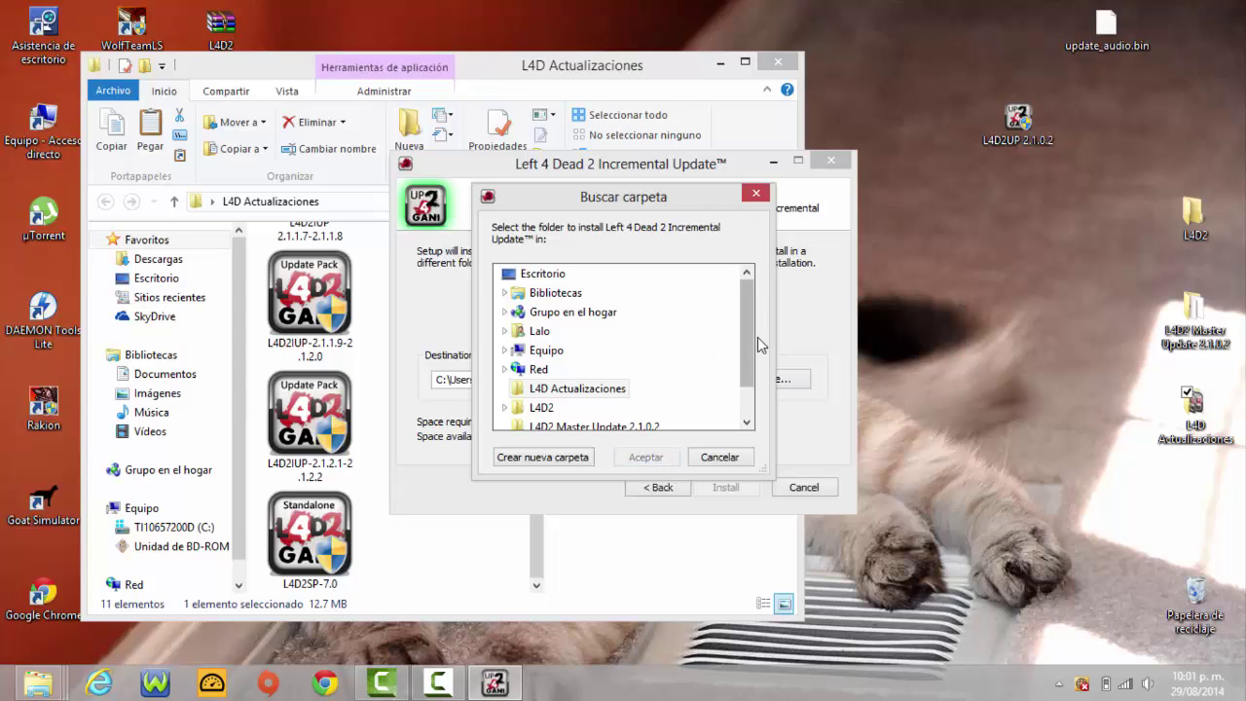
pyautogui.scroll(-2, 757, 350)
pyautogui.scroll(2, 535, 404)
pyautogui.click(541, 408)
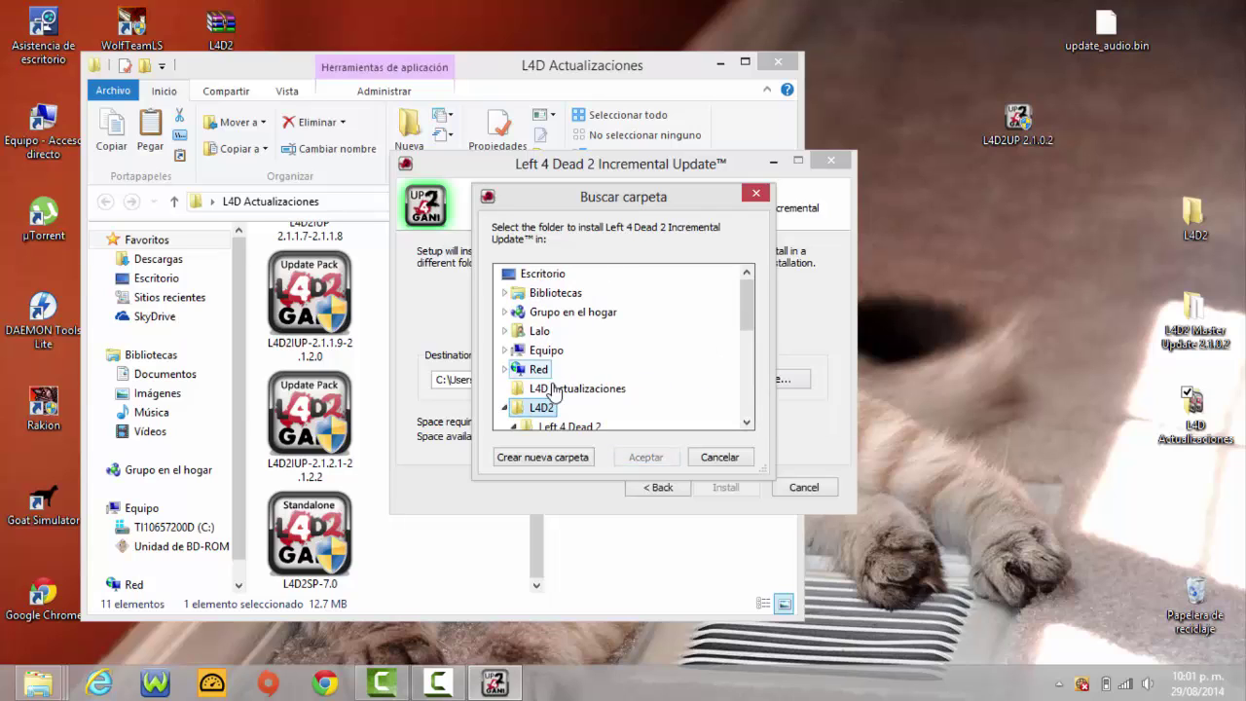
pyautogui.click(550, 426)
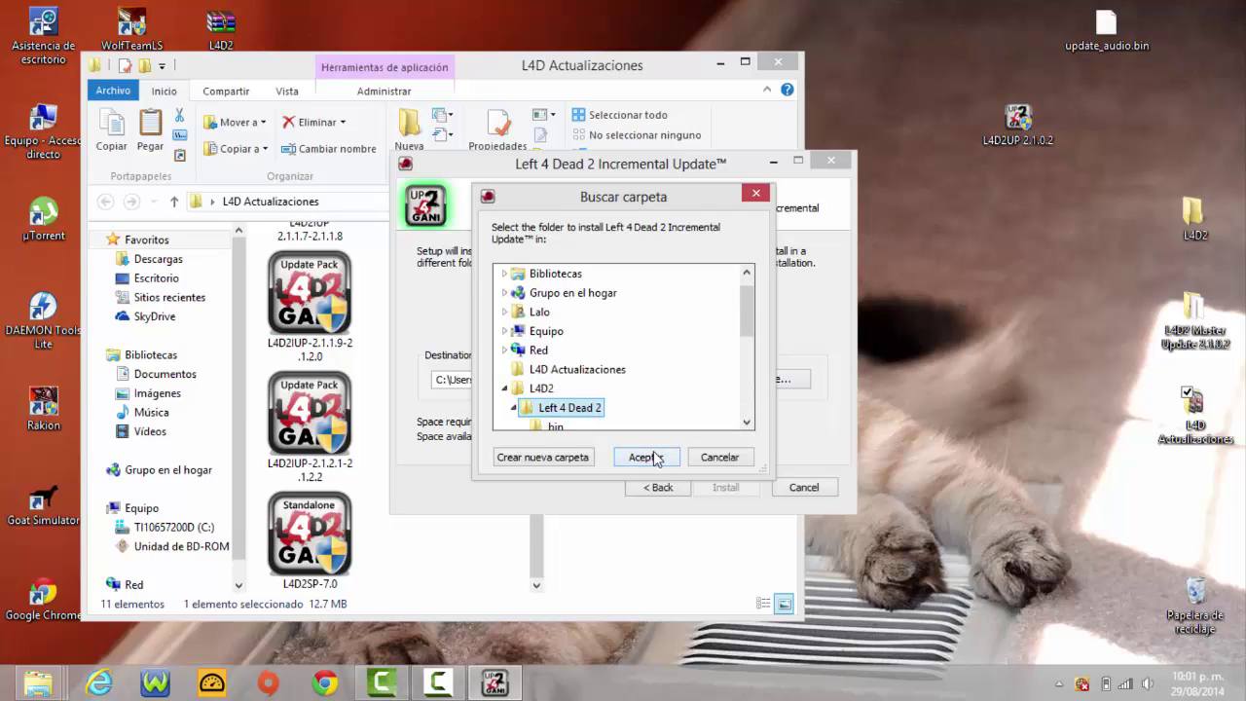
pyautogui.click(646, 457)
pyautogui.click(723, 486)
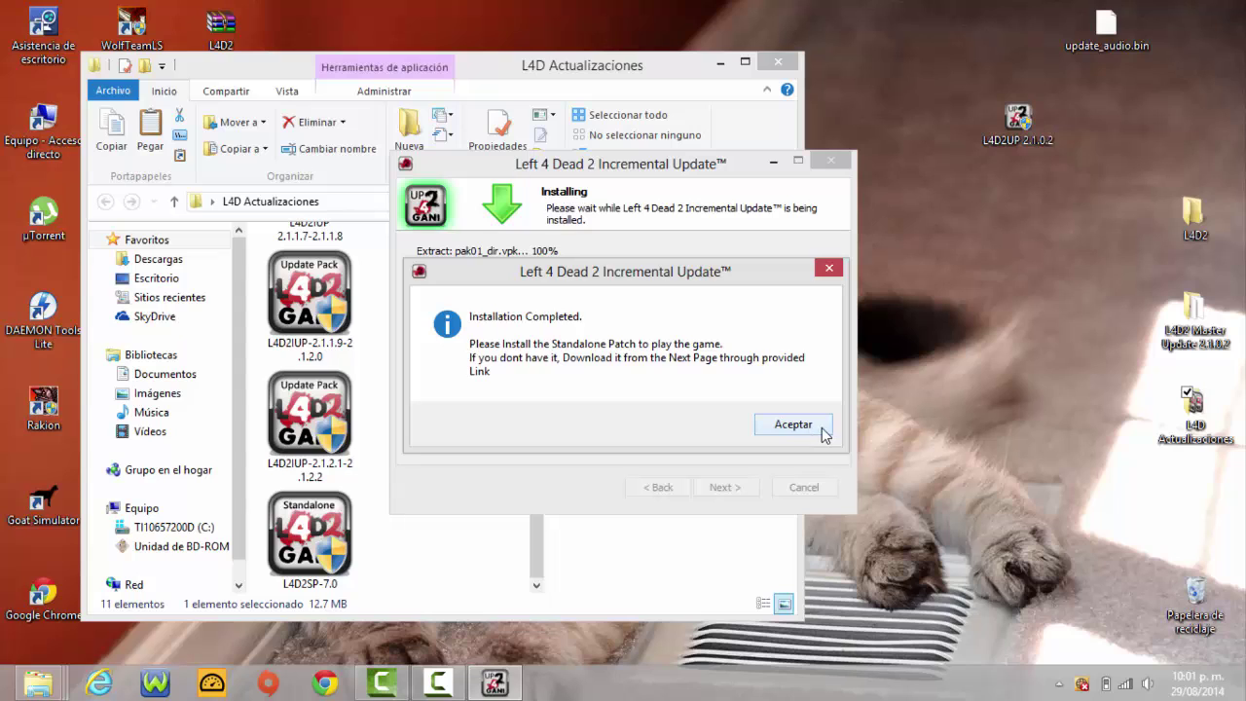
# Acknowledge the installation message and finish the 2.1.2.2-2.1.2.3 update wizard
pyautogui.click(811, 429)
pyautogui.click(730, 486)
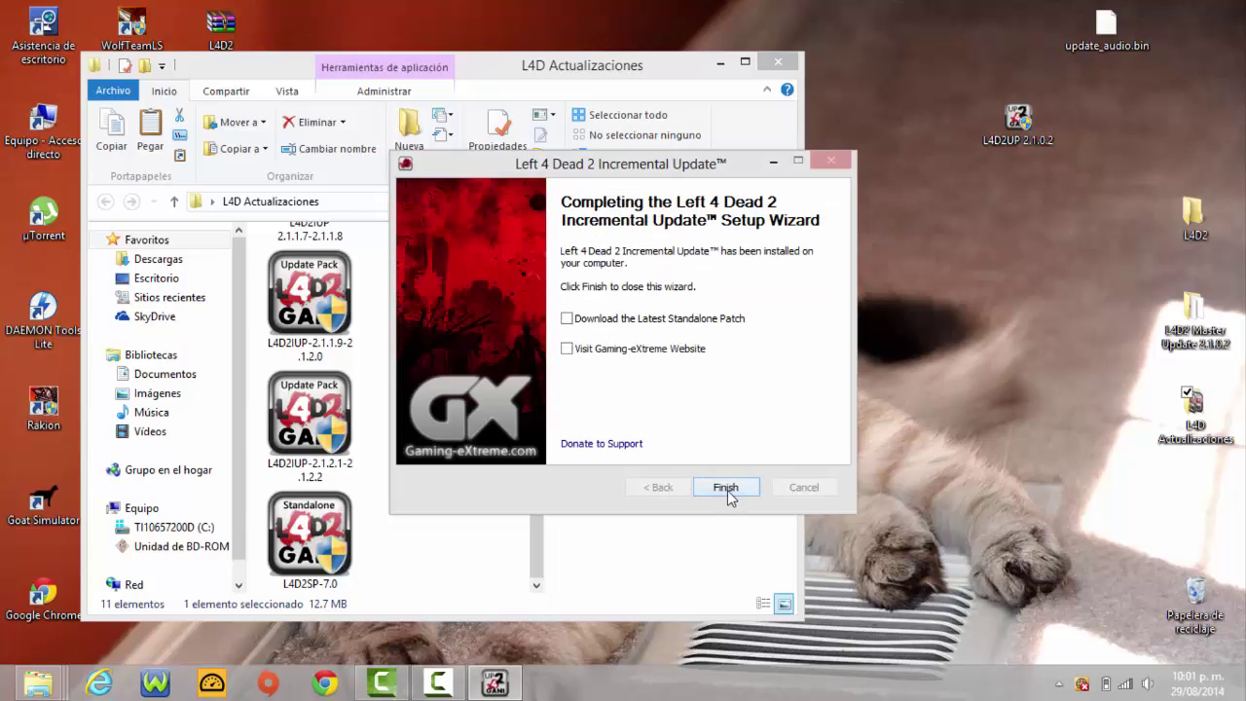
pyautogui.click(727, 490)
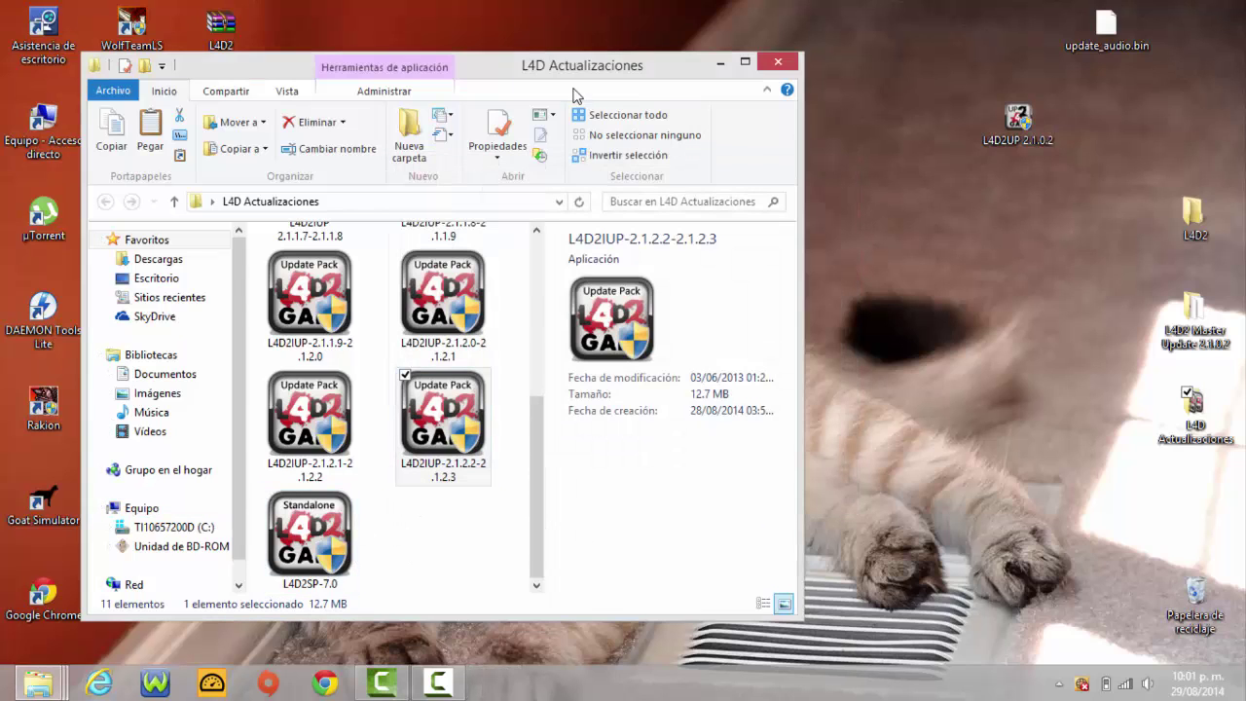
# Run the L4D2SP-7.0 standalone patch as administrator and accept the terms of its license agreement
pyautogui.moveTo(602, 78); pyautogui.dragTo(714, 40)
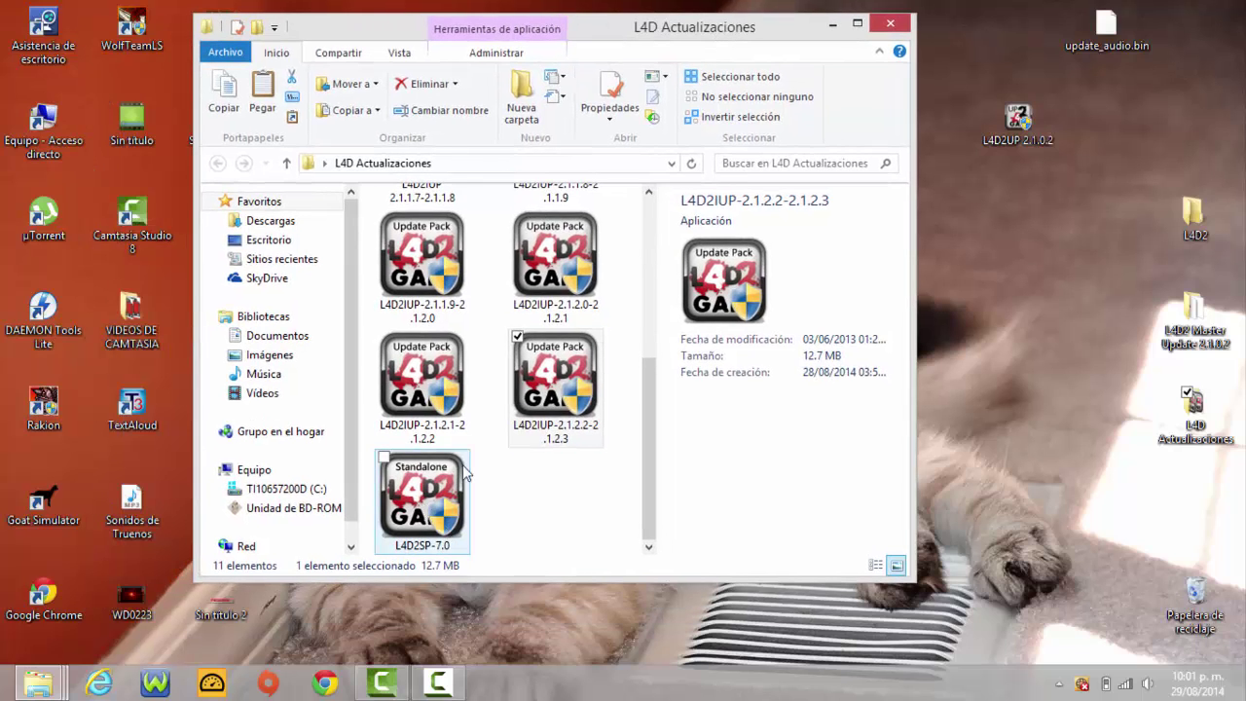
pyautogui.rightClick(434, 514)
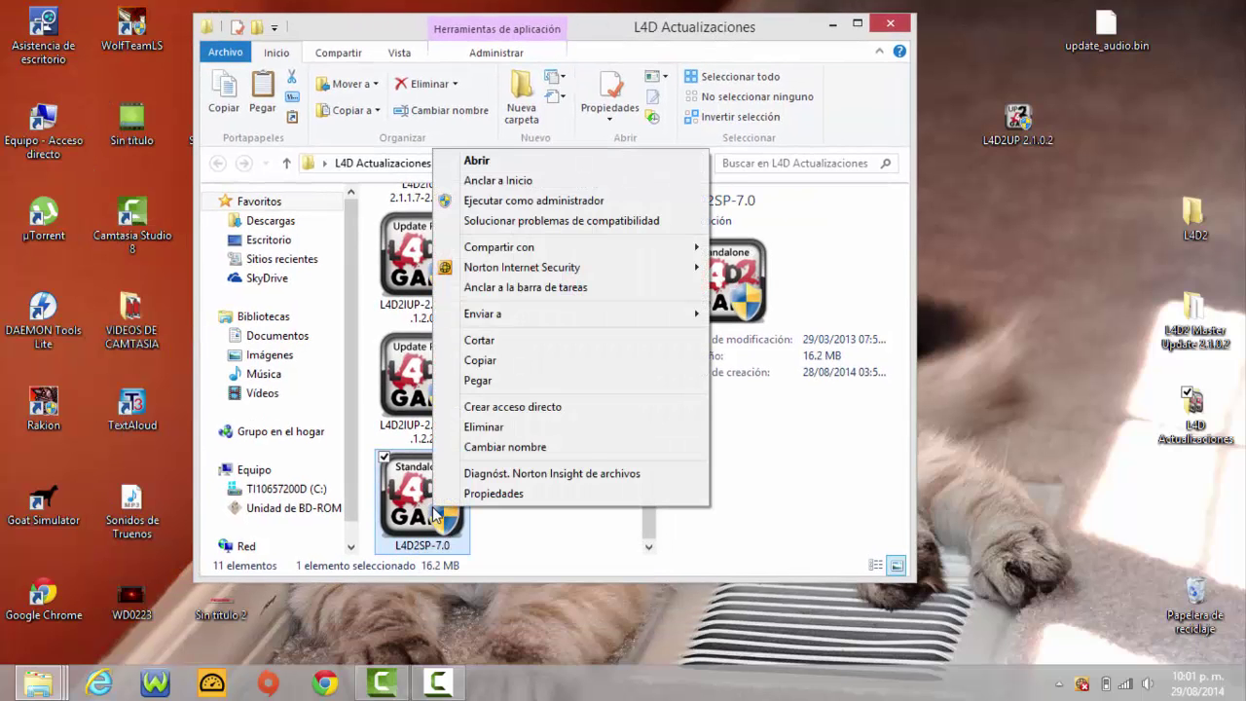
pyautogui.click(545, 200)
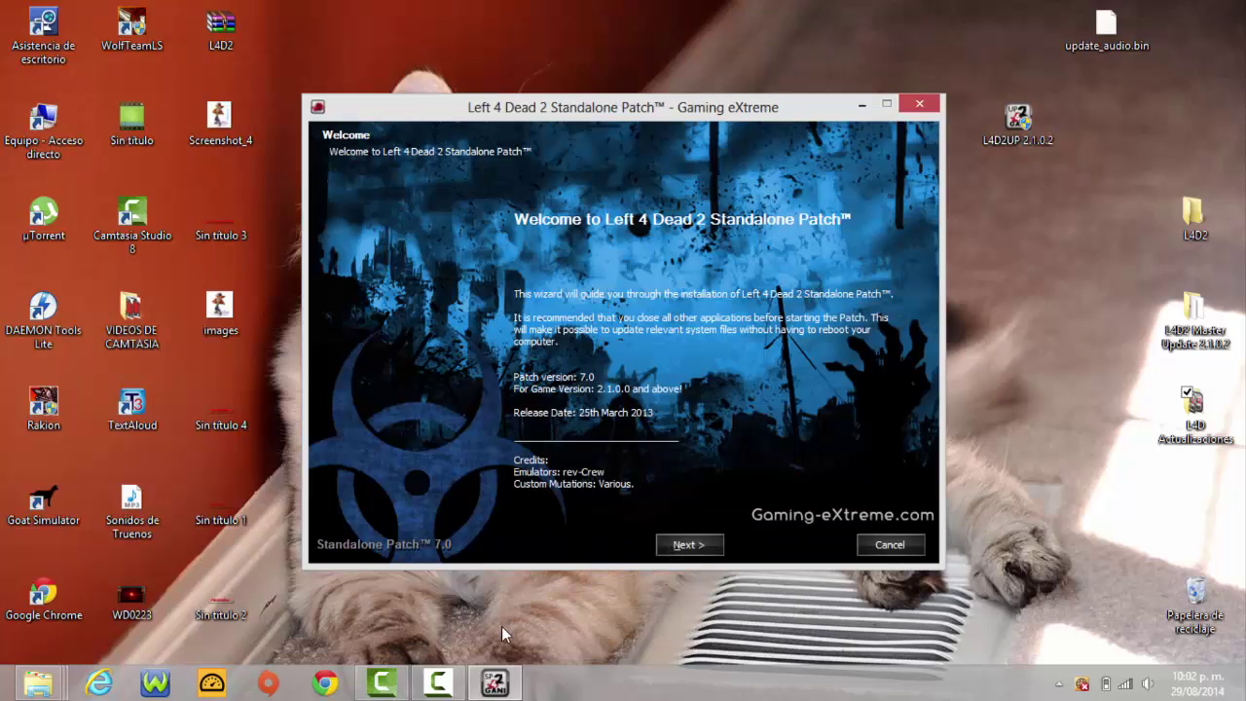
pyautogui.click(439, 681)
pyautogui.click(689, 545)
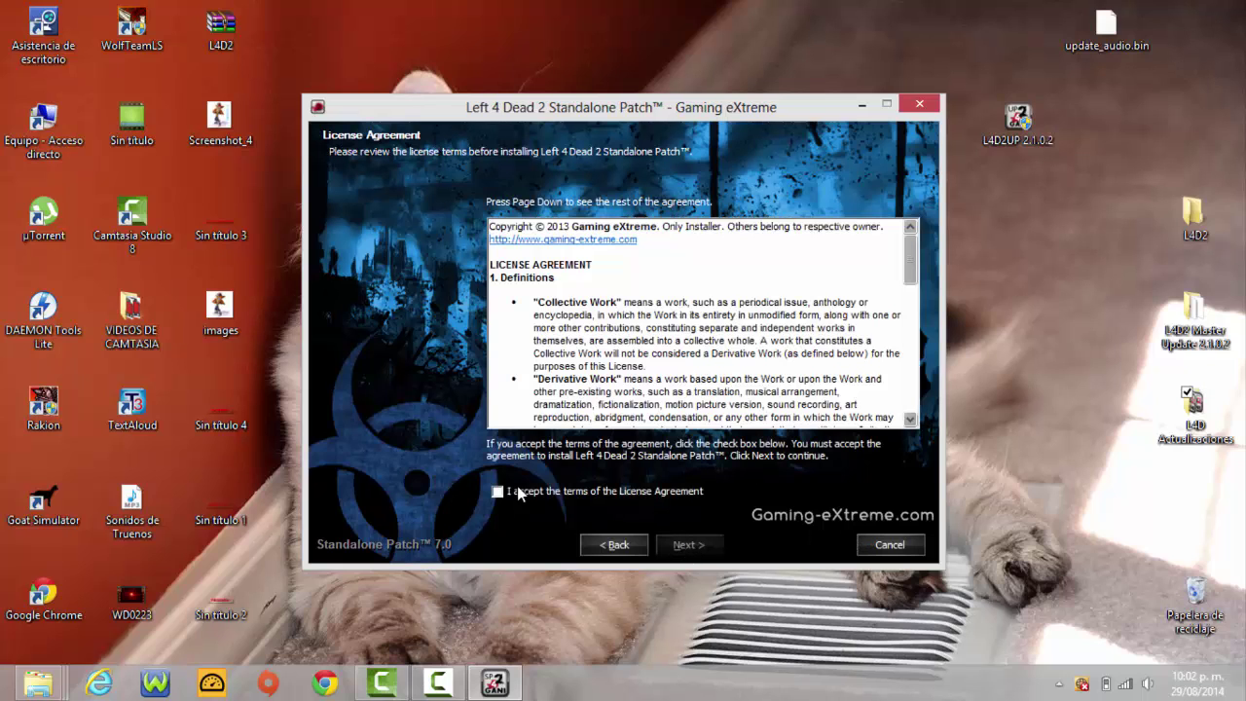
pyautogui.click(526, 496)
pyautogui.click(697, 548)
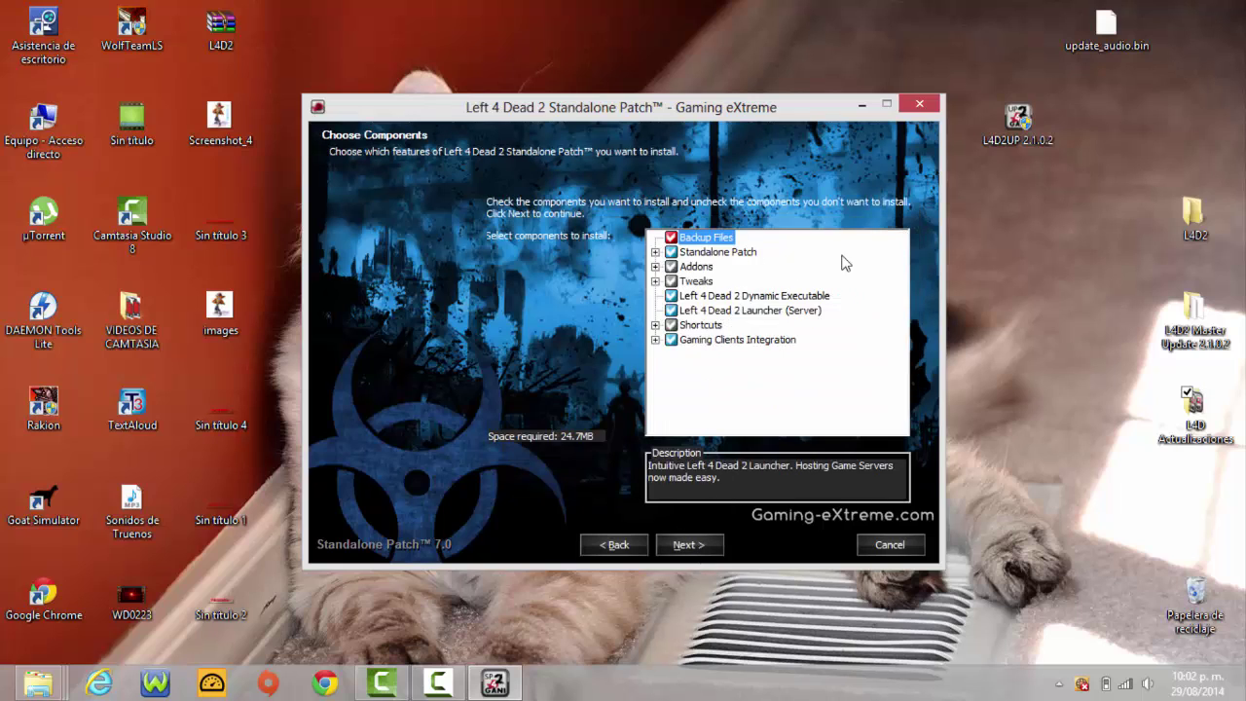
# Accept the preselected patch components and keep the rev-Crew 2012 emulator with the Default master server
pyautogui.click(688, 545)
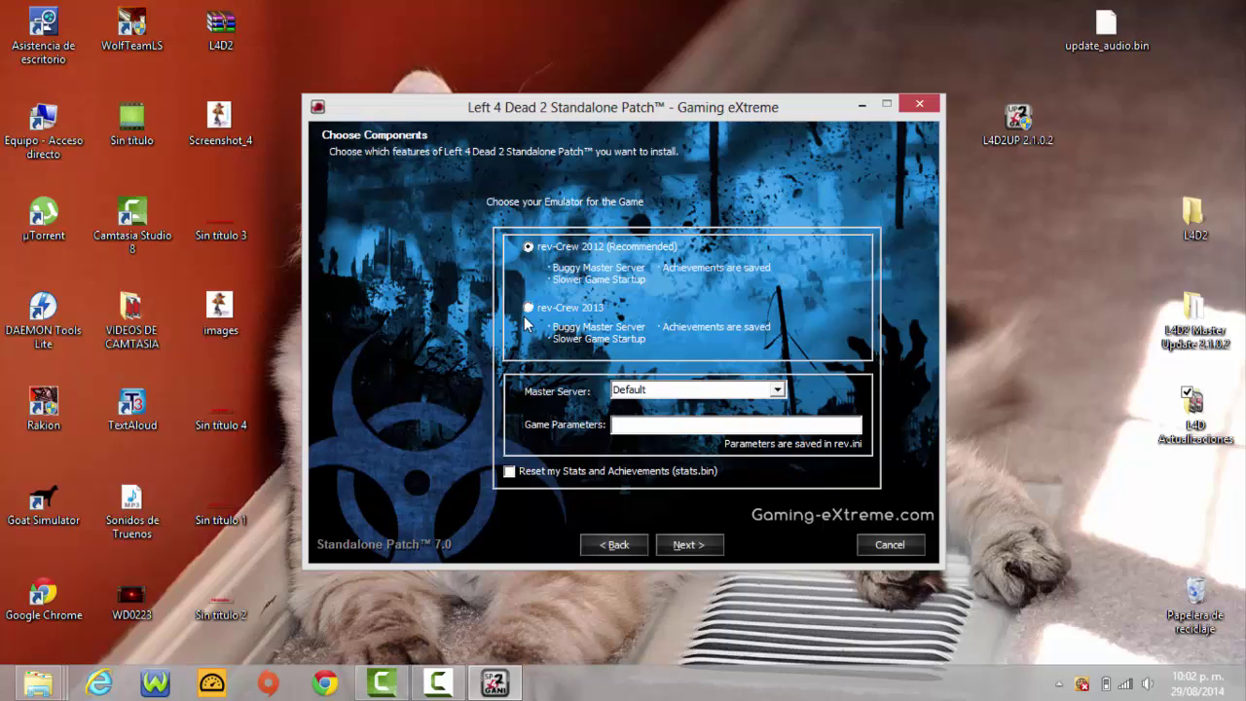
pyautogui.click(778, 391)
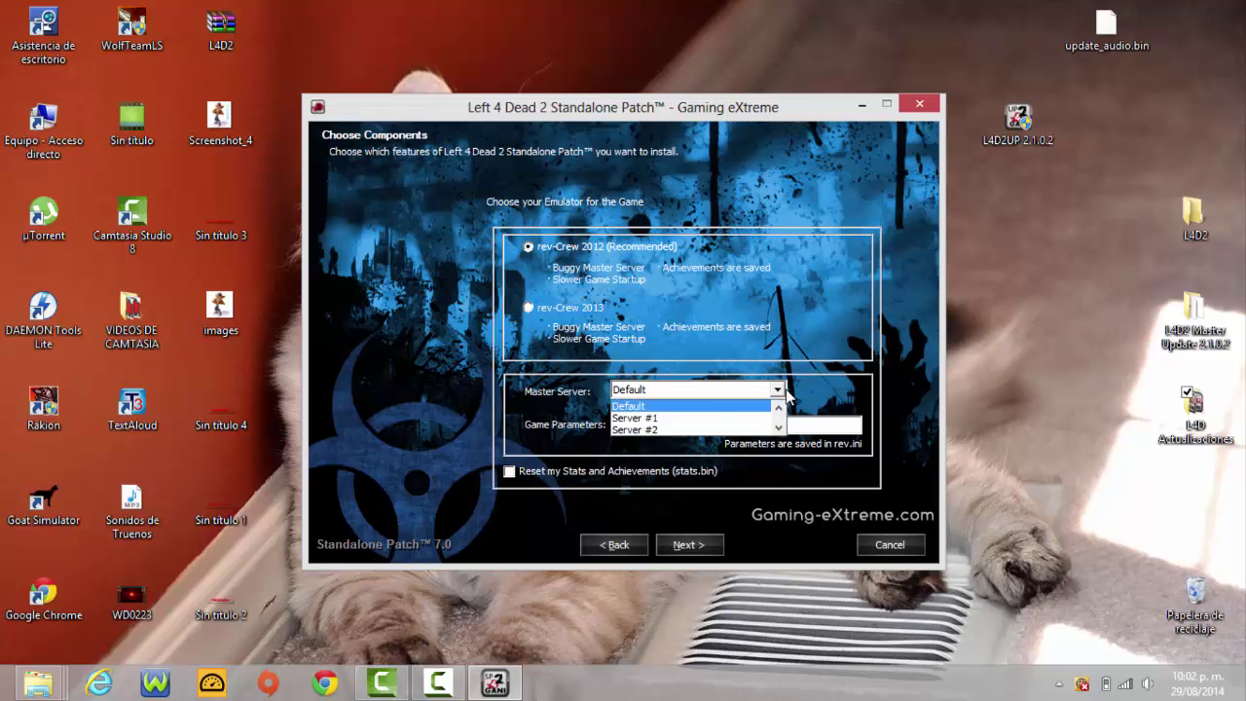
pyautogui.click(784, 397)
pyautogui.click(717, 549)
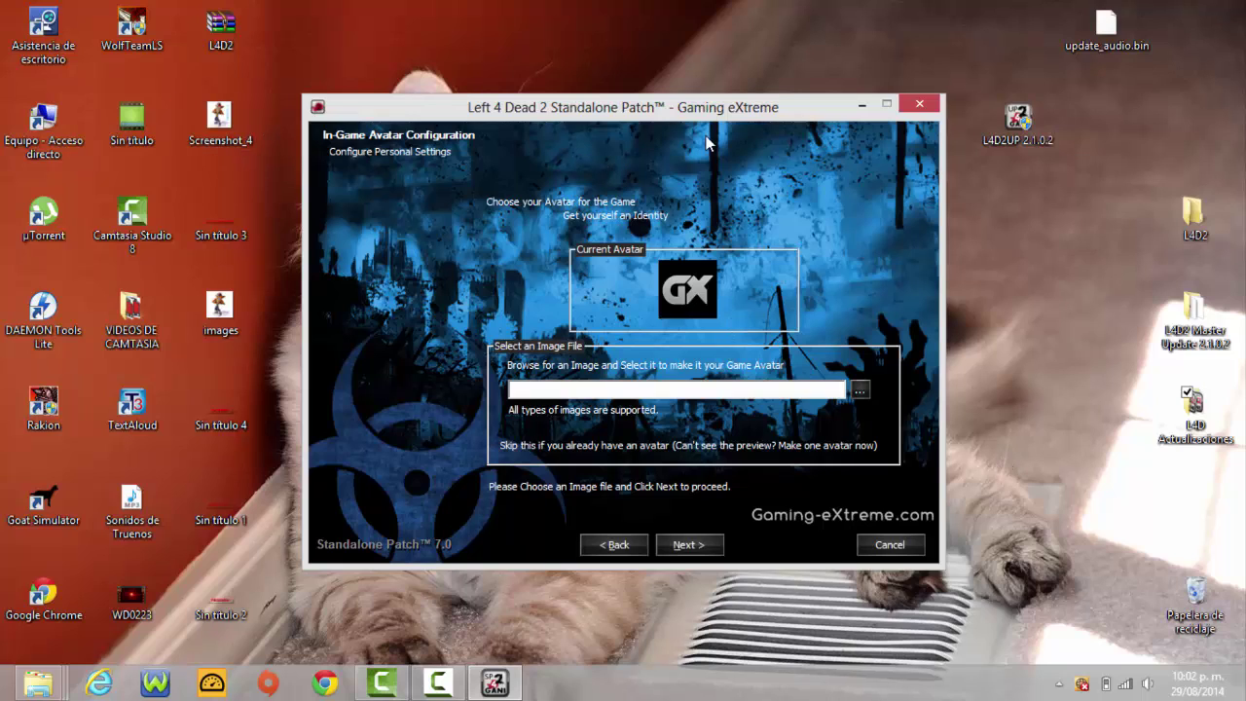
# Choose the Screenshot_4 image from the desktop as the in-game avatar and continue to the install location
pyautogui.click(860, 391)
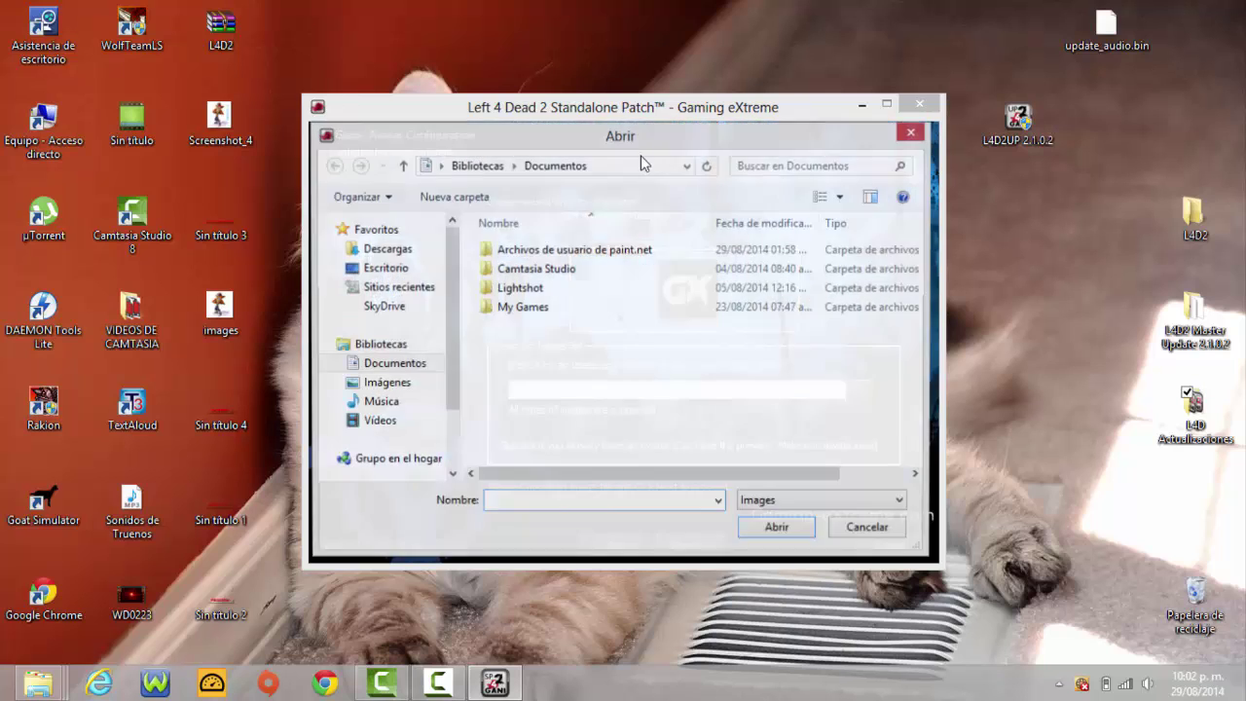
pyautogui.moveTo(619, 141); pyautogui.dragTo(655, 132)
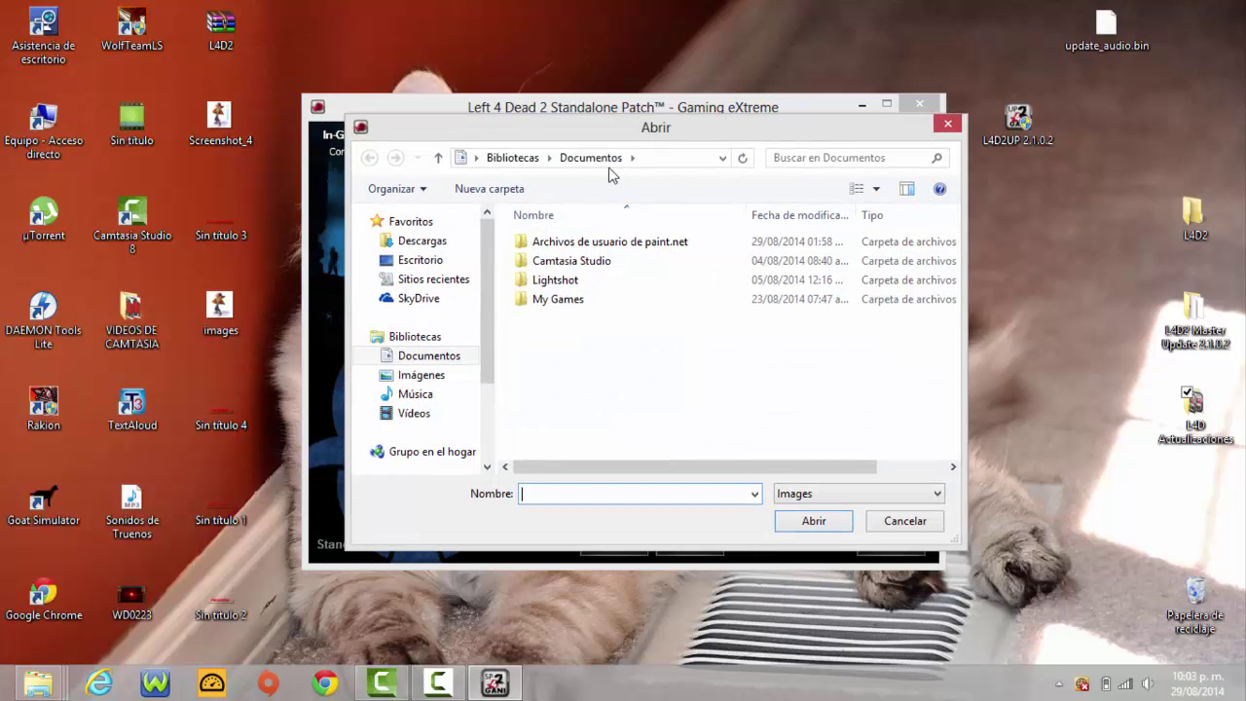
pyautogui.click(420, 260)
pyautogui.moveTo(941, 254); pyautogui.dragTo(938, 389)
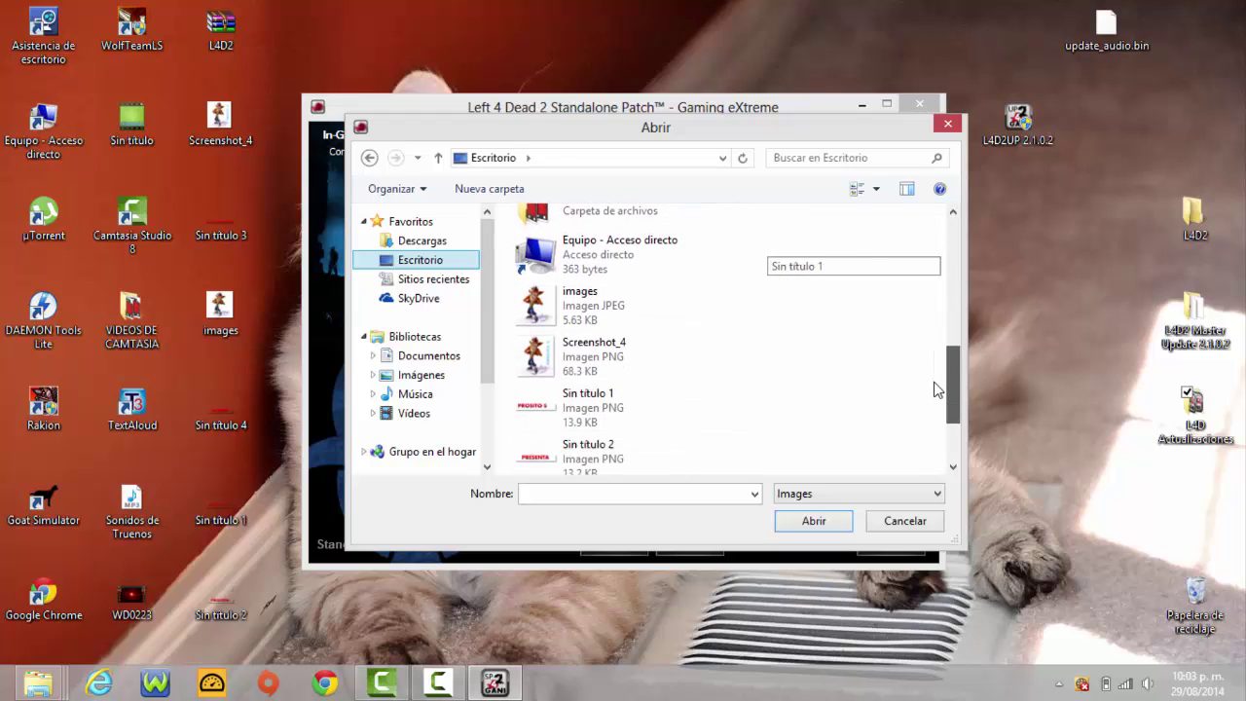
pyautogui.click(607, 353)
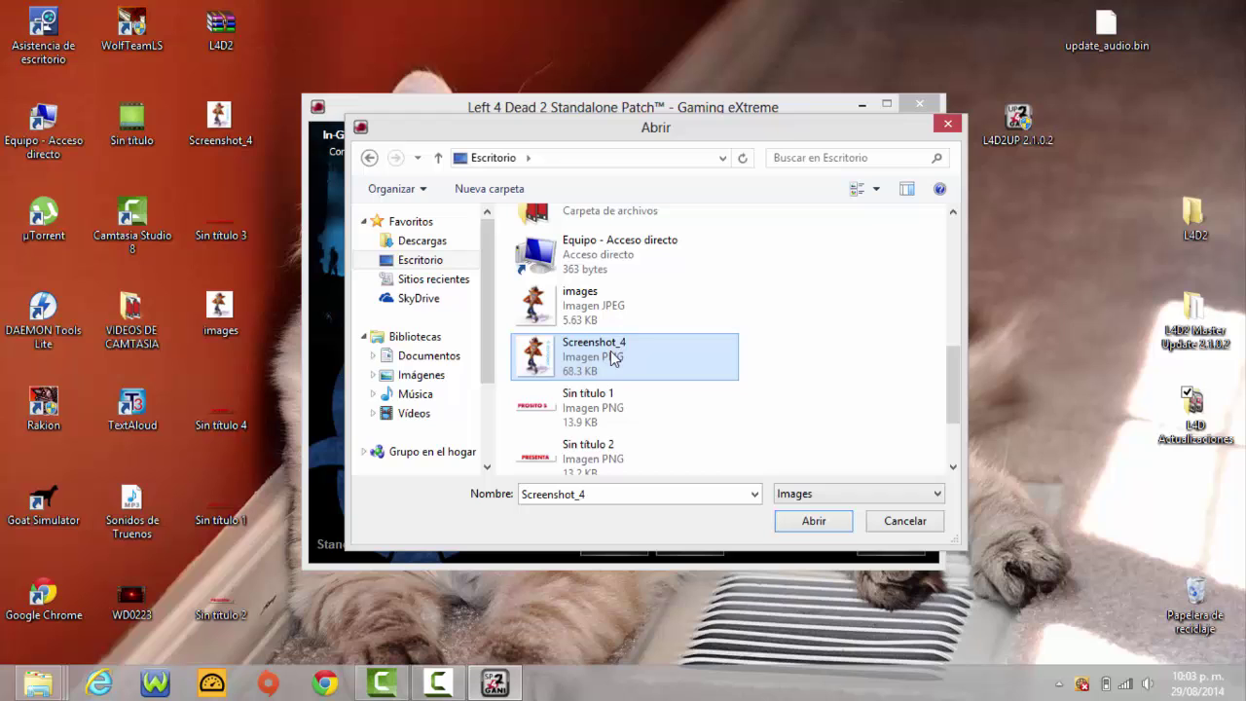
pyautogui.click(800, 522)
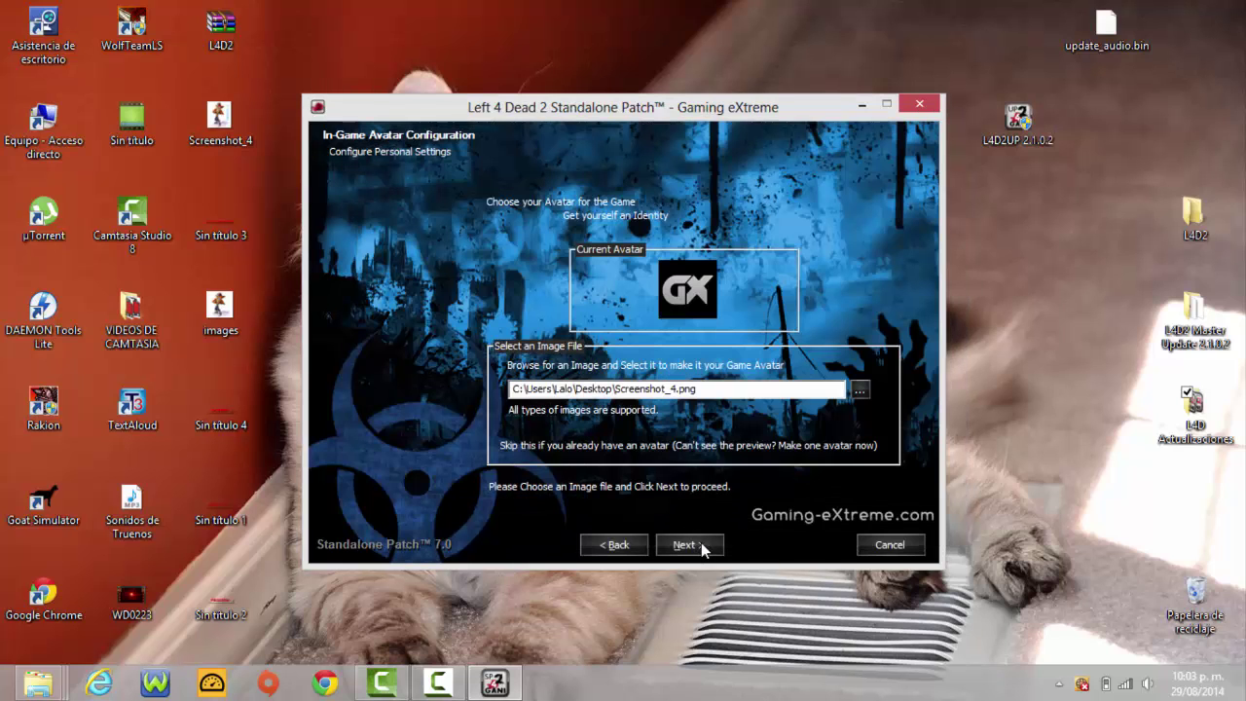
pyautogui.click(691, 545)
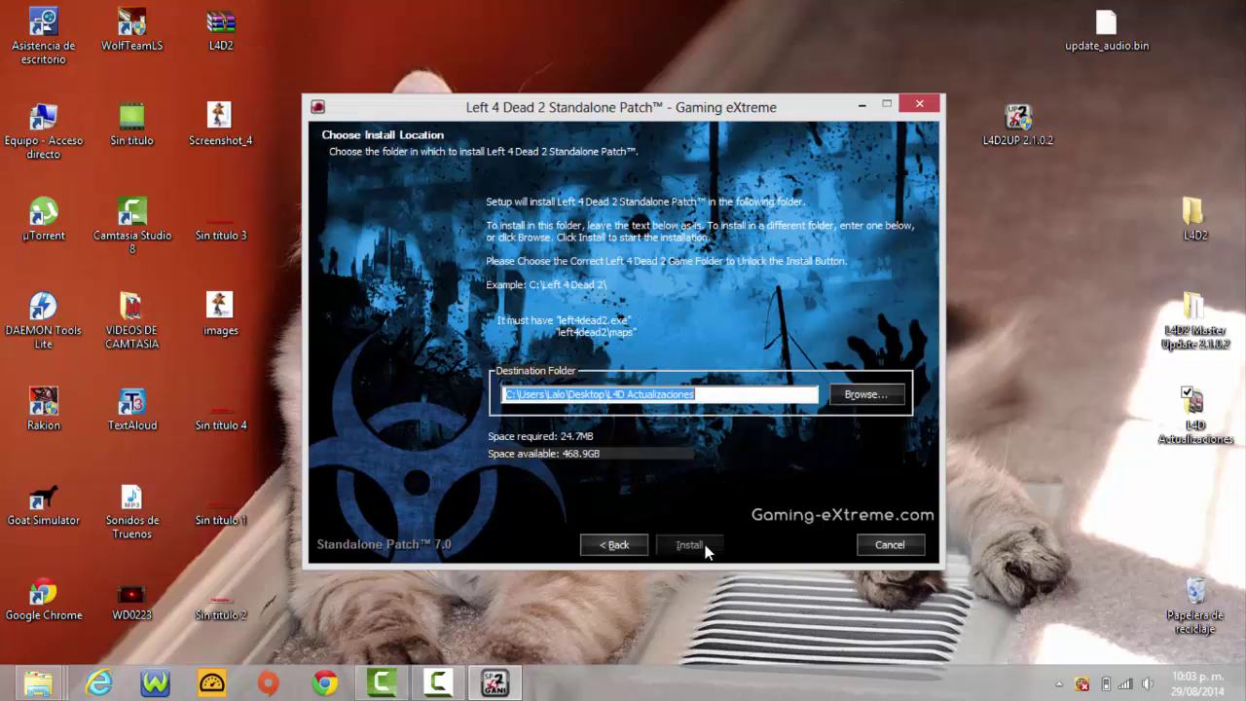
# Install the standalone patch into the Left 4 Dead 2 folder inside the desktop's L4D2 folder
pyautogui.click(864, 395)
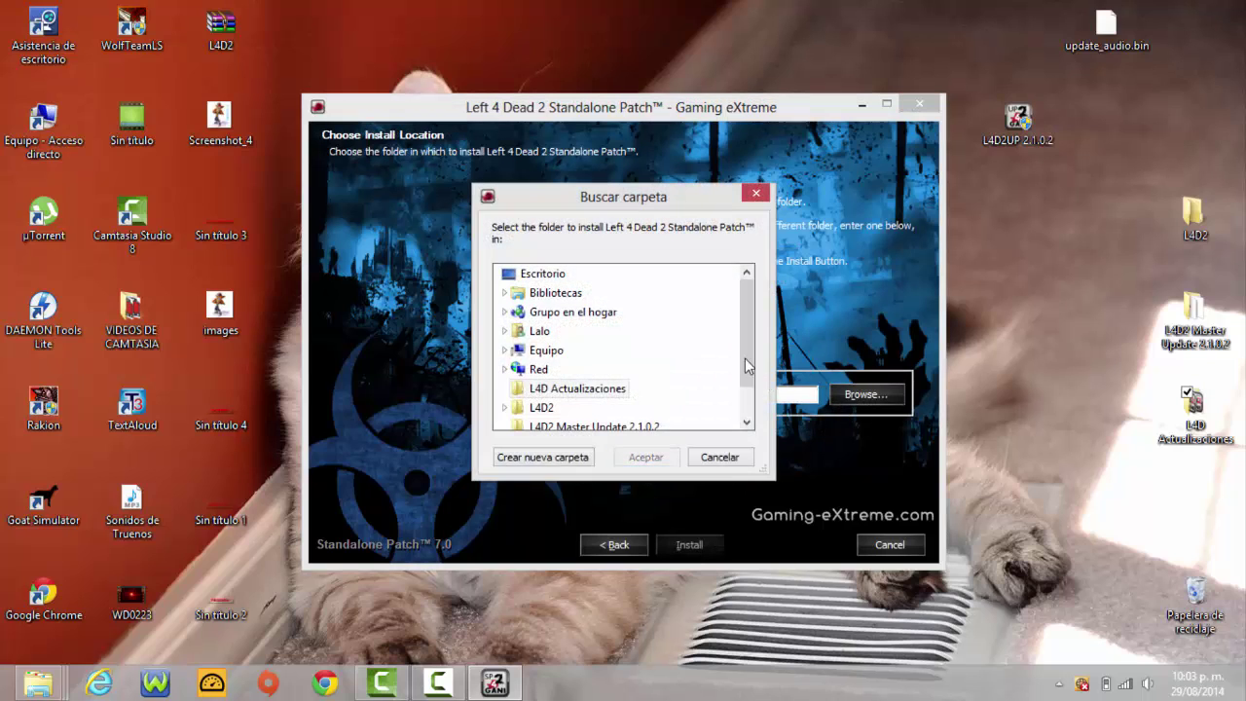
pyautogui.moveTo(743, 351); pyautogui.dragTo(728, 409)
pyautogui.scroll(1, 526, 390)
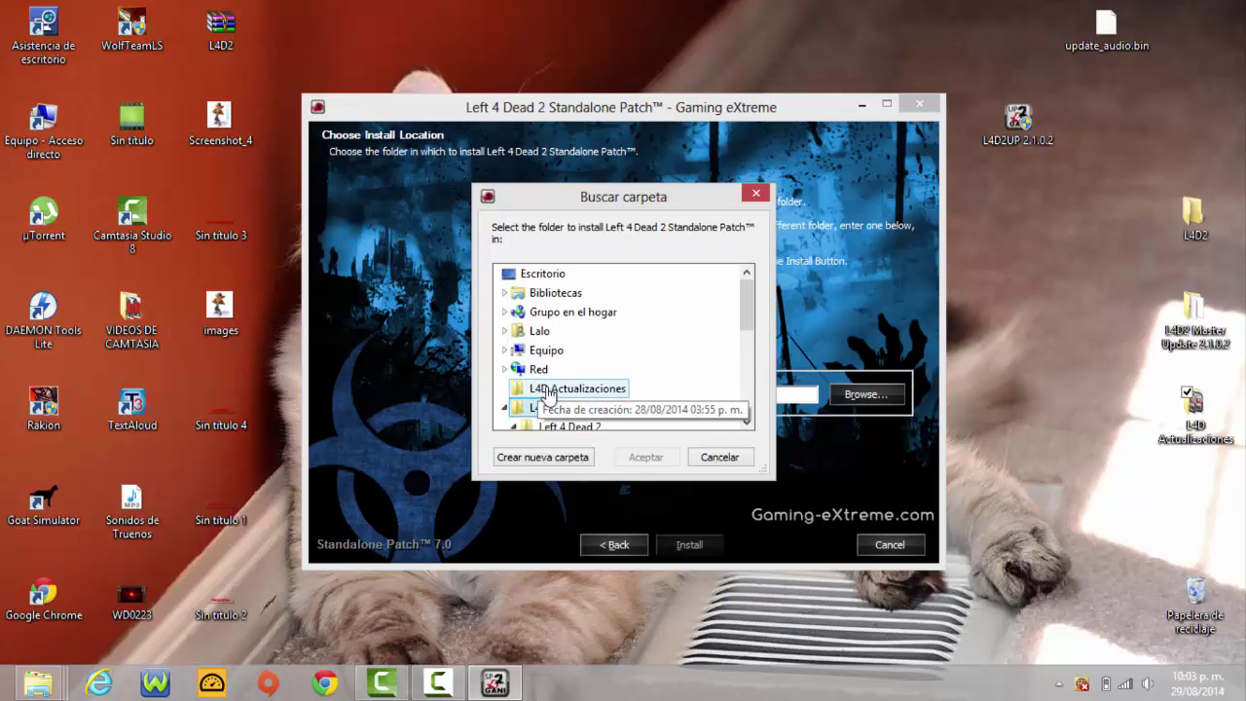
pyautogui.click(542, 407)
pyautogui.click(570, 426)
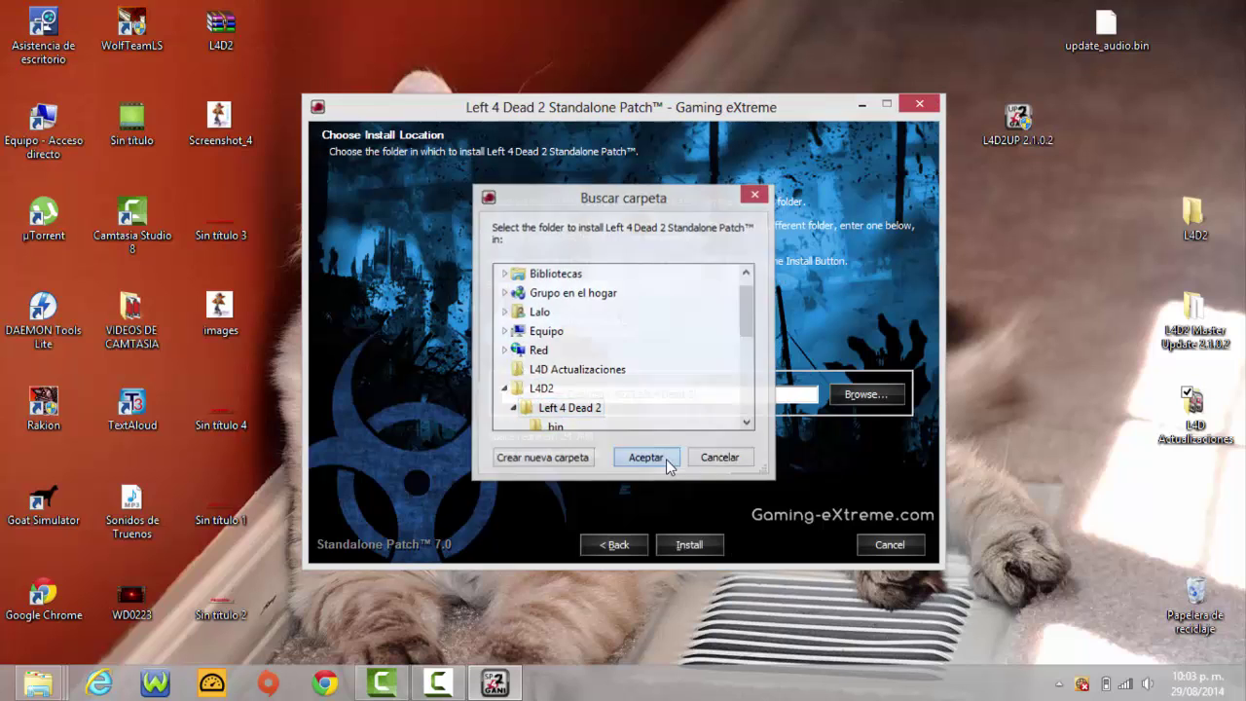
pyautogui.click(665, 459)
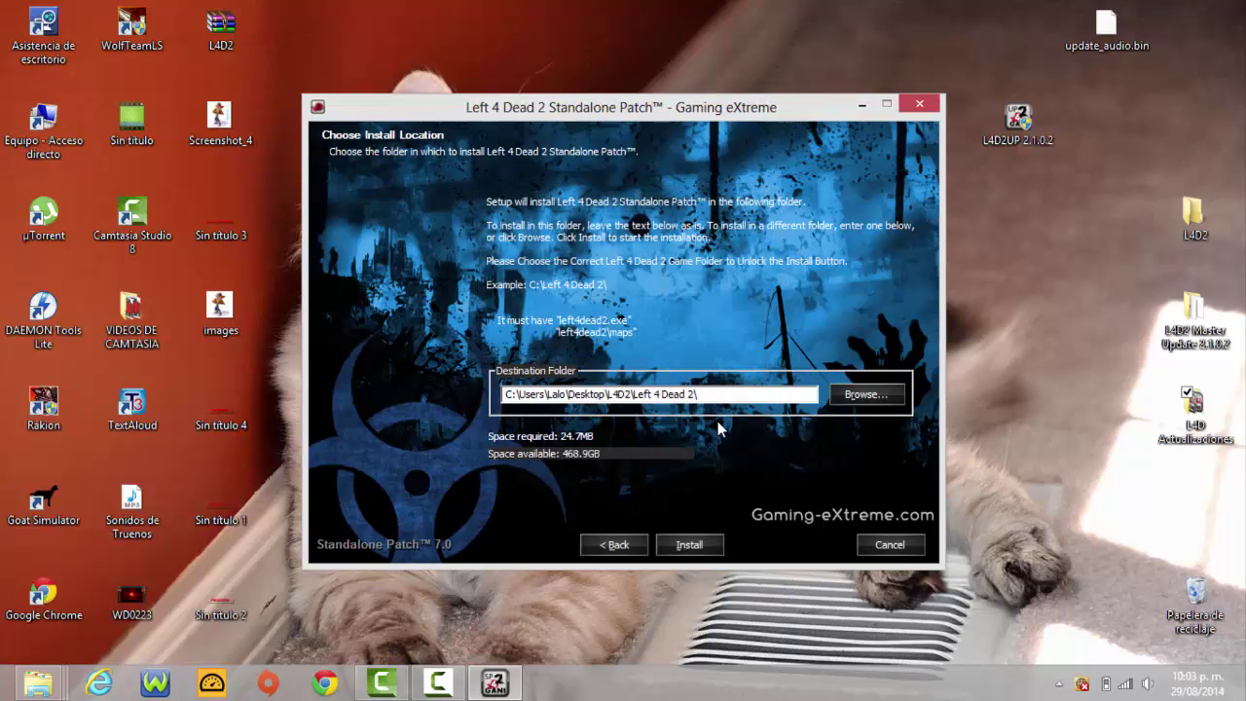
pyautogui.click(700, 546)
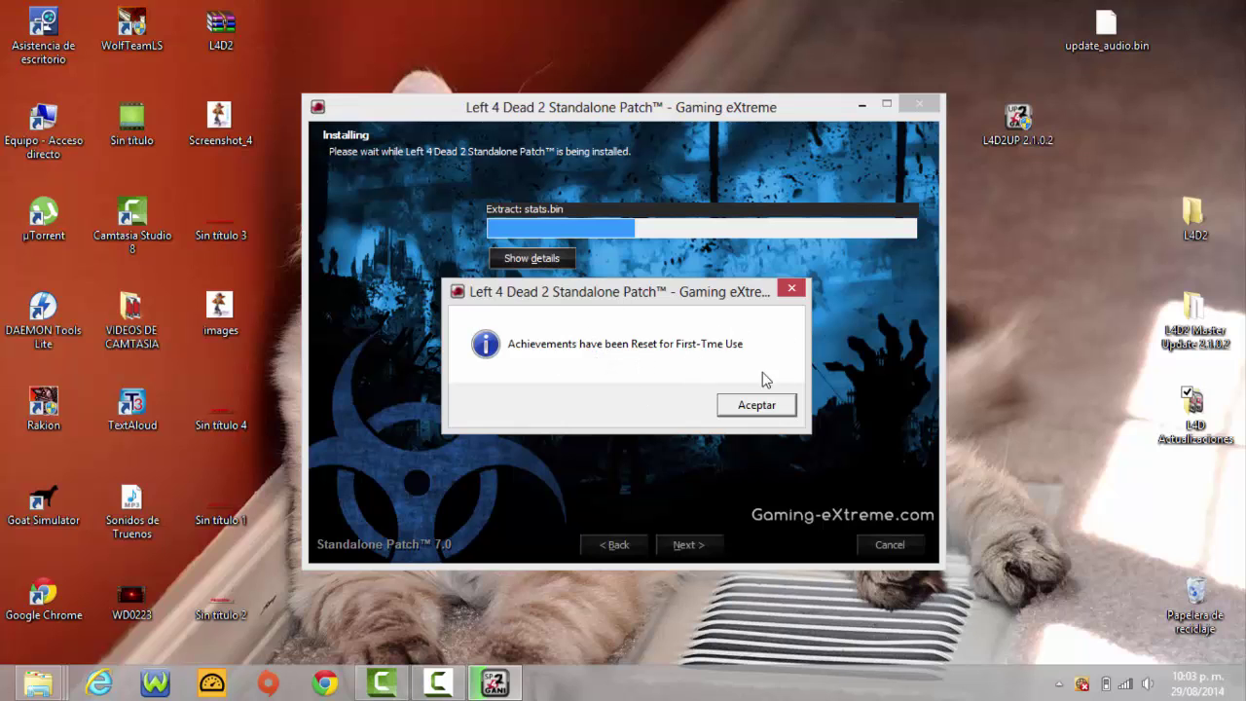
# Acknowledge the achievements reset message, decline the Garena Client download and continue to the personal settings
pyautogui.click(756, 408)
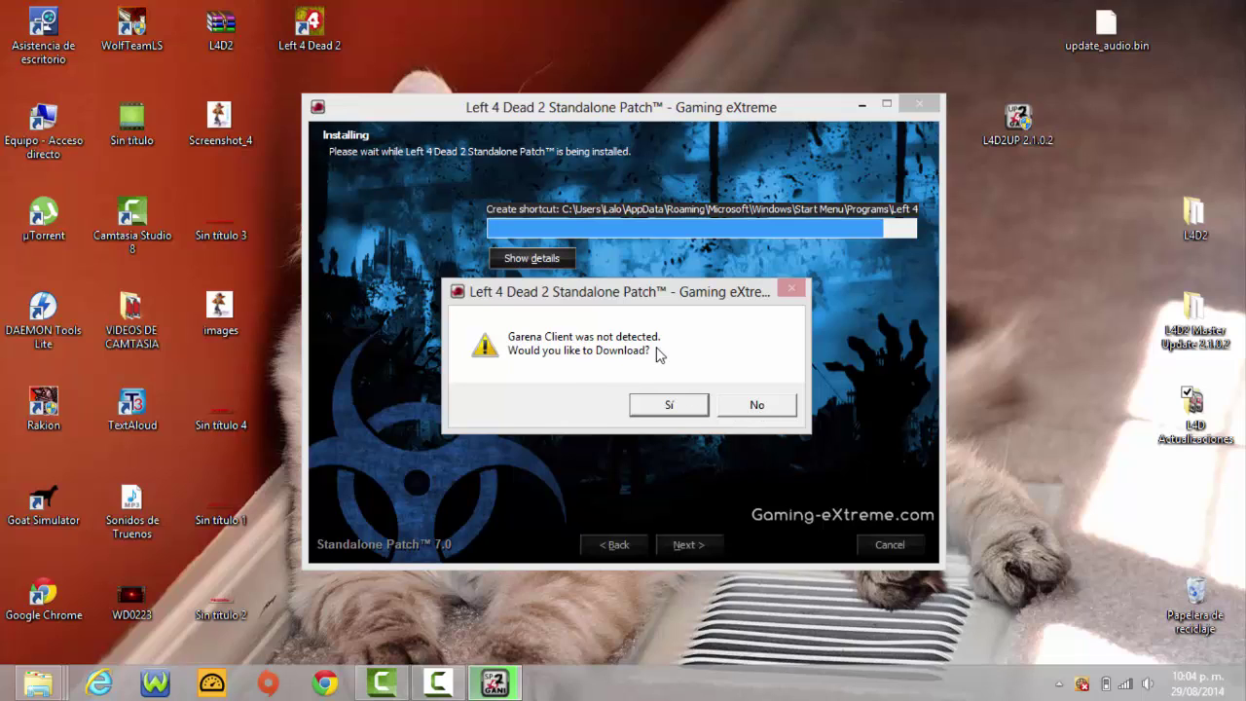
pyautogui.click(757, 407)
pyautogui.click(689, 545)
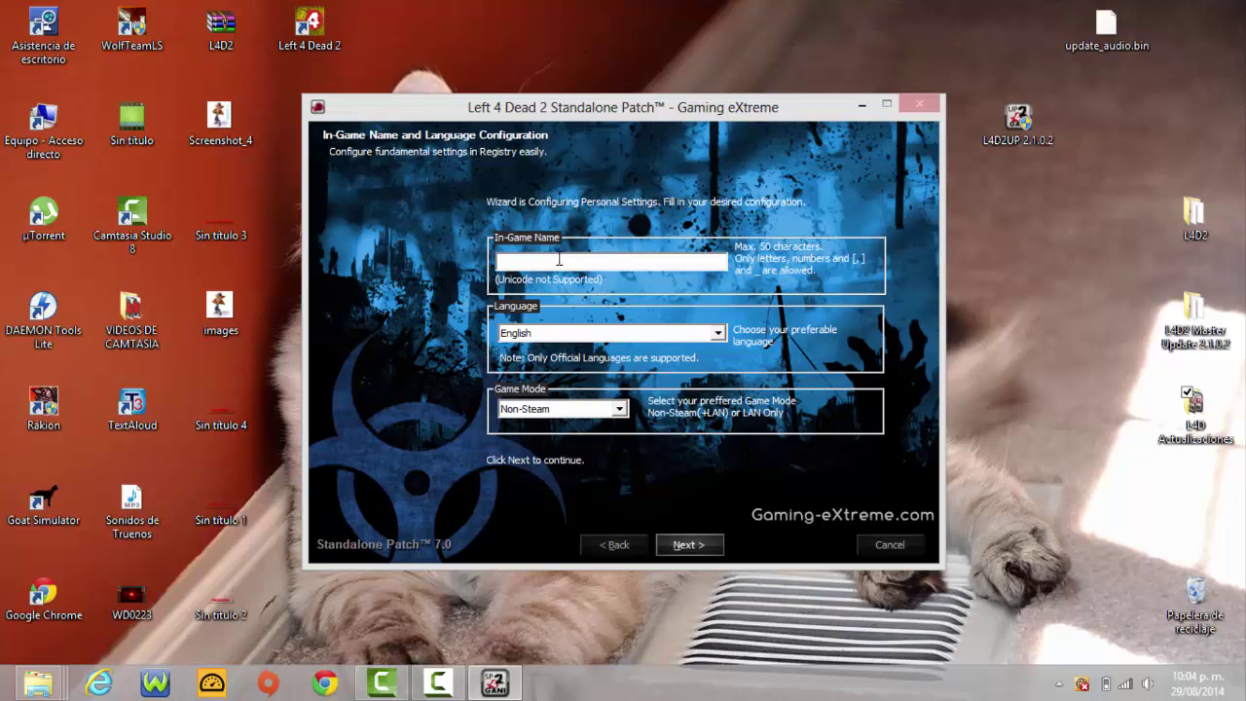
# Fill in the player's in-game name, set the game language to Spanish and keep the Non-Steam game mode
pyautogui.write('PROSITO S')
pyautogui.click(717, 333)
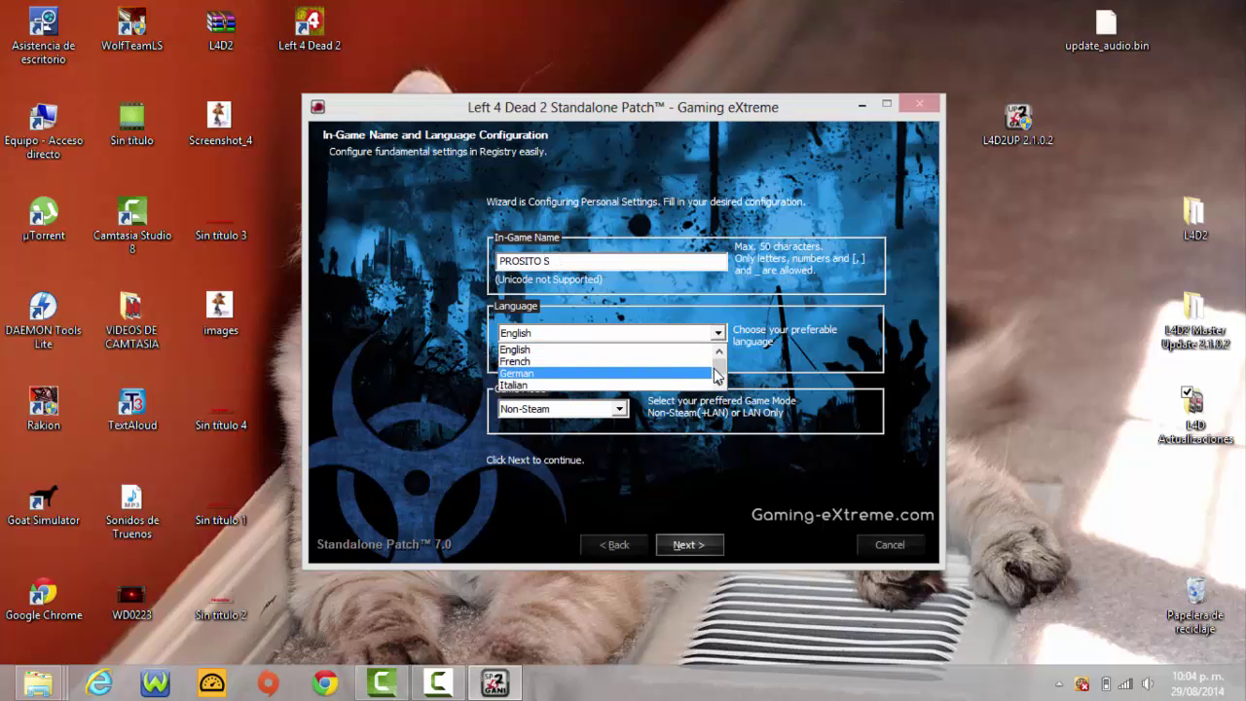
pyautogui.press('s')
pyautogui.press('s')
pyautogui.press('s')
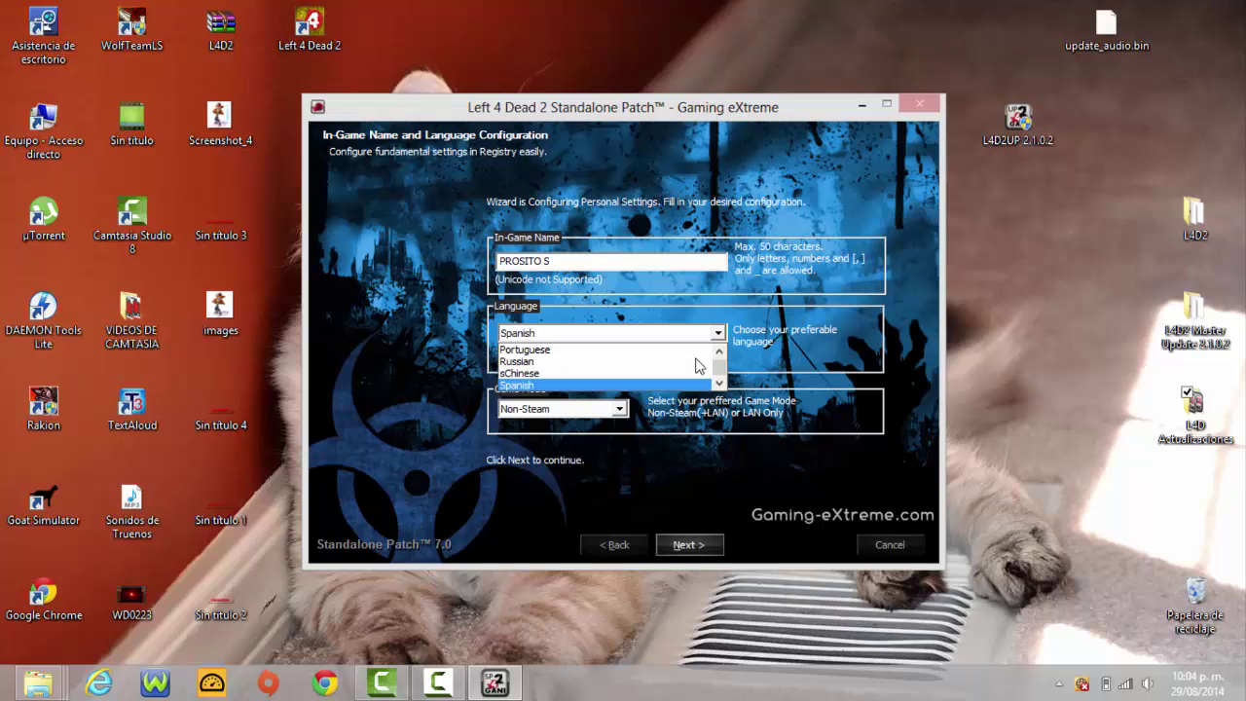
pyautogui.click(550, 381)
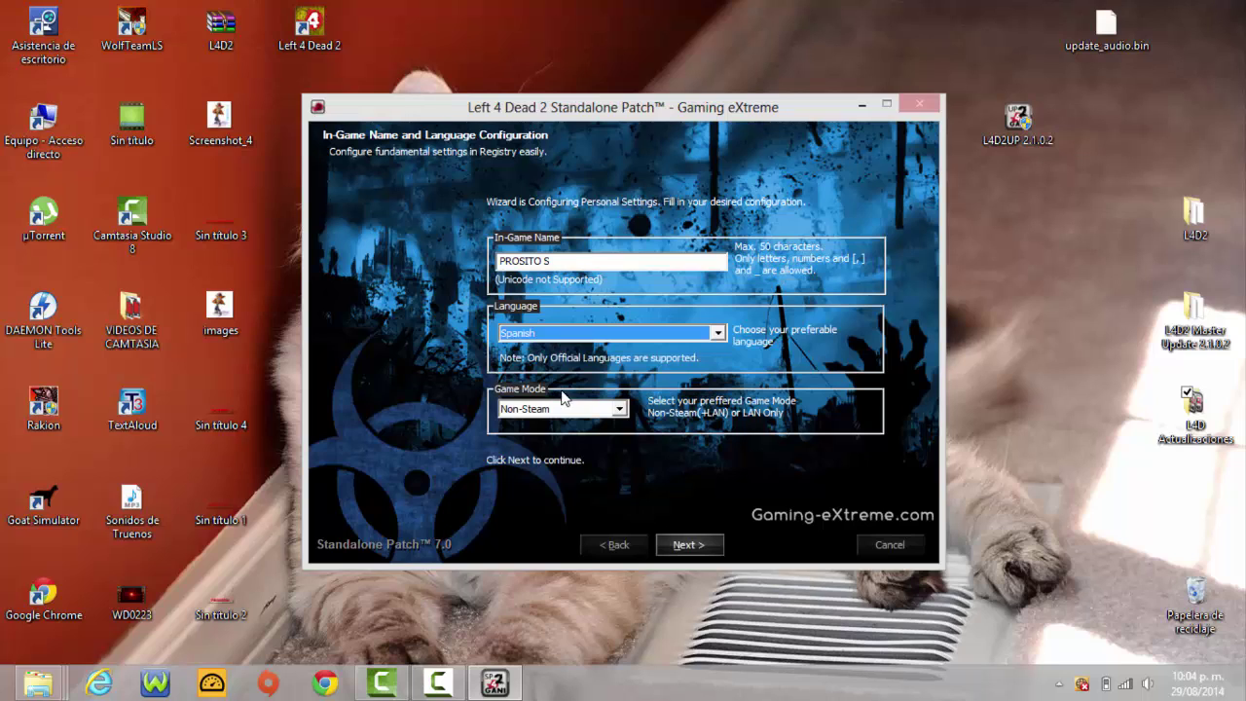
pyautogui.click(619, 409)
pyautogui.click(616, 411)
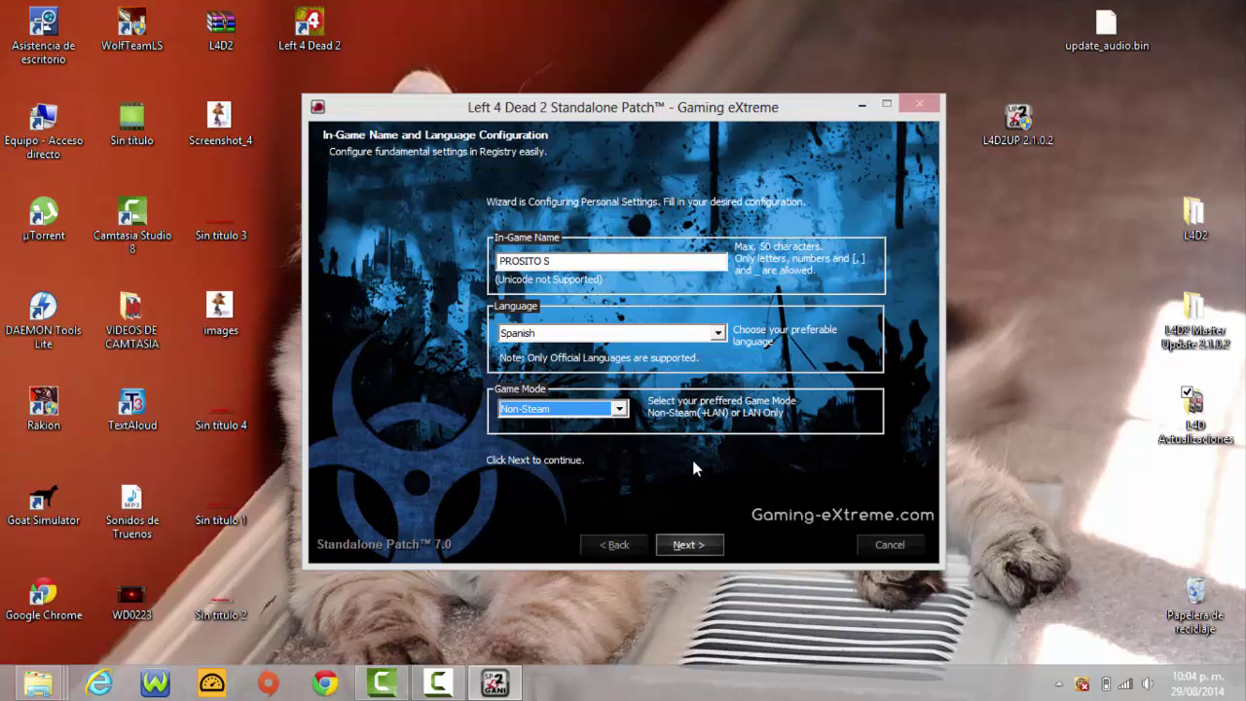
# Accept the personal settings and finish the Standalone Patch 7.0 setup wizard
pyautogui.click(688, 546)
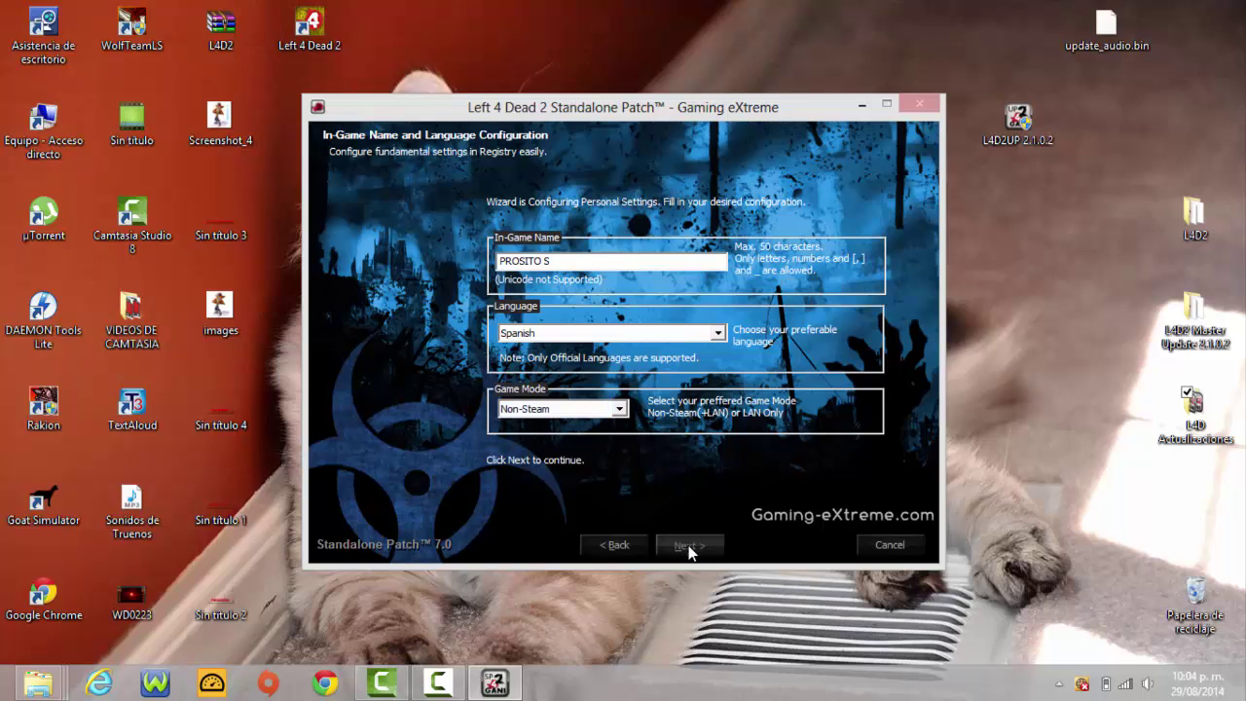
pyautogui.click(687, 546)
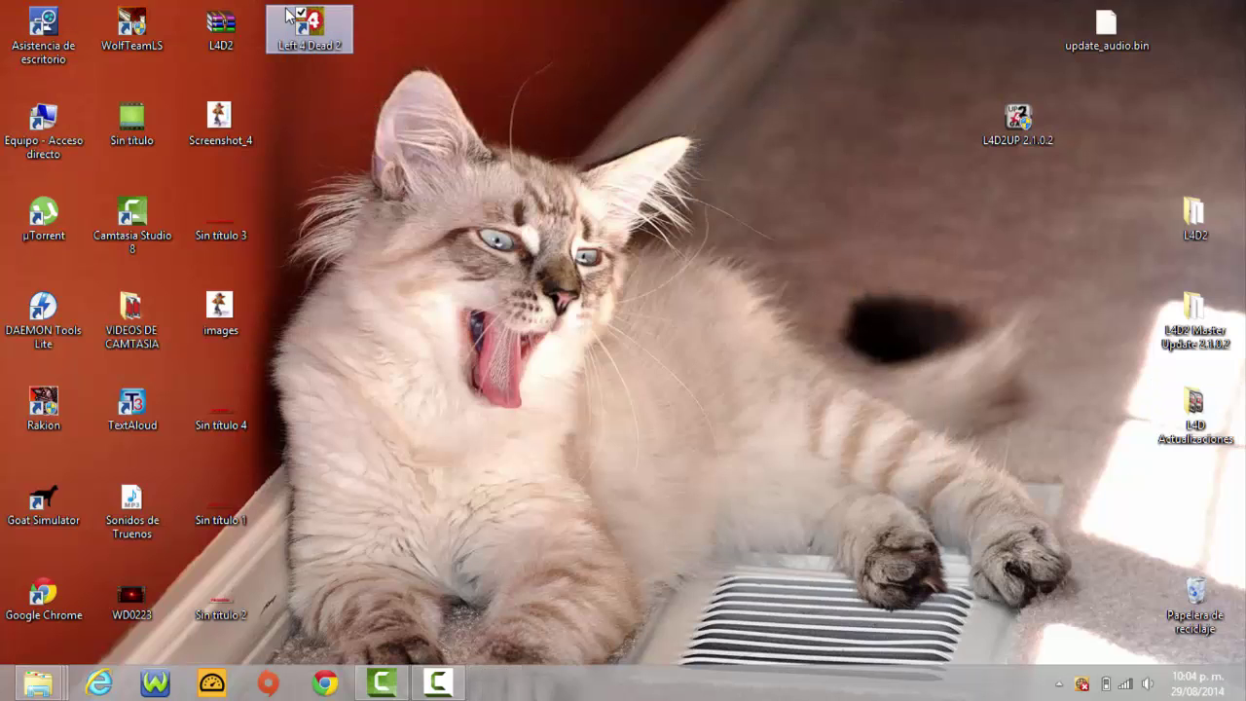
pyautogui.moveTo(355, 146); pyautogui.dragTo(329, 29)
pyautogui.moveTo(453, 114); pyautogui.dragTo(317, 33)
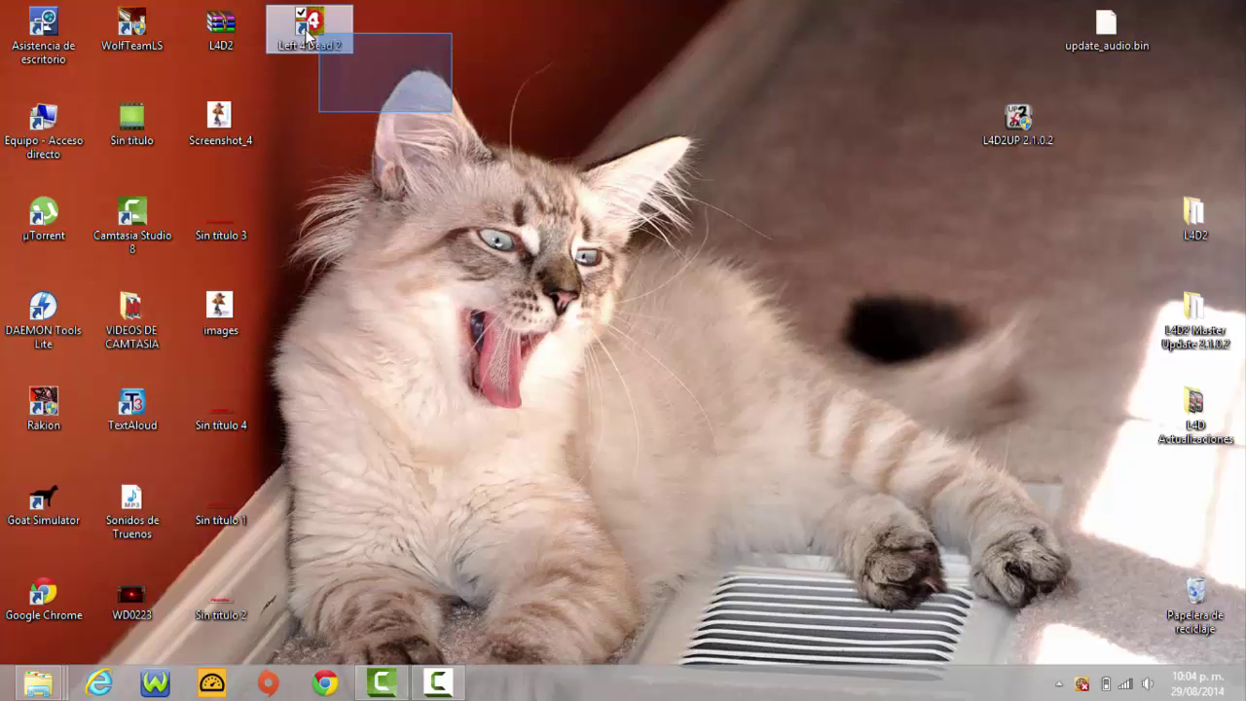
pyautogui.click(362, 173)
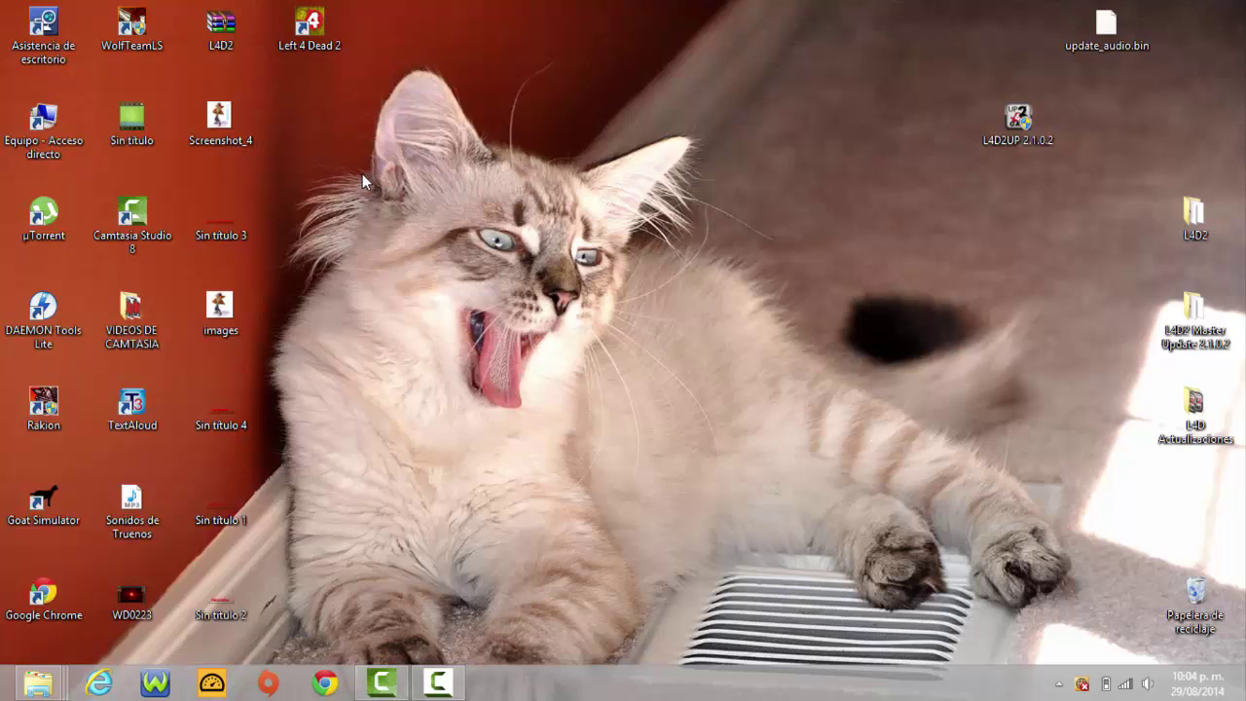
# Move the L4D Actualizaciones folder toward the middle of the desktop and open it to review the update packs, closing it when done
pyautogui.moveTo(1191, 409); pyautogui.dragTo(831, 336)
pyautogui.doubleClick(834, 323)
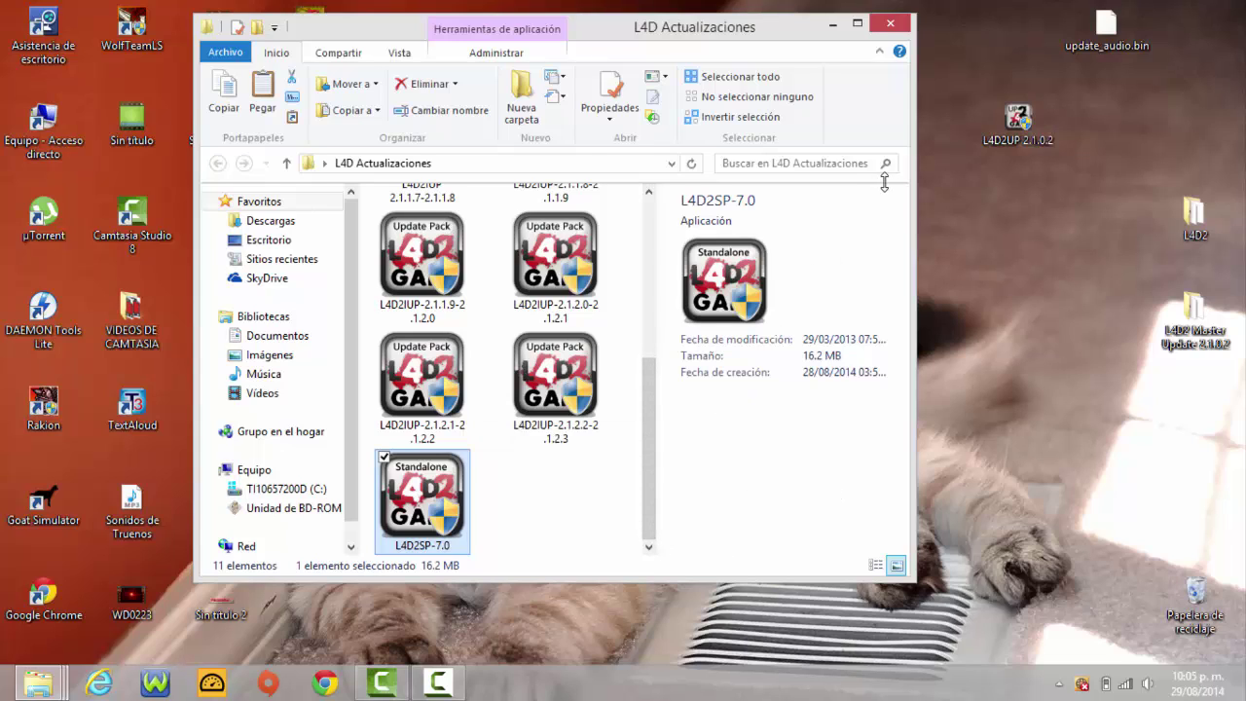
pyautogui.click(889, 23)
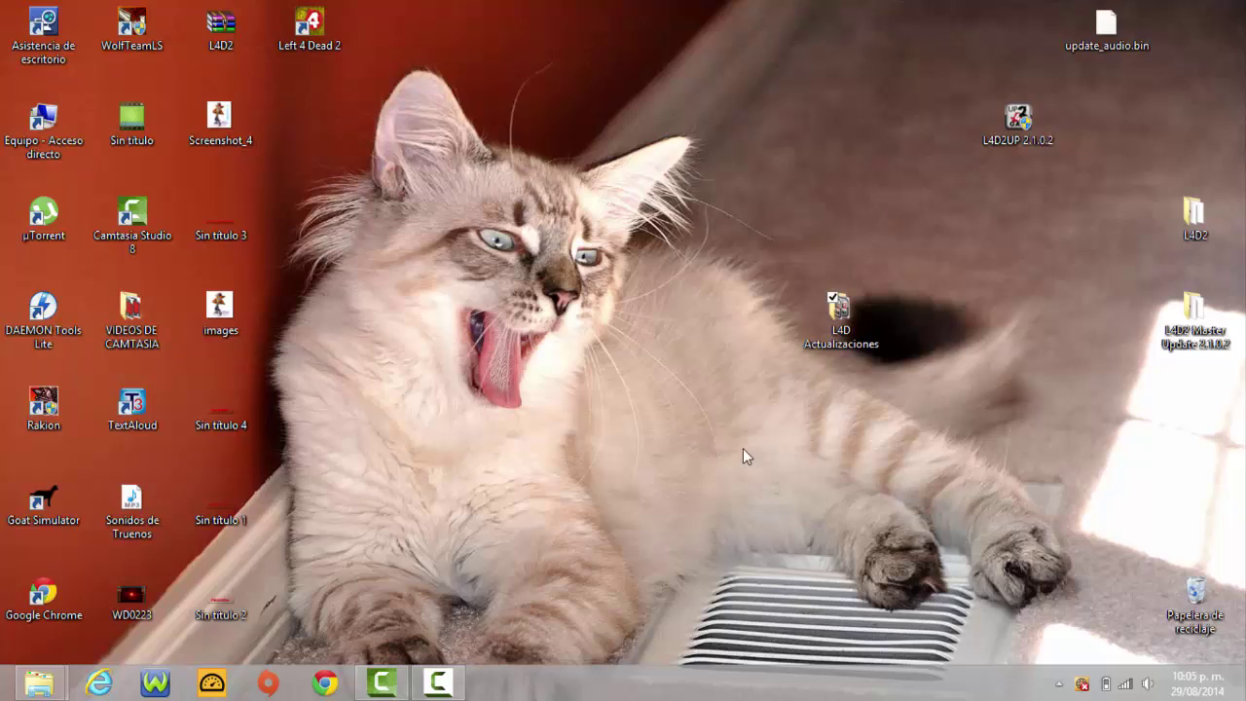
pyautogui.click(456, 692)
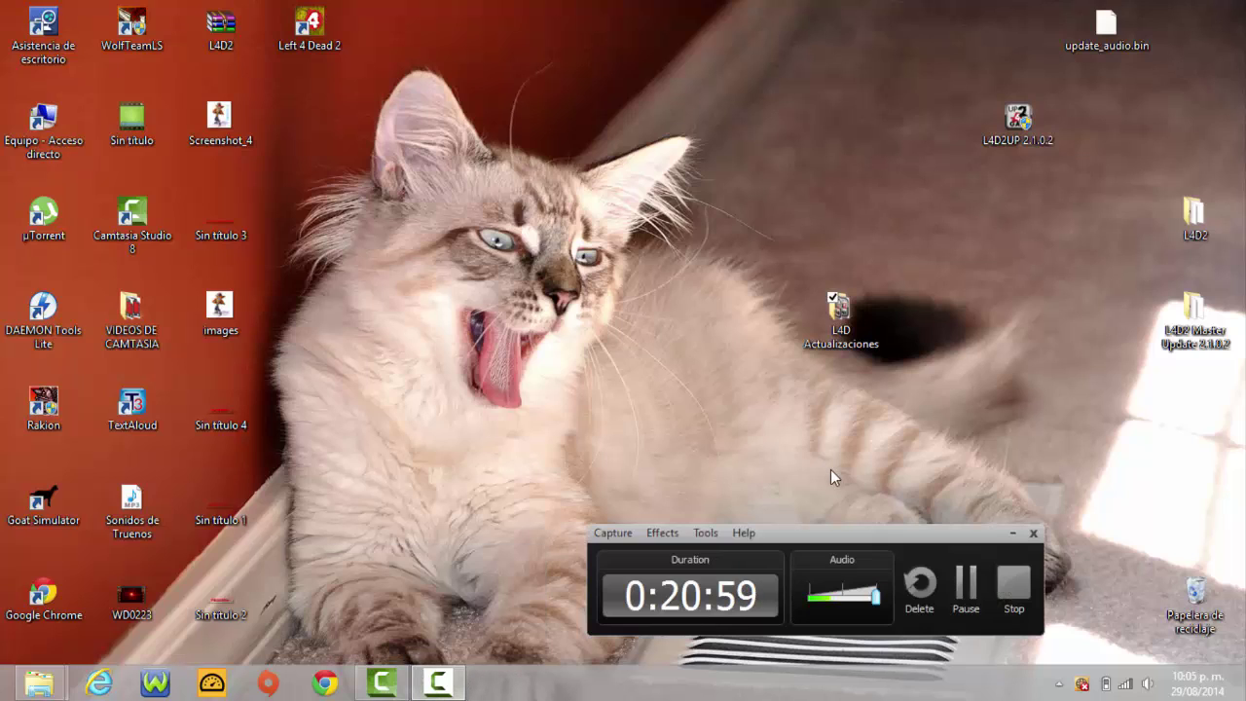